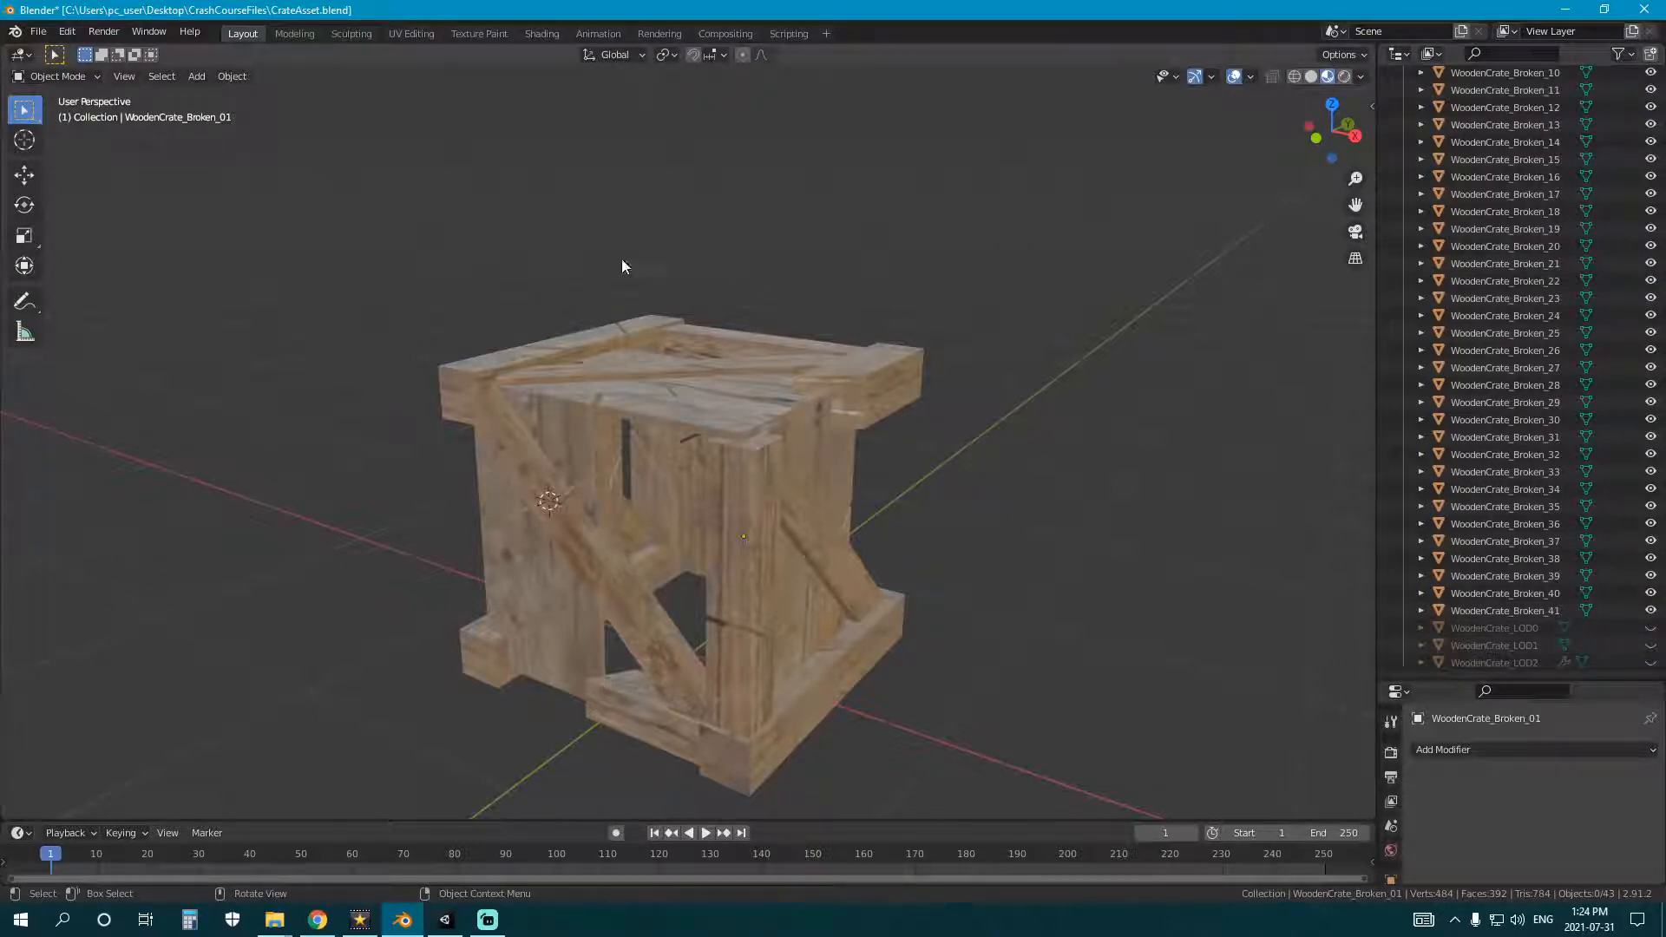
scroll(677, 296, "down", 2)
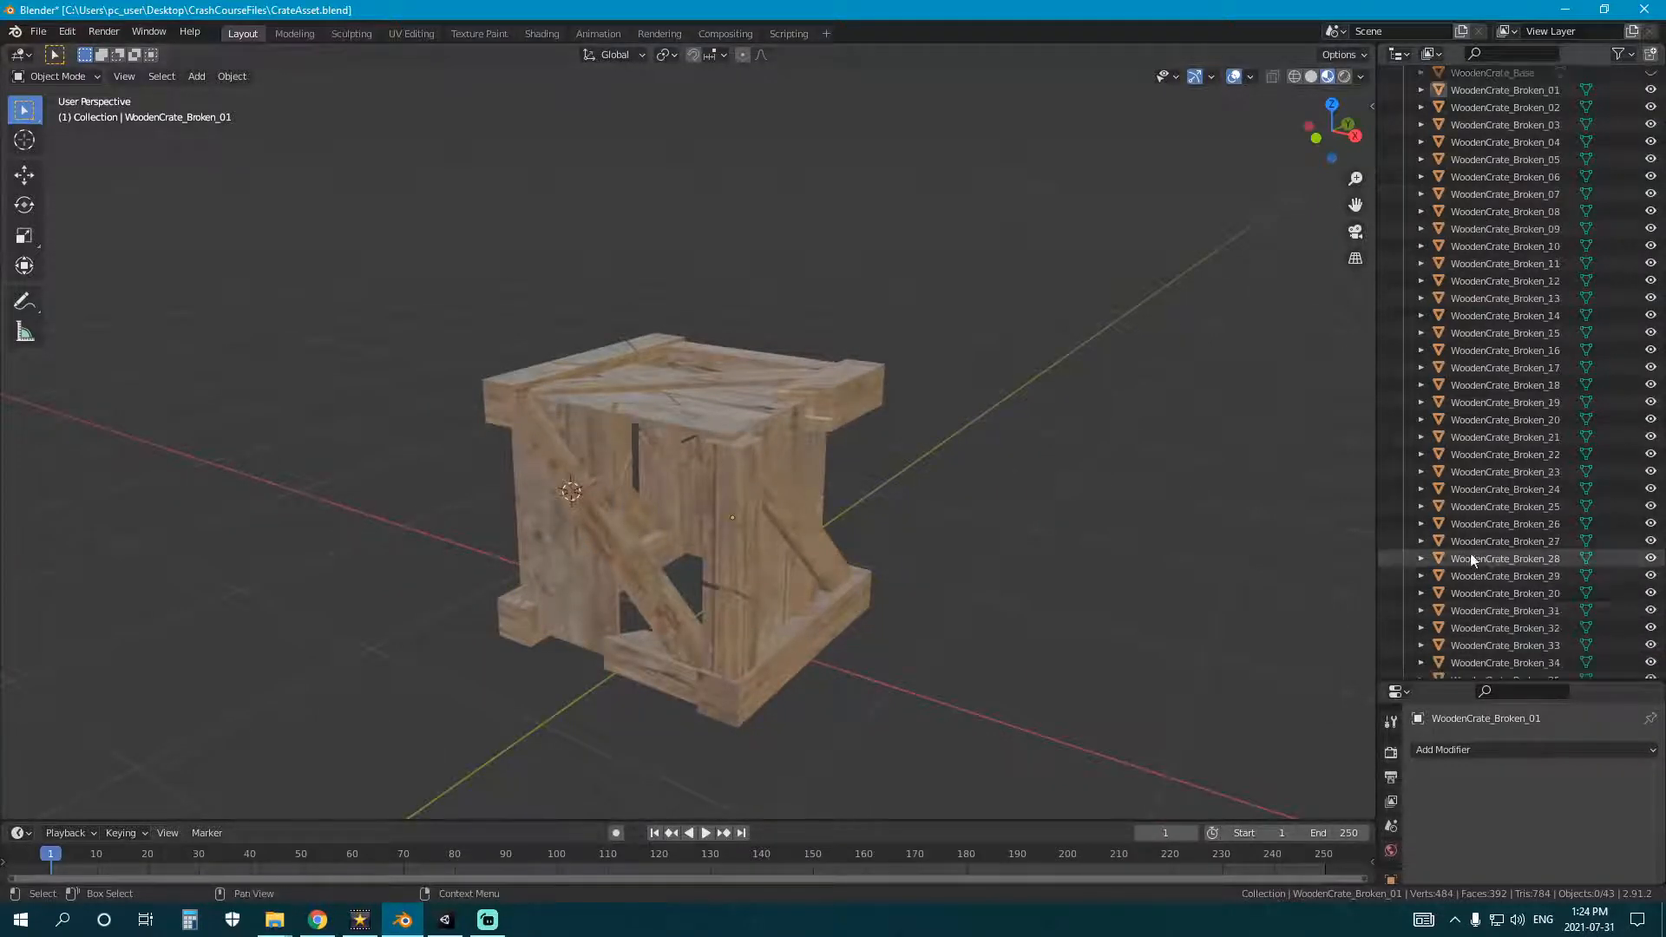
scroll(1470, 554, "up", 5)
left_click(1503, 162)
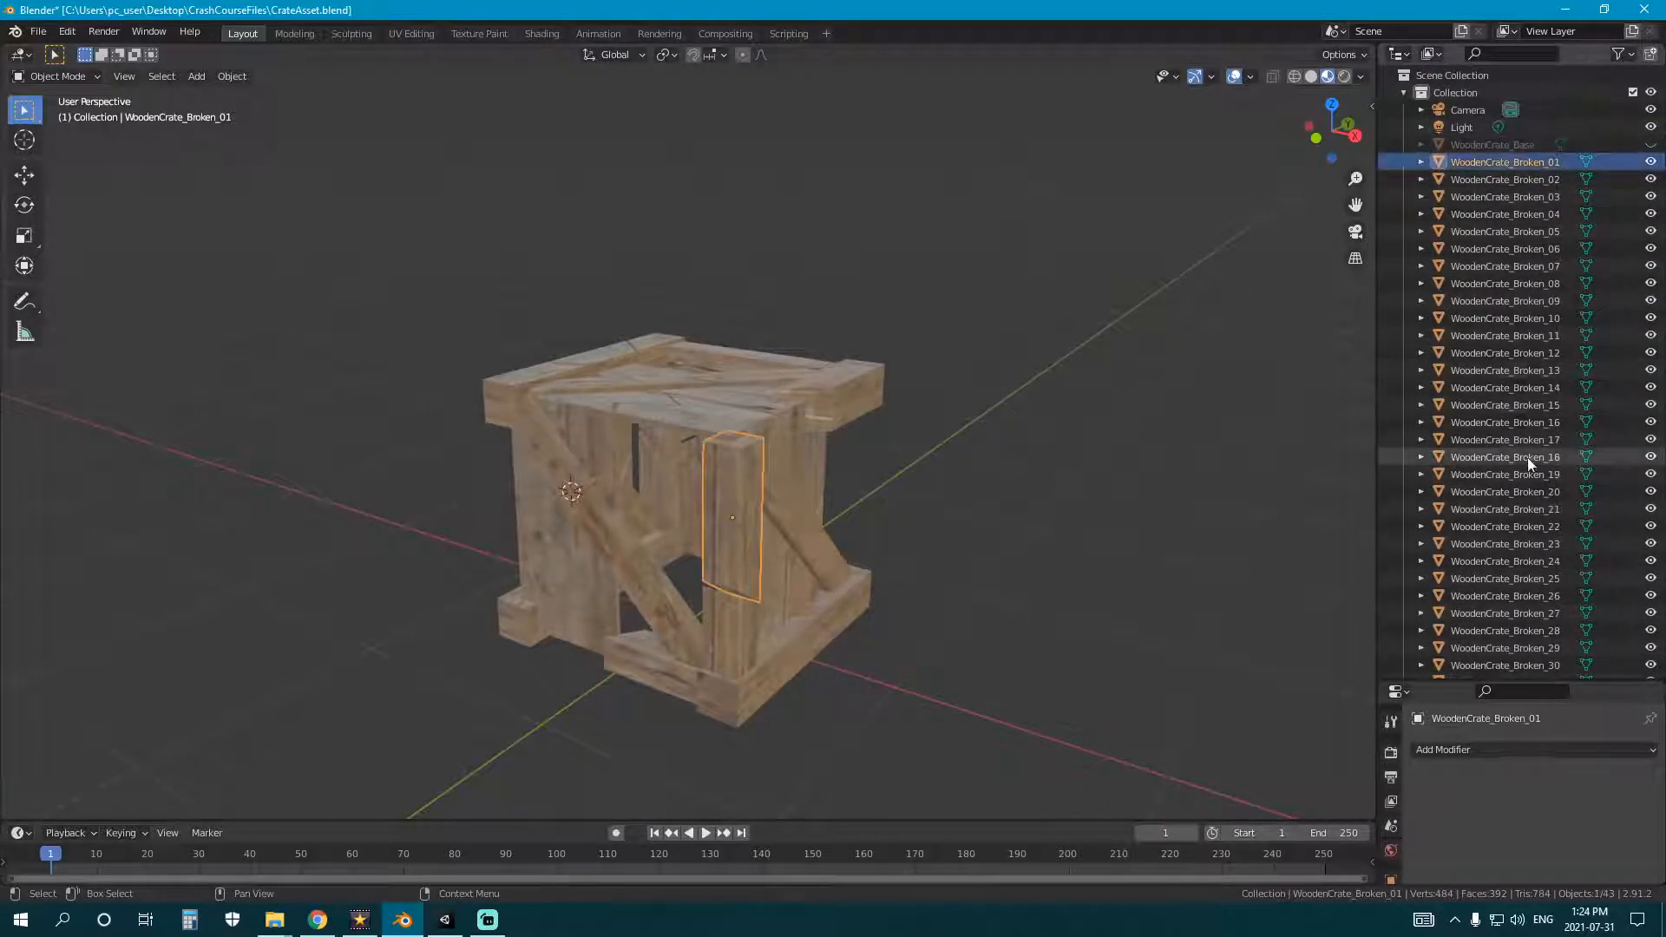
left_click(976, 177)
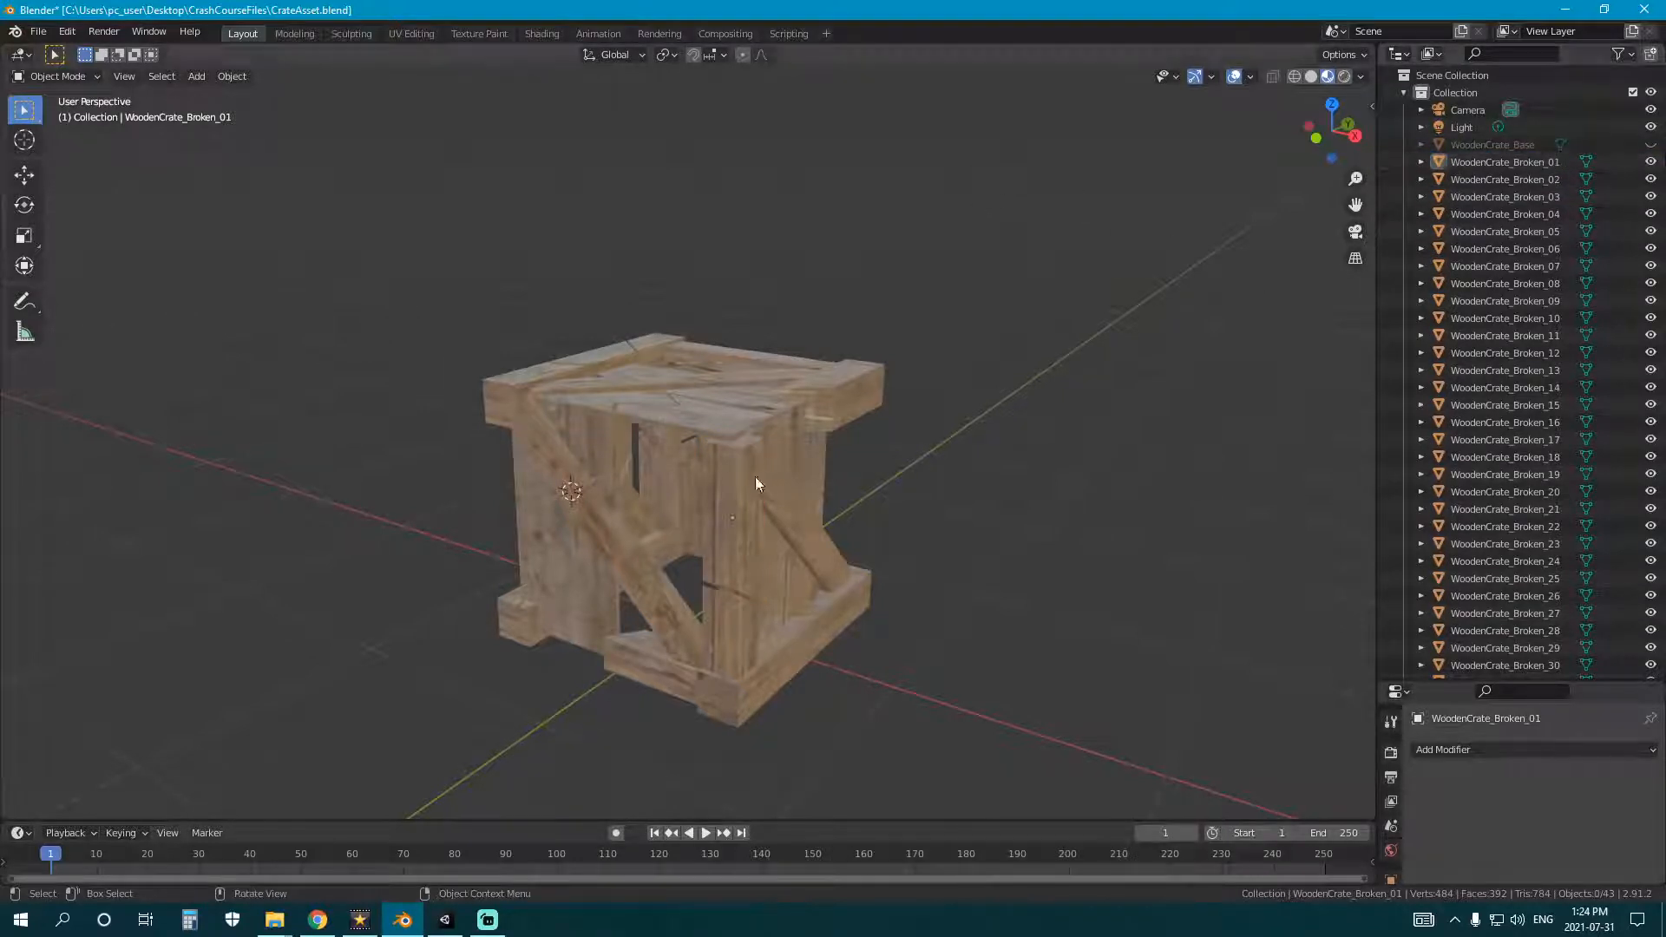
- Add an empty of the Arrows type to the broken crate scene
key("shift+a")
mouse_move(840, 364)
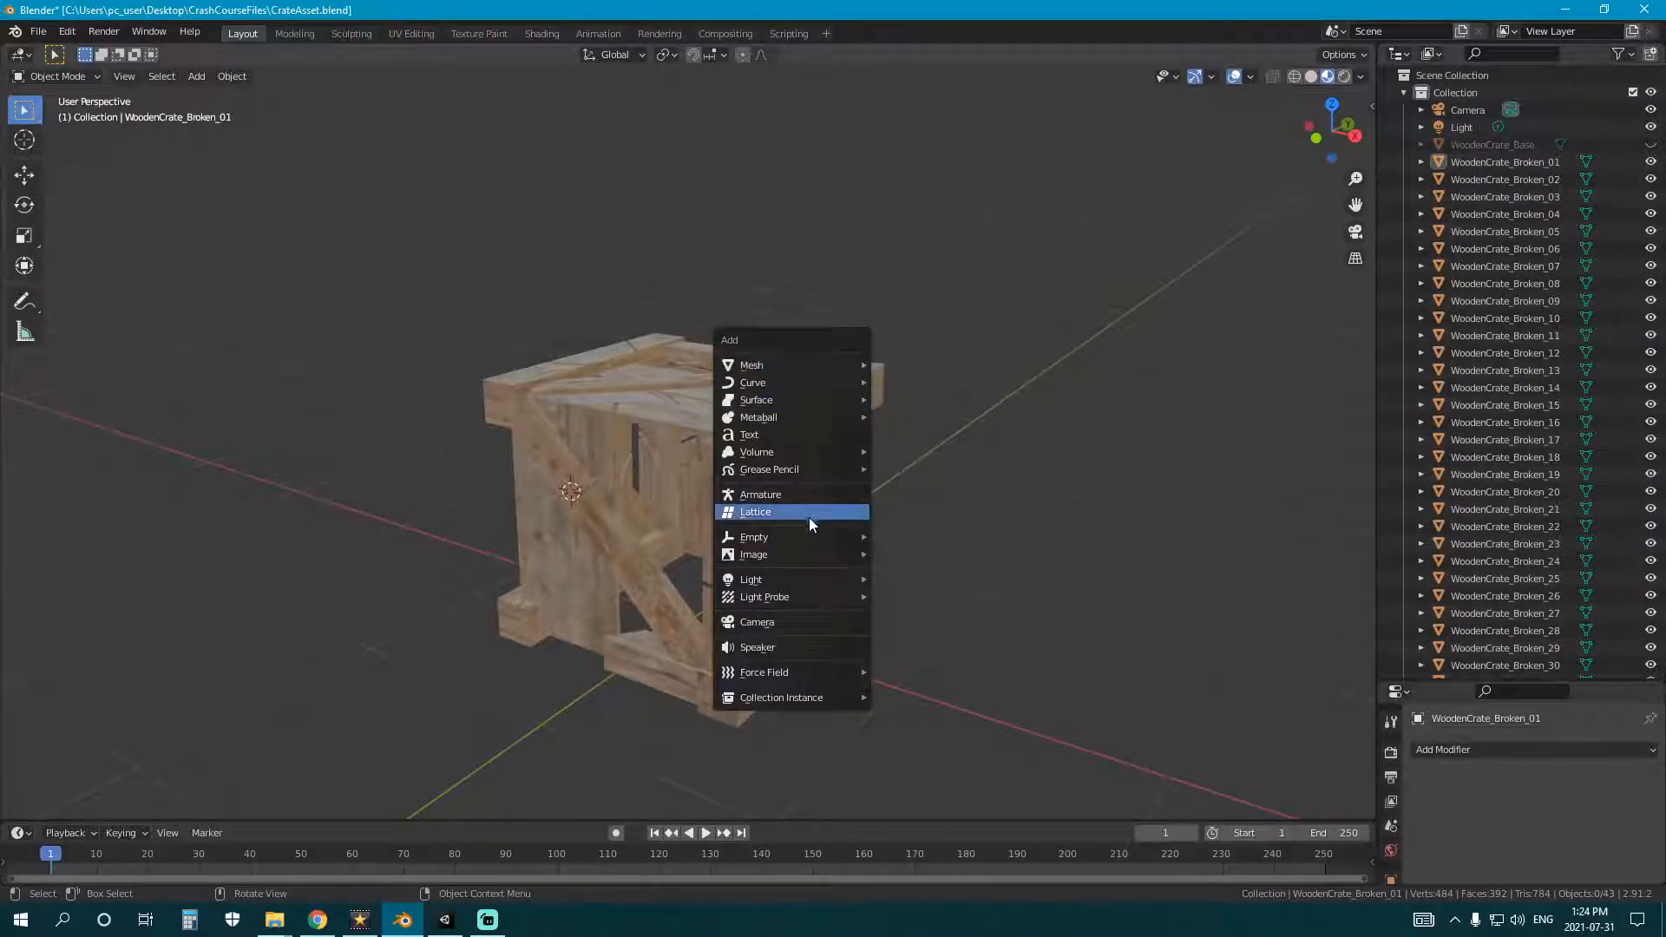
mouse_move(803, 536)
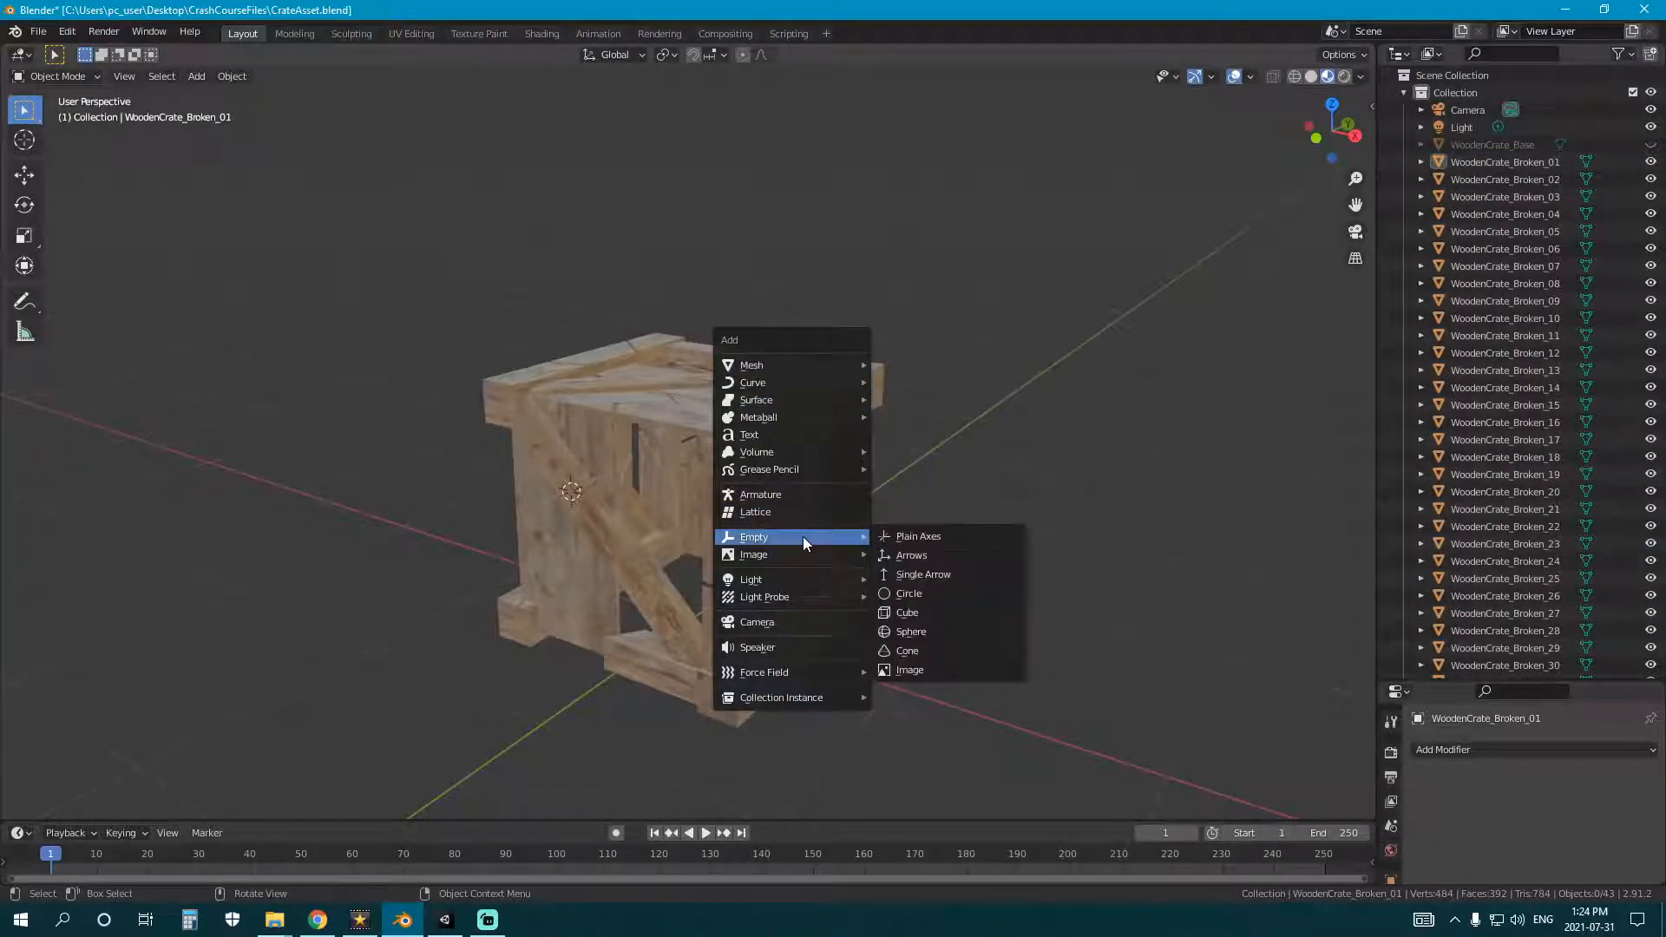
left_click(953, 565)
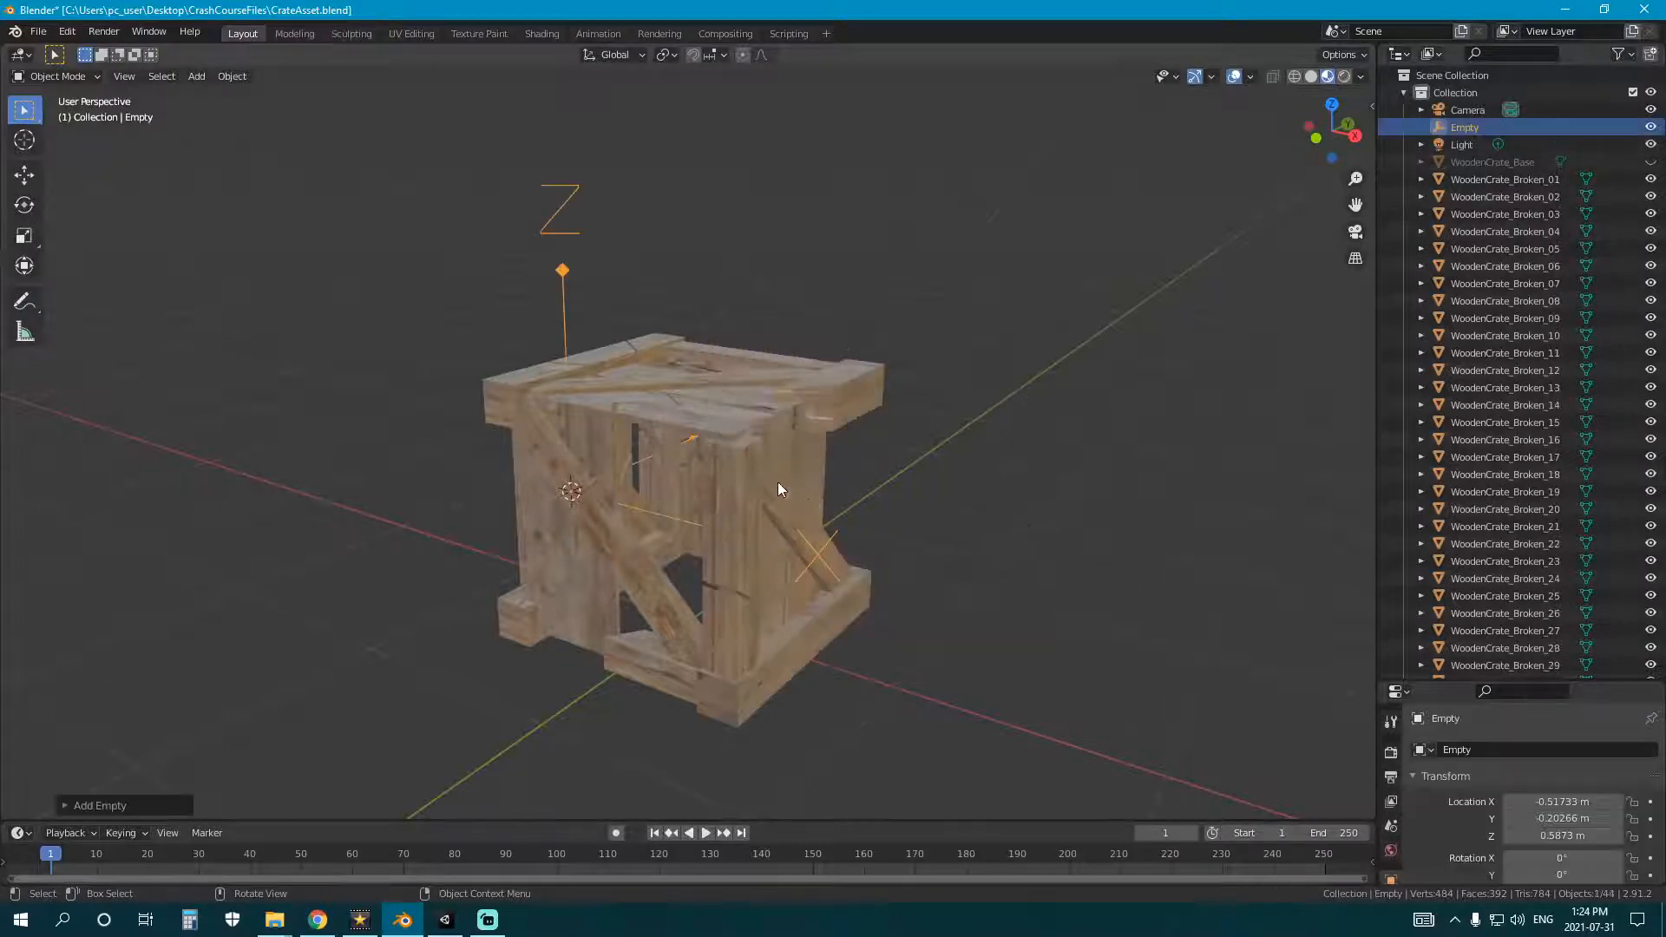
- Show the scene in wireframe from the front and snap the 3D cursor to the world origin
mouse_move(777, 481)
middle_mouse_down()
mouse_move(887, 502)
mouse_move(783, 507)
mouse_move(826, 496)
middle_mouse_up()
key("shift+z")
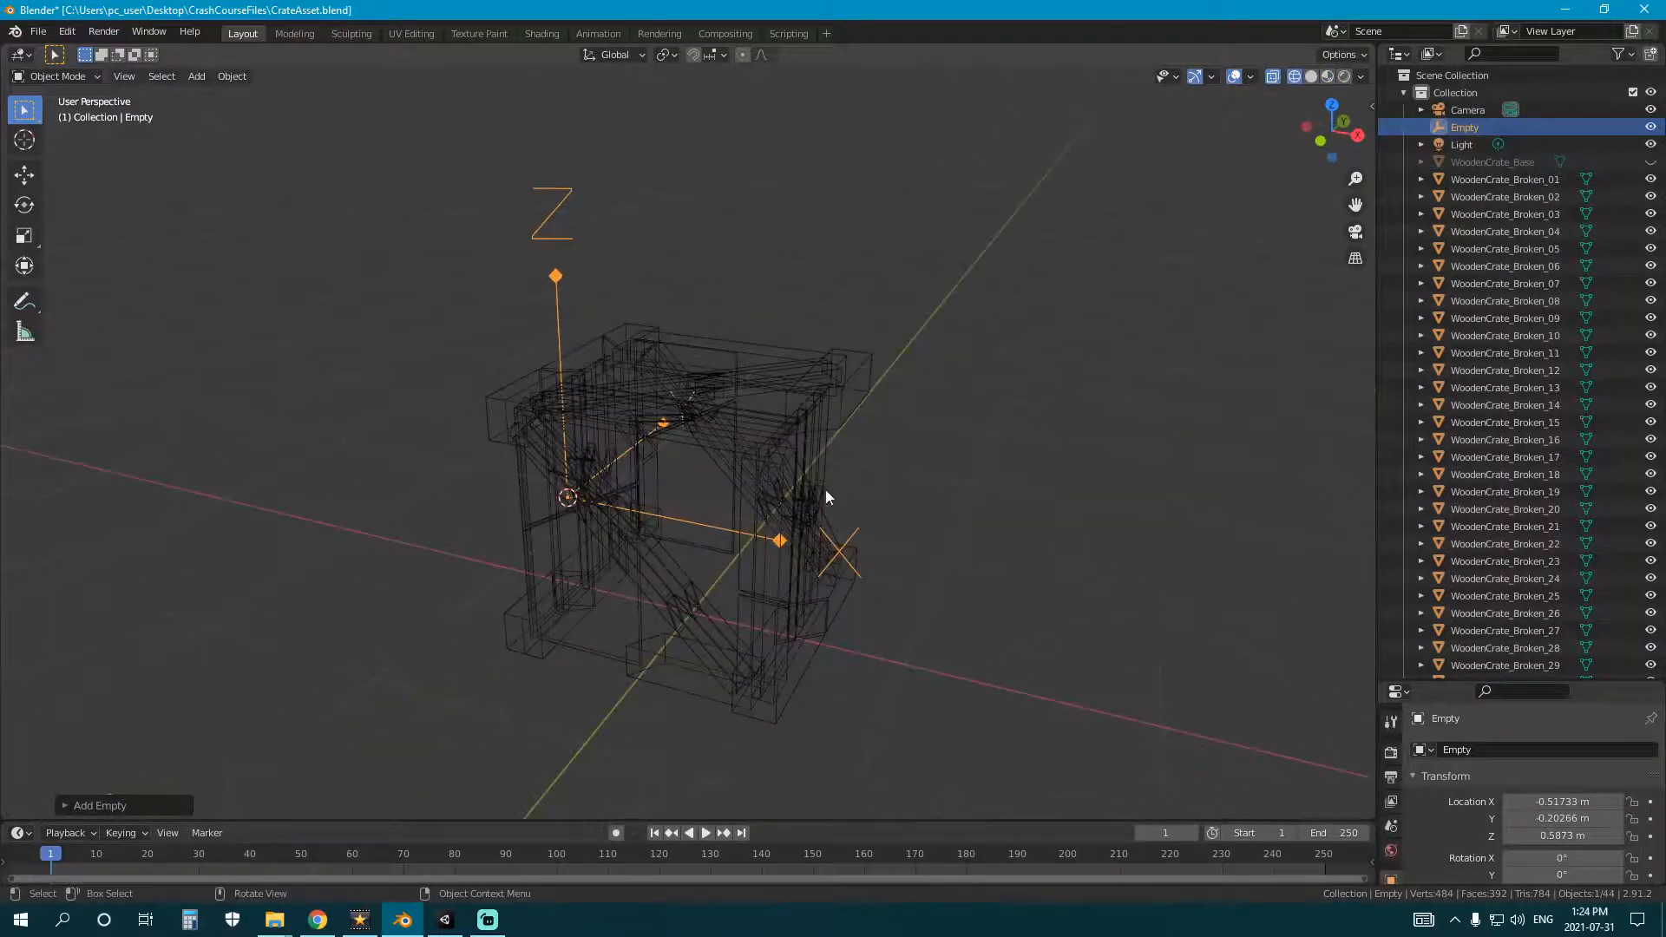
key("KP_1")
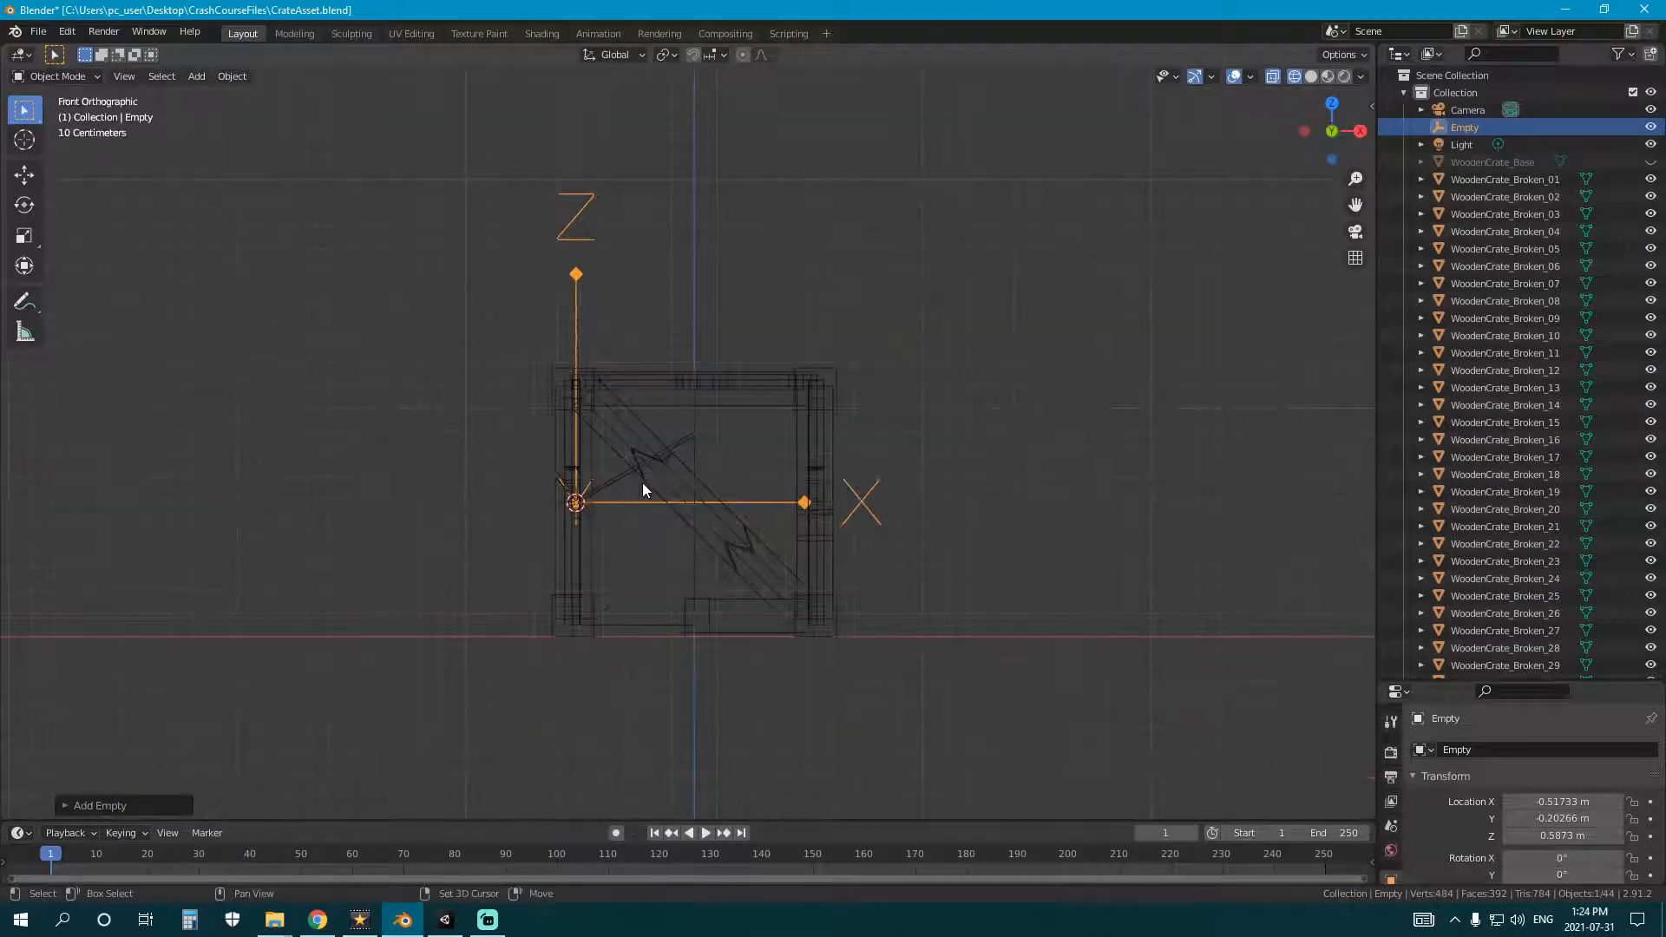
key("shift+s")
left_click(497, 547)
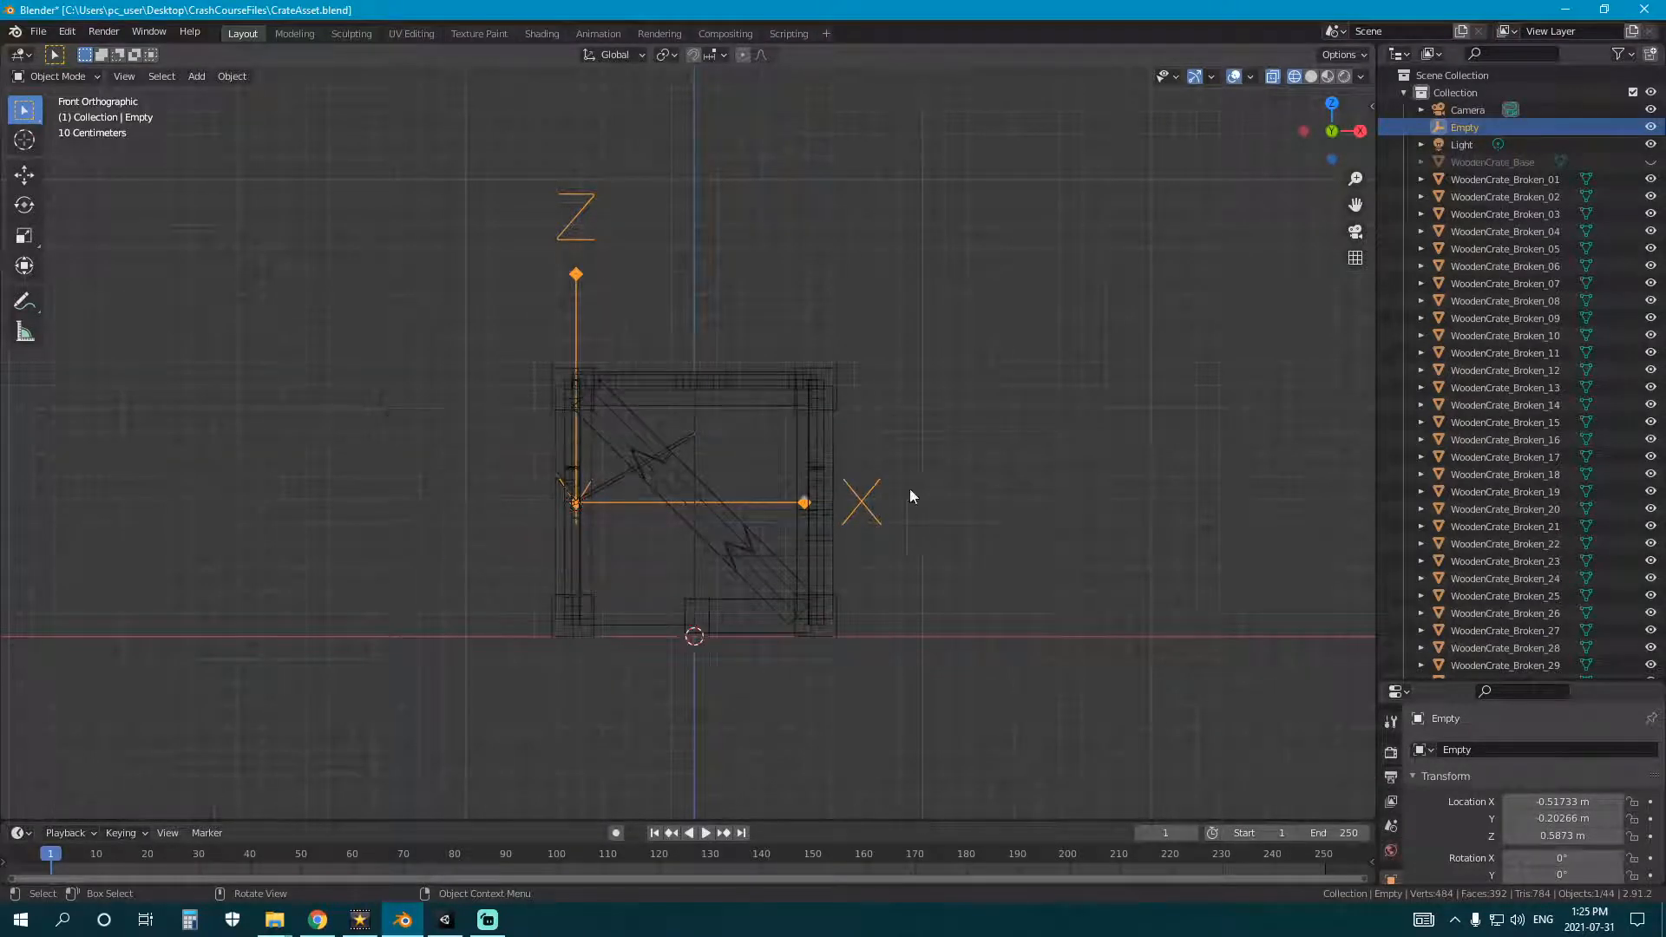
- Snap the arrows empty to the 3D cursor and restore the textured display of the crate
key("shift+s")
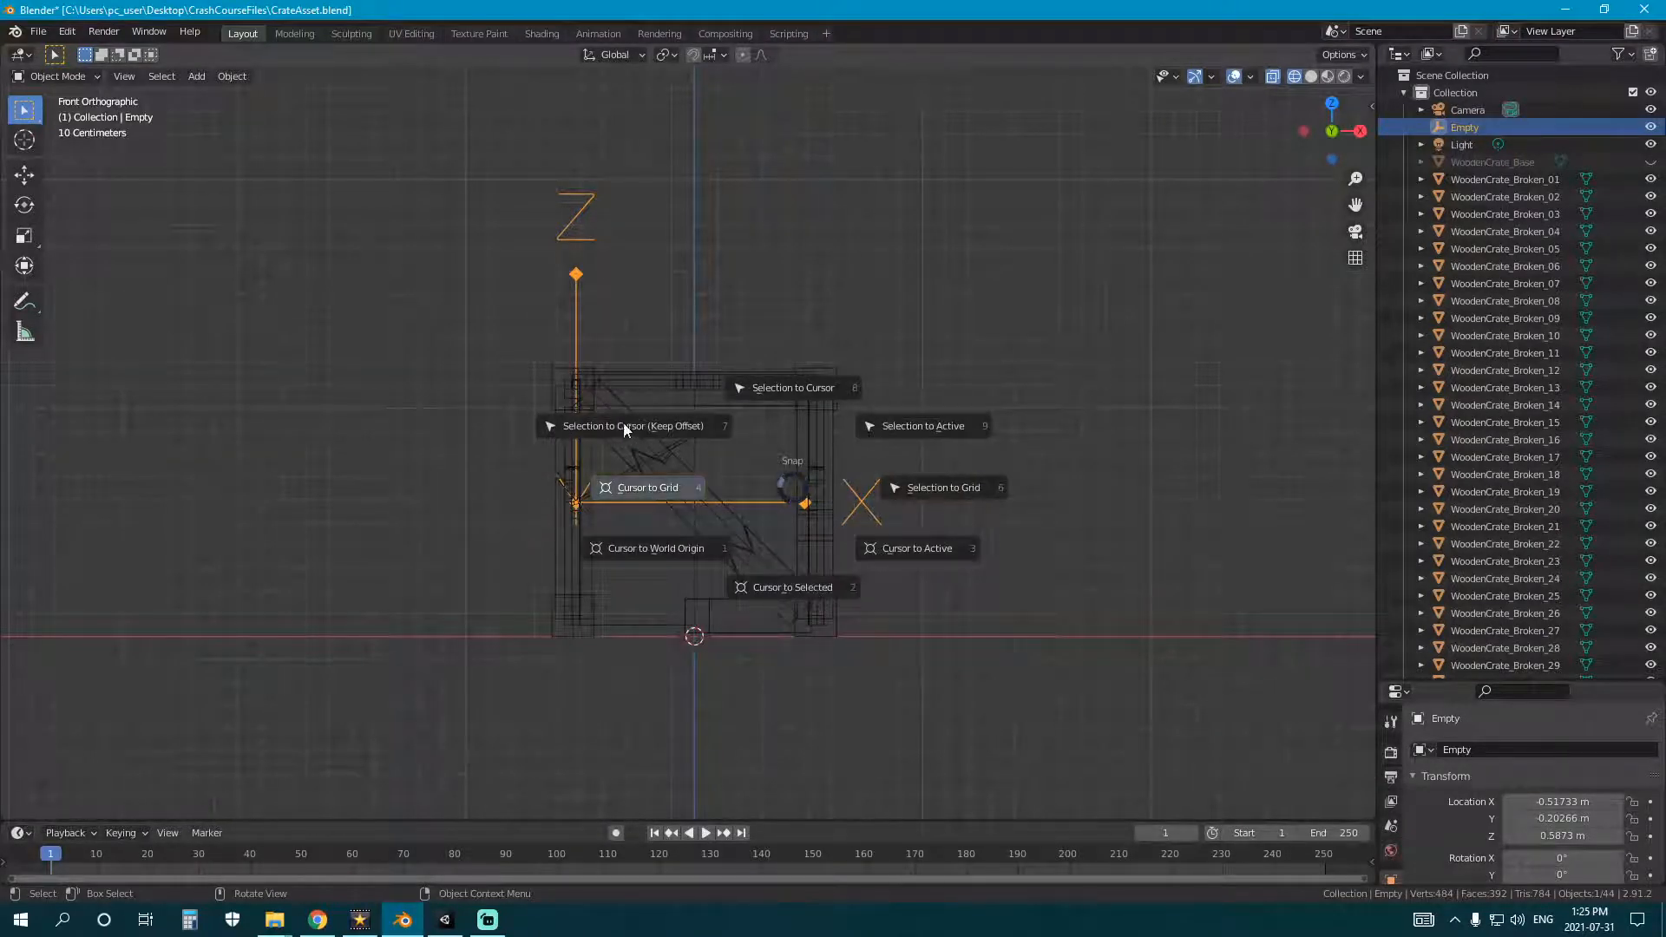
key("Escape")
key("shift+s")
left_click(486, 394)
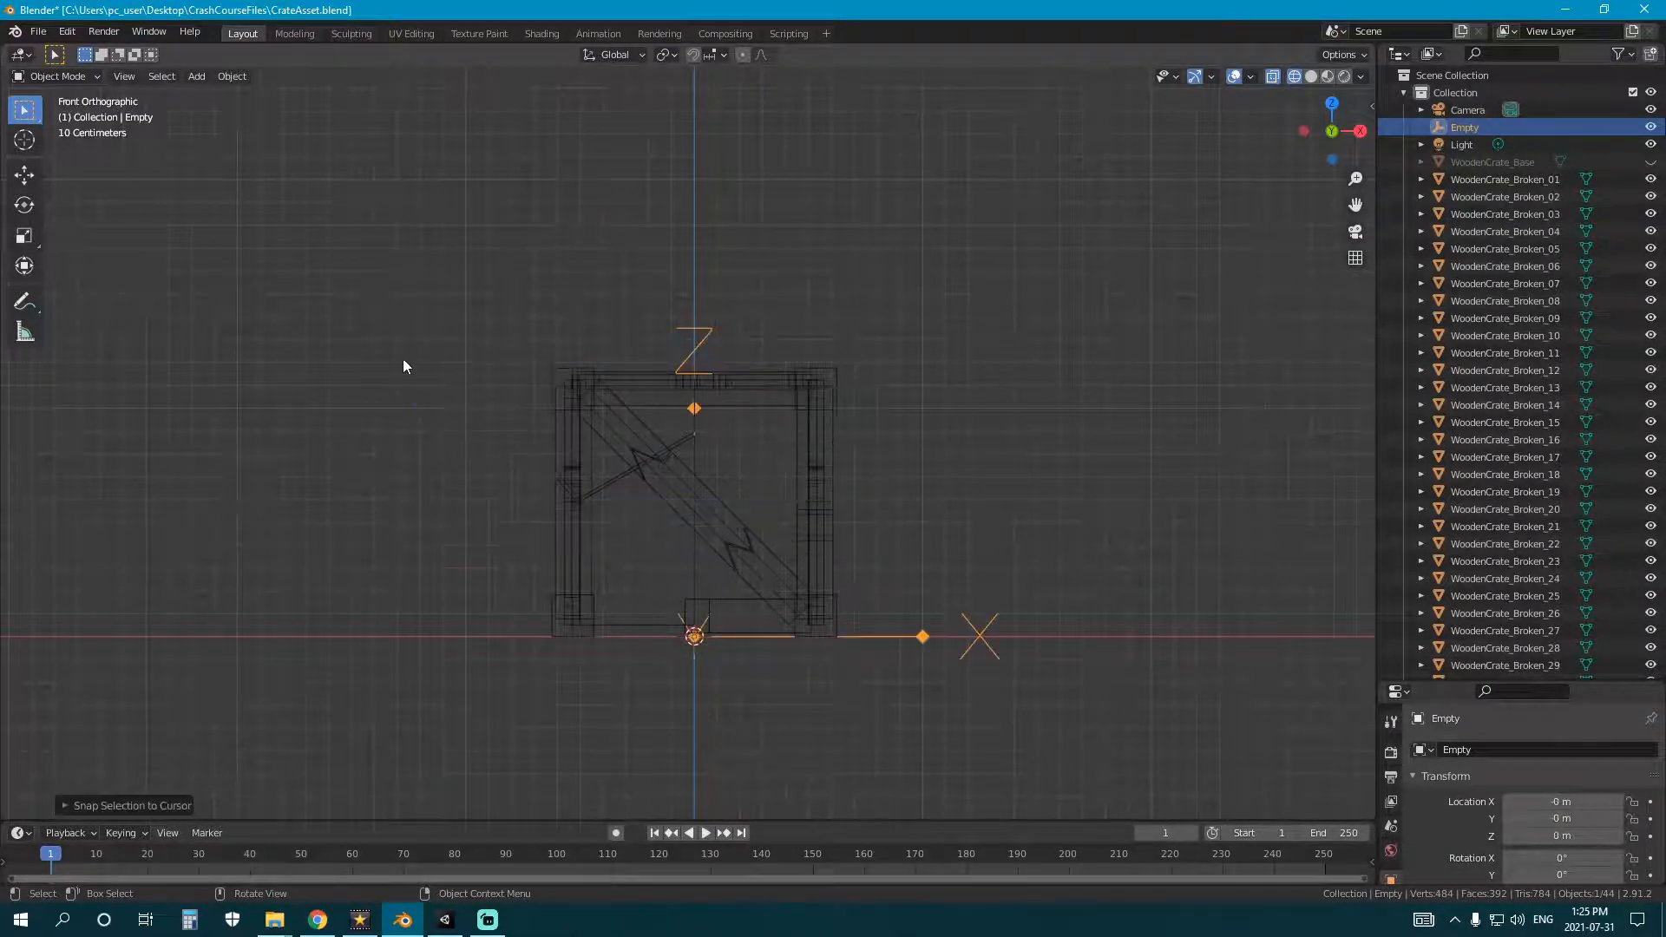
mouse_move(403, 358)
middle_mouse_down()
mouse_move(664, 487)
mouse_move(677, 512)
mouse_move(720, 497)
middle_mouse_up()
key("shift+z")
- Rename the new empty as BrokenCrate
double_click(1449, 127)
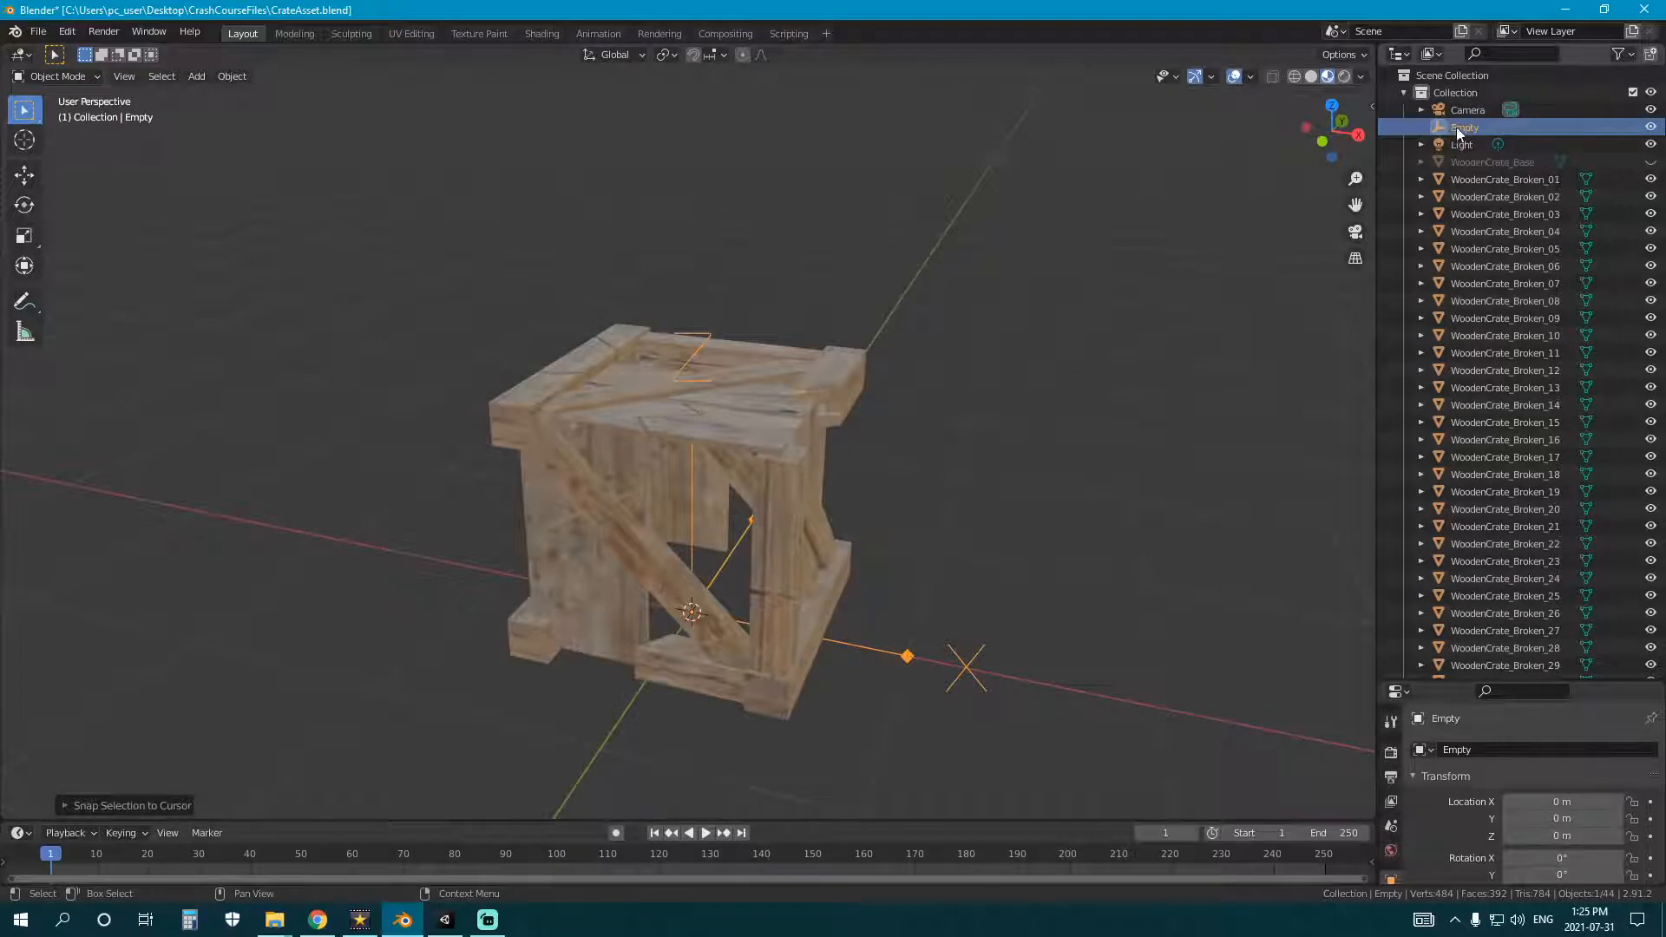
type("BrokenCrate")
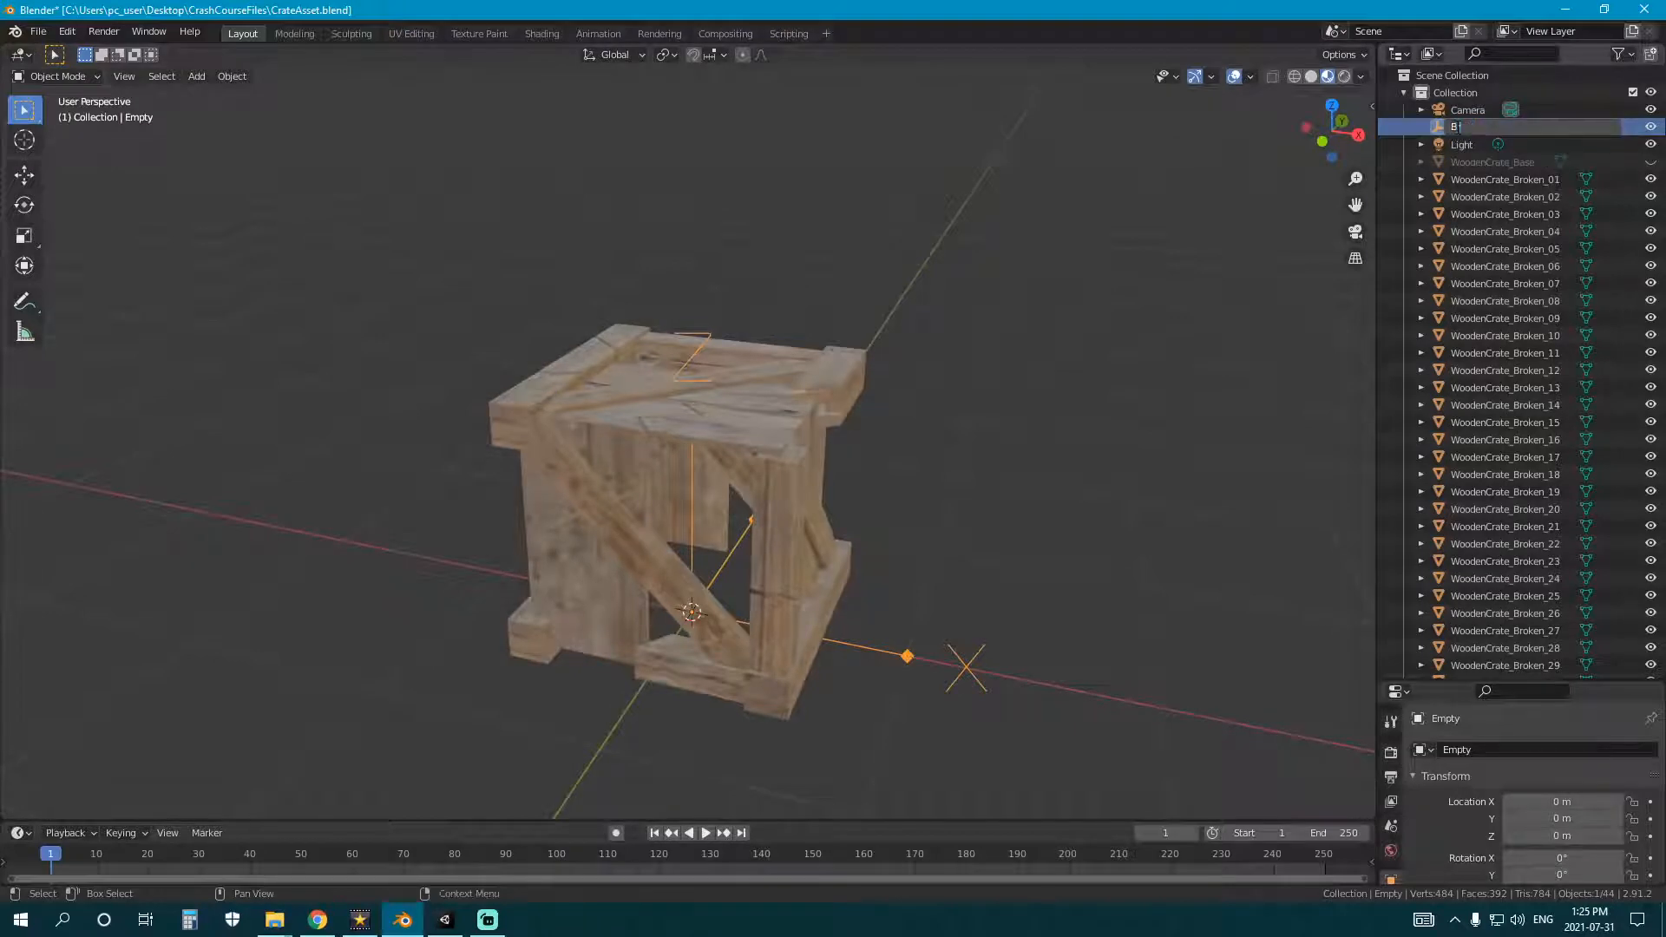
key("Return")
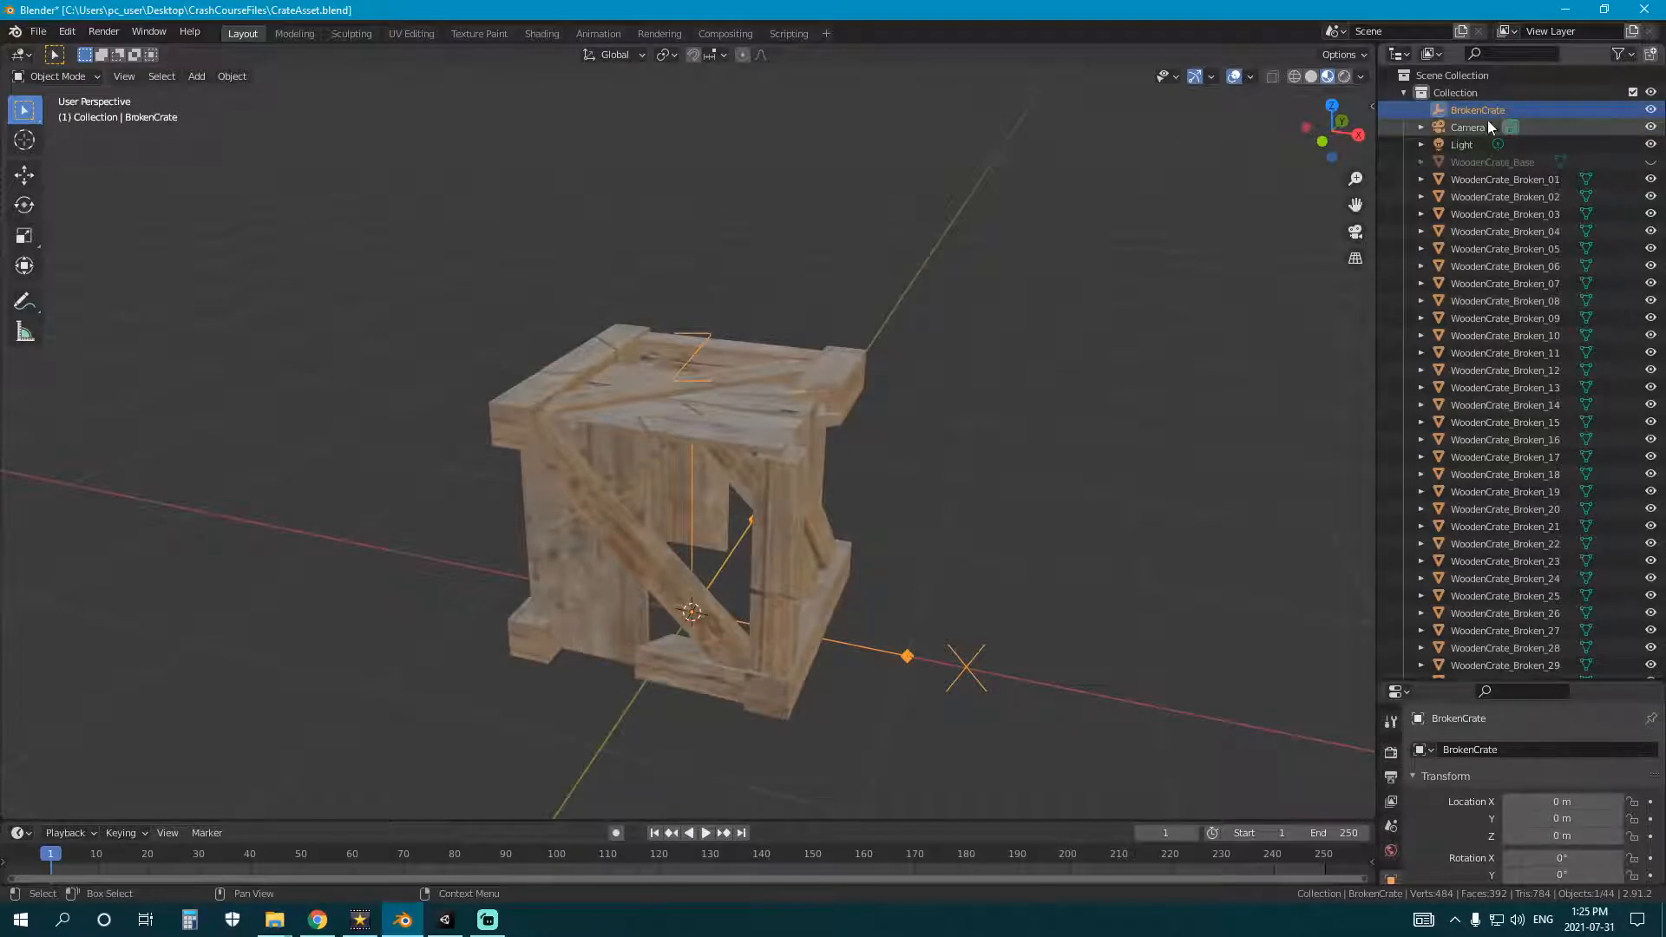
- Select all broken pieces from WoodenCrate_Broken_01 to WoodenCrate_Broken_41 and clear the selection again
left_click(1502, 179)
scroll(1517, 284, "down", 2)
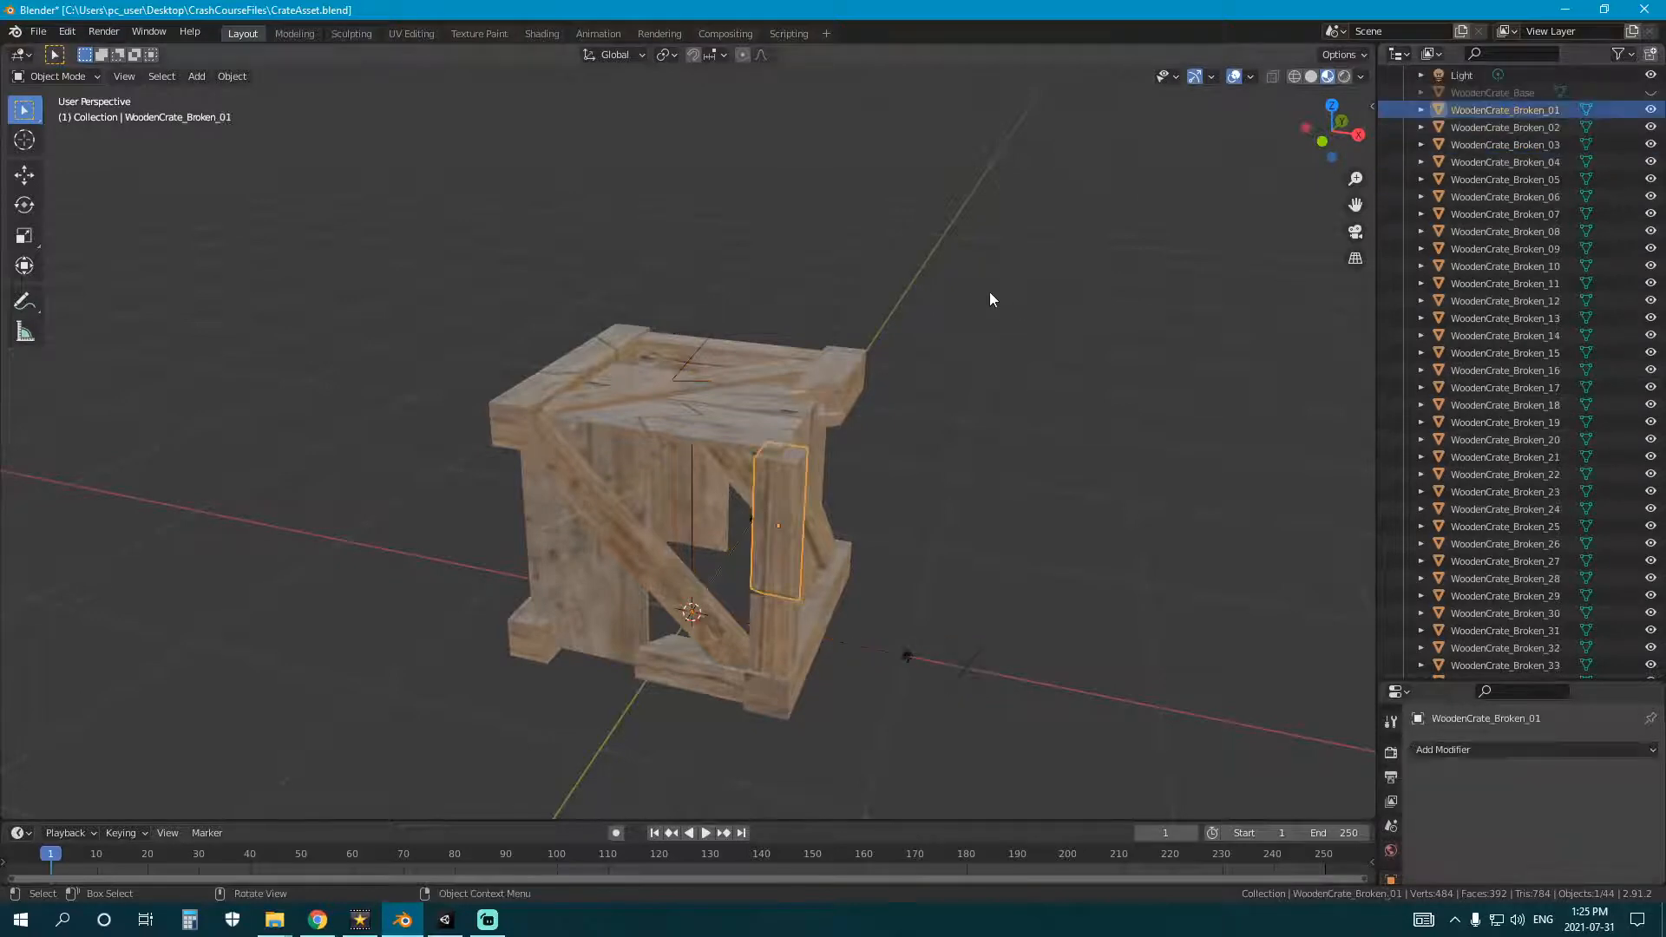
left_click(989, 292)
middle_click_drag(895, 310, 997, 259)
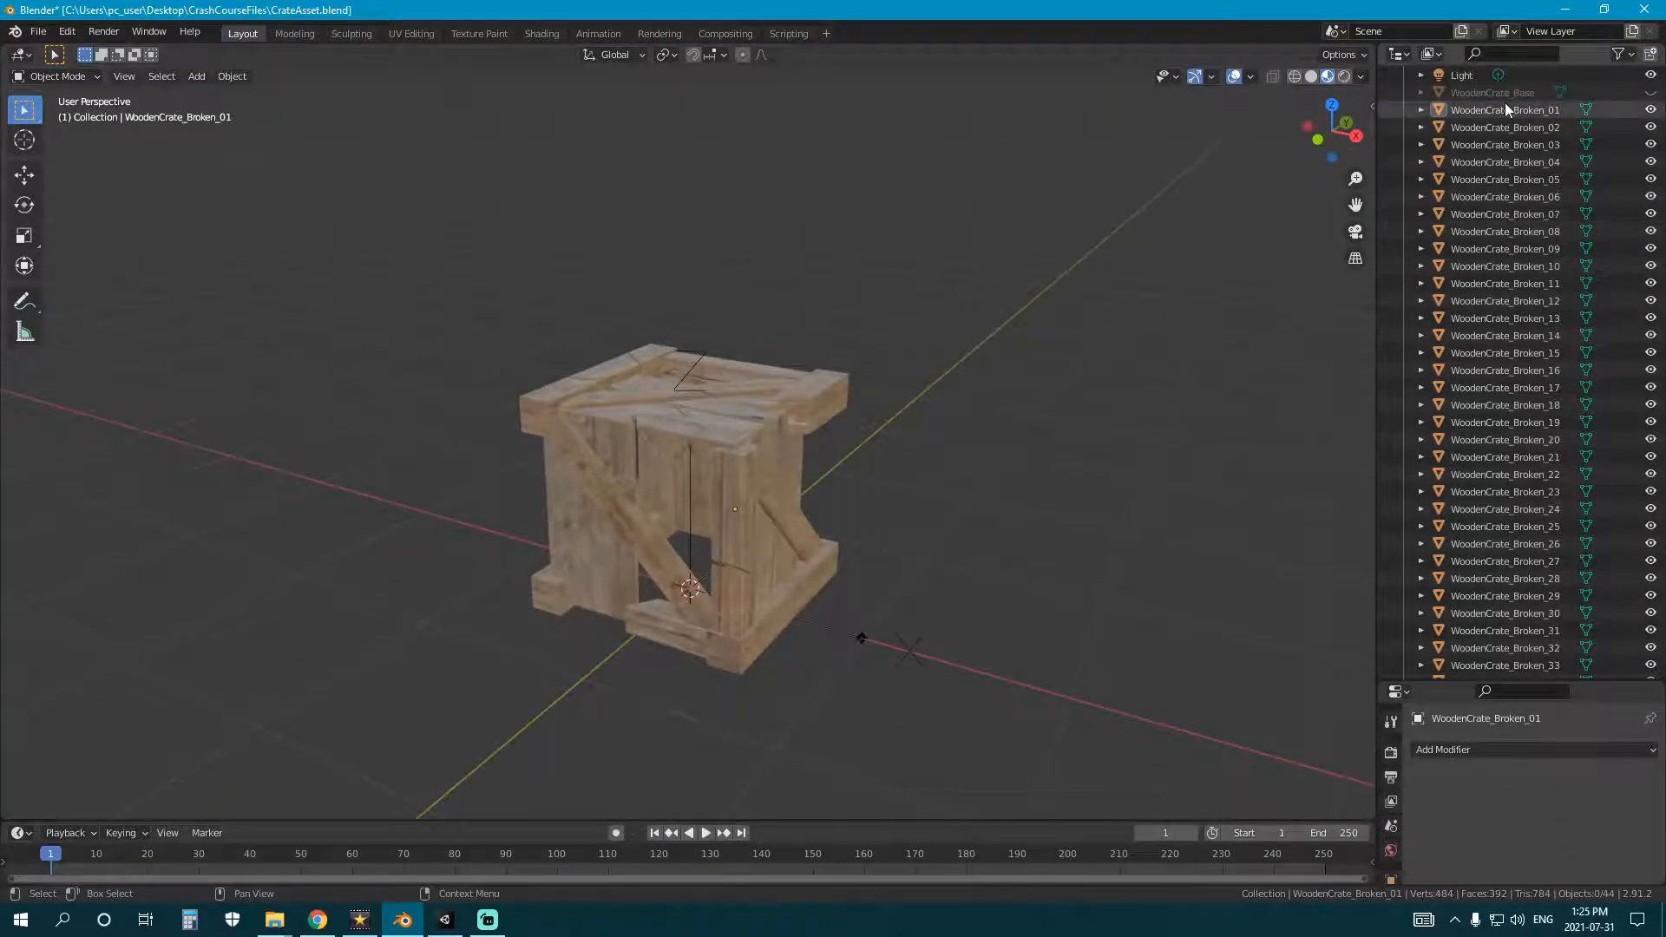
scroll(1476, 139, "down", 5)
left_click(1509, 610, "shift")
scroll(1476, 321, "up", 7)
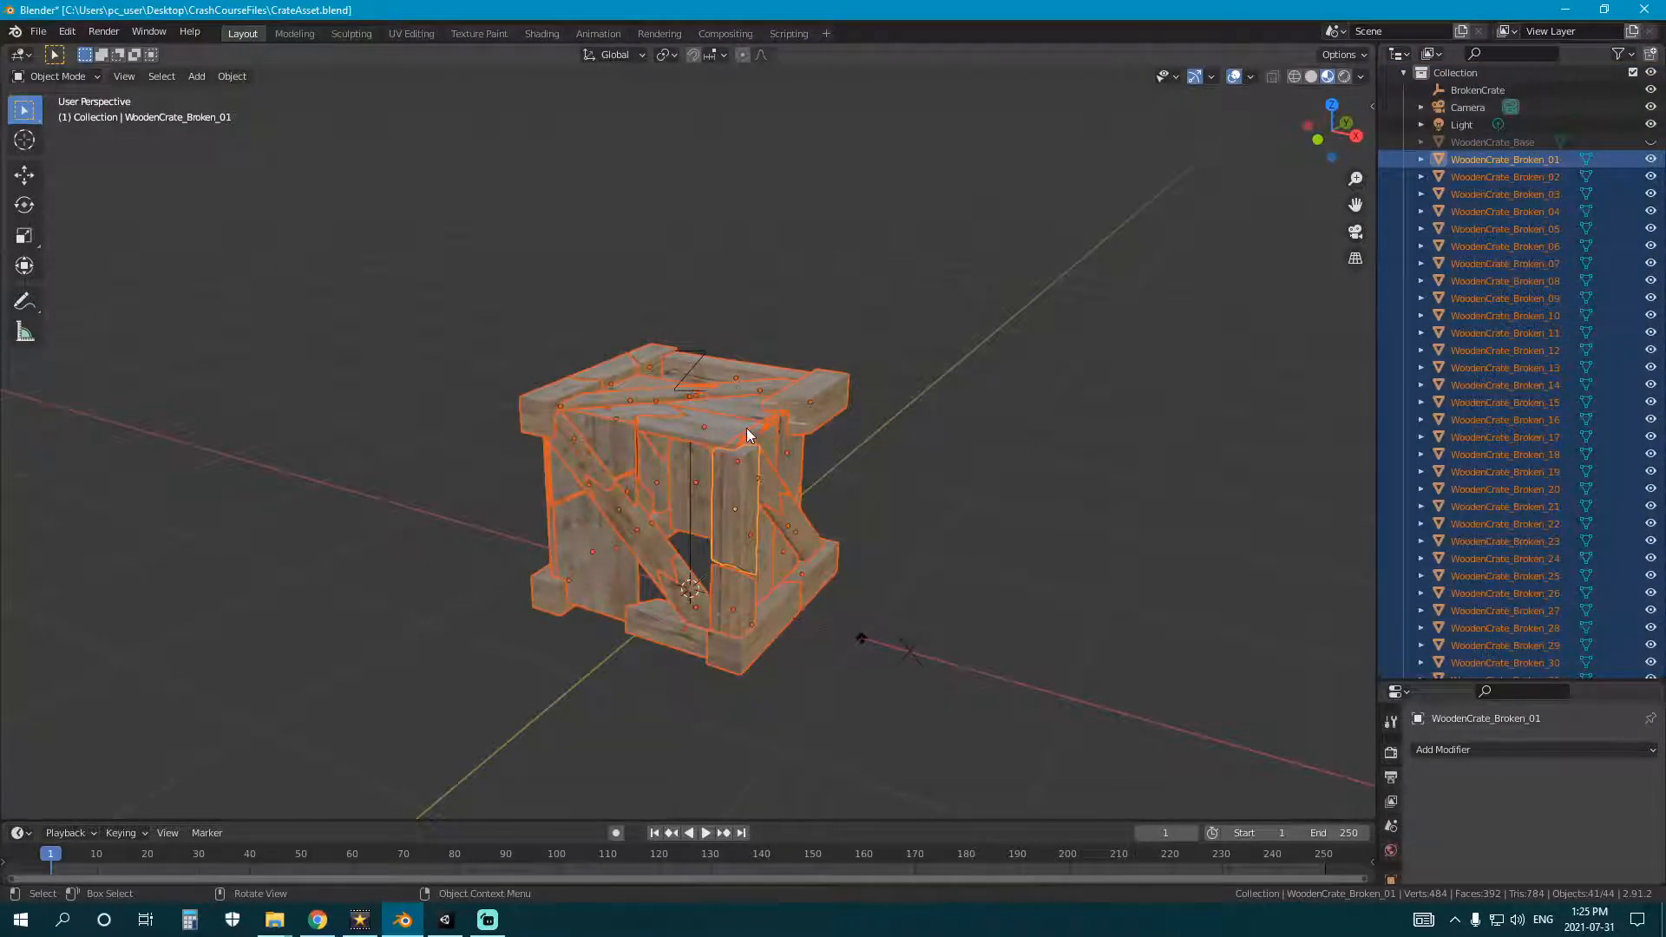
left_click(647, 278)
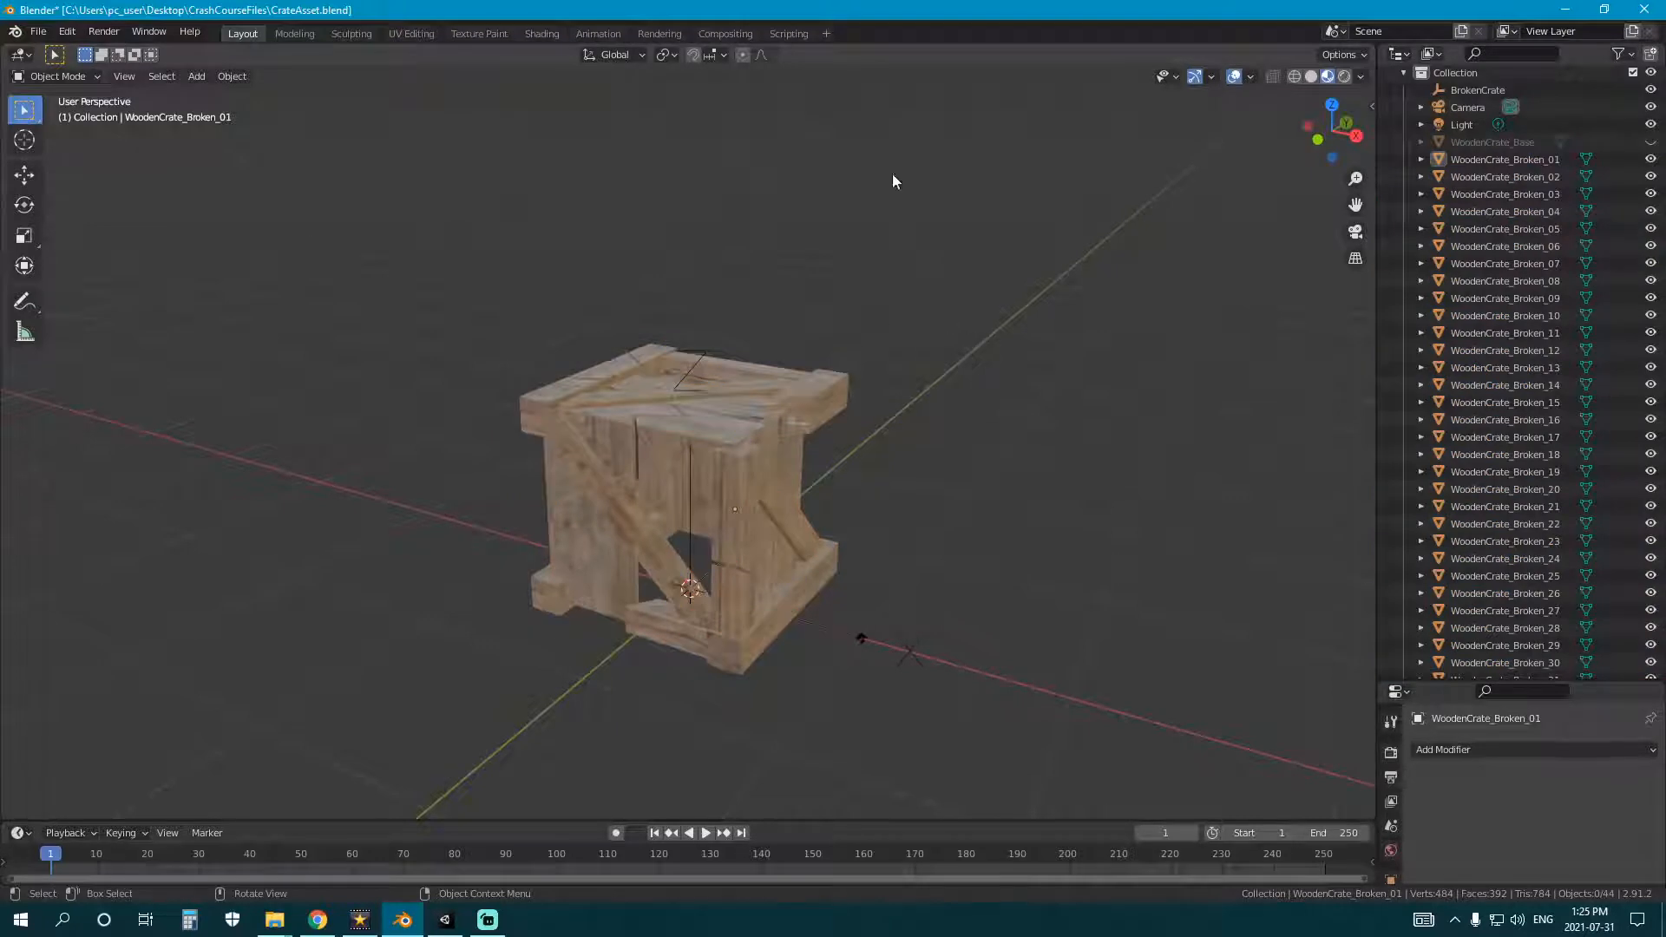
scroll(1501, 208, "up", 1)
- Open the recently used file CoinAsset.blend
left_click(39, 31)
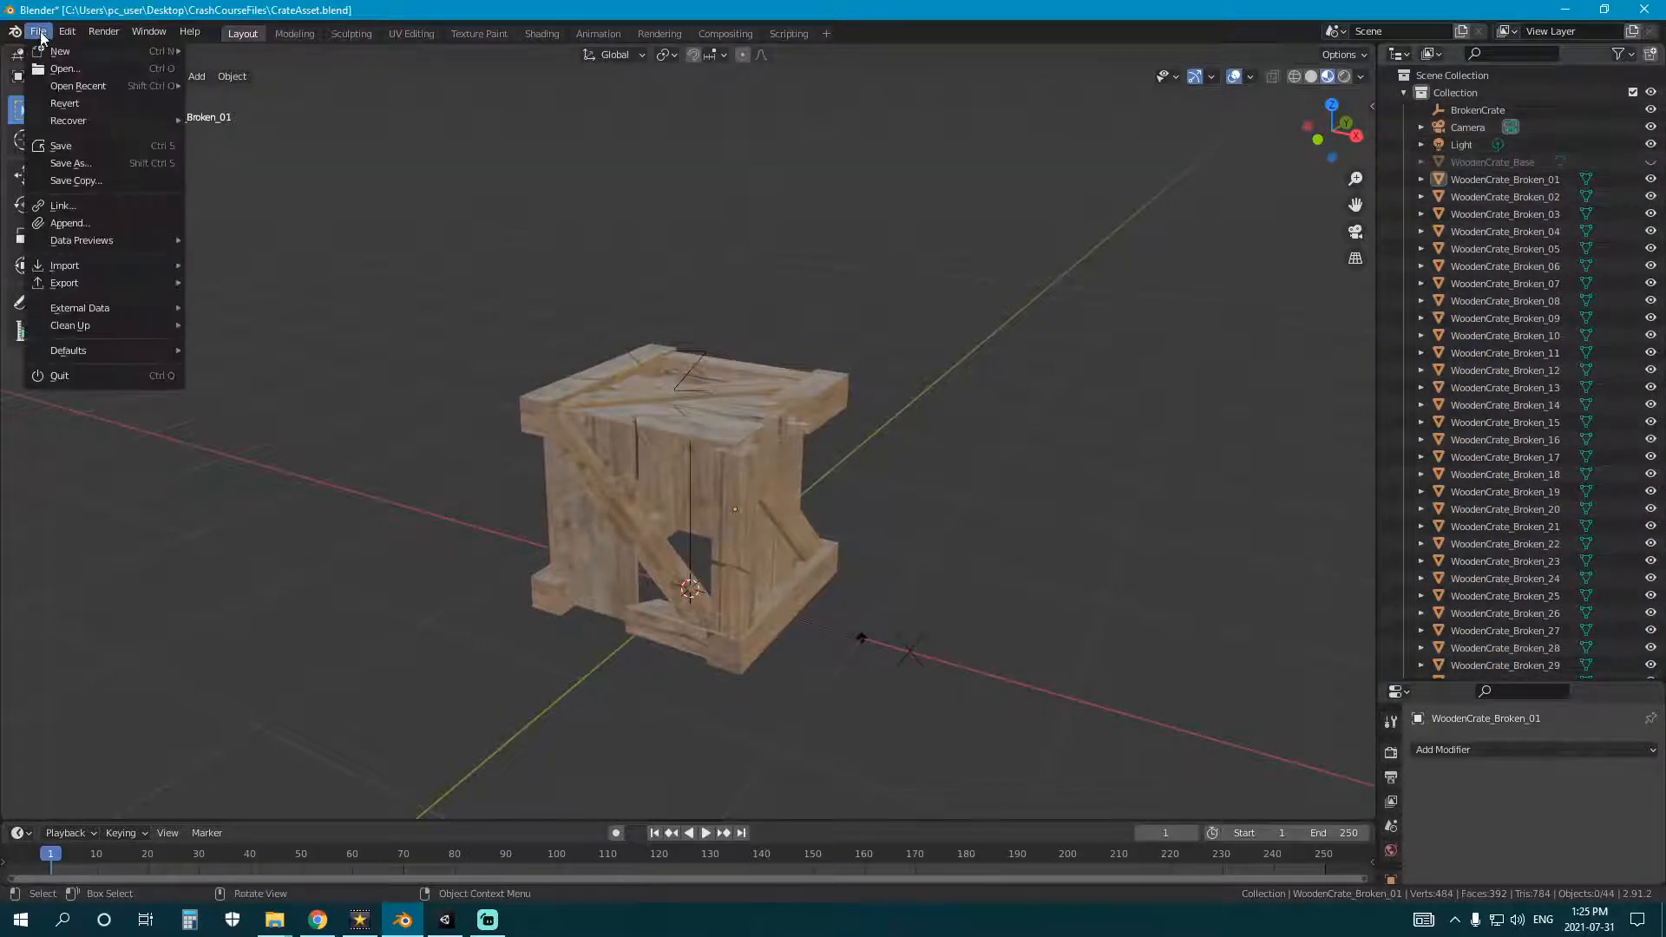
mouse_move(96, 86)
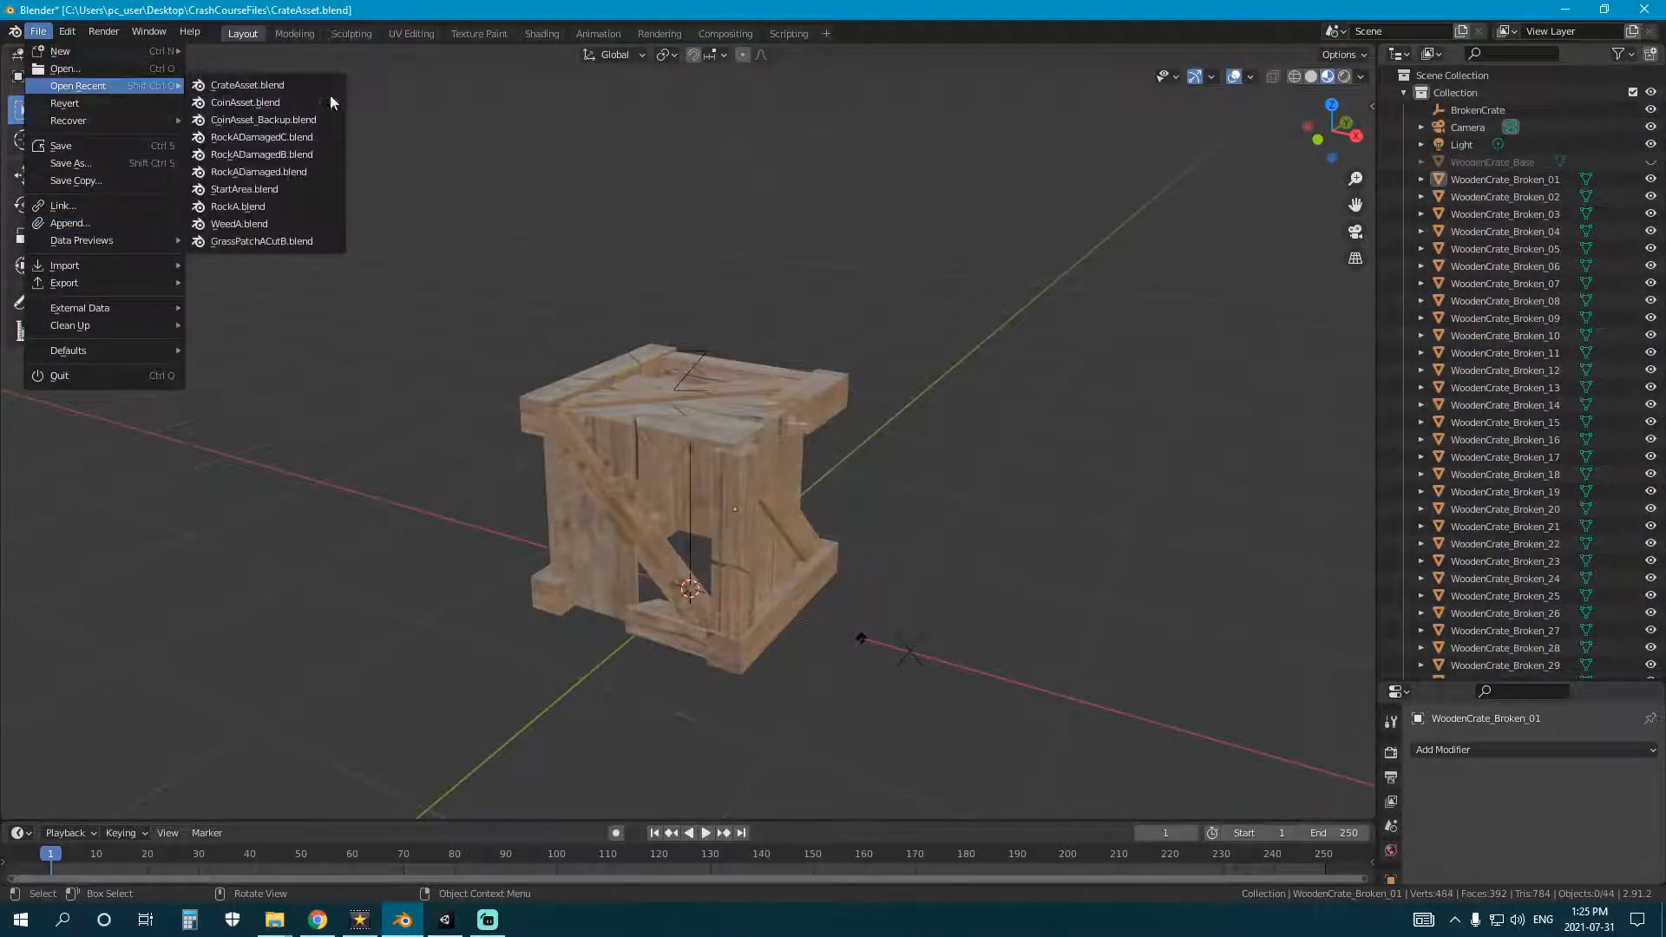
left_click(264, 102)
left_click(834, 492)
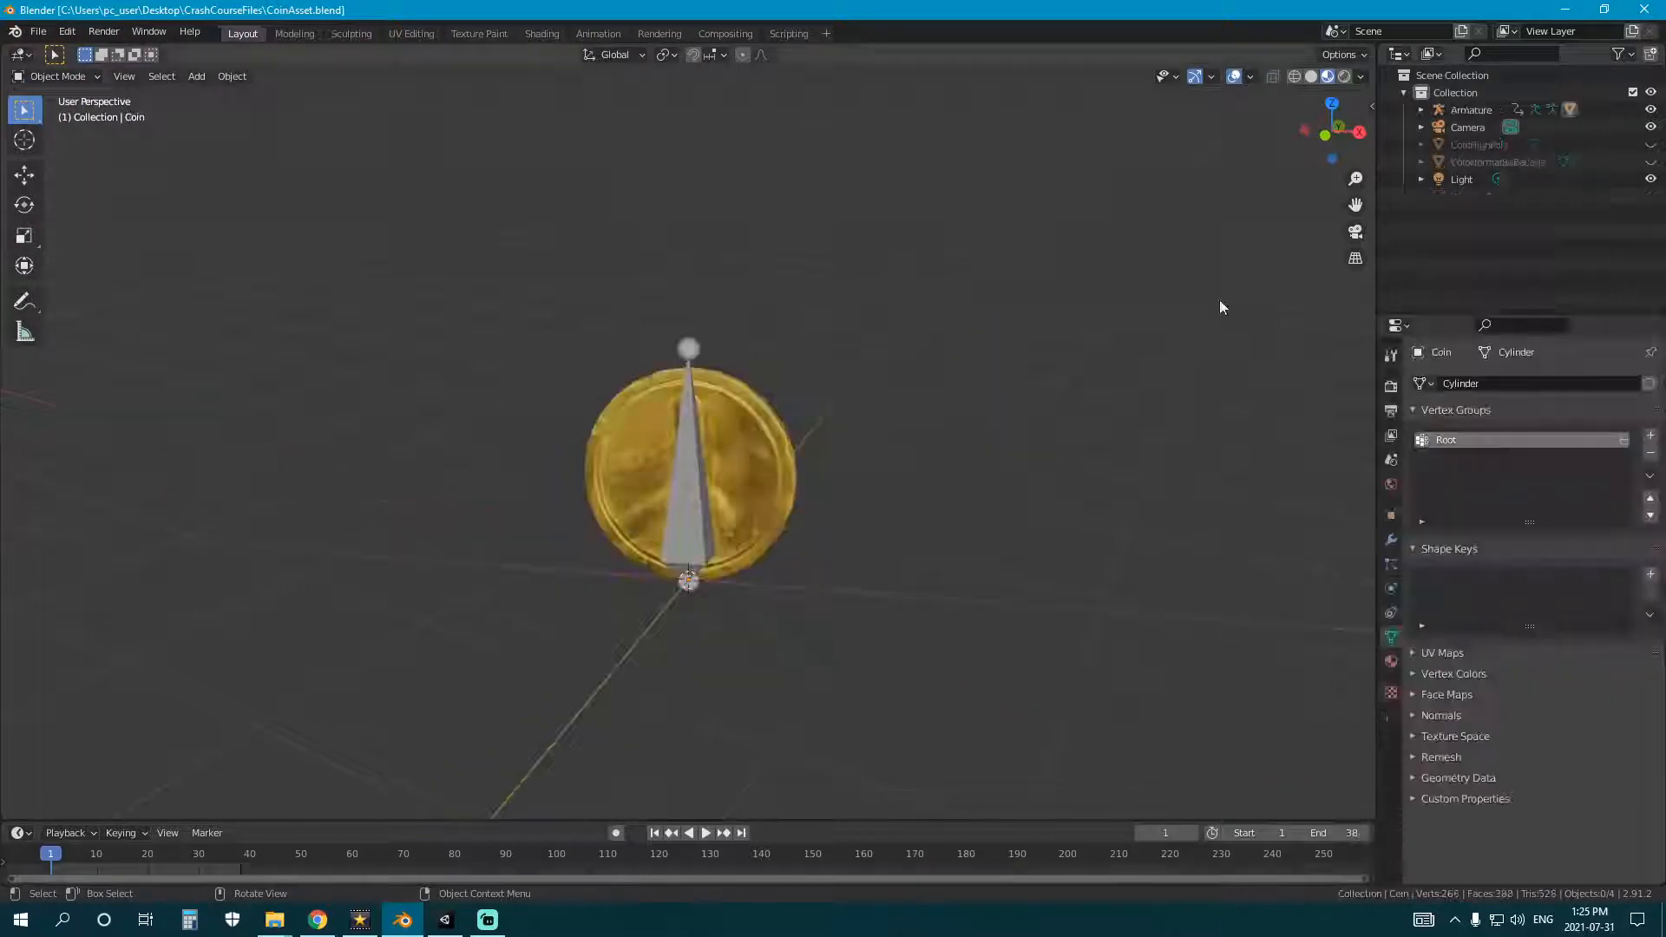
- Examine how the Coin mesh is nested under the Armature in the object hierarchy
left_click(1421, 109)
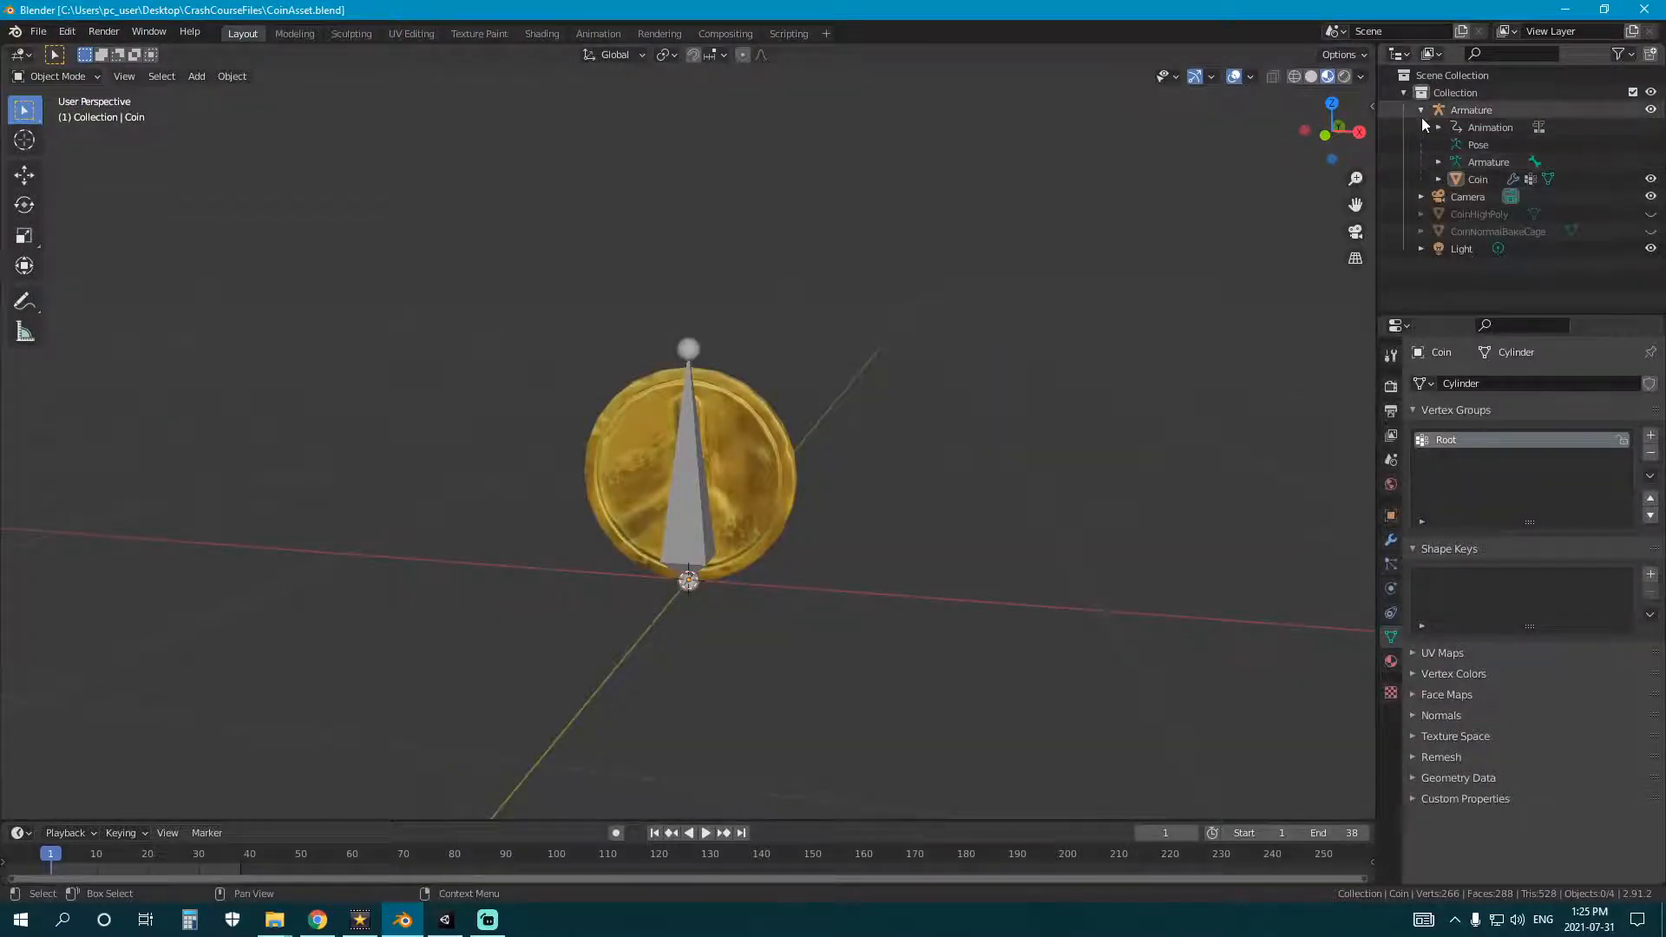
left_click(1439, 179)
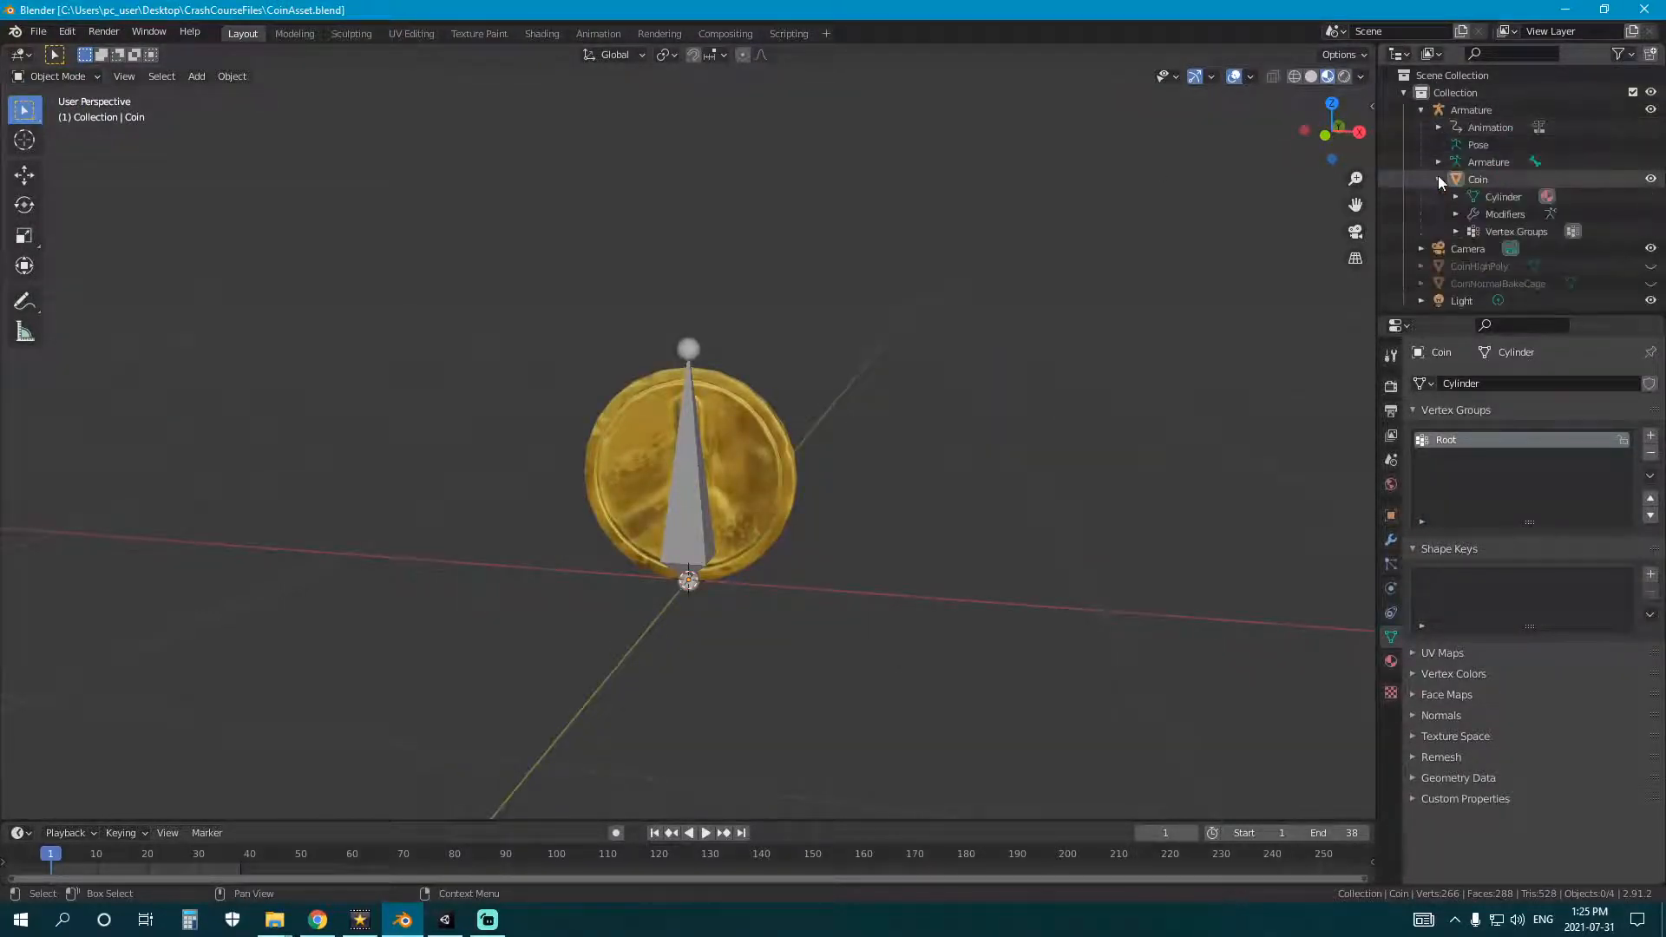
left_click(1438, 179)
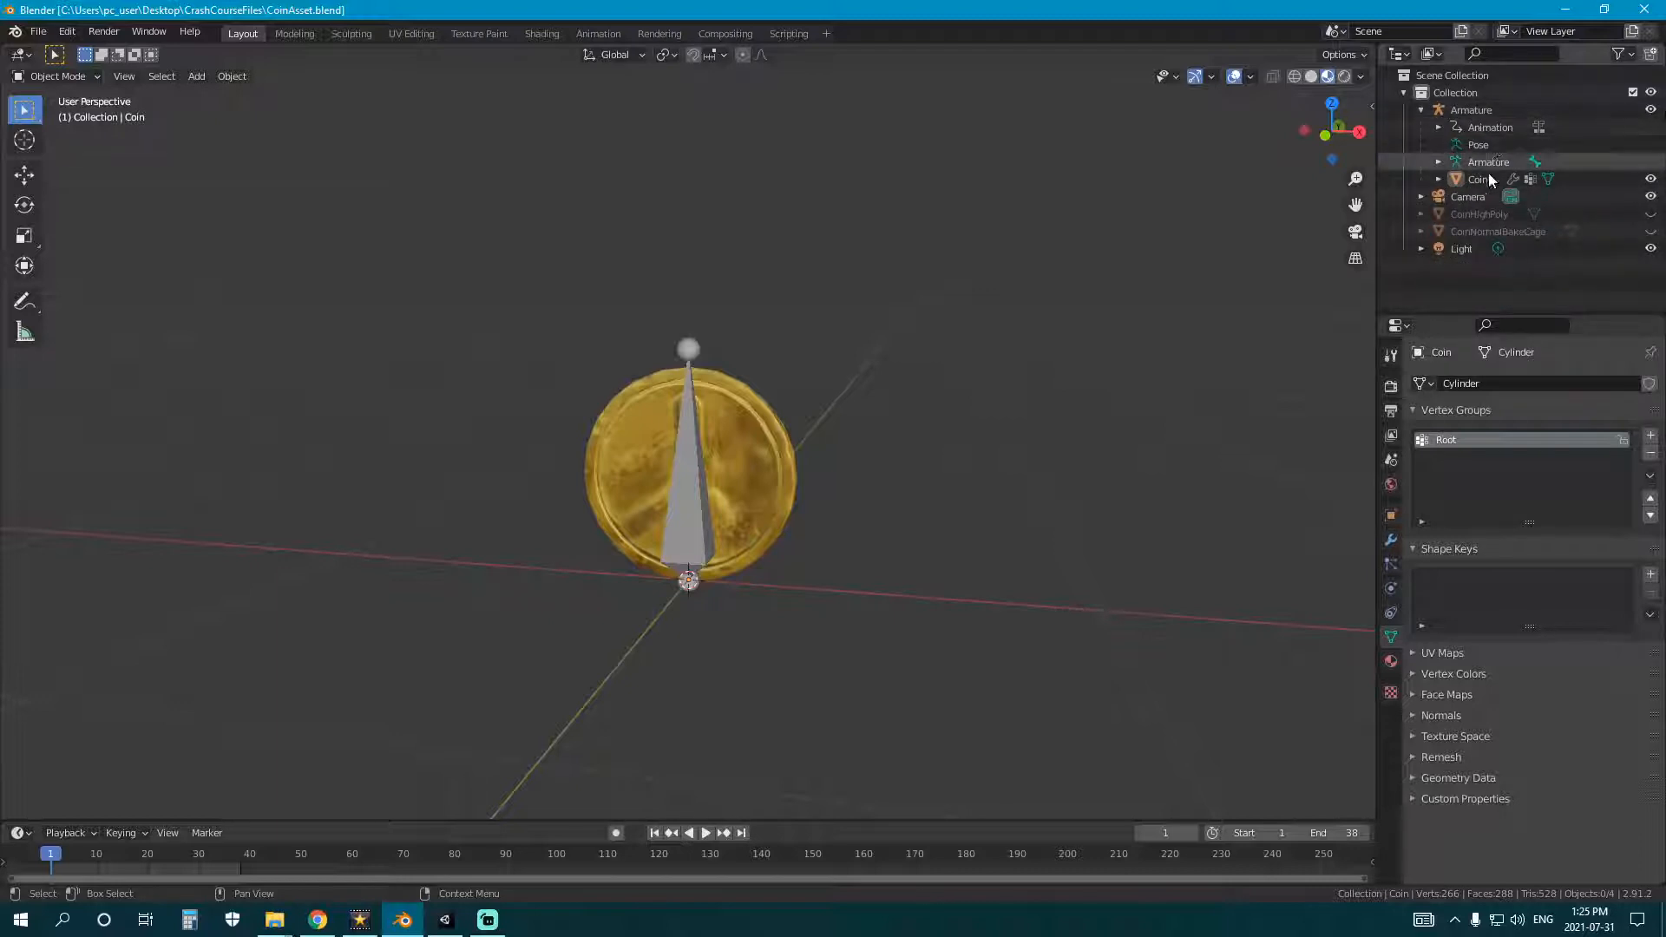
left_click(1422, 109)
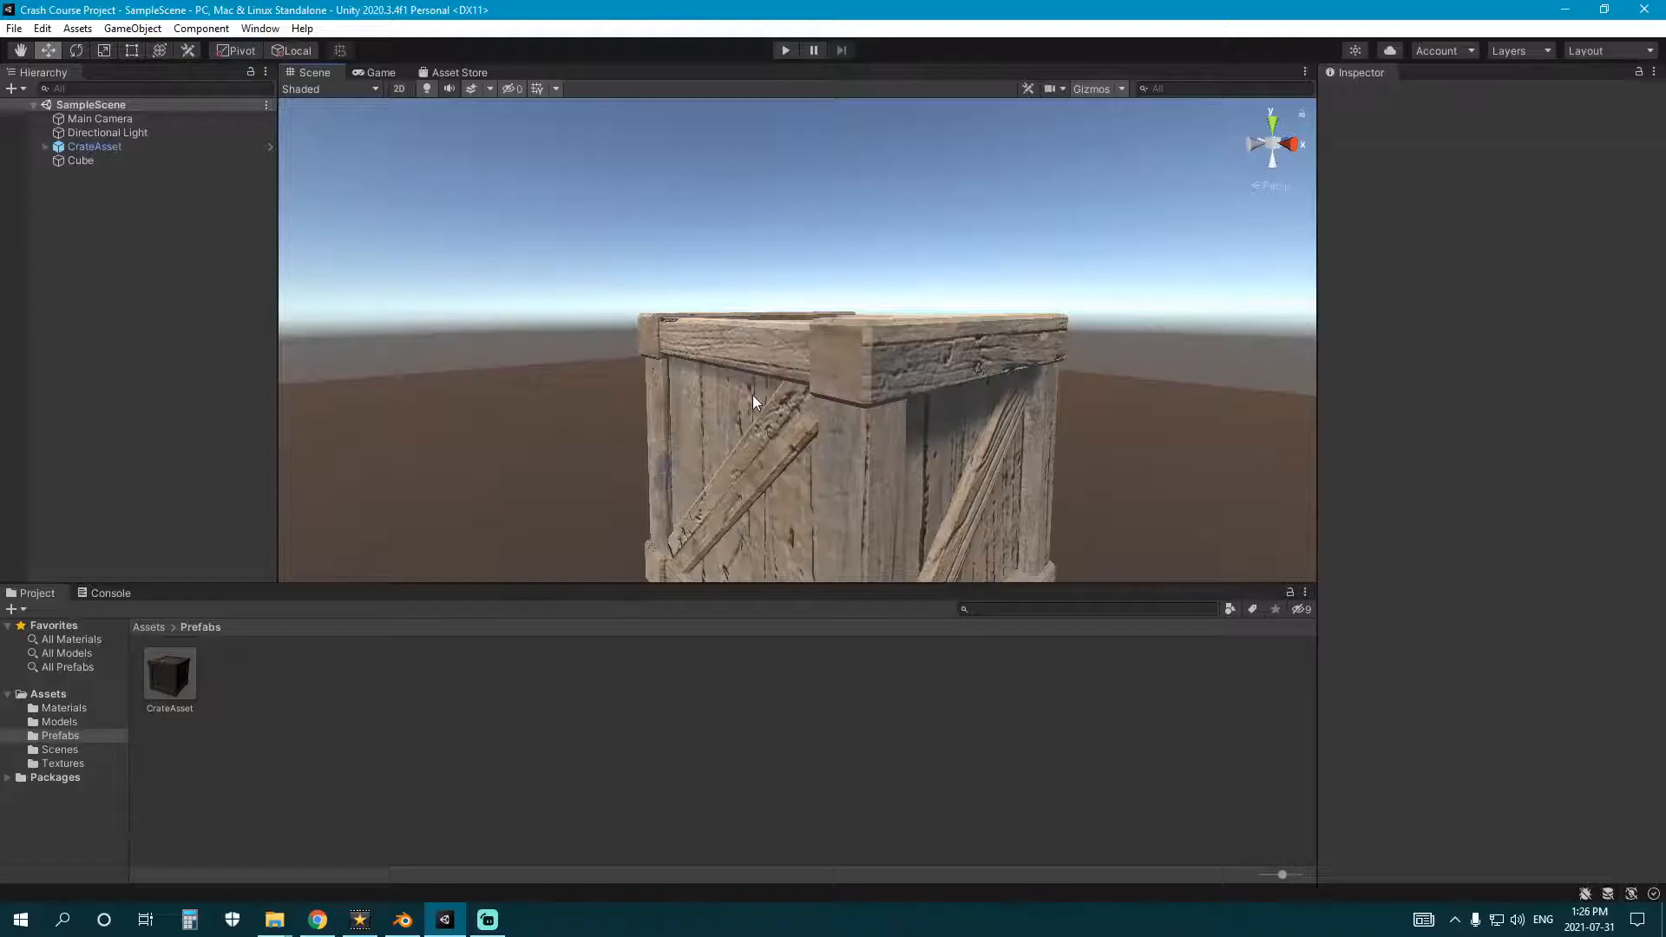
- Switch to Unity and set the scene crate's LOD Group thresholds to 20% for LOD 1 and 4% for LOD 2
left_click_drag(753, 394, 806, 383, "alt")
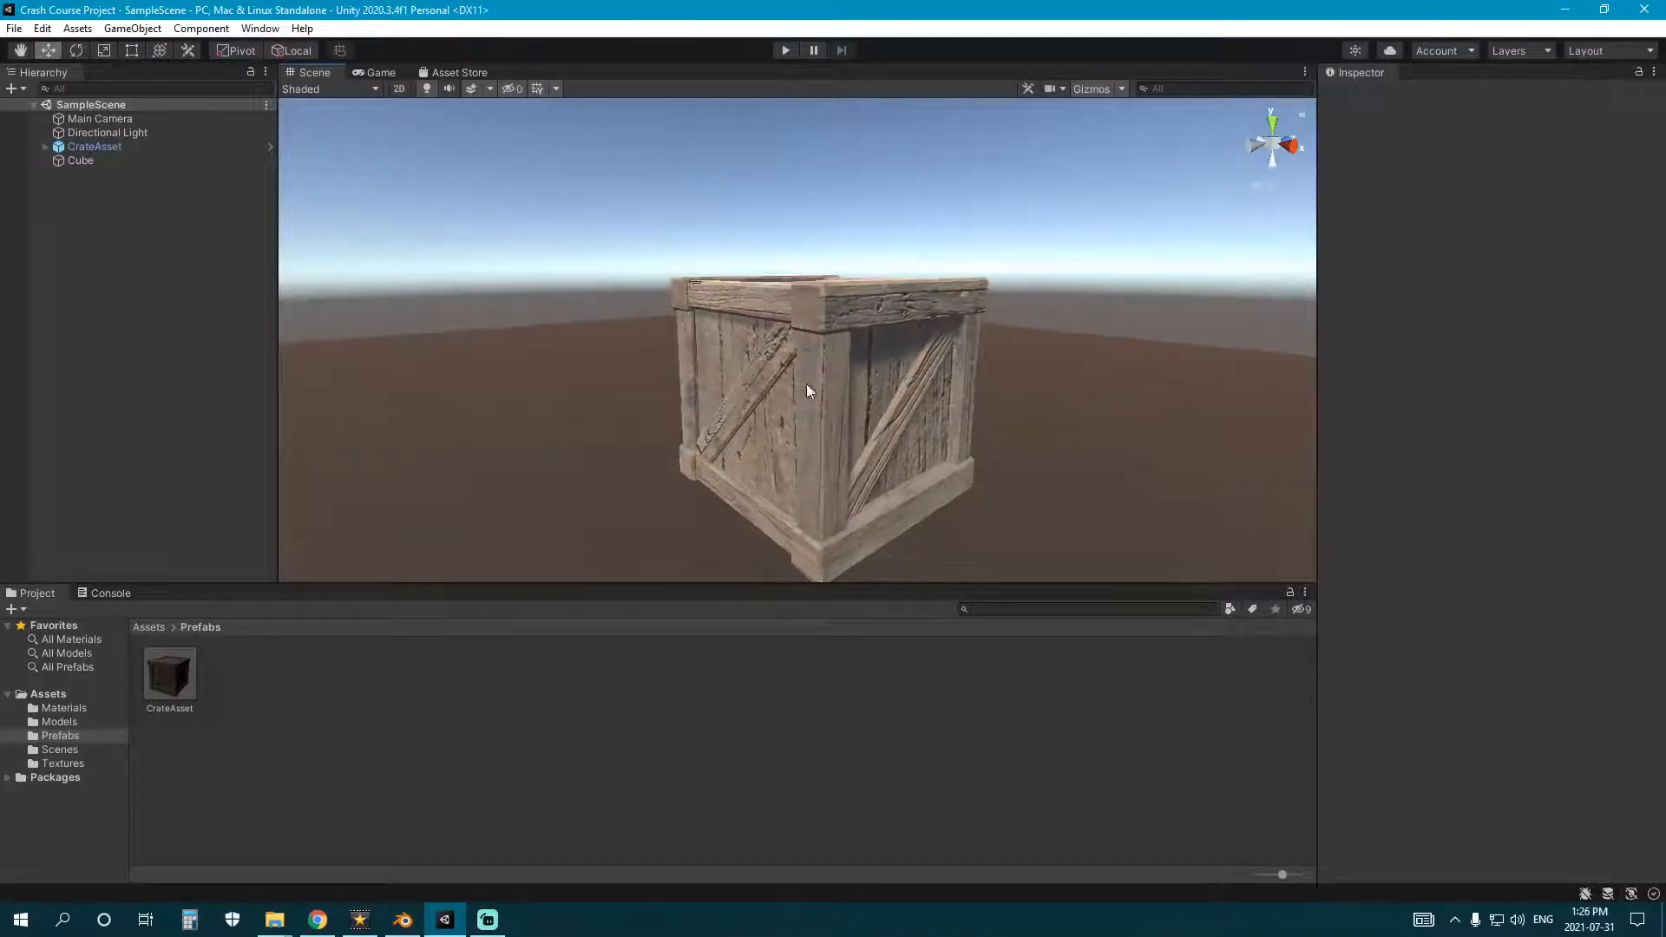
left_click(817, 356)
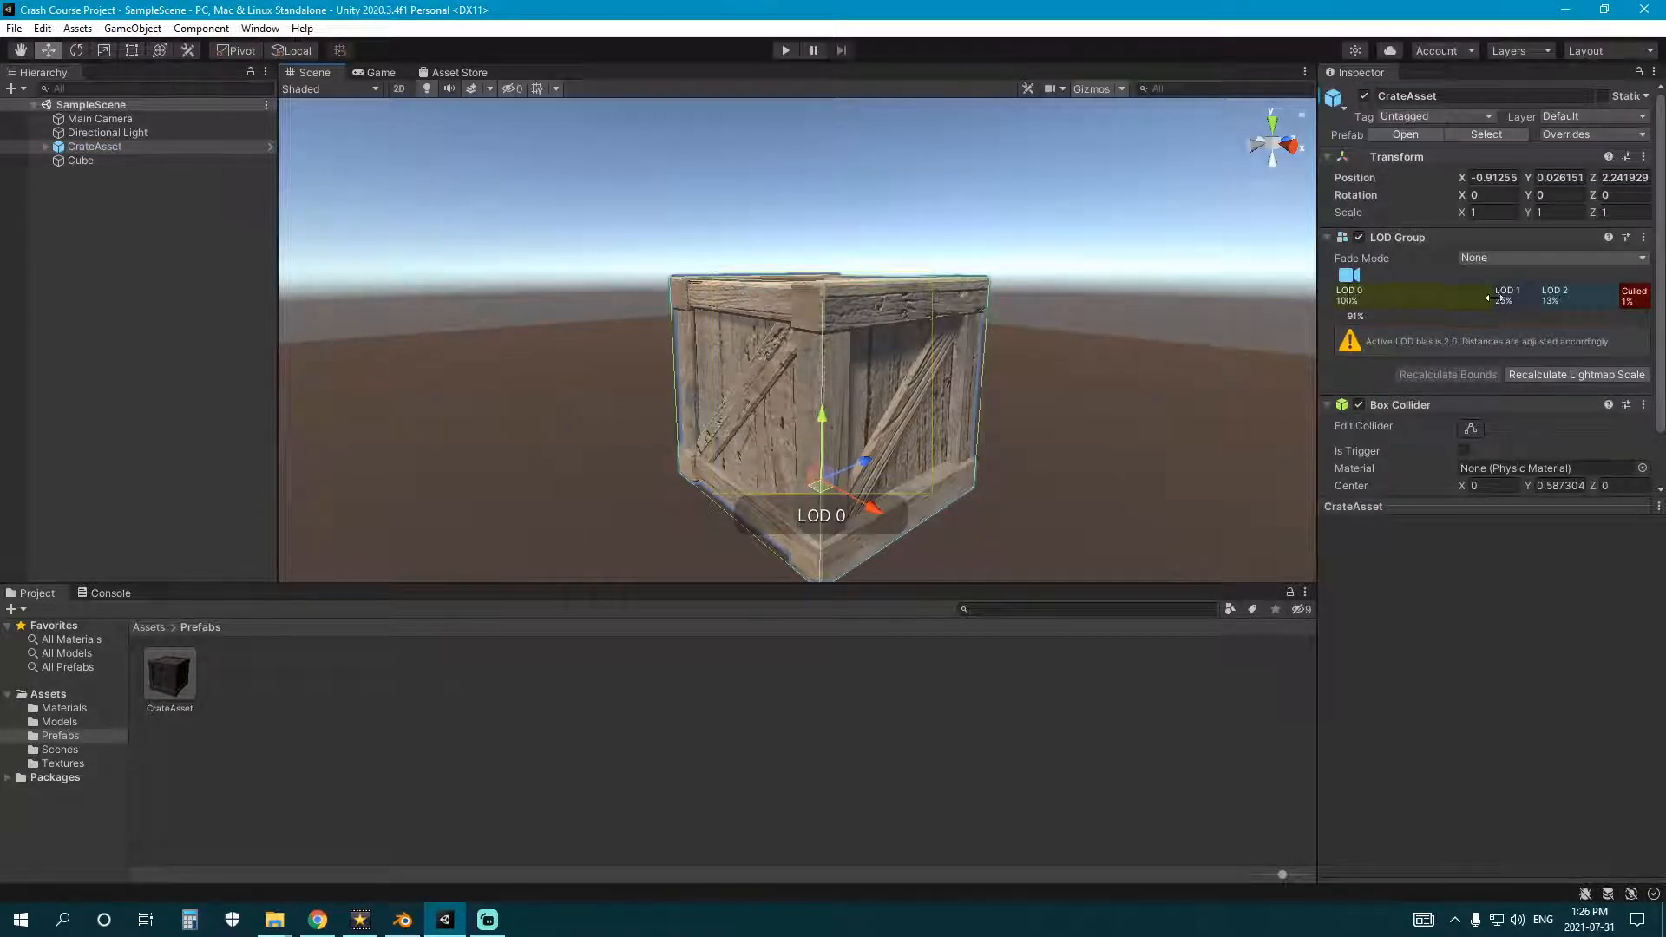
mouse_move(1494, 298)
left_mouse_down()
mouse_move(1428, 308)
mouse_move(1524, 321)
mouse_move(1510, 327)
left_mouse_up()
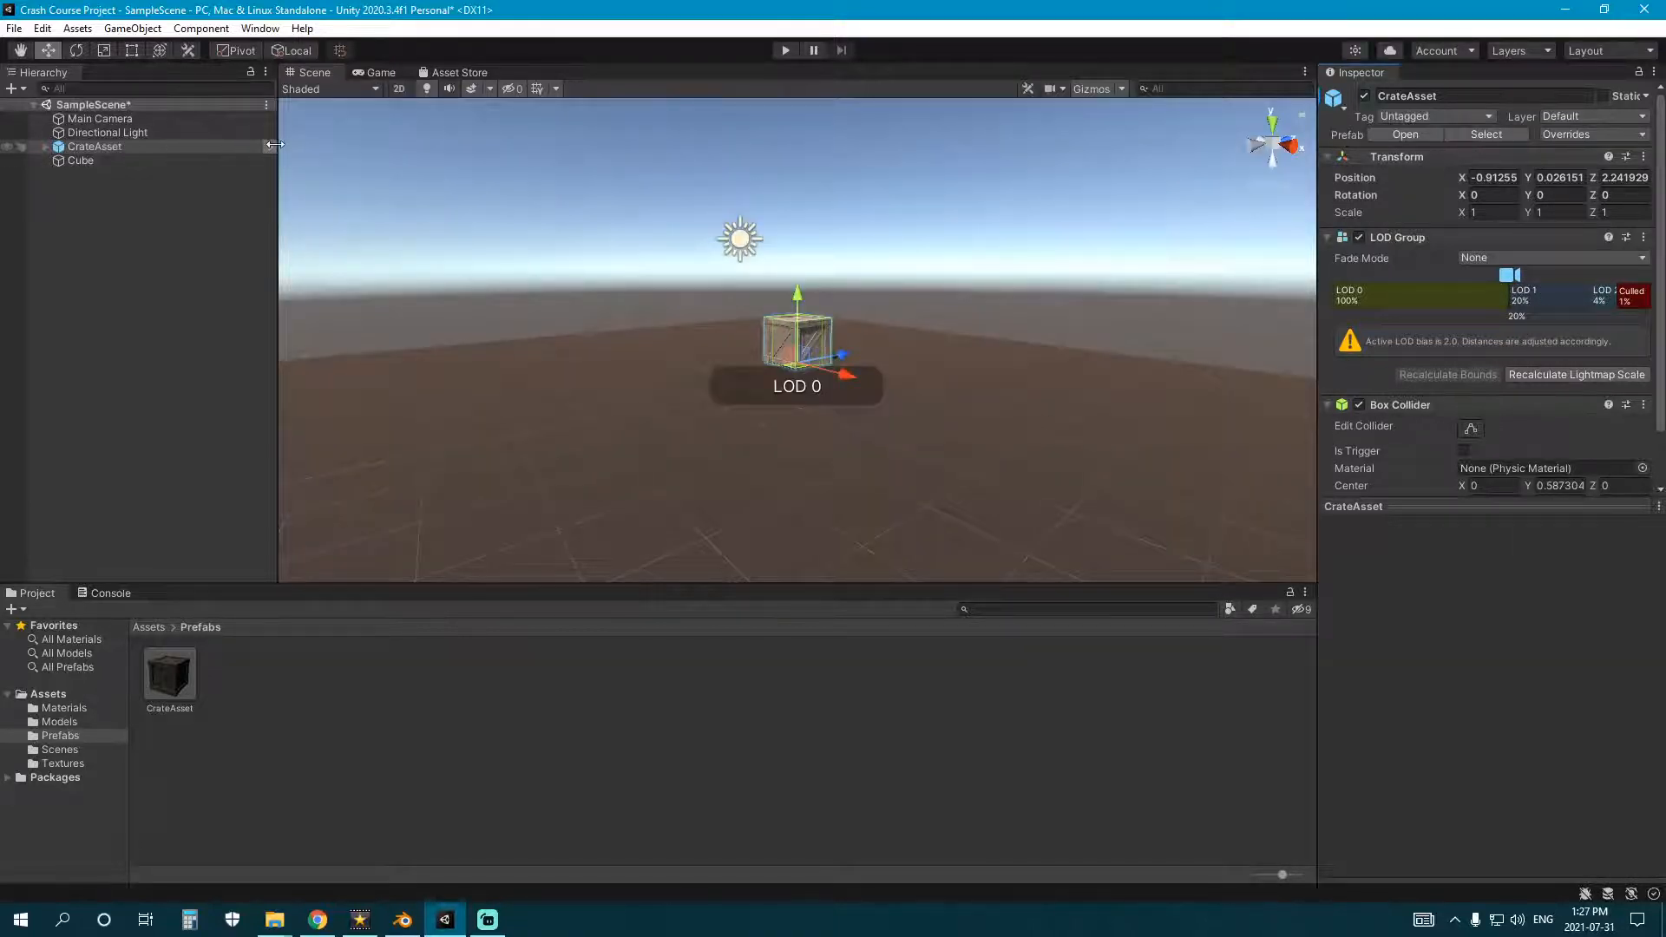
- Apply all of the scene crate's overrides to the CrateAsset prefab
left_click(1641, 136)
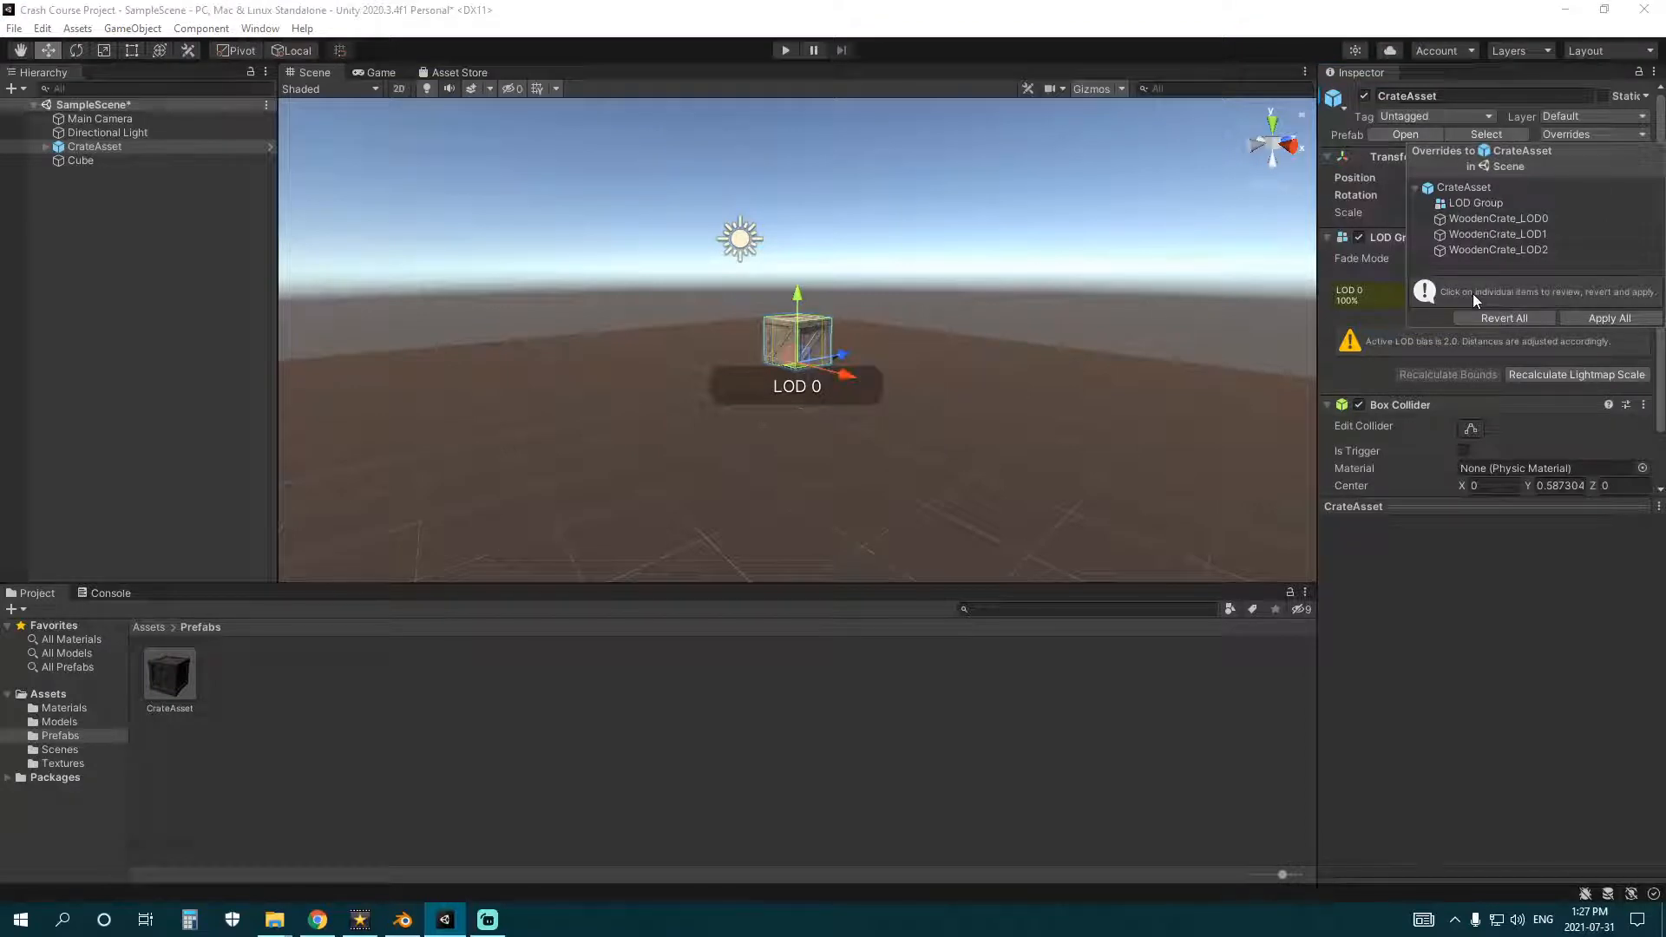
left_click(1626, 320)
left_click(485, 727)
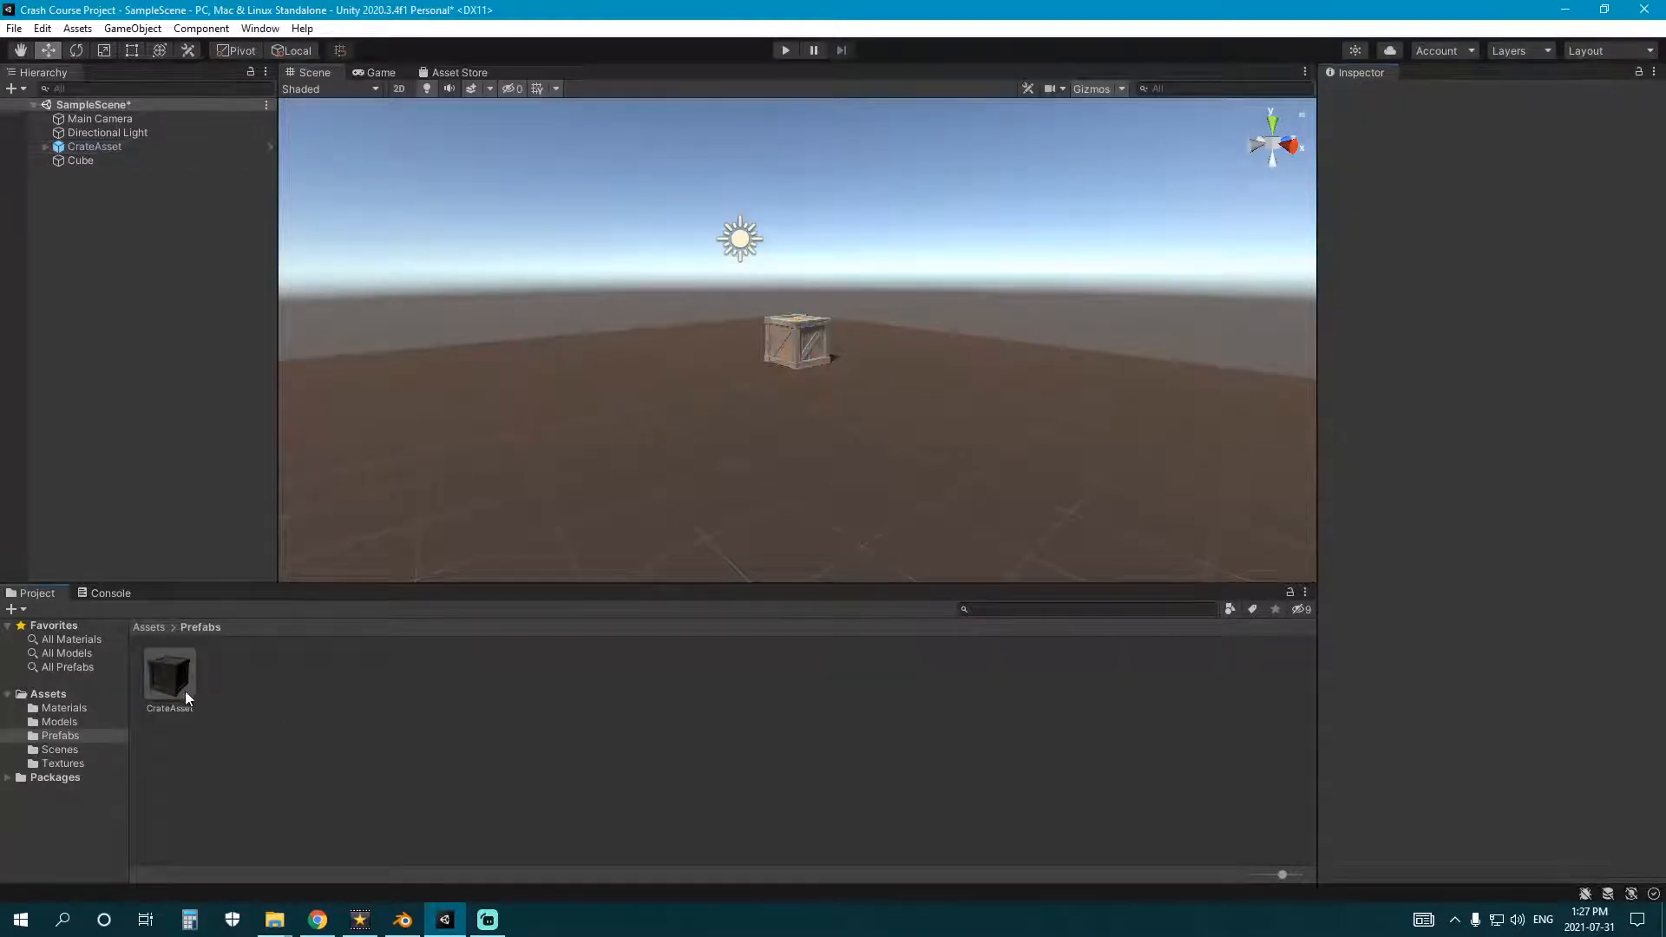
- Place a second CrateAsset prefab instance in the scene in front of the existing crate
left_click_drag(185, 691, 732, 424)
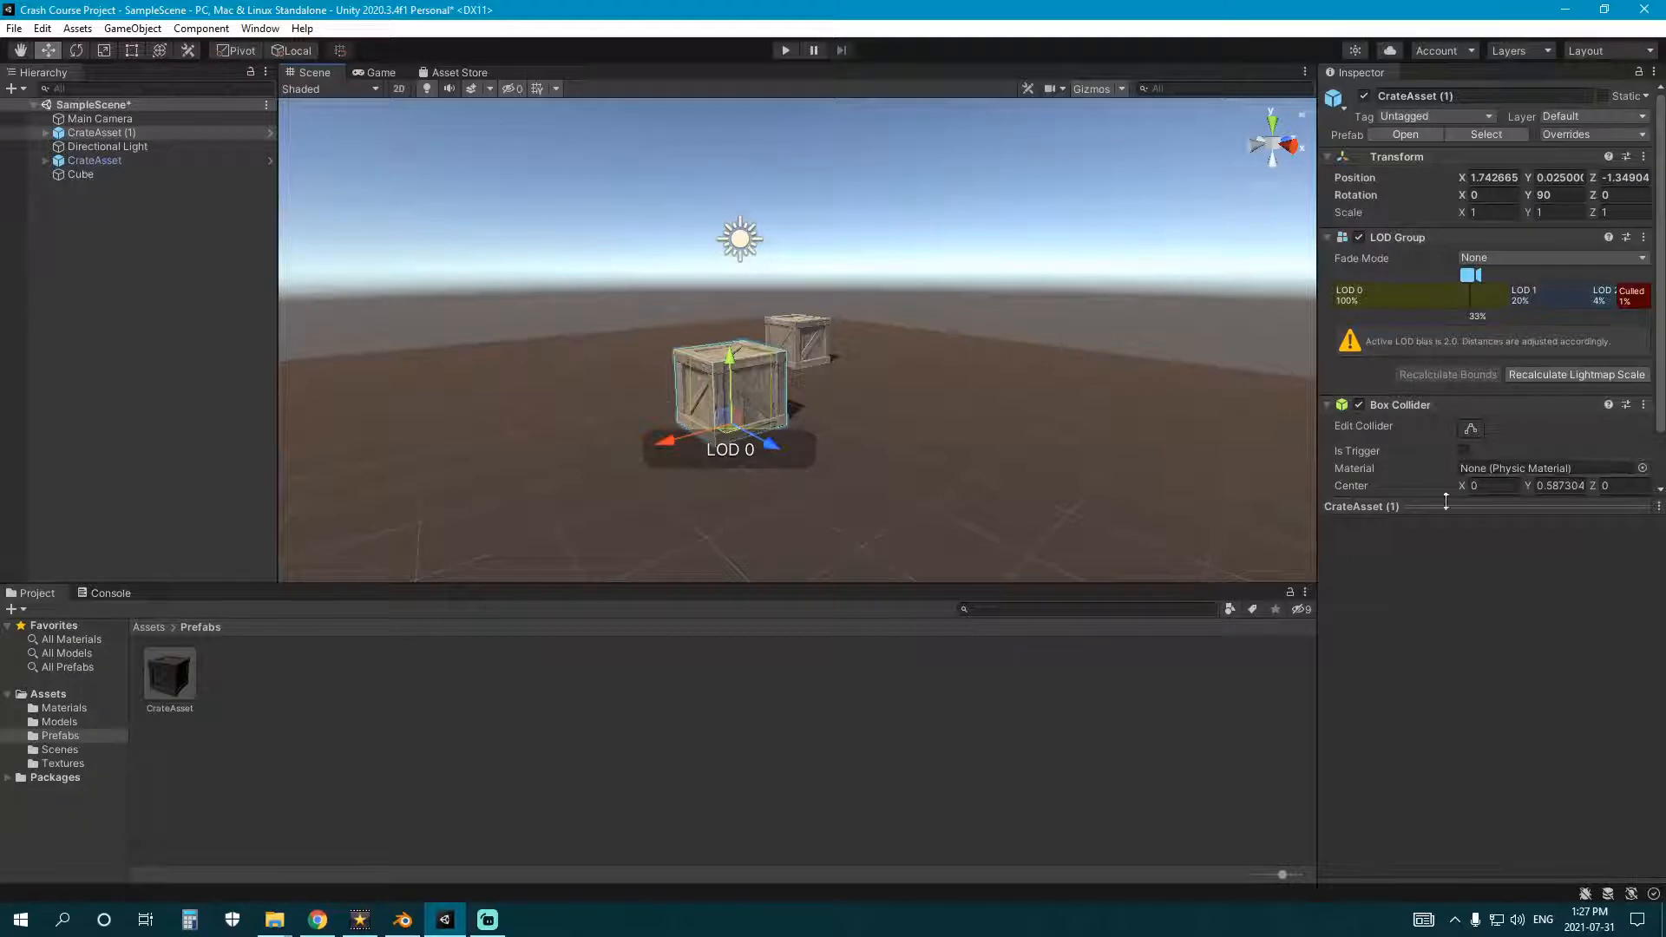
left_click(835, 639)
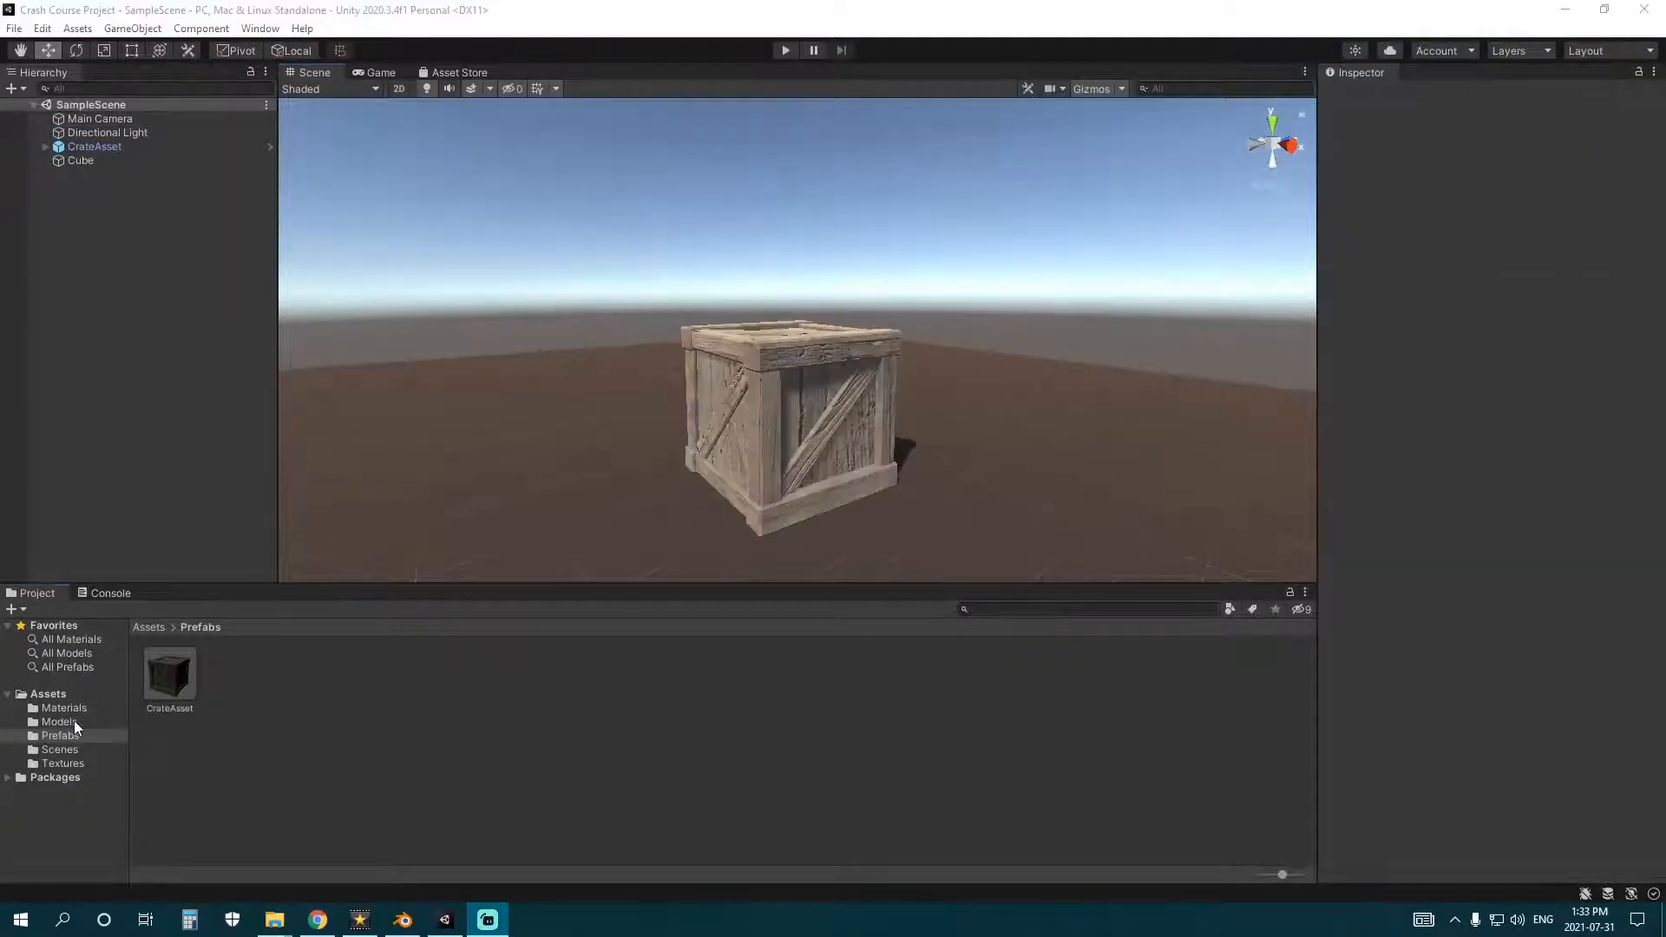
- Import the BrokenCrateAsset and CoinAsset models from the CrashCourseFiles Models folder in File Explorer into the Unity project's Models folder
left_click(75, 723)
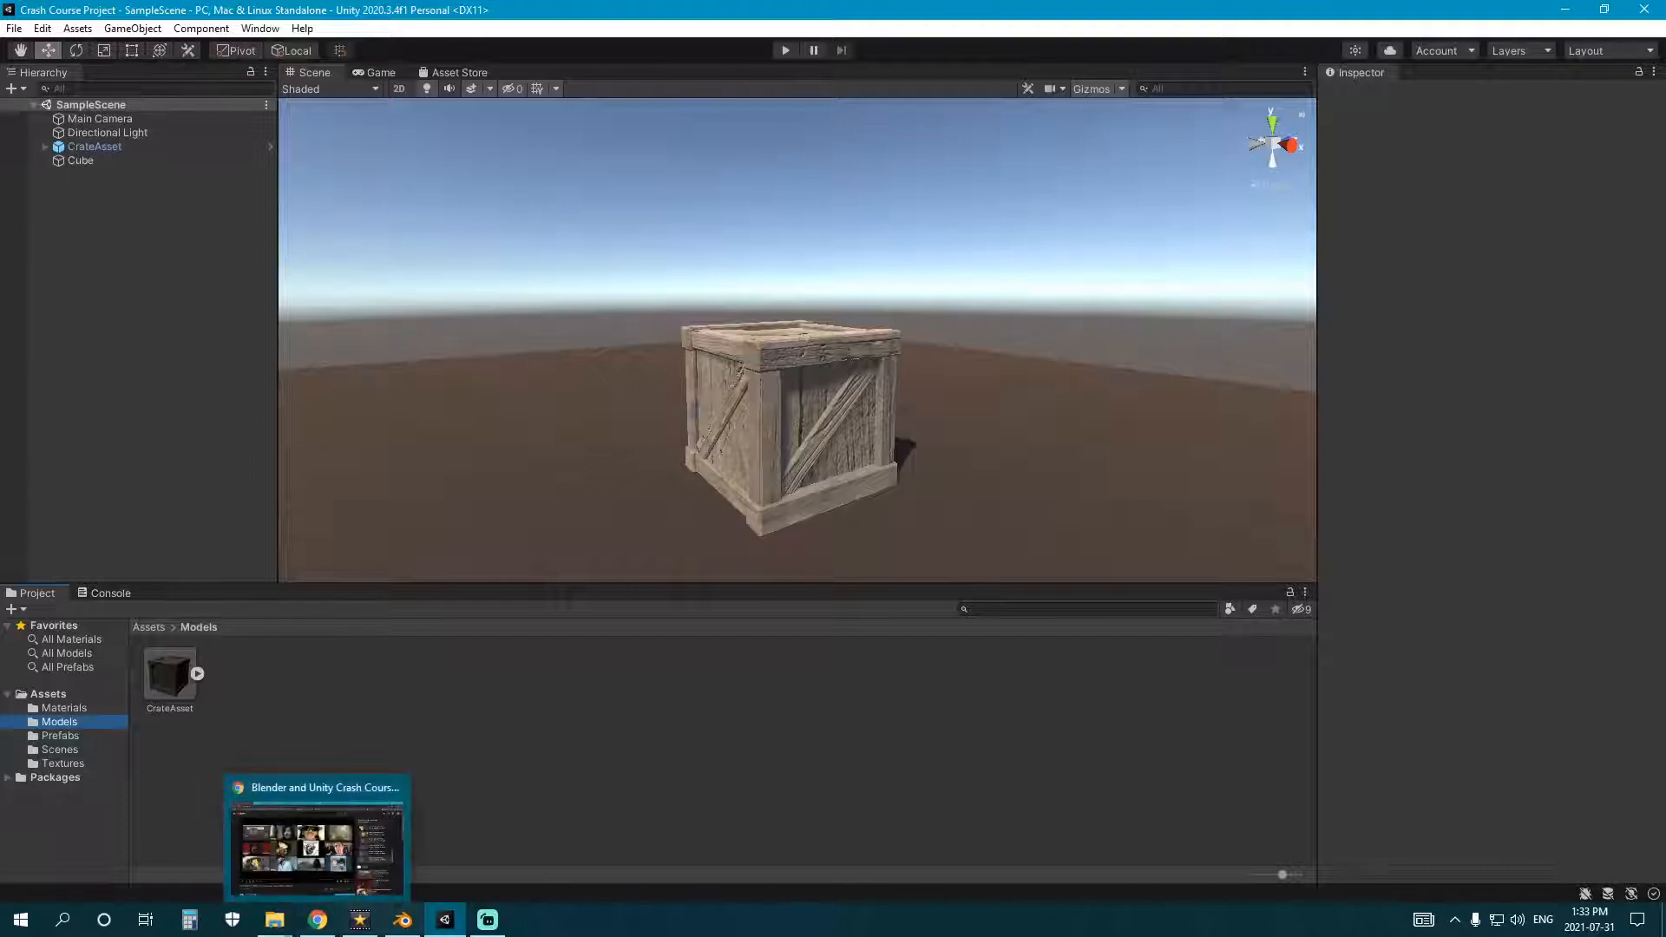
mouse_move(410, 927)
mouse_move(274, 920)
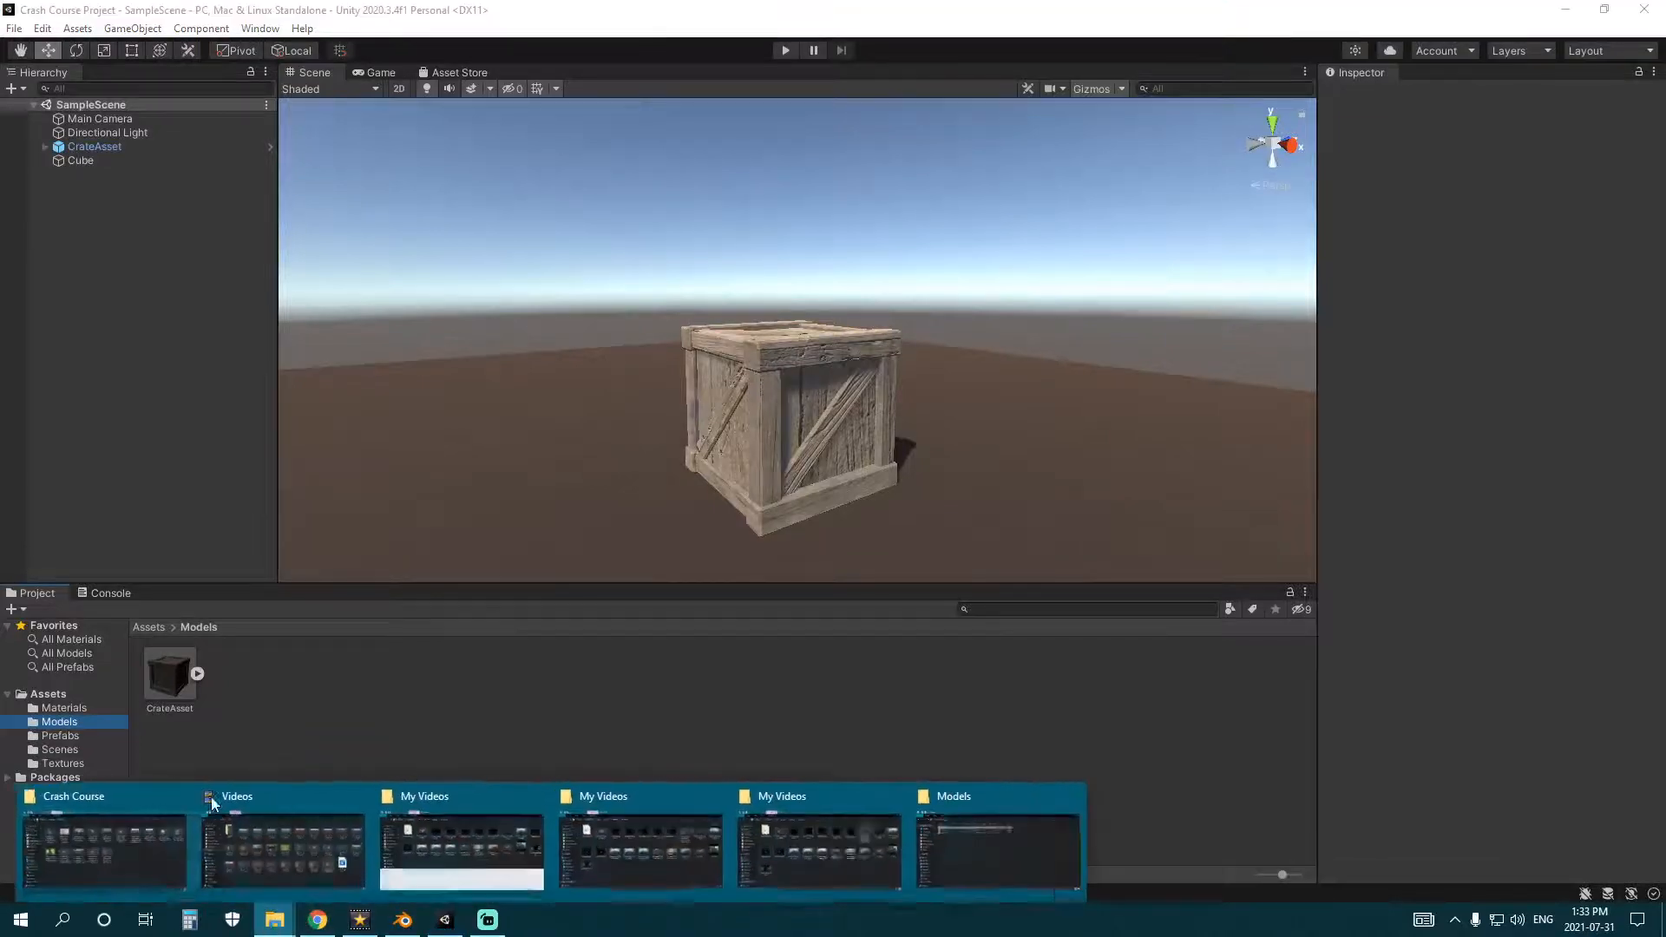
mouse_move(262, 835)
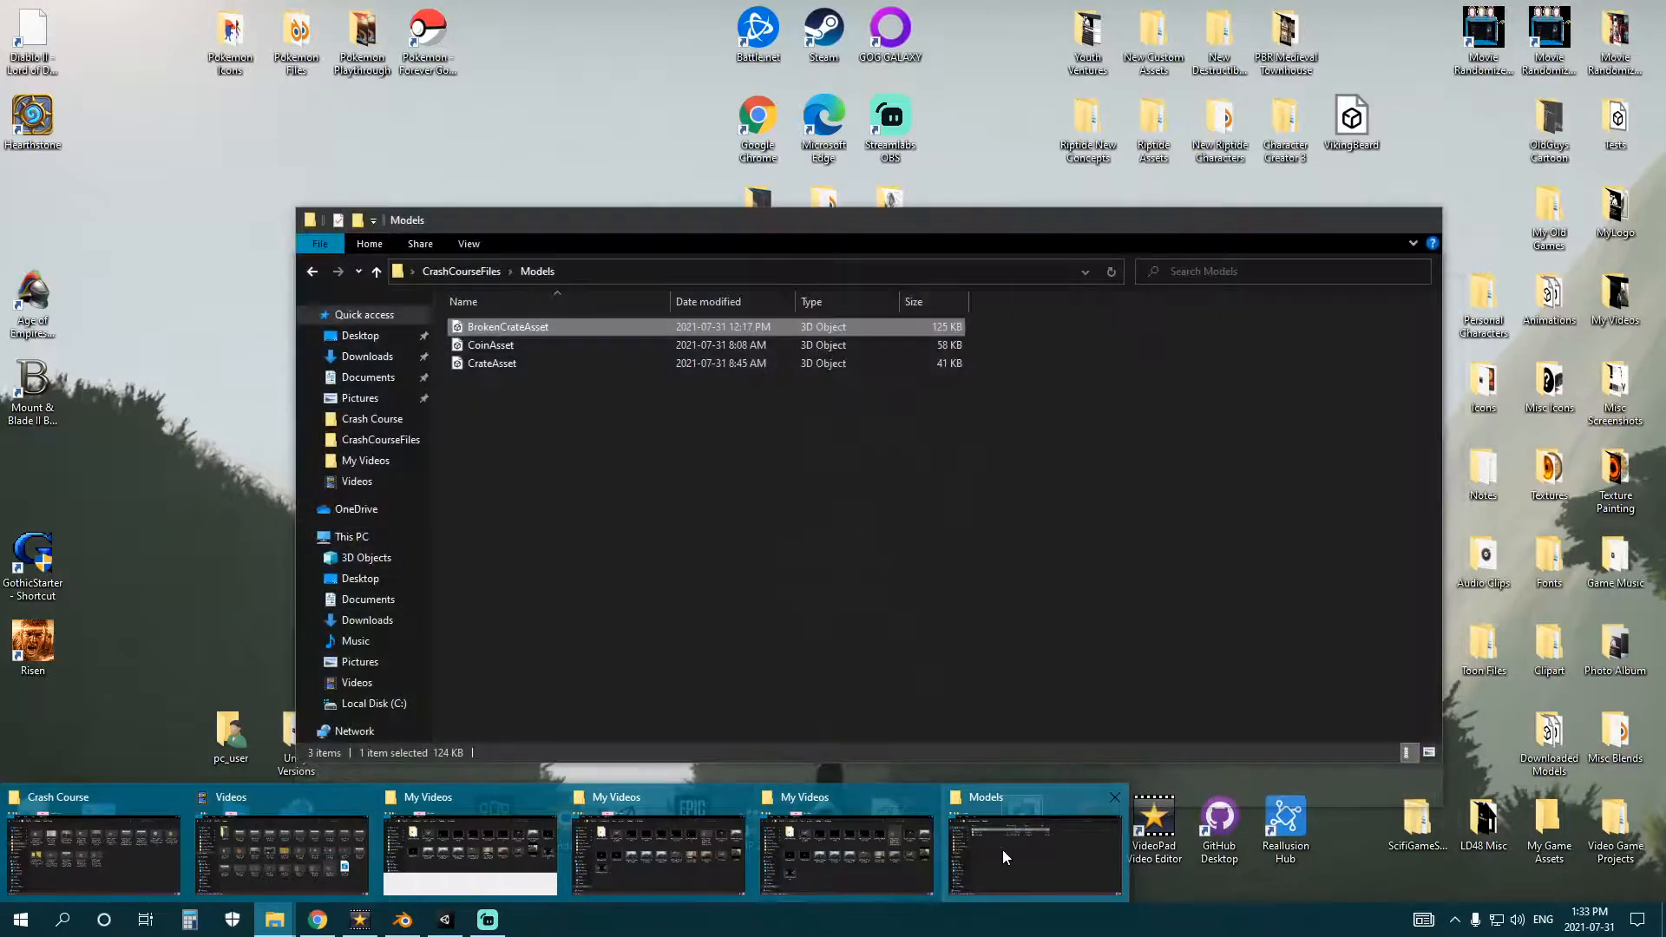
left_click(1002, 850)
left_click(592, 419)
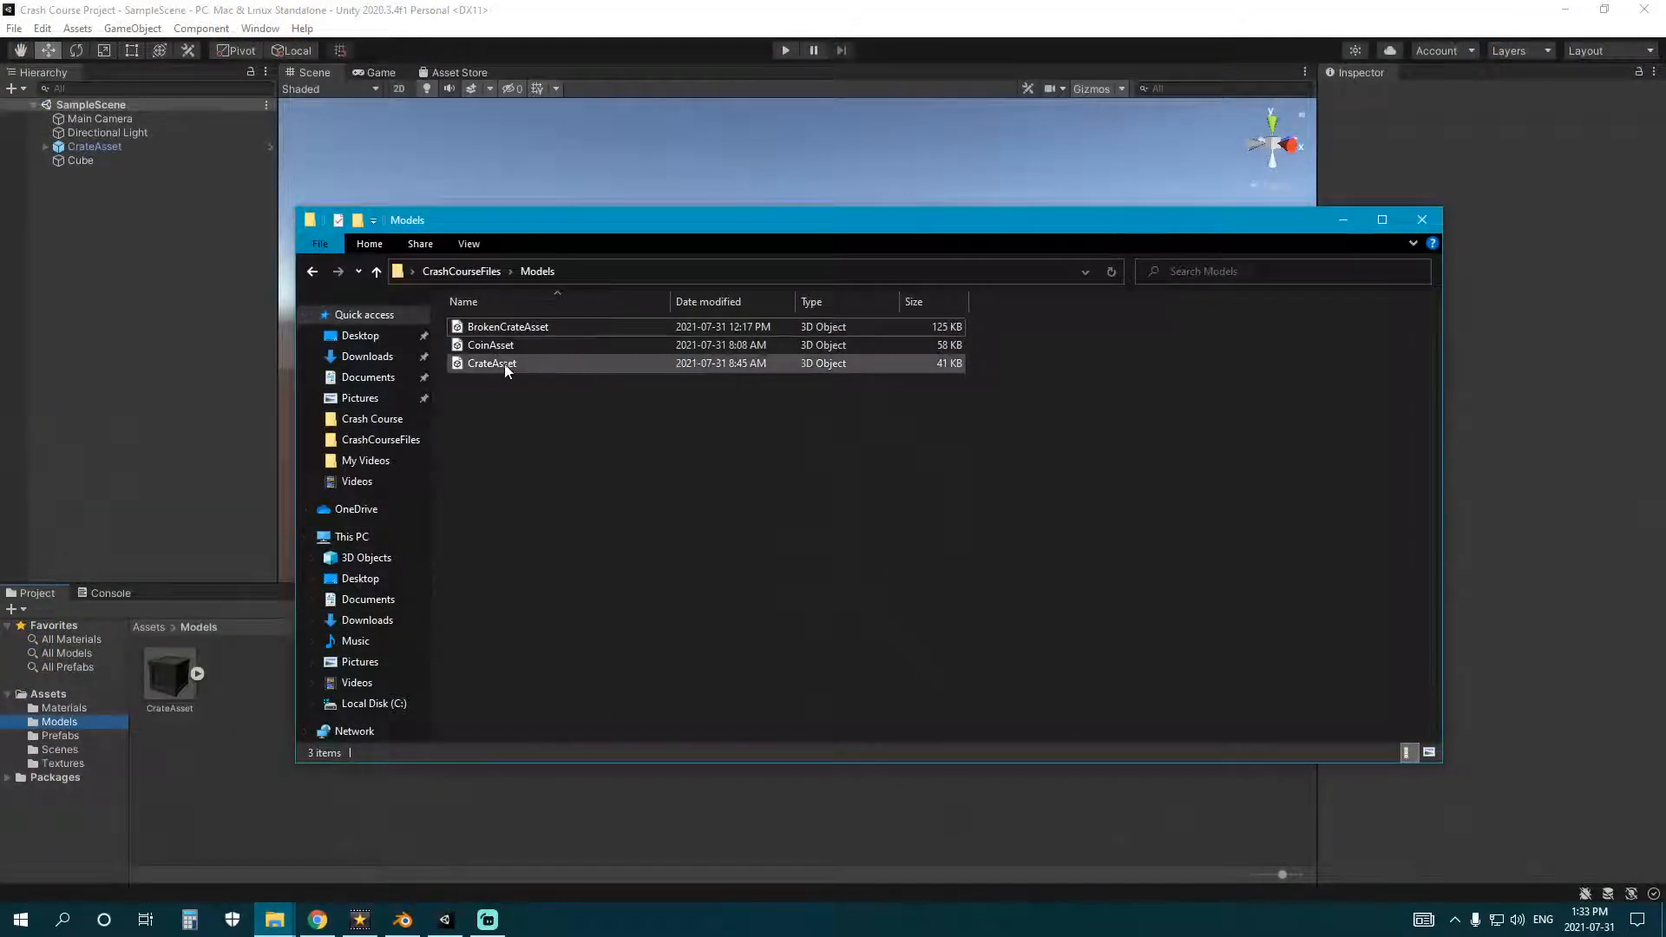
left_click(511, 328)
left_click_drag(512, 332, 239, 746)
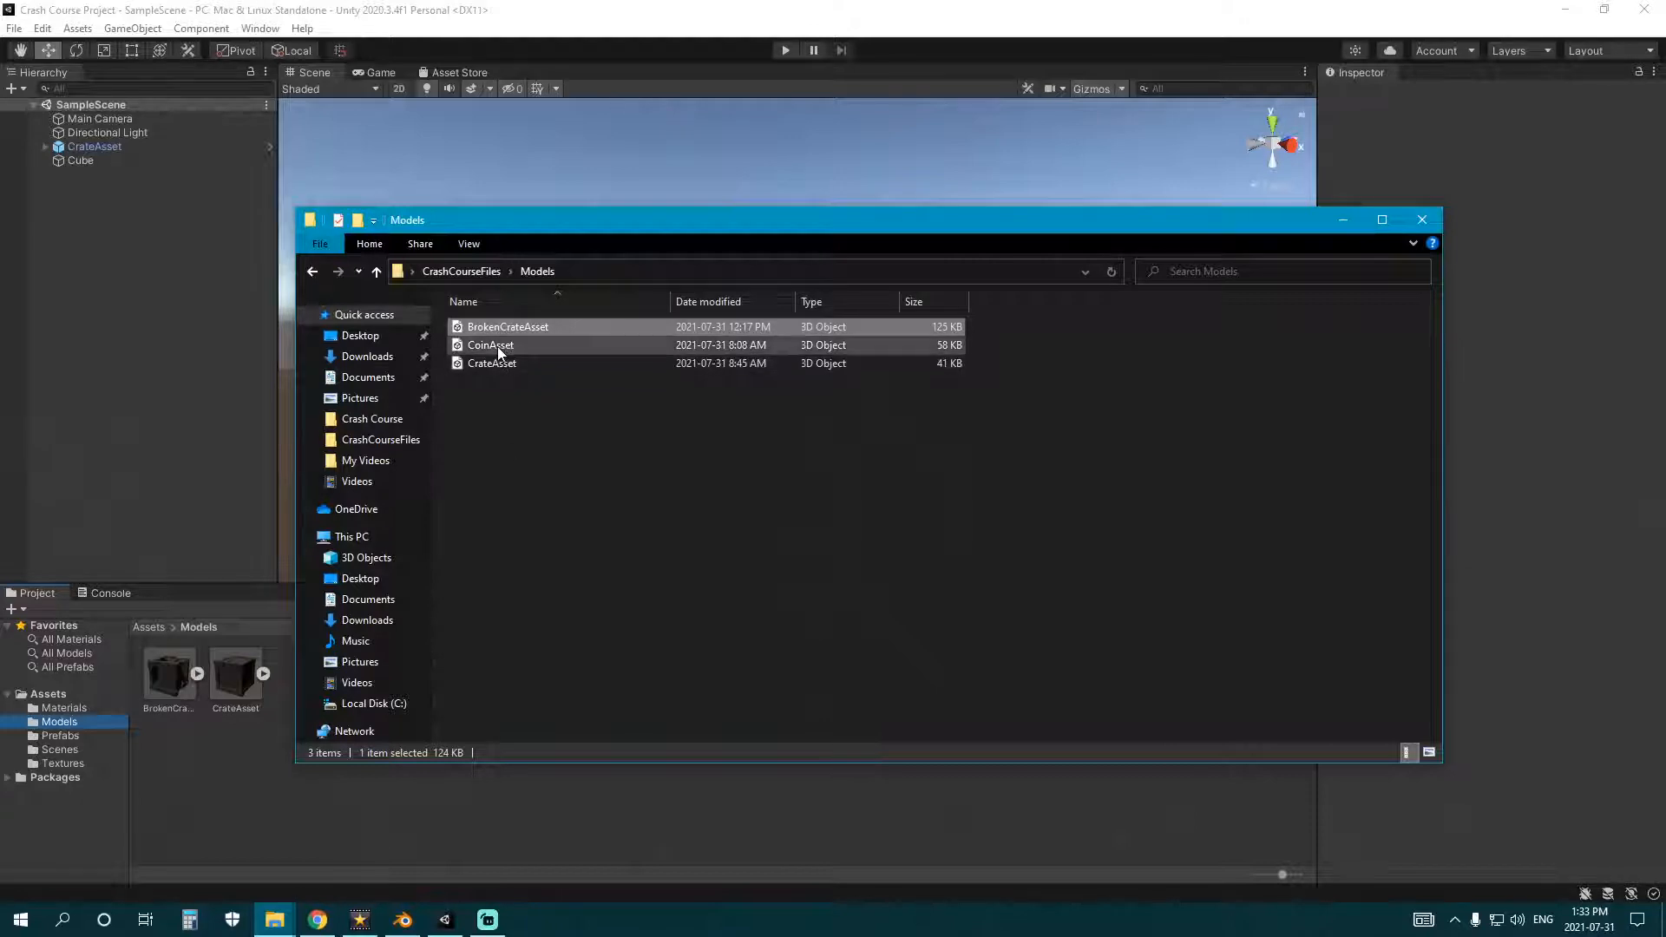
left_click_drag(500, 351, 225, 763)
left_click(226, 764)
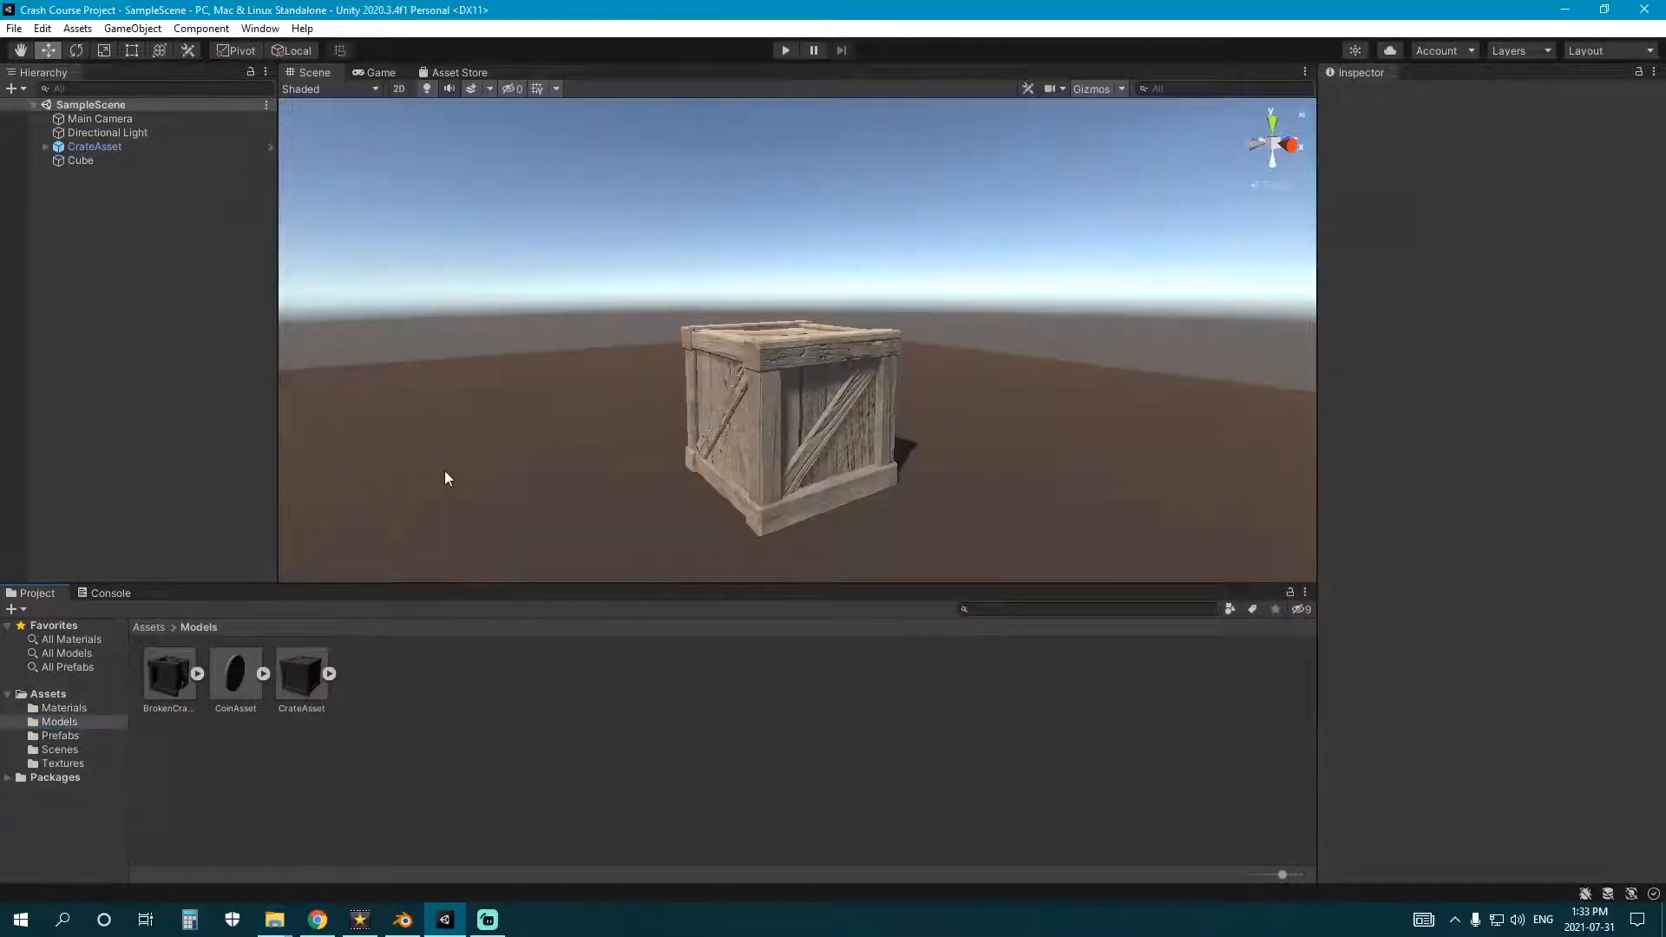
left_click(174, 684)
left_click(449, 670)
left_click_drag(526, 415, 579, 428, "alt")
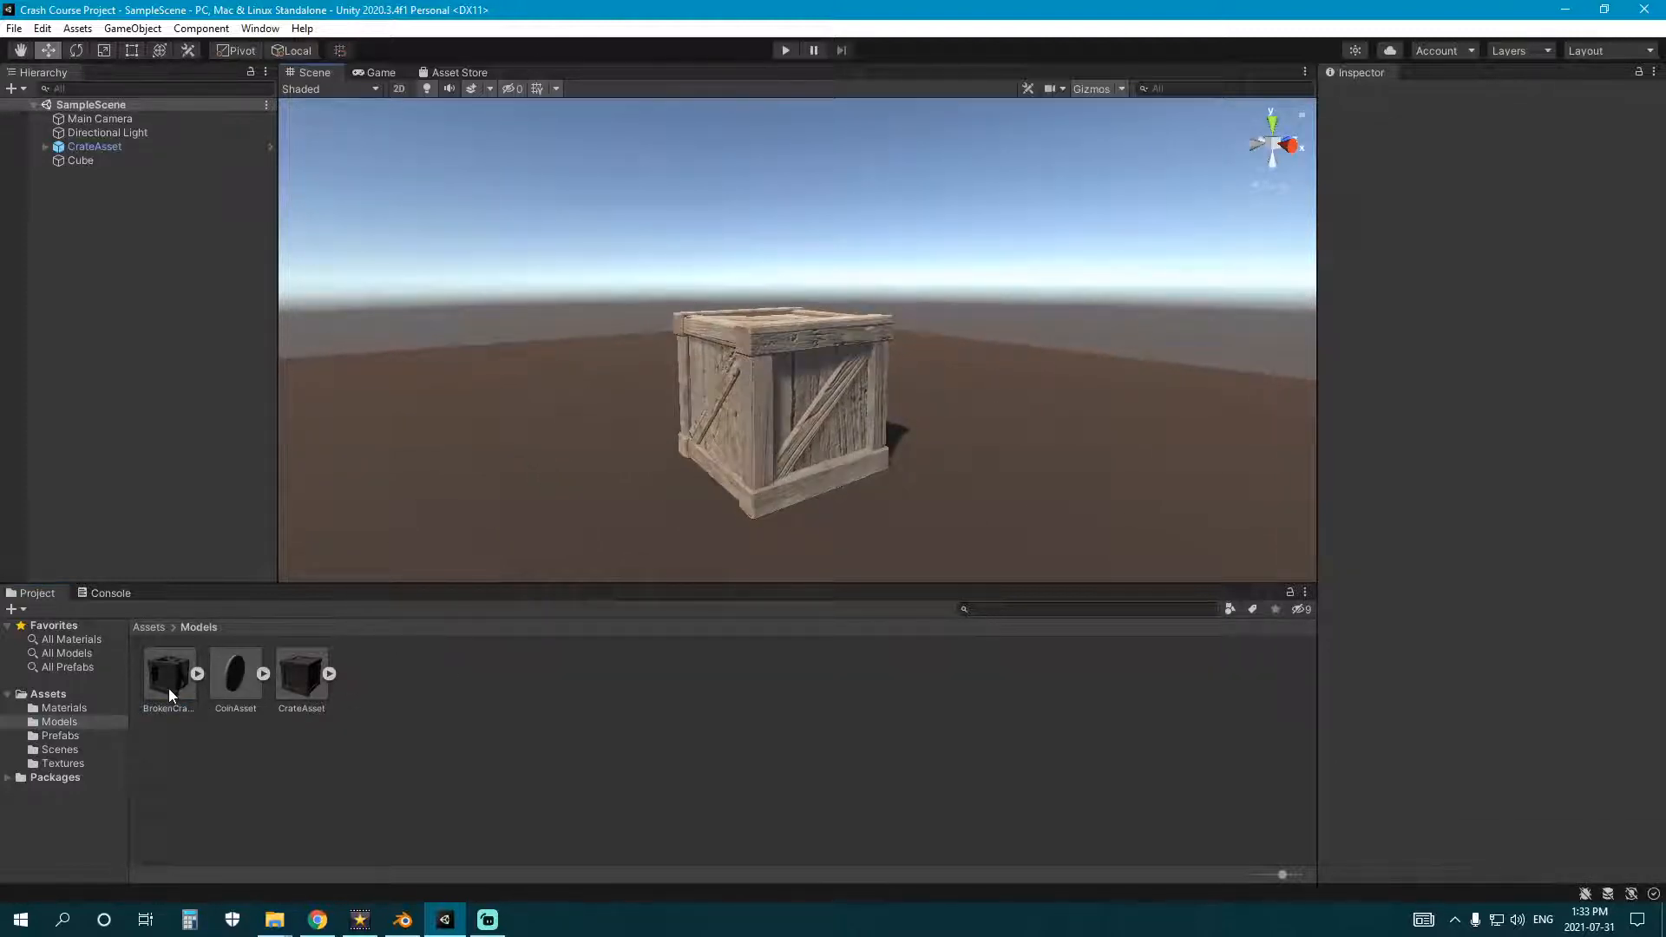
- Create a new folder named Scripts directly under the project's Assets folder
left_click(51, 694)
right_click(387, 772)
mouse_move(449, 325)
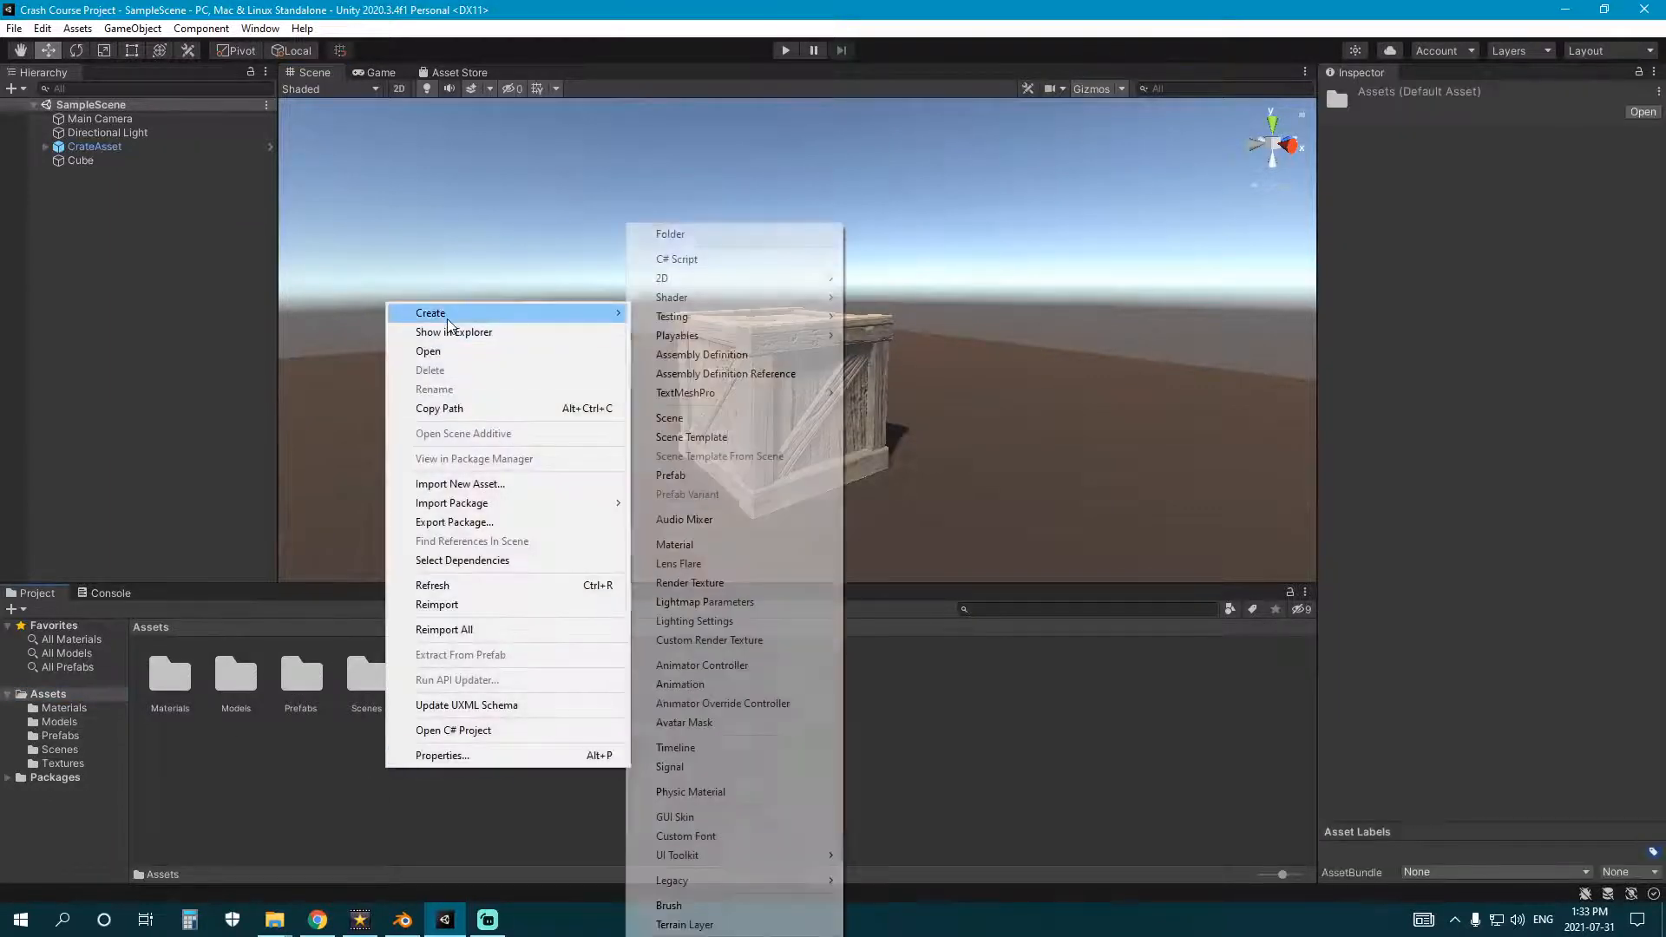
left_click(704, 236)
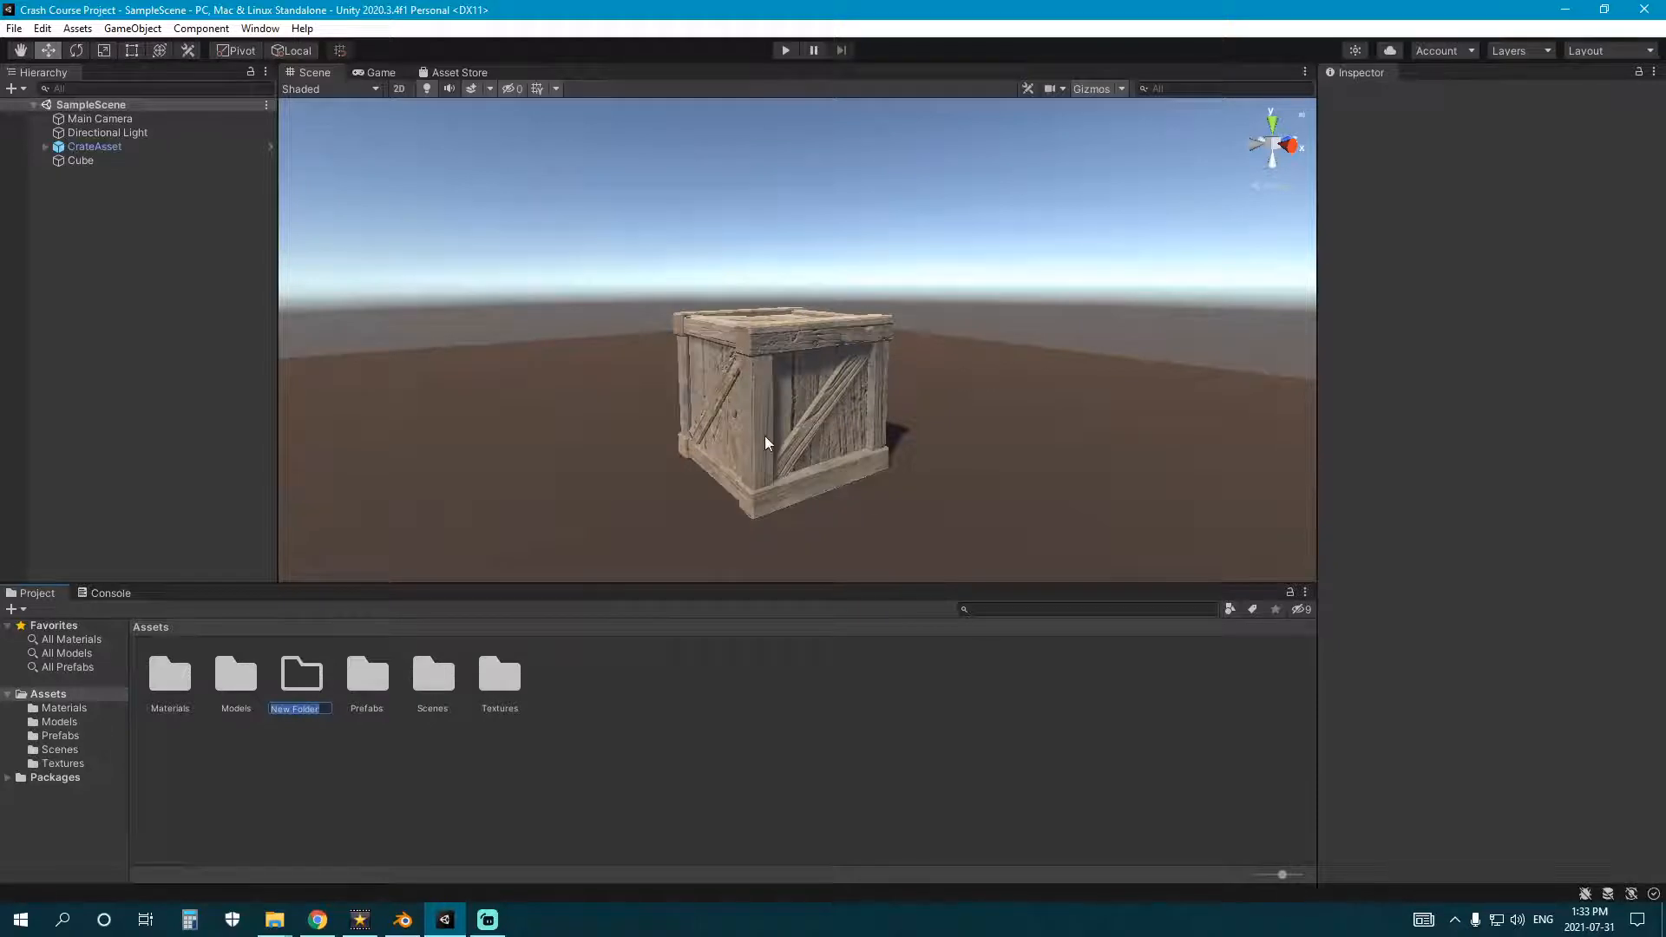
type("Scripts")
key("Return")
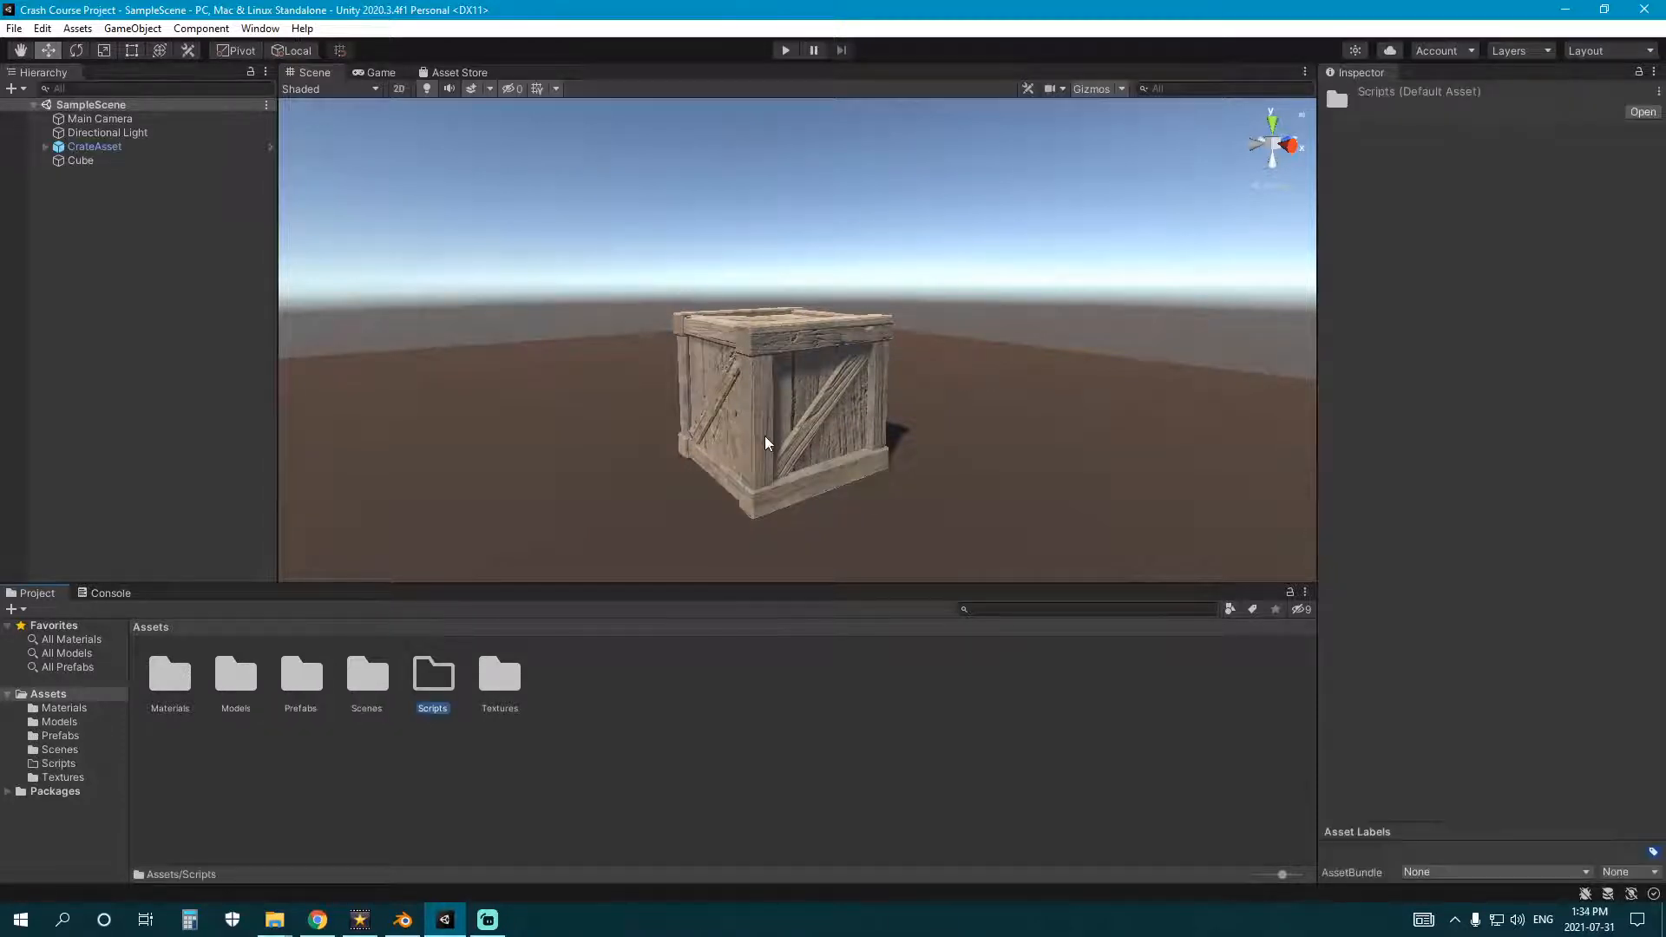
- Create a C# script named FrameRateManager inside the Scripts folder
double_click(437, 685)
right_click(366, 748)
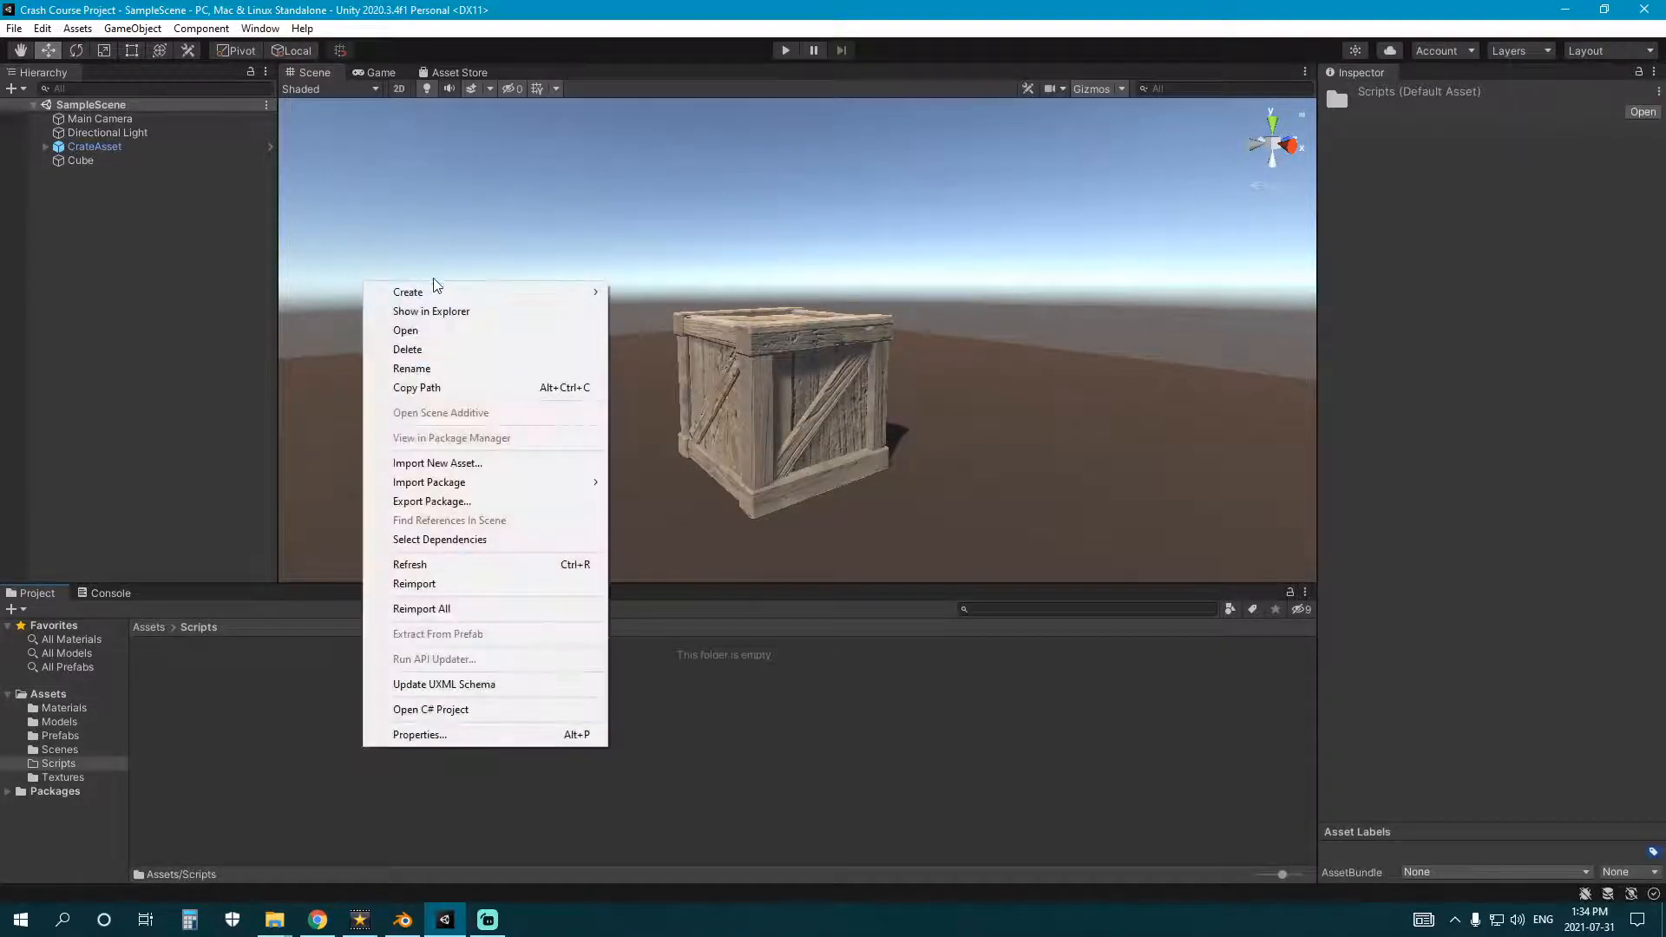
mouse_move(437, 291)
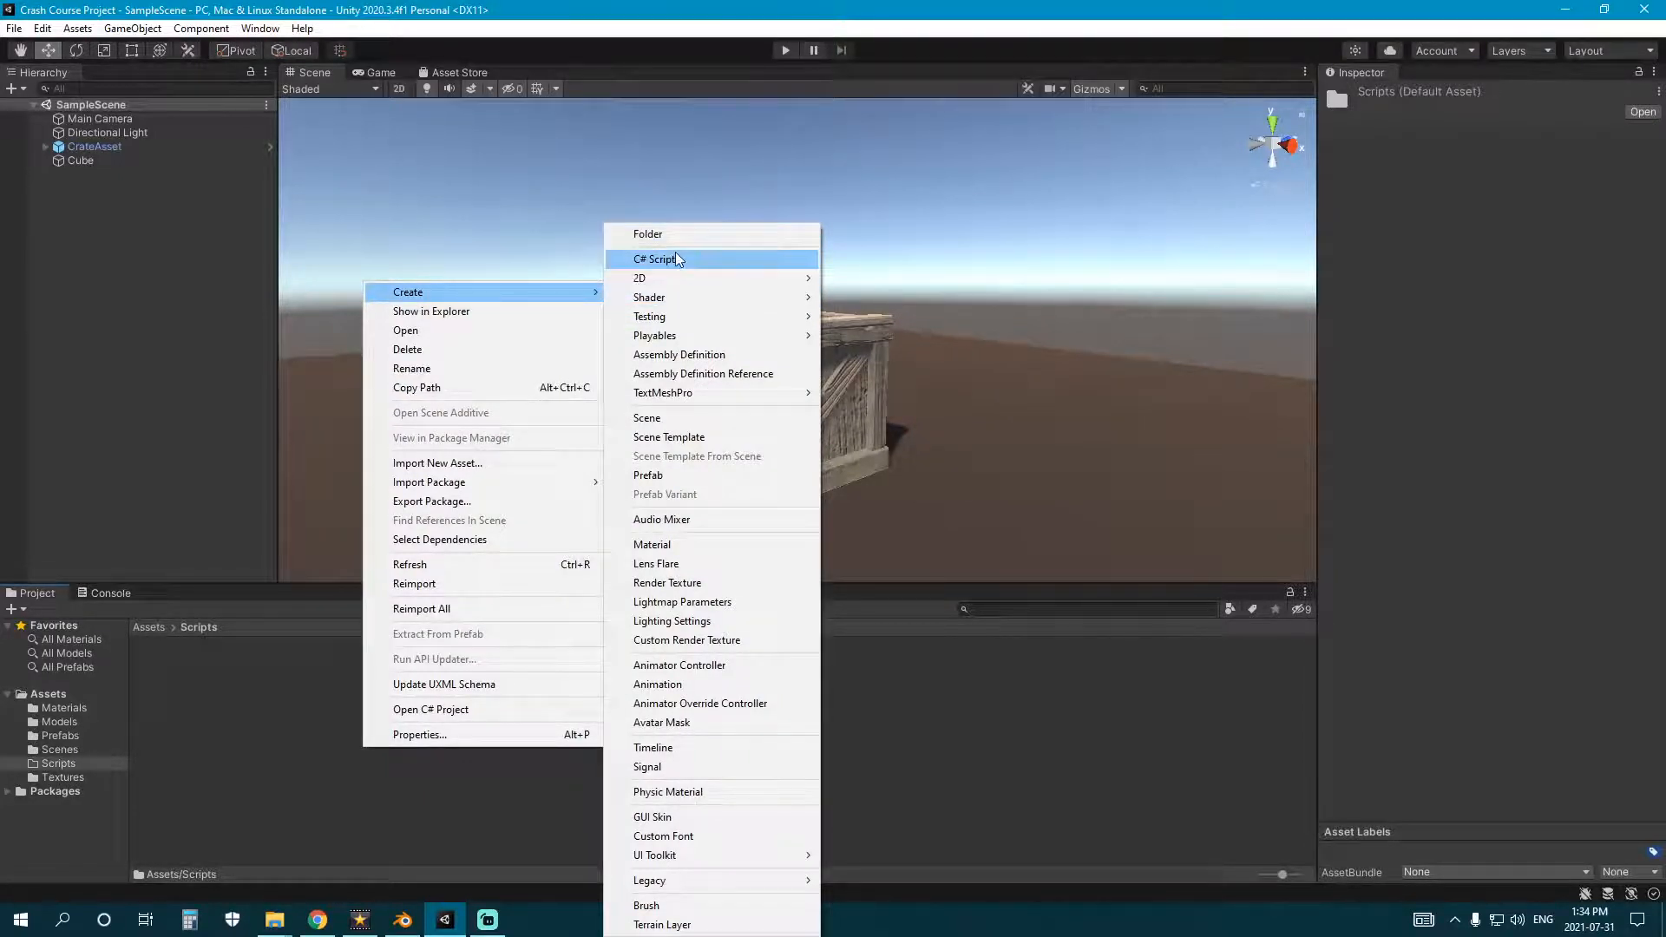
right_click(252, 739)
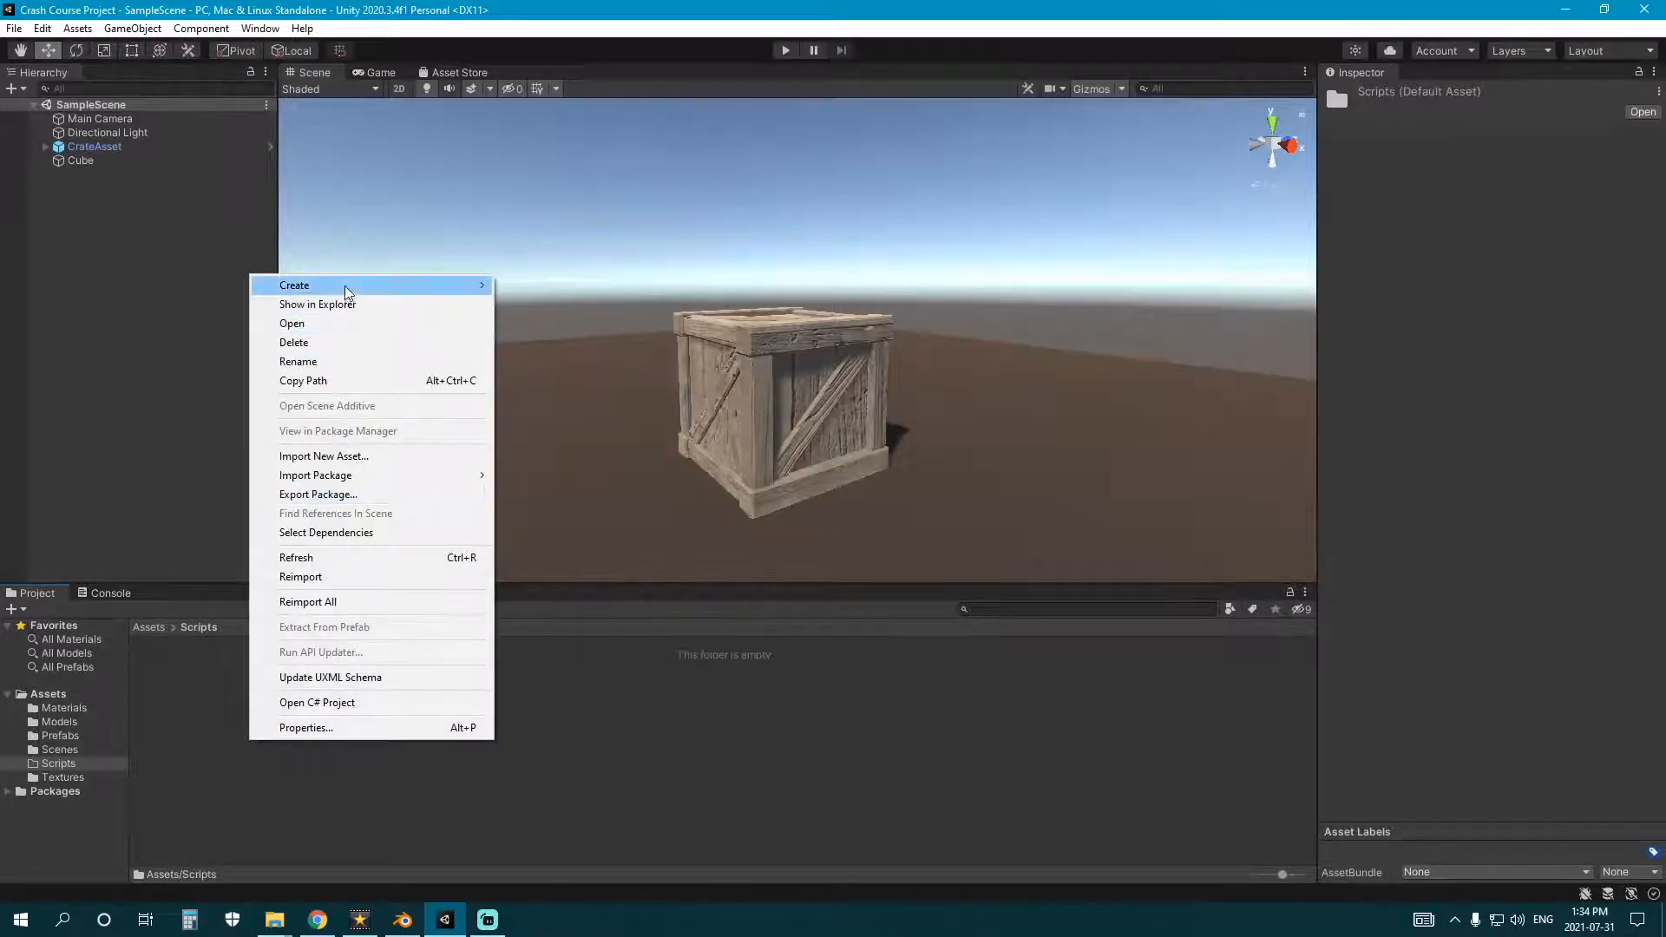
mouse_move(345, 292)
left_click(601, 262)
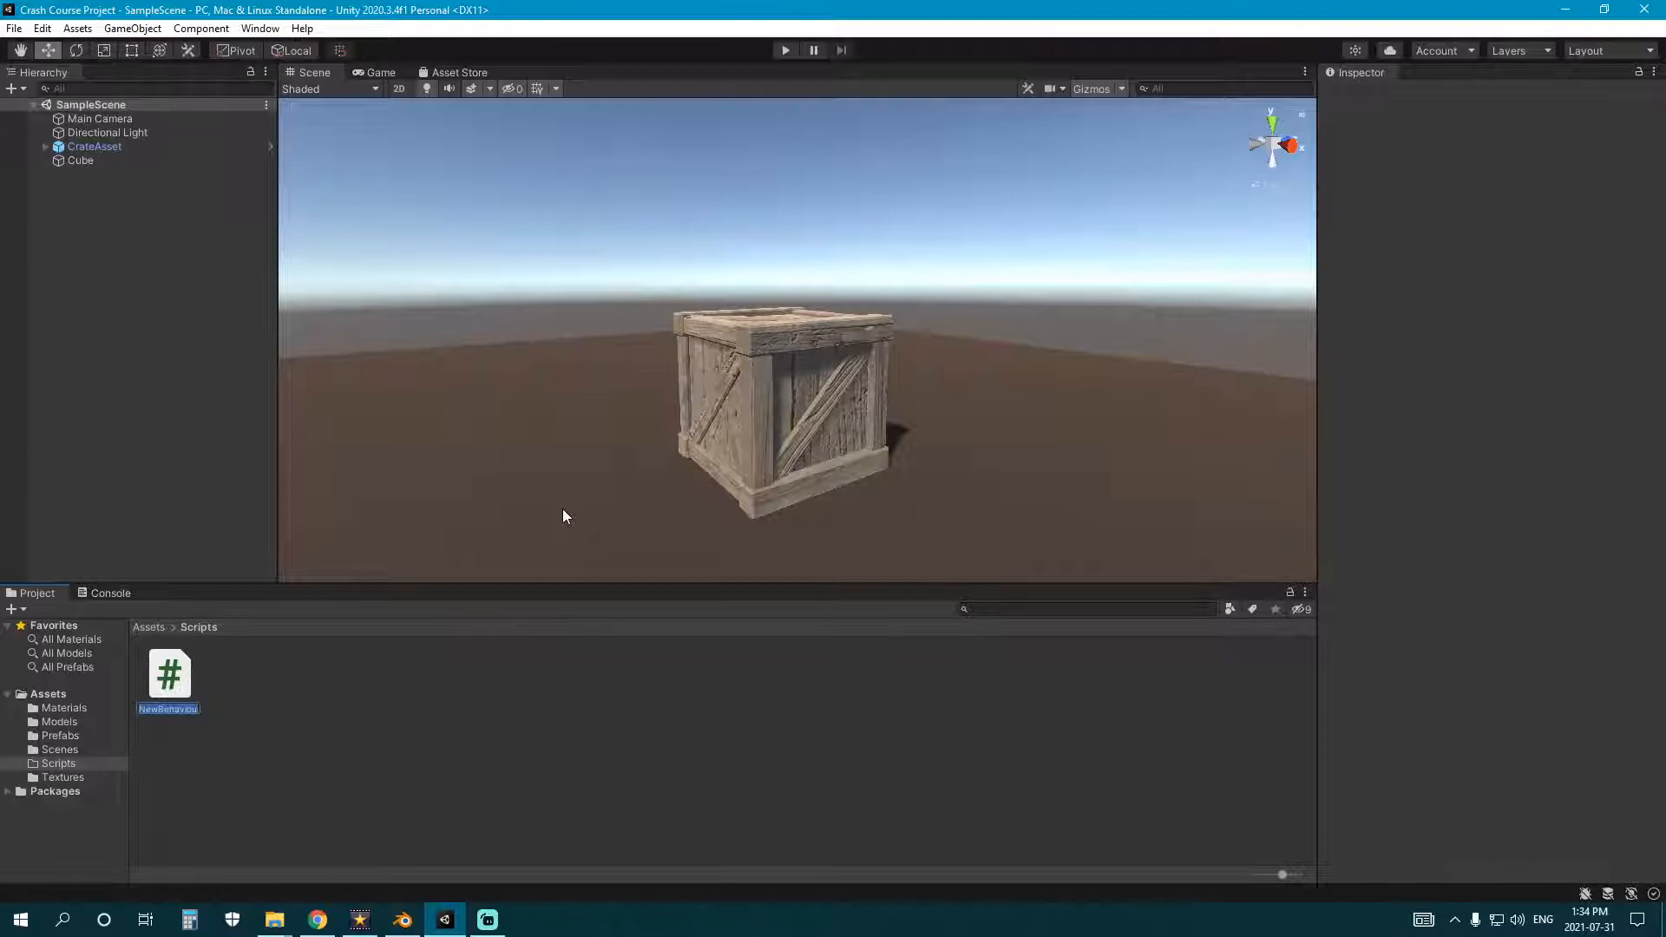
type("Fin")
type("meRateManager")
key("Return")
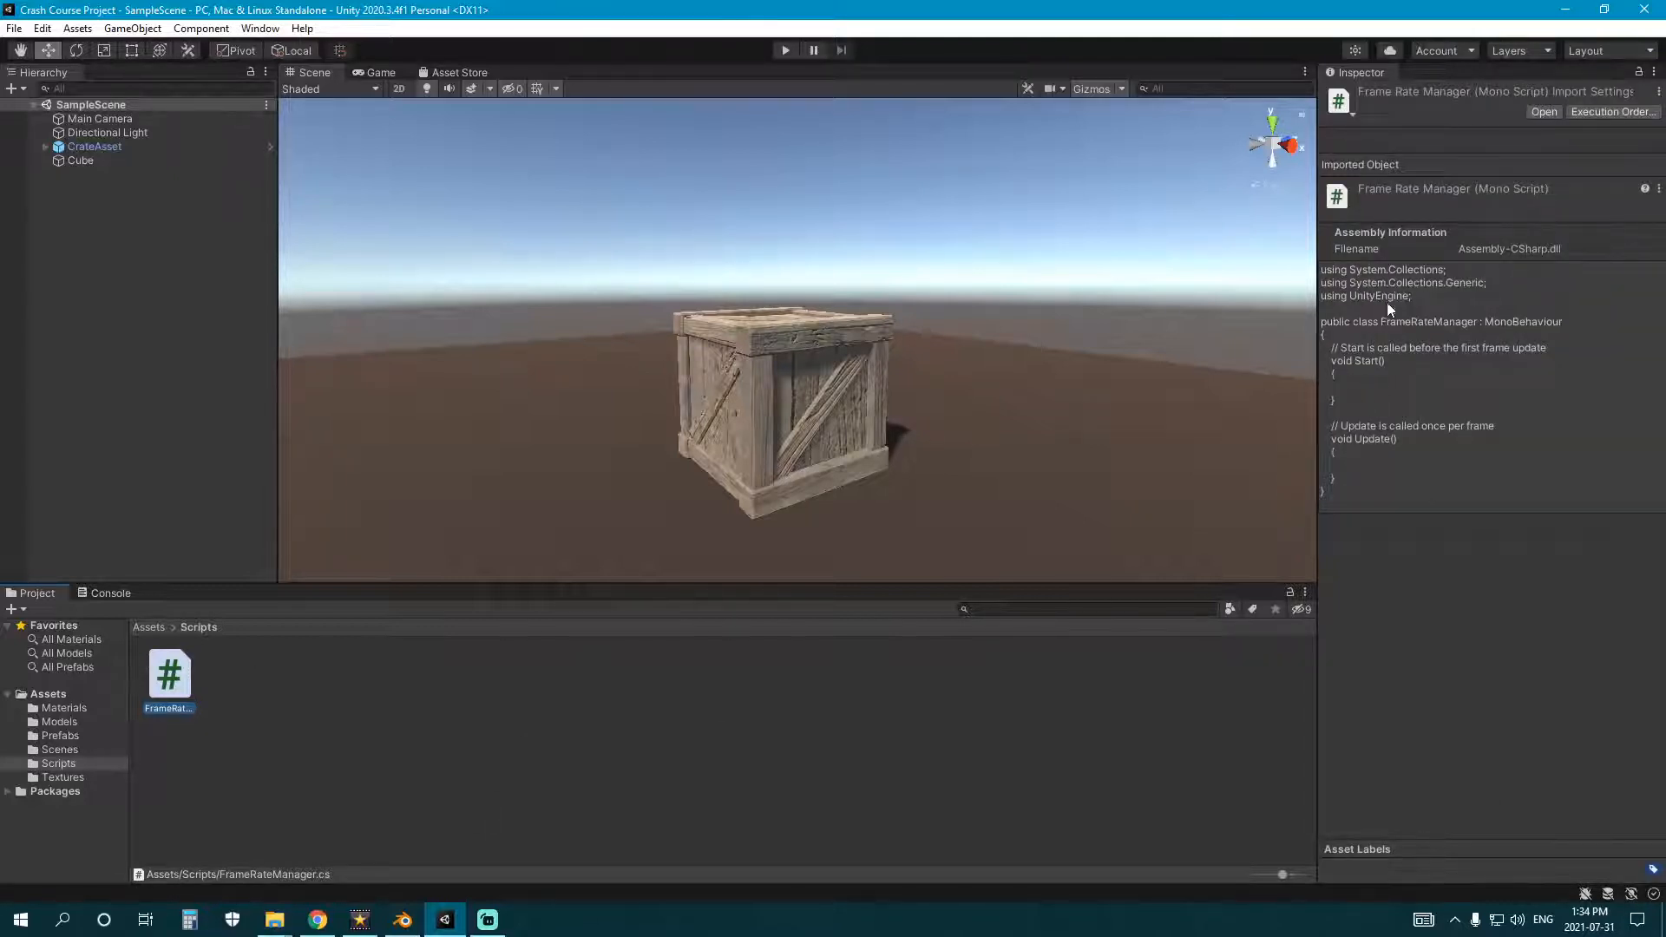
- Open the FrameRateManager script in Visual Studio and look over its default Start and Update methods
double_click(177, 678)
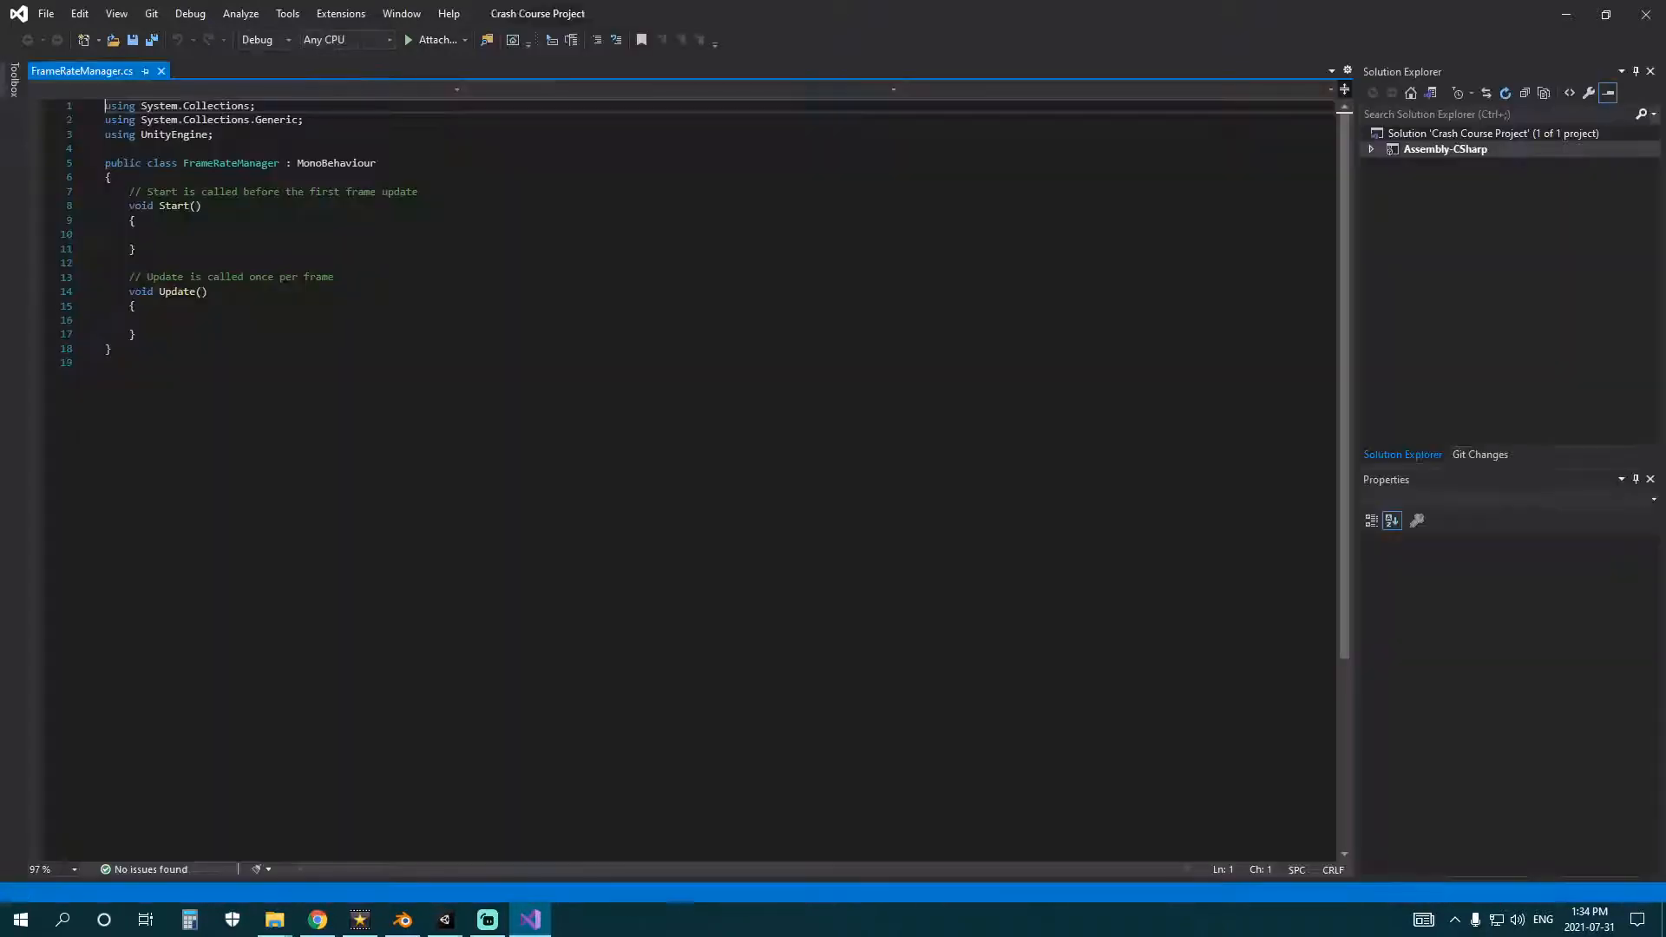
left_click_drag(130, 382, 154, 256)
left_click(153, 256)
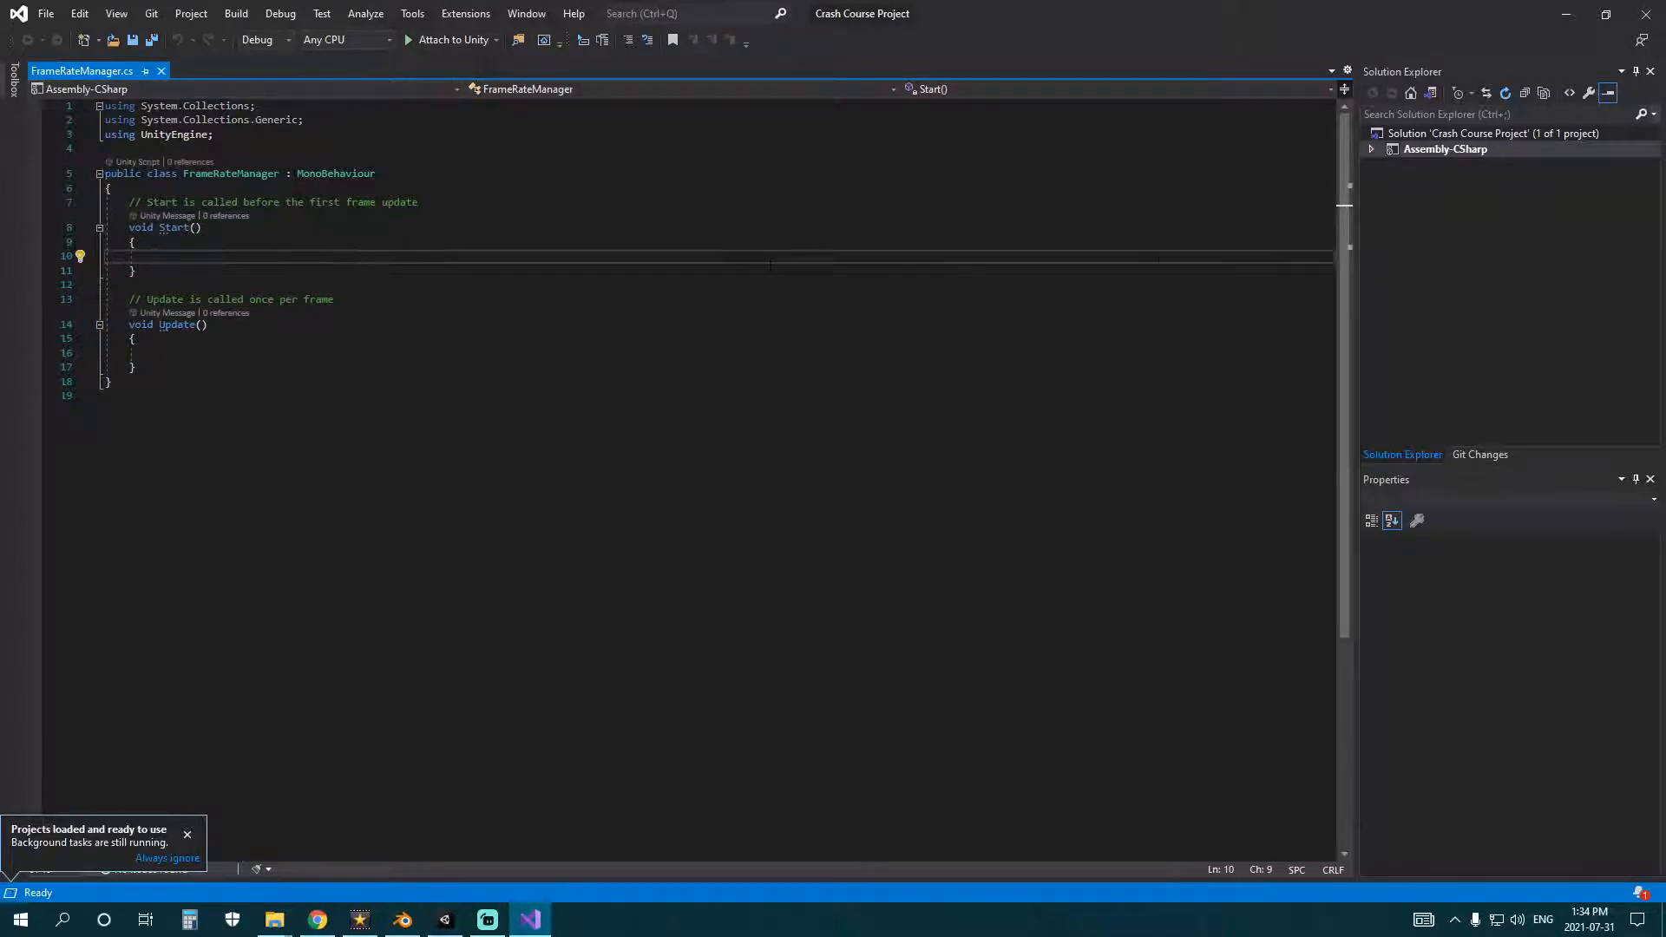
left_click(154, 353)
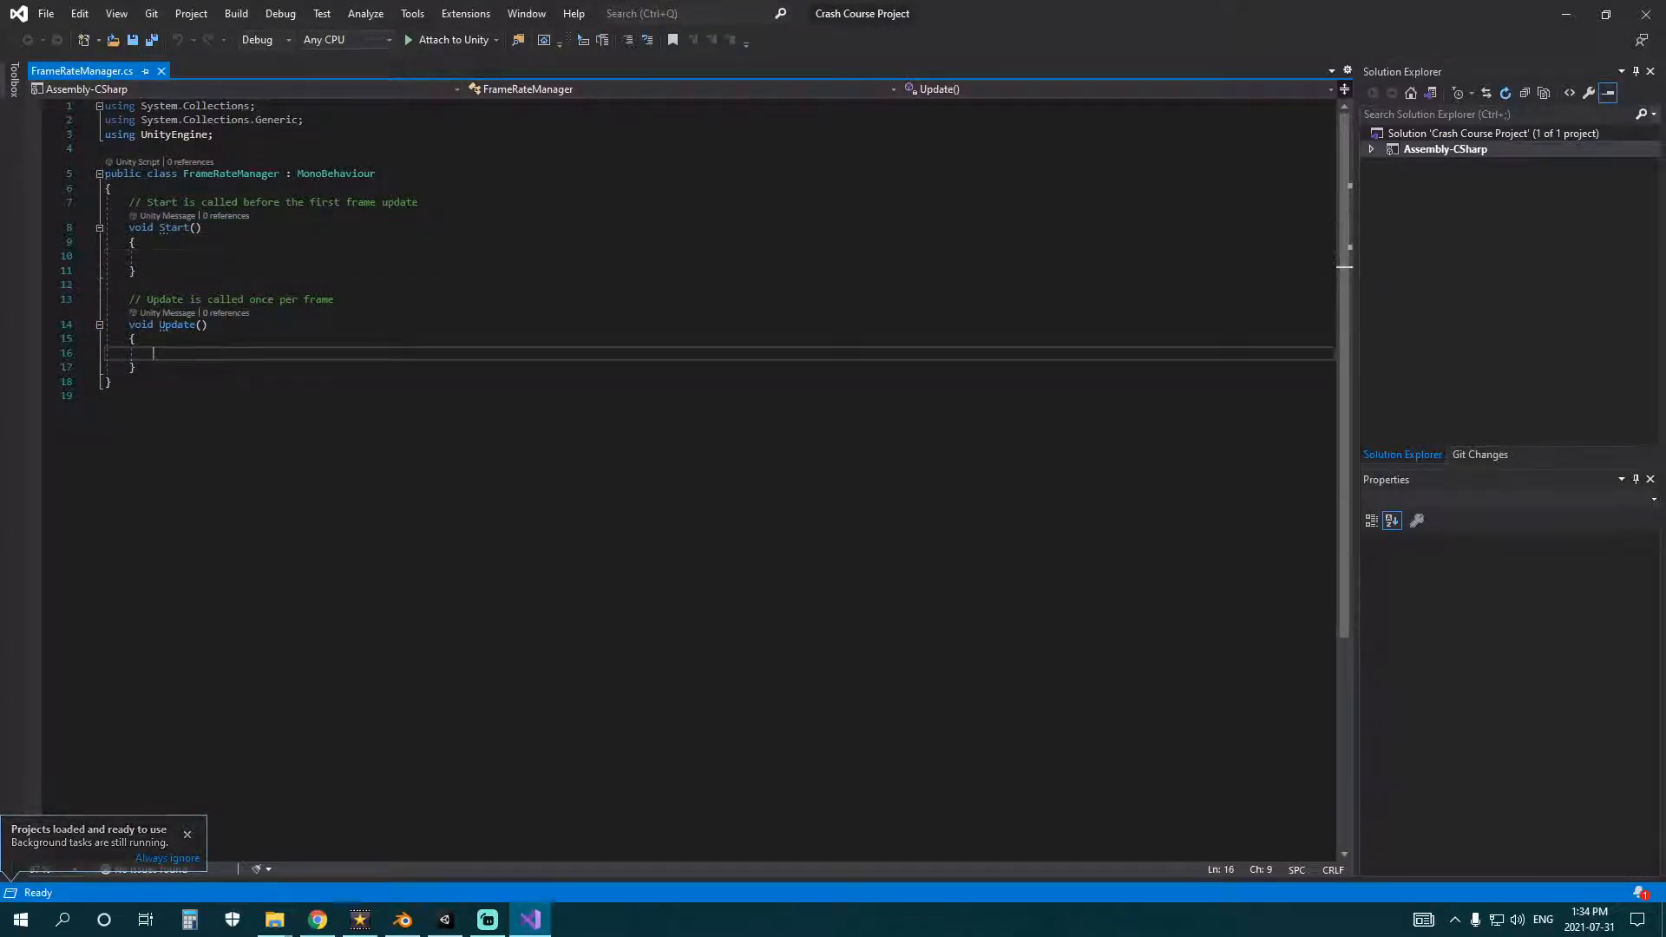
left_click_drag(335, 299, 106, 285)
left_click(200, 242)
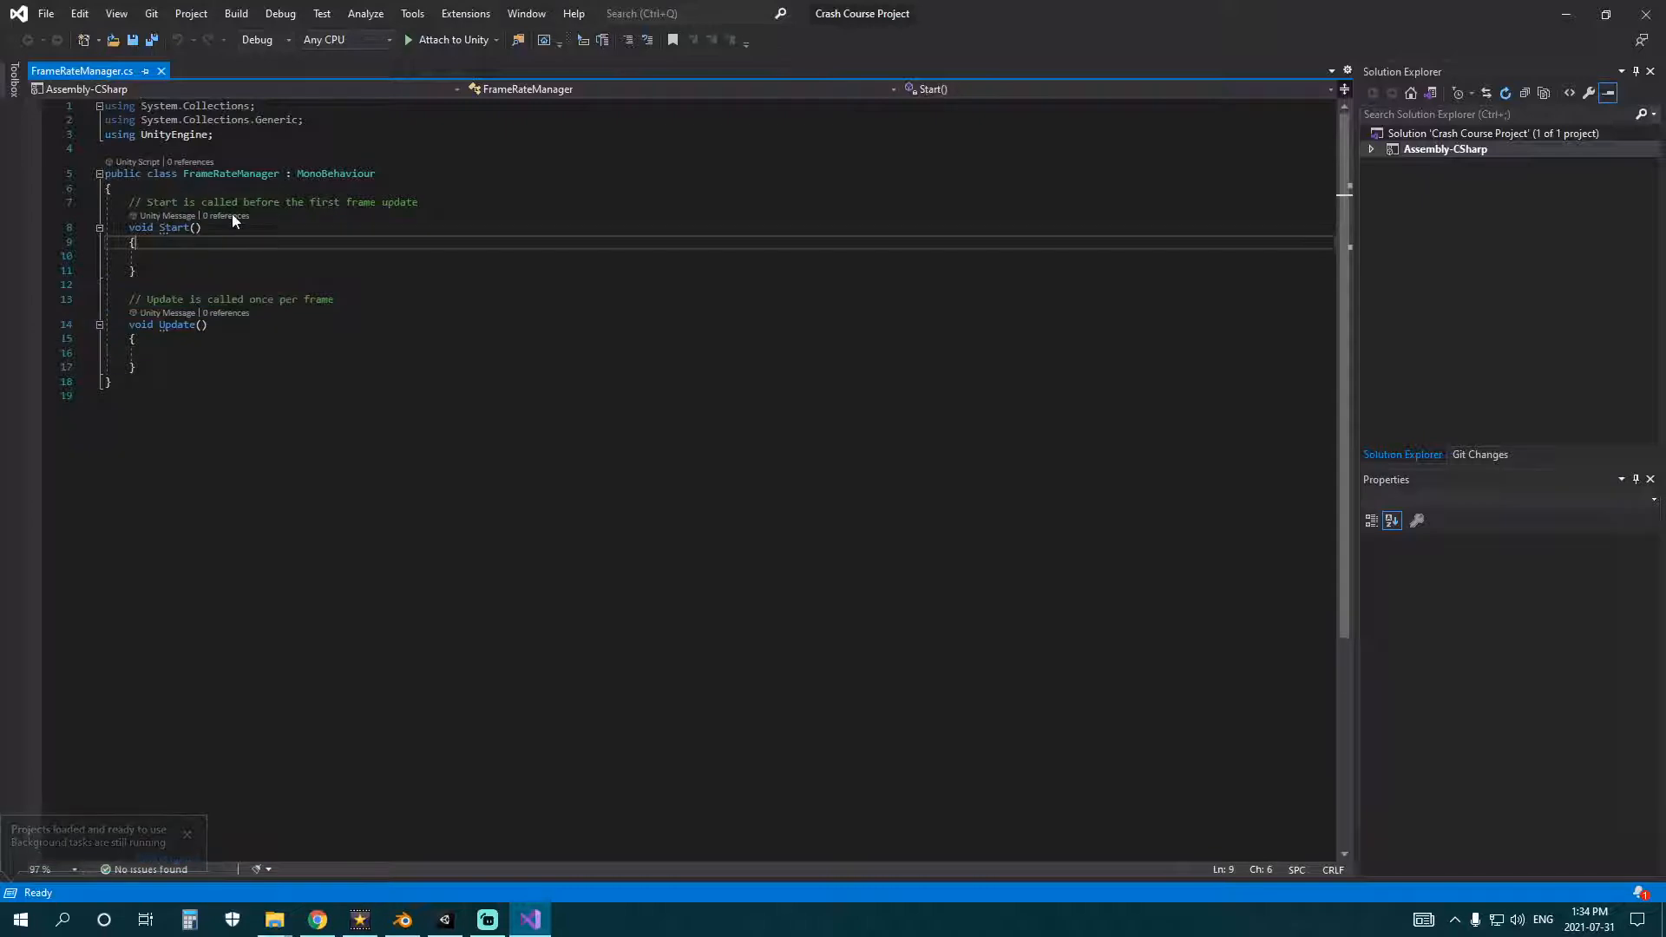
left_click(261, 188)
left_click(427, 203)
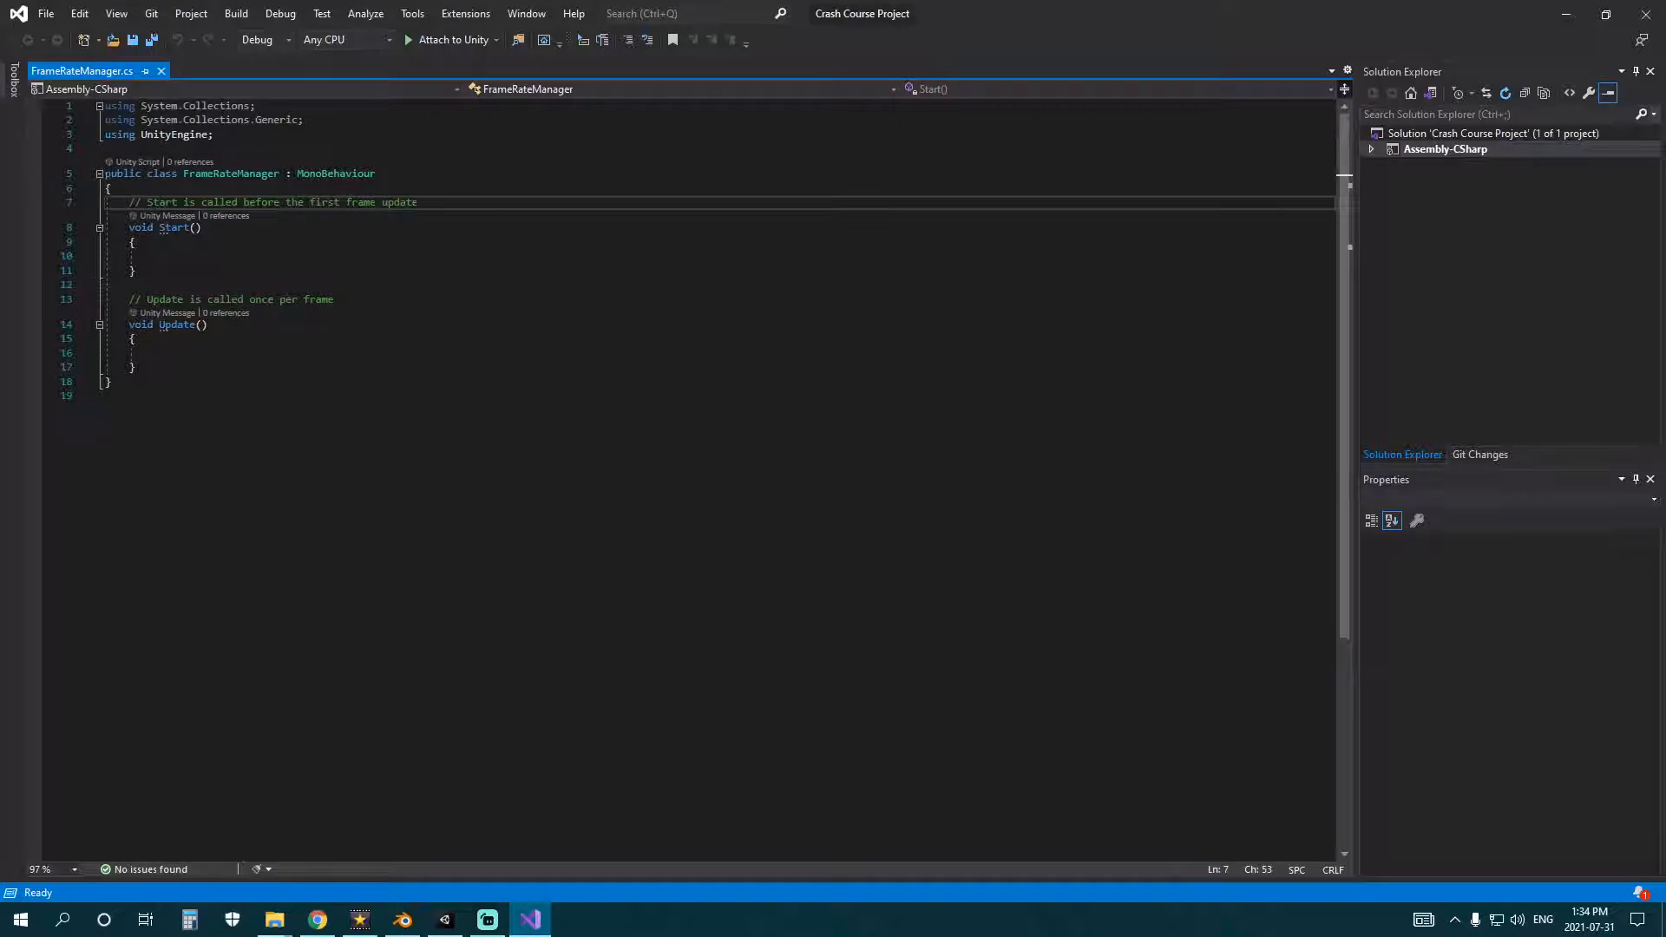
- Write the statement Application.targetFrameRate = 60; in the body of the Start method
left_click(327, 257)
type("Application")
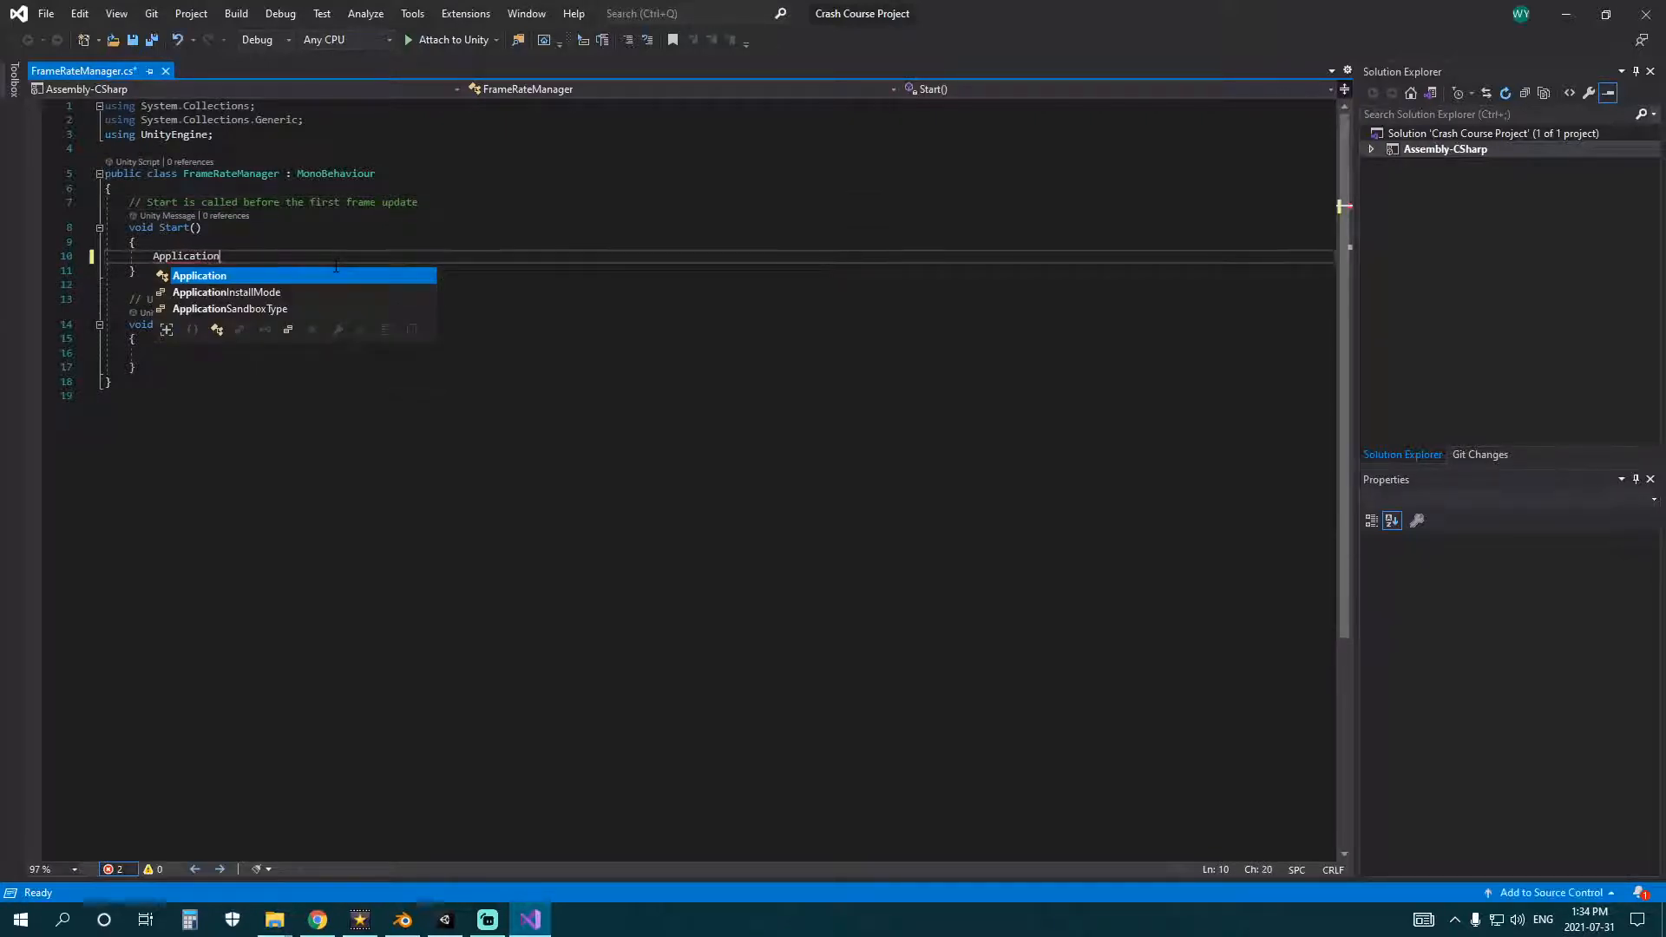
key("Tab")
key("Up")
left_click(304, 258)
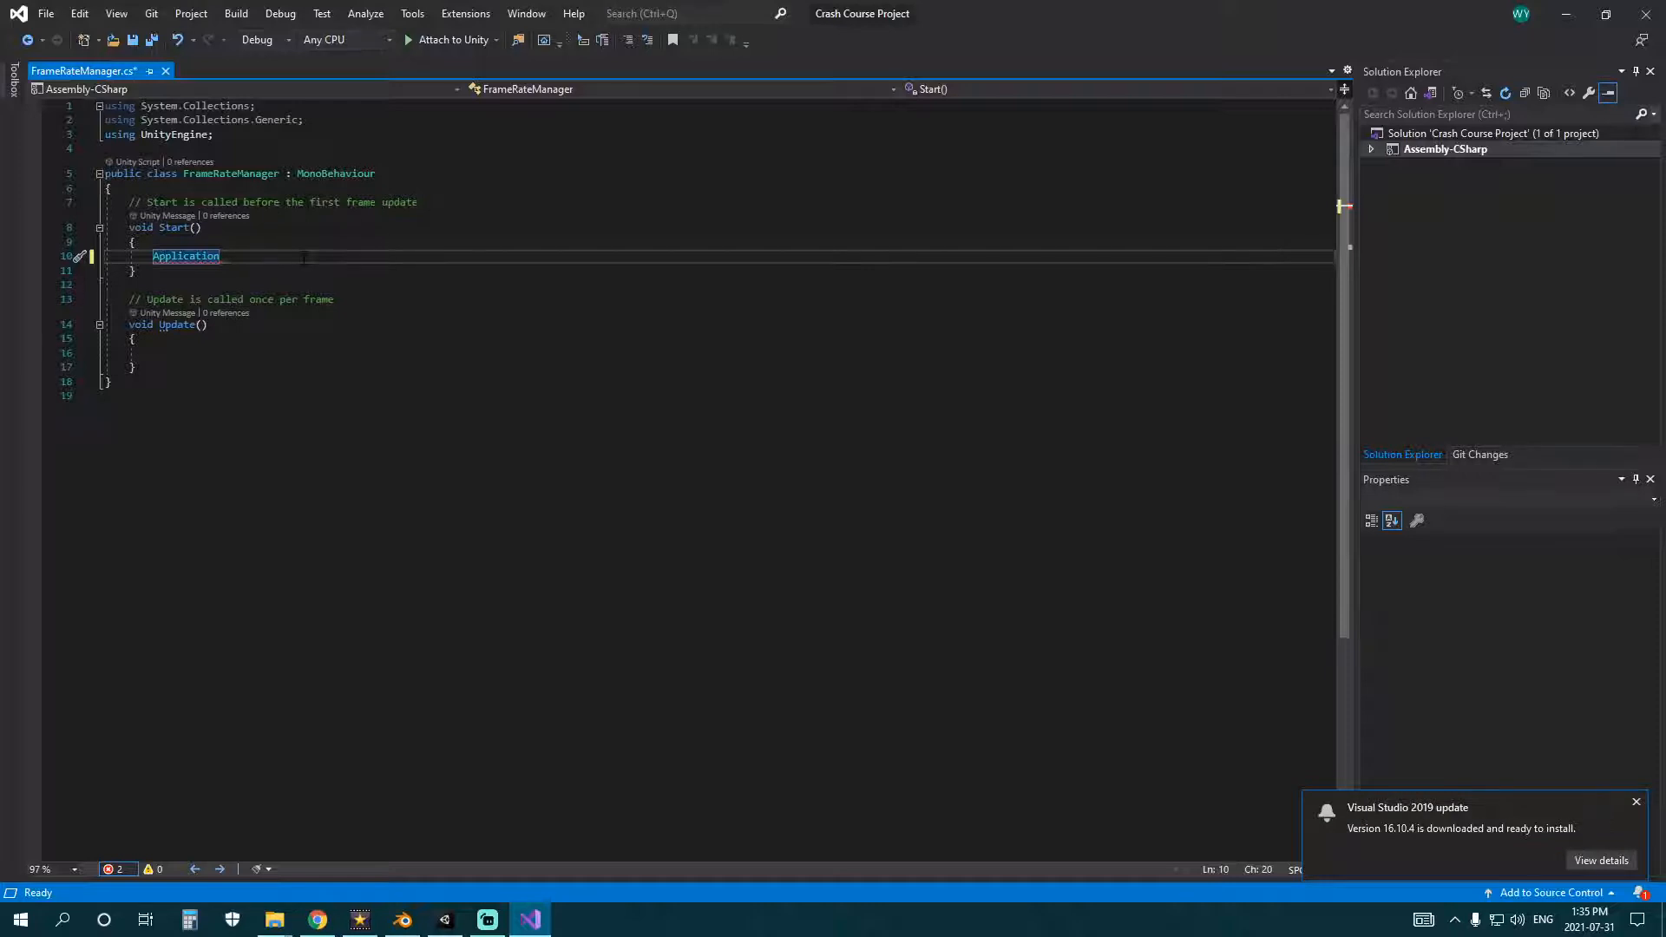
type(".")
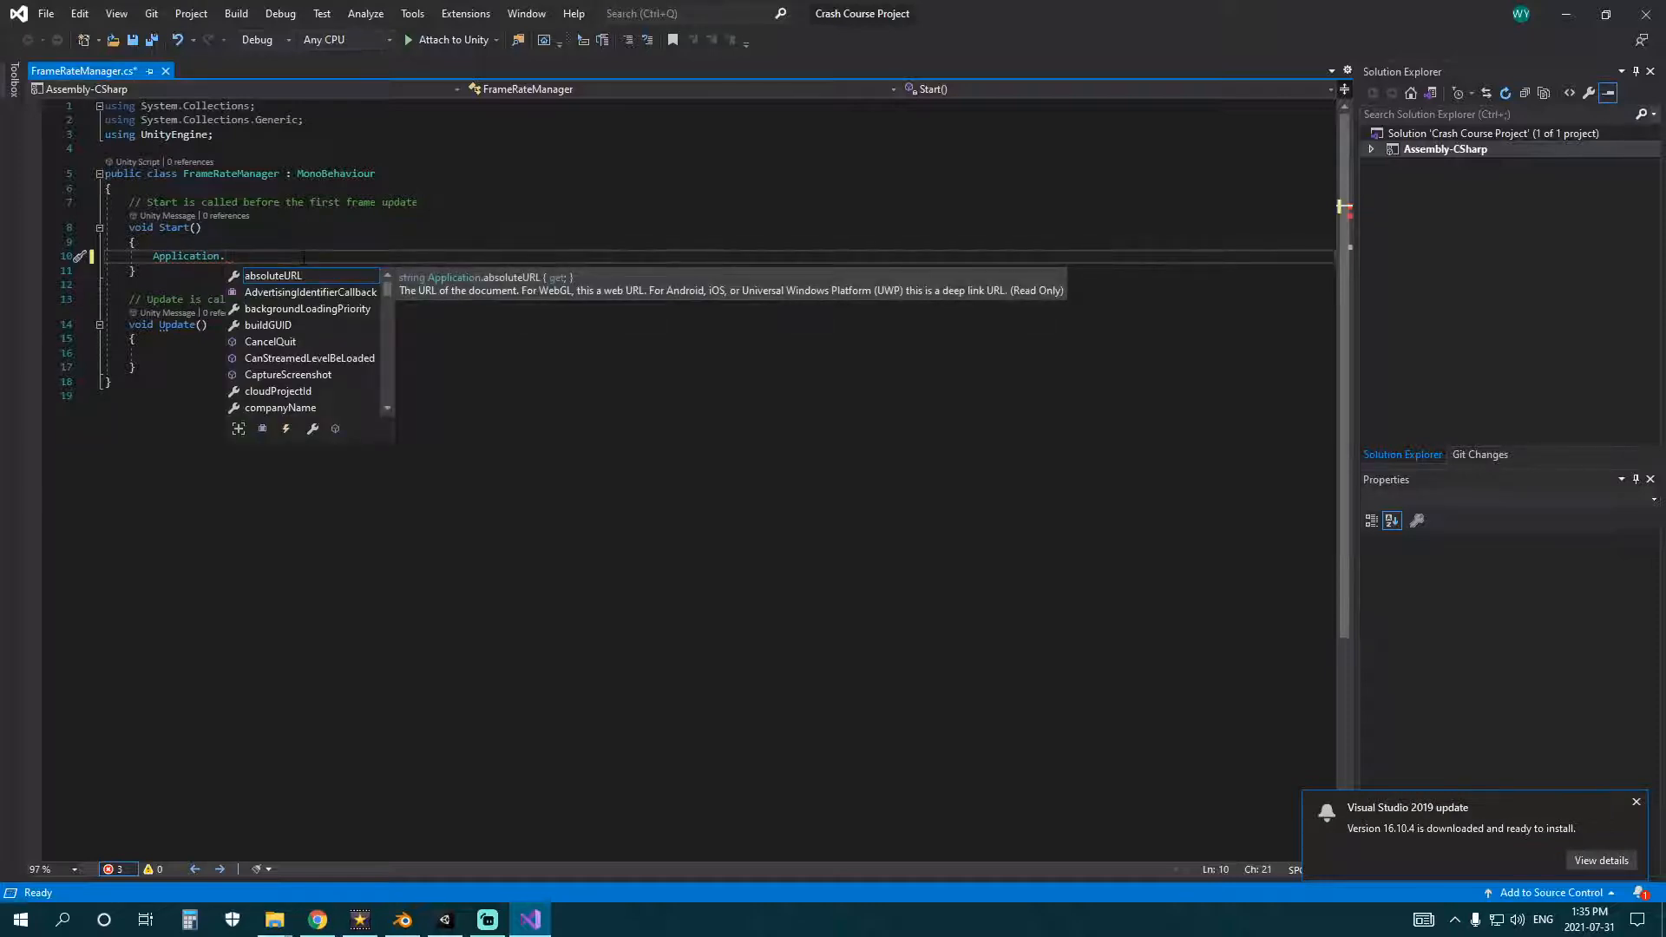
type("tar")
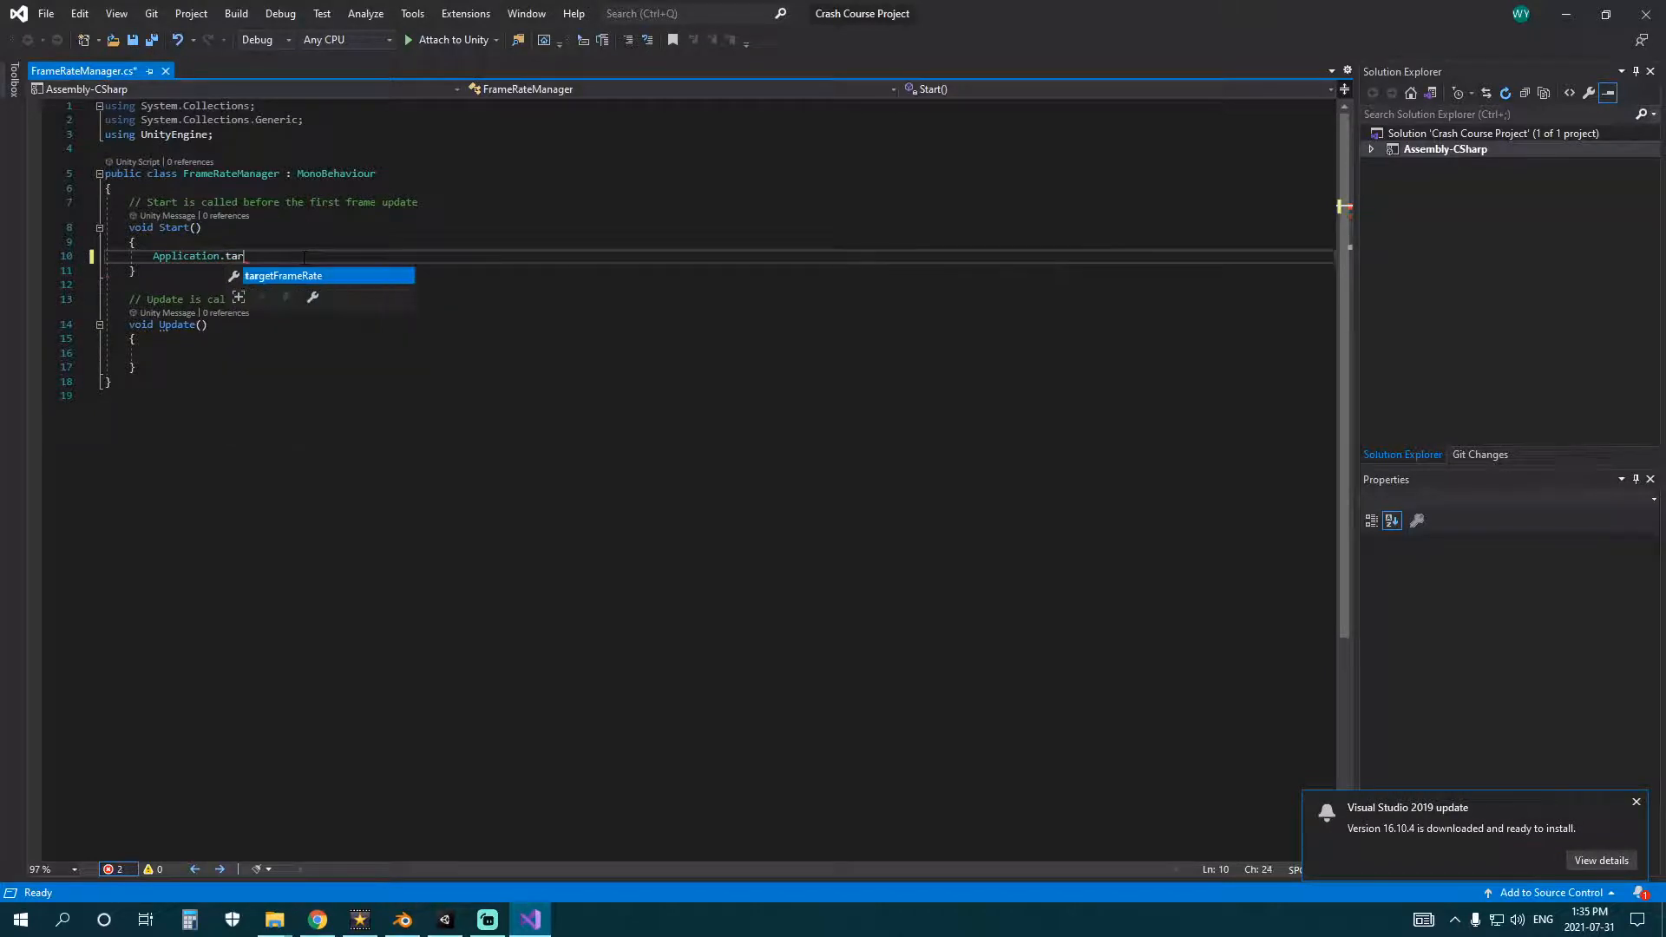
type("getFrameRate")
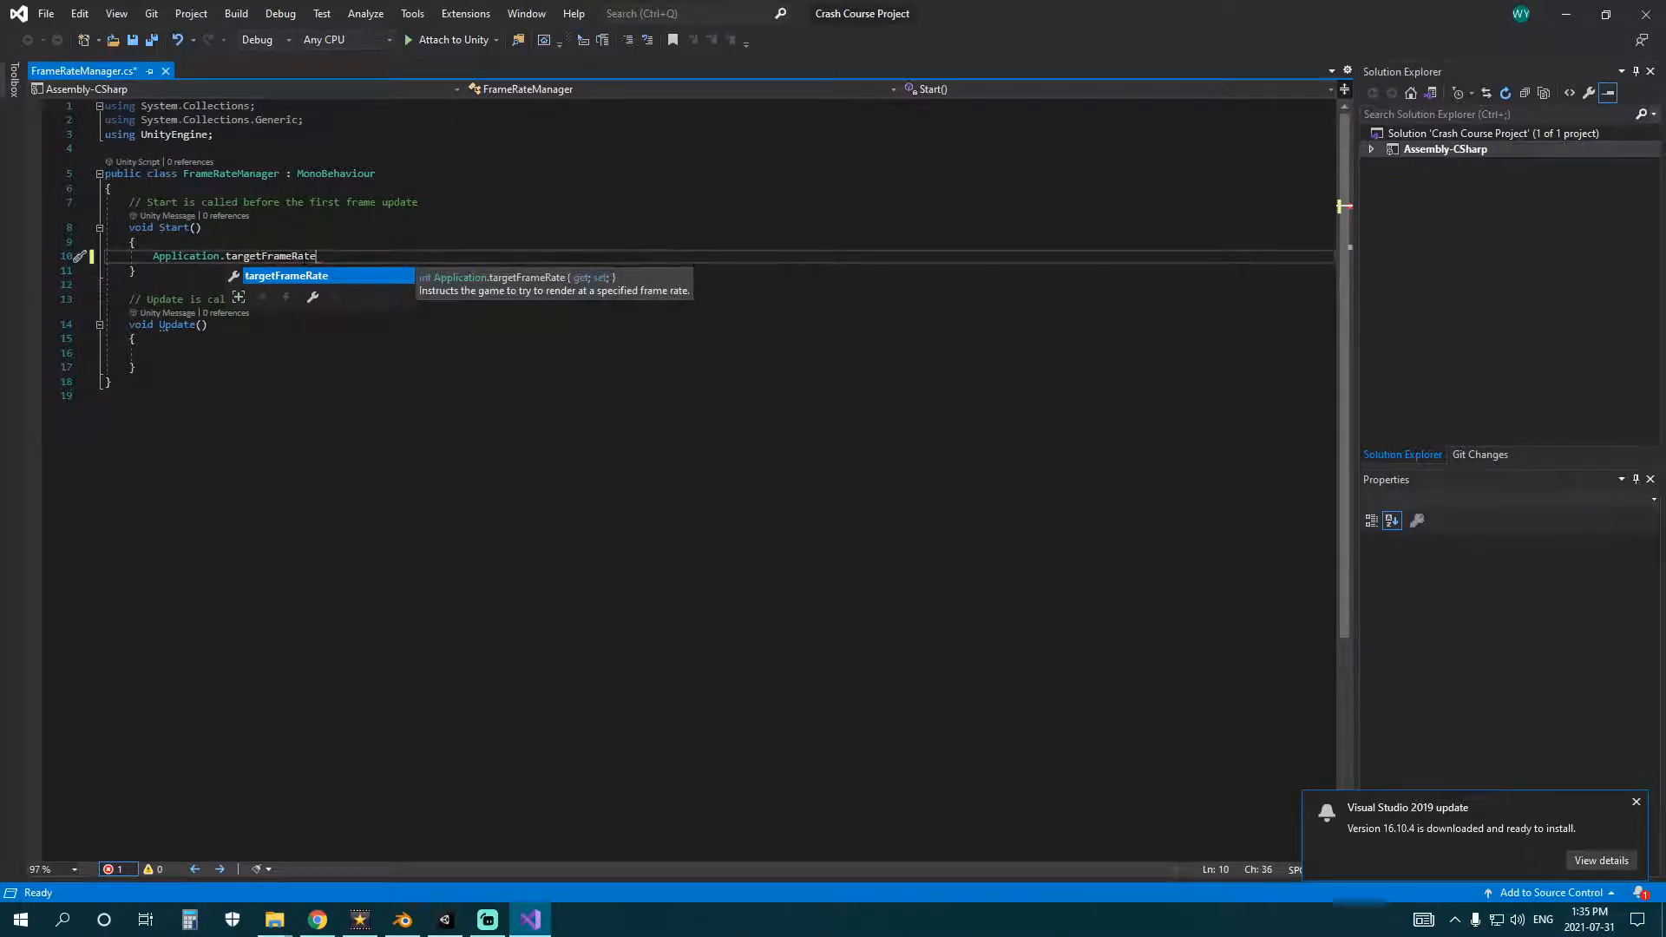
double_click(311, 277)
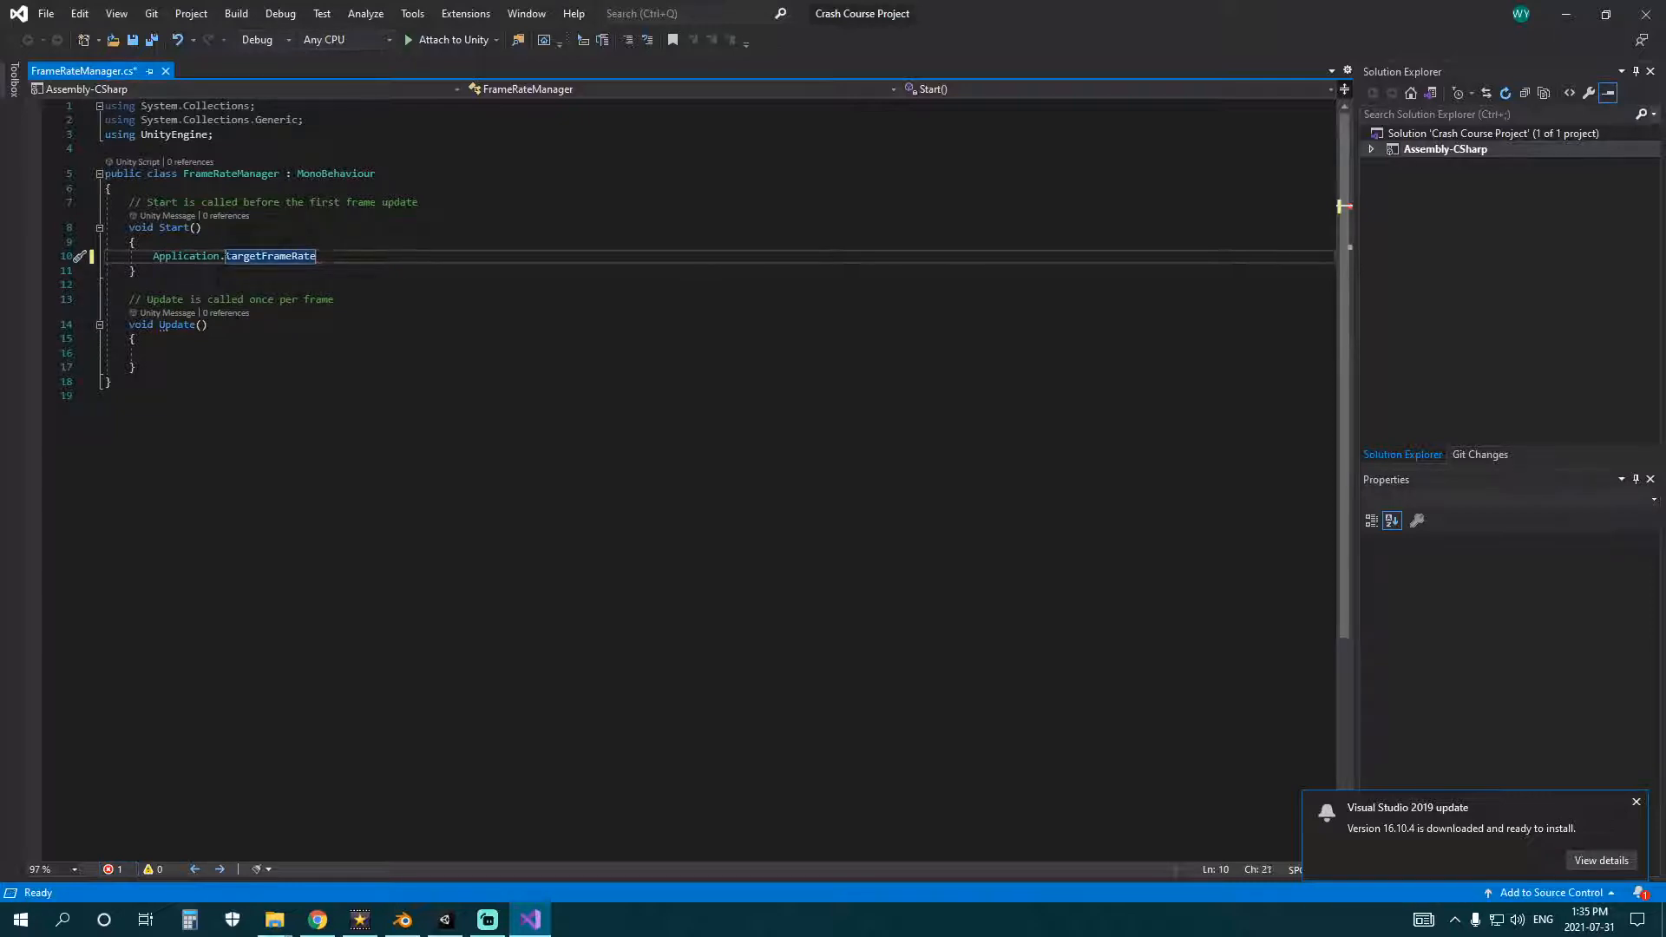
left_click(274, 256)
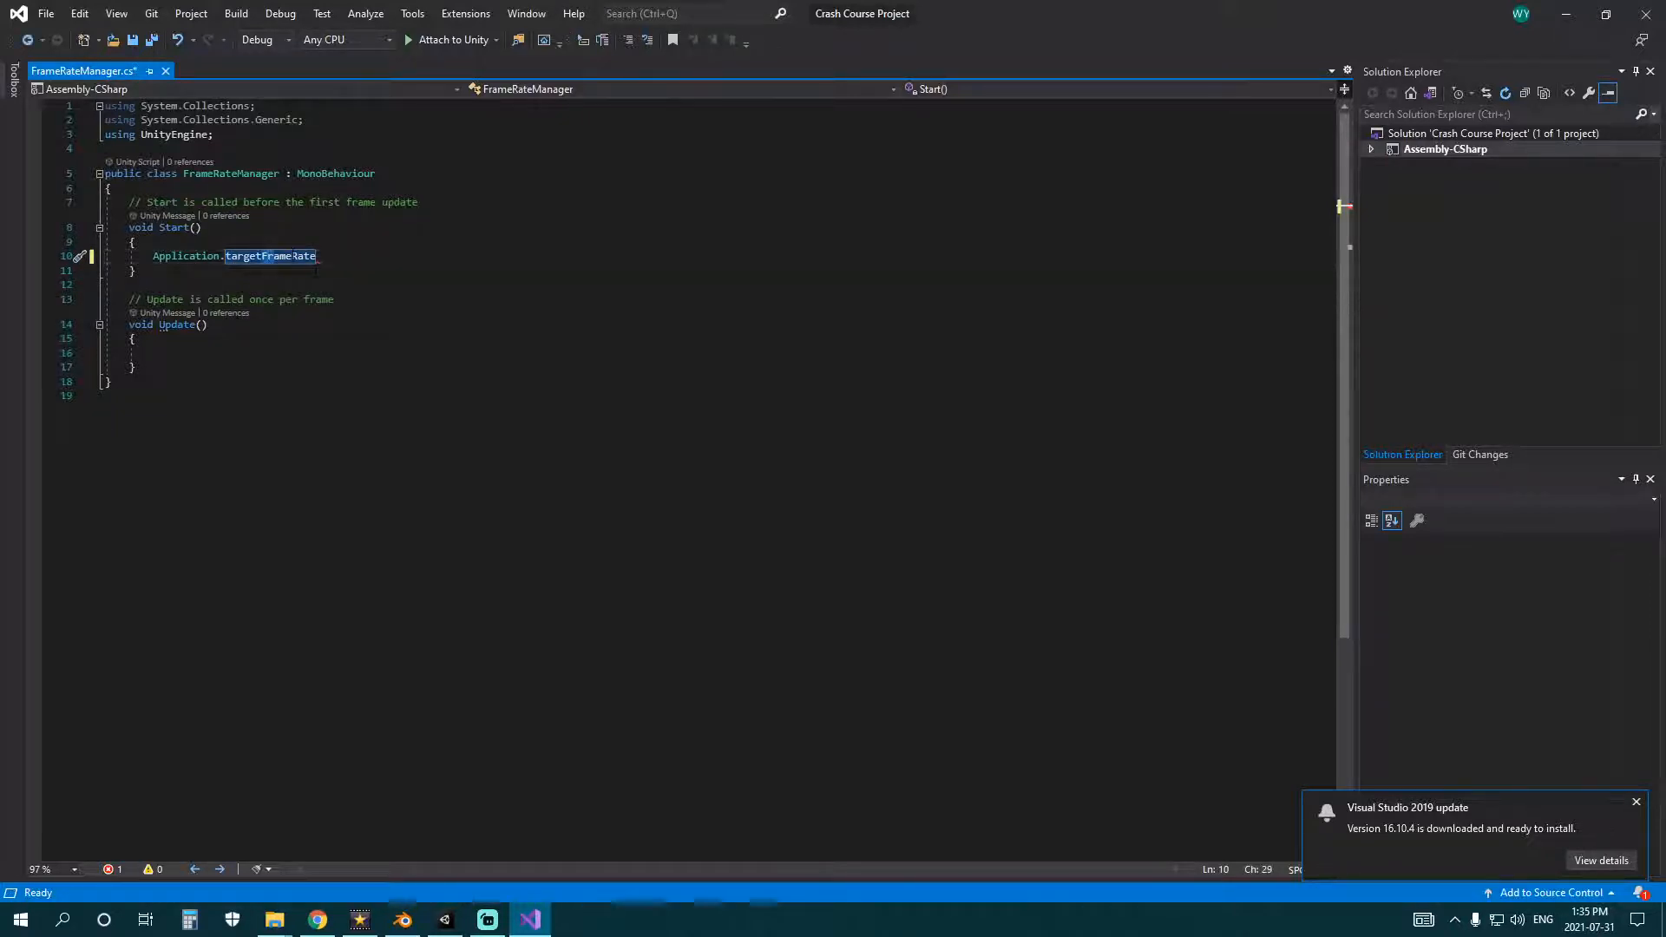
left_click(290, 256)
left_click_drag(285, 256, 297, 256)
left_click(354, 256)
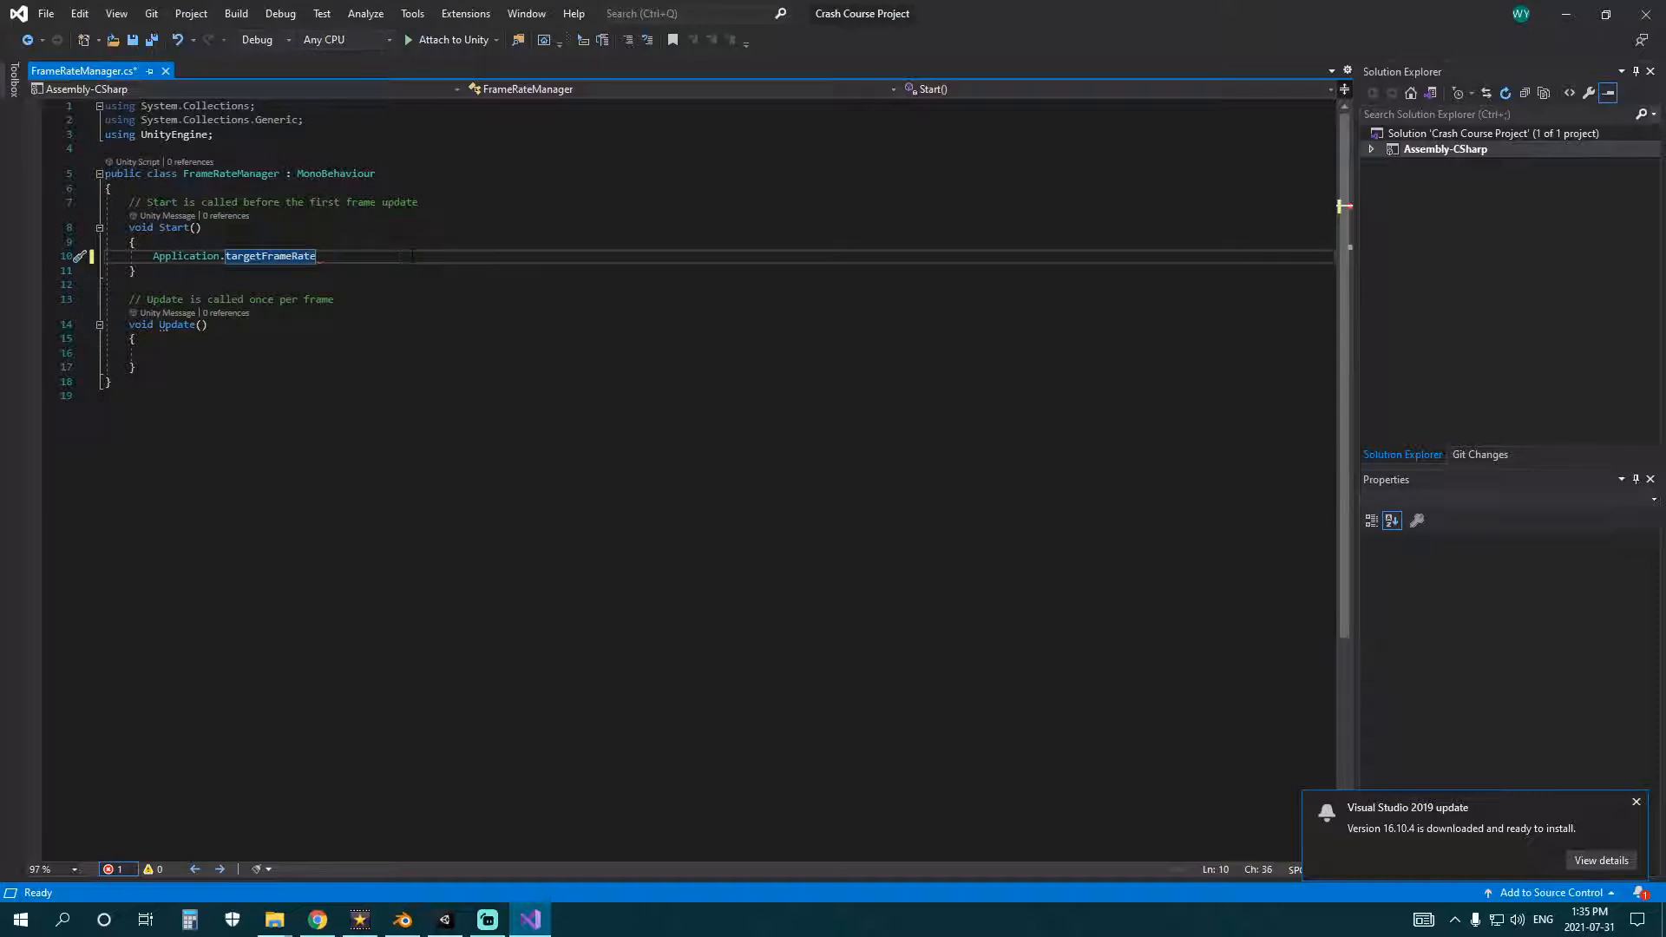
type("= 60;")
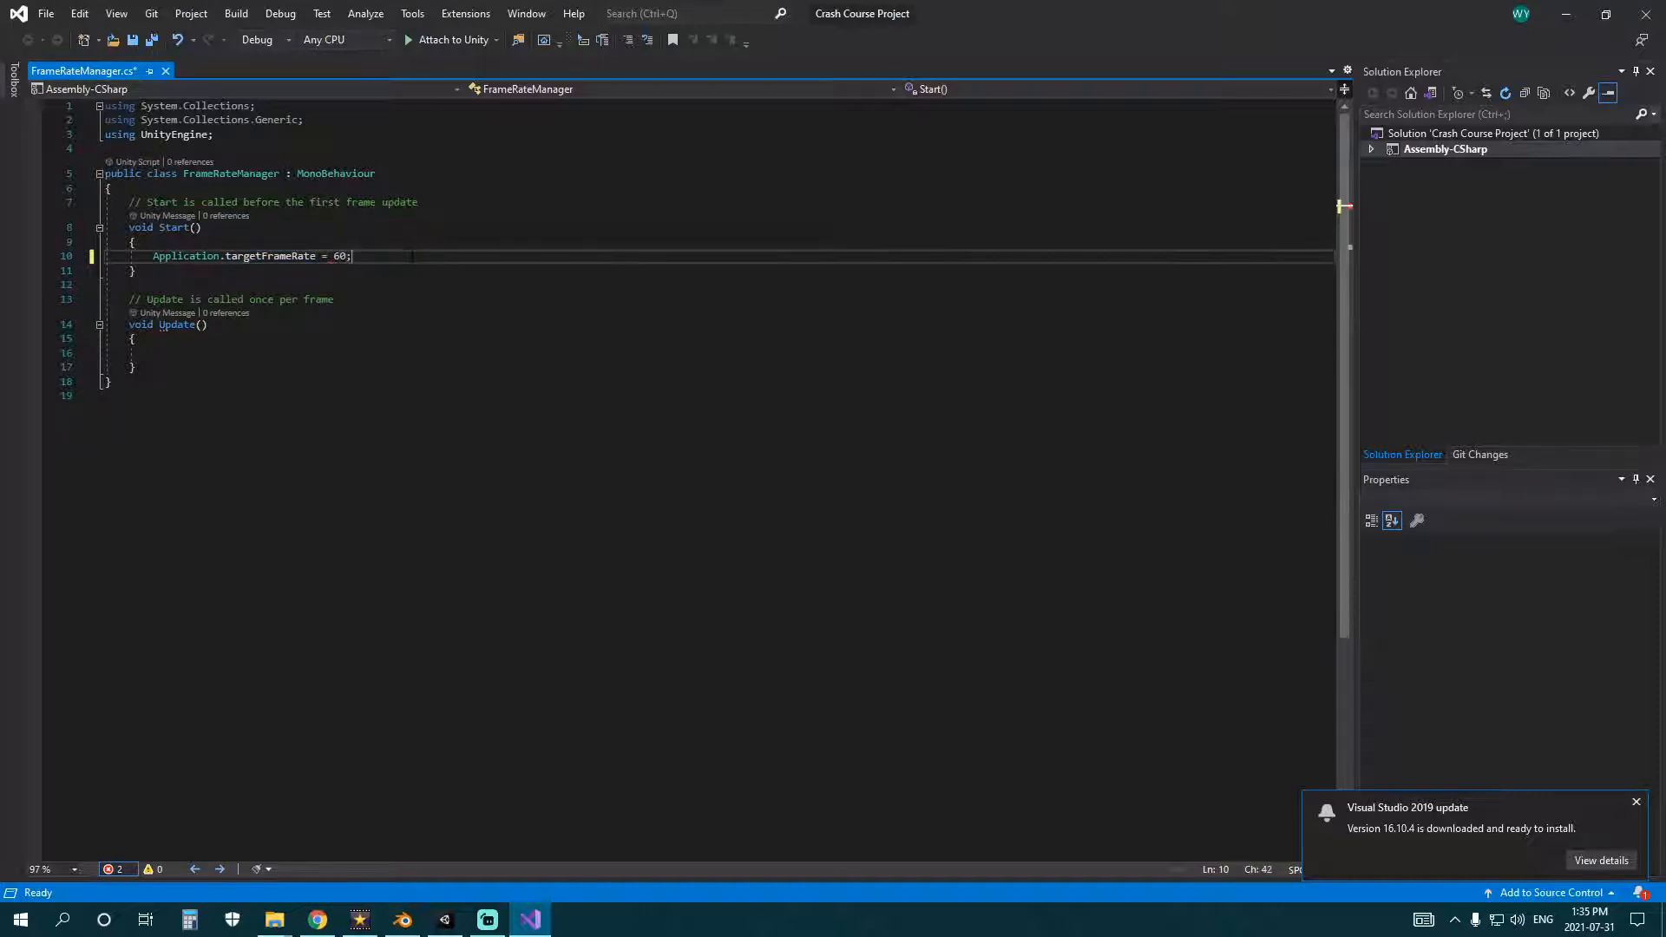
left_click(339, 256)
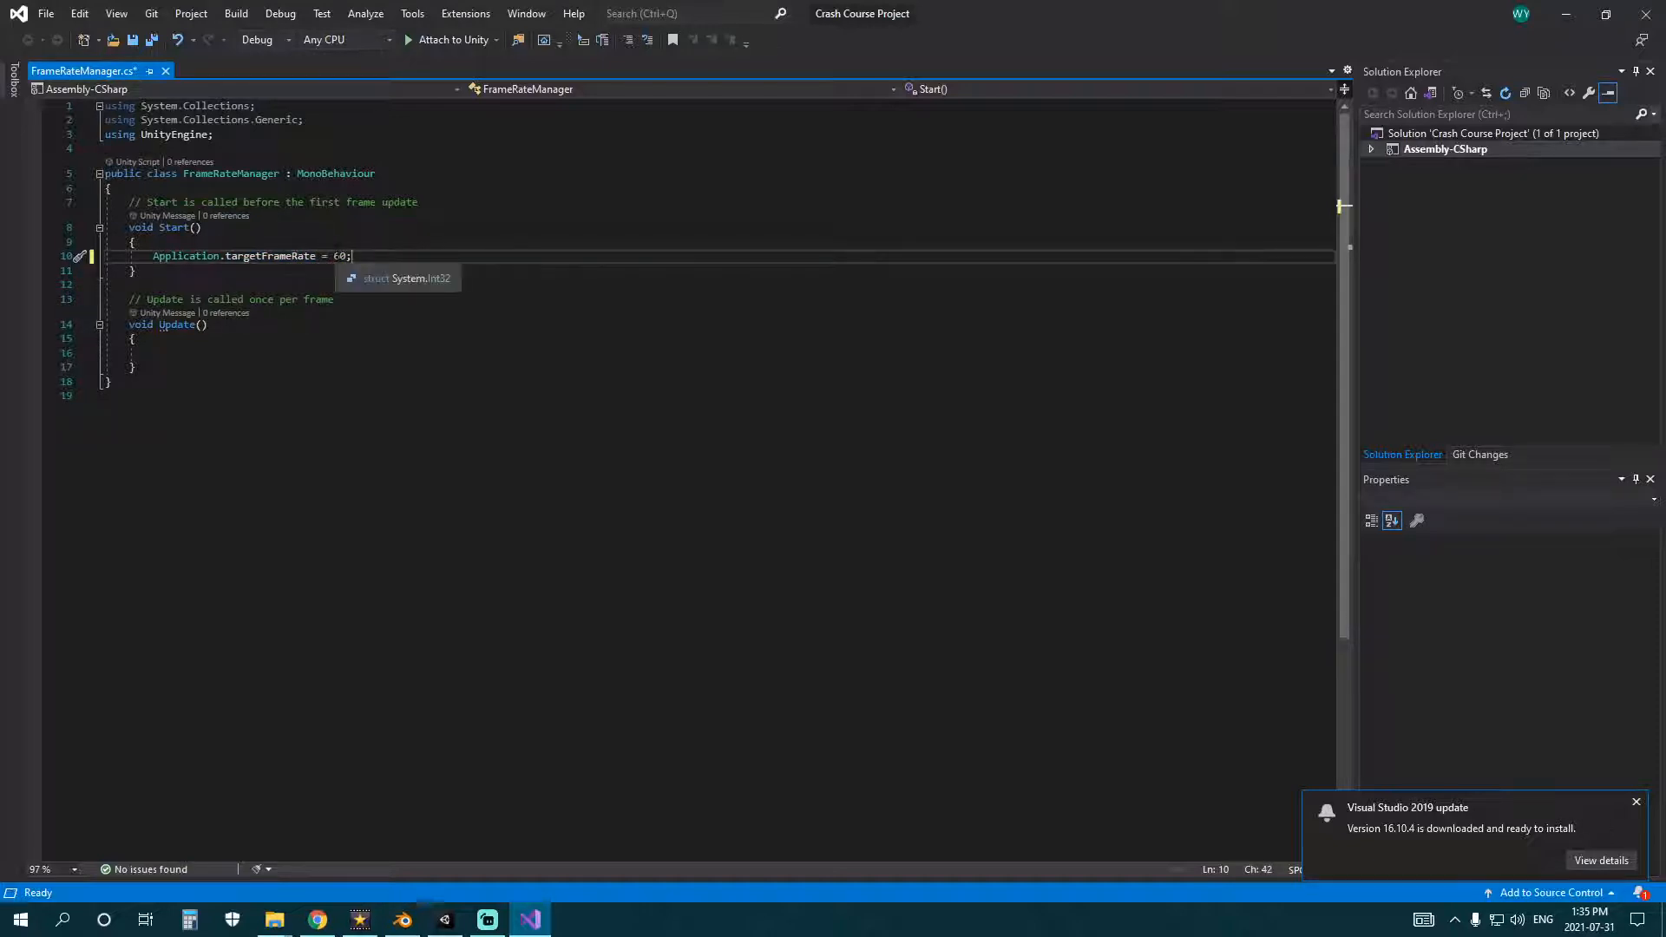
double_click(339, 256)
left_click(352, 256)
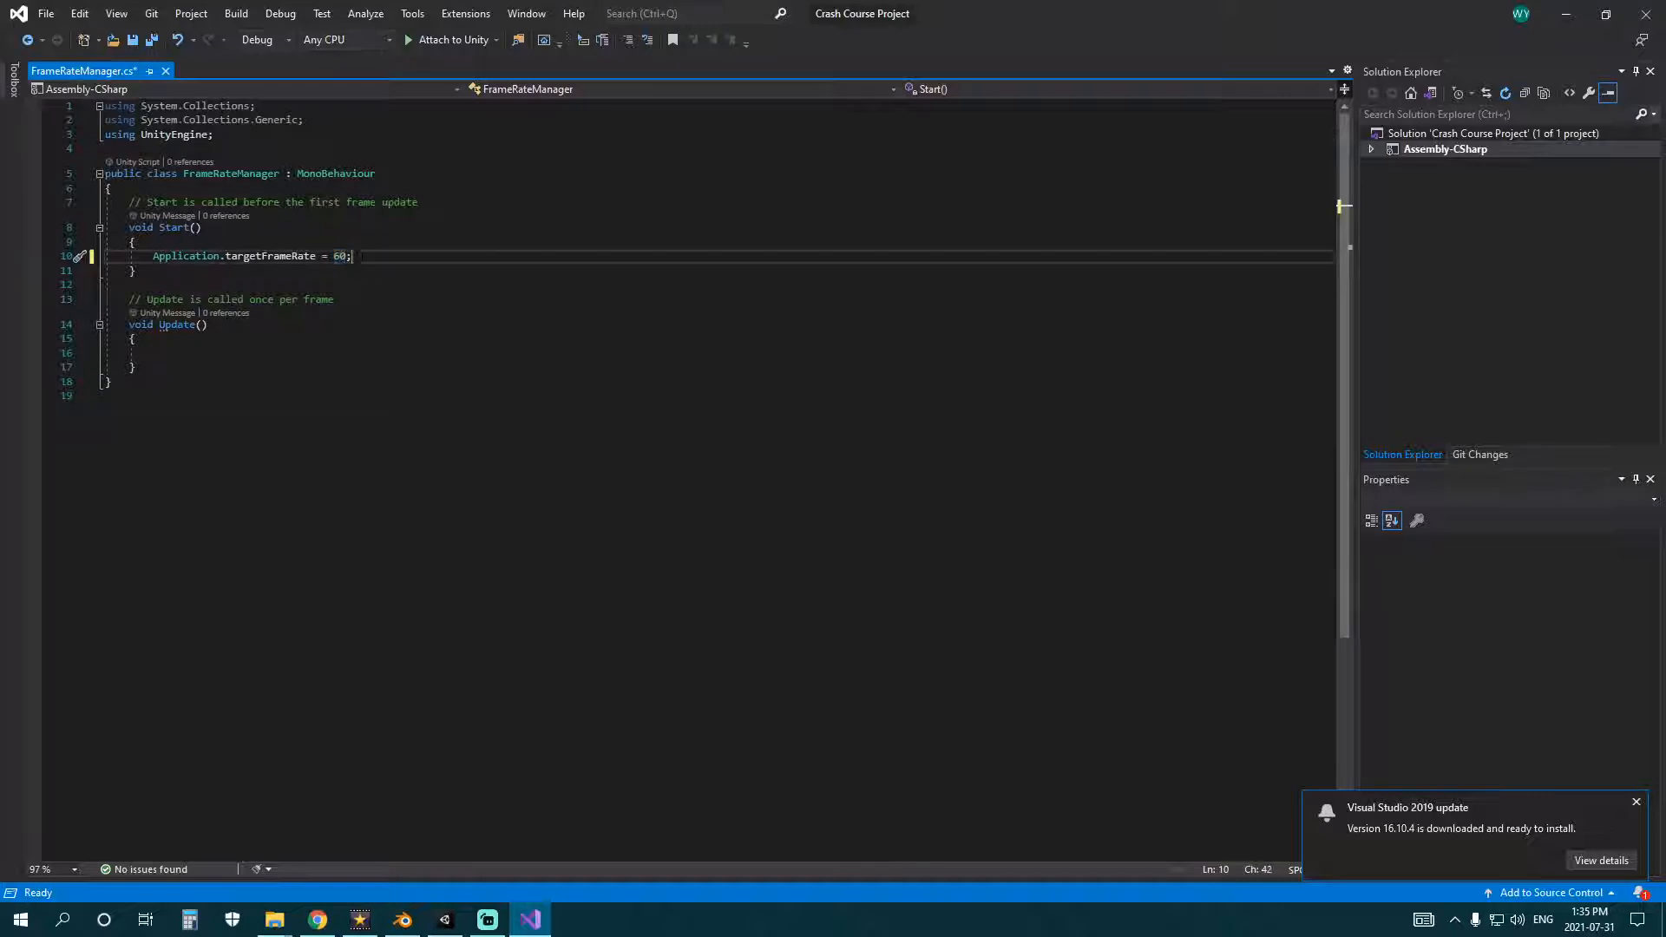
double_click(340, 256)
left_click(352, 256)
left_click(337, 256)
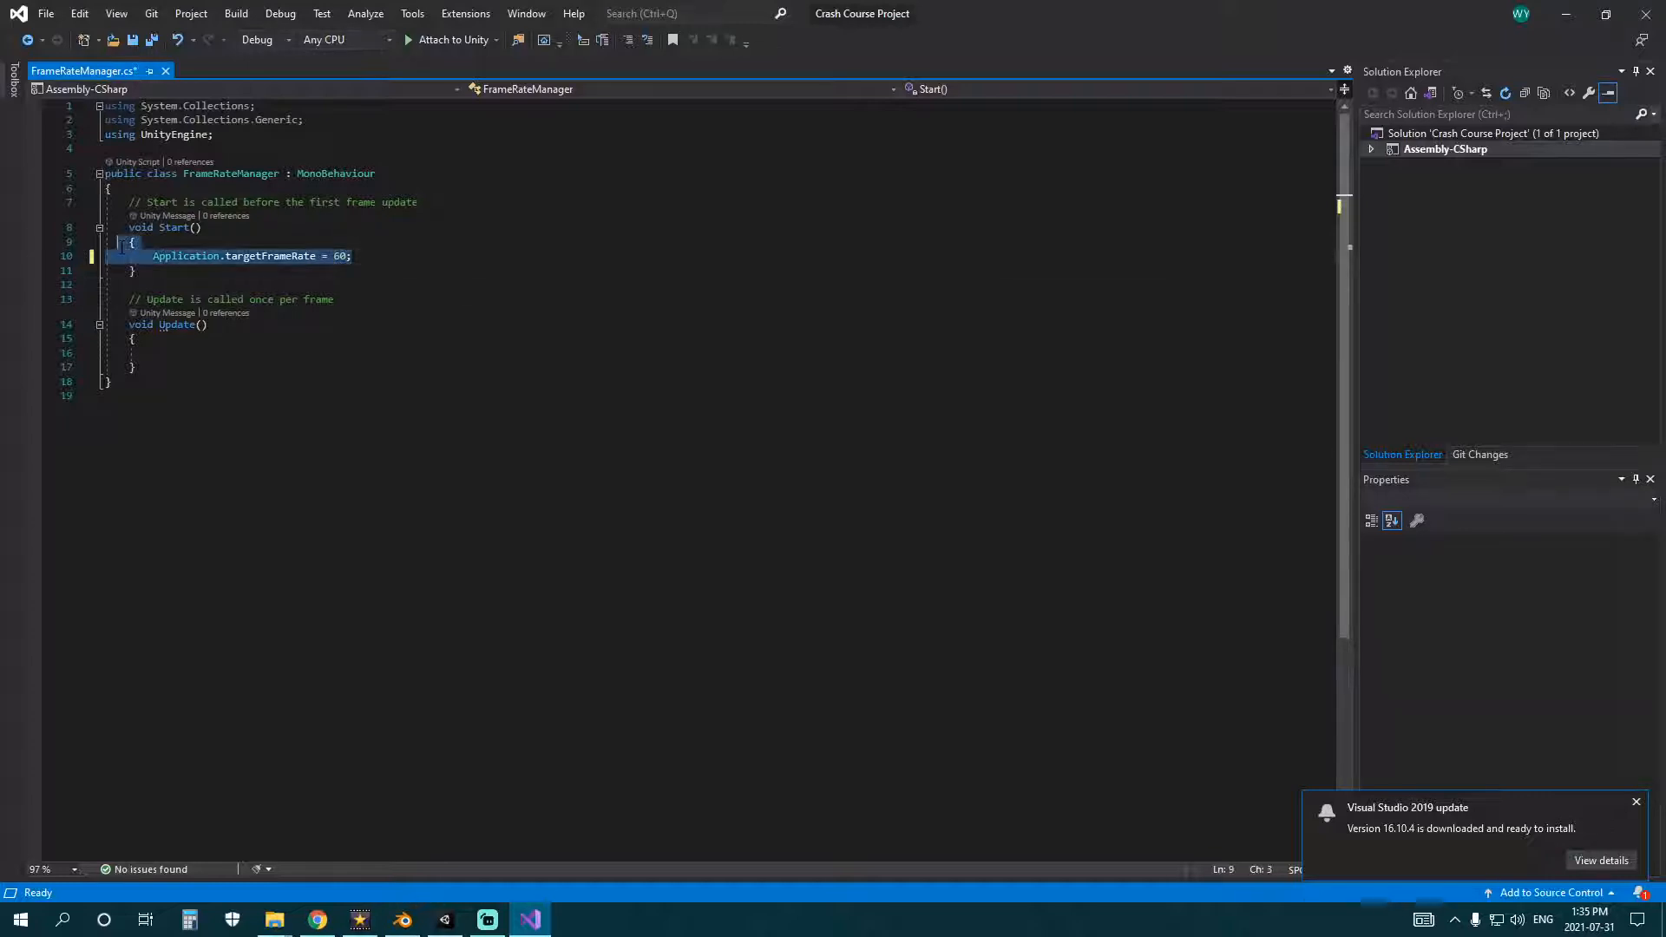
left_click(136, 242)
left_click(352, 256)
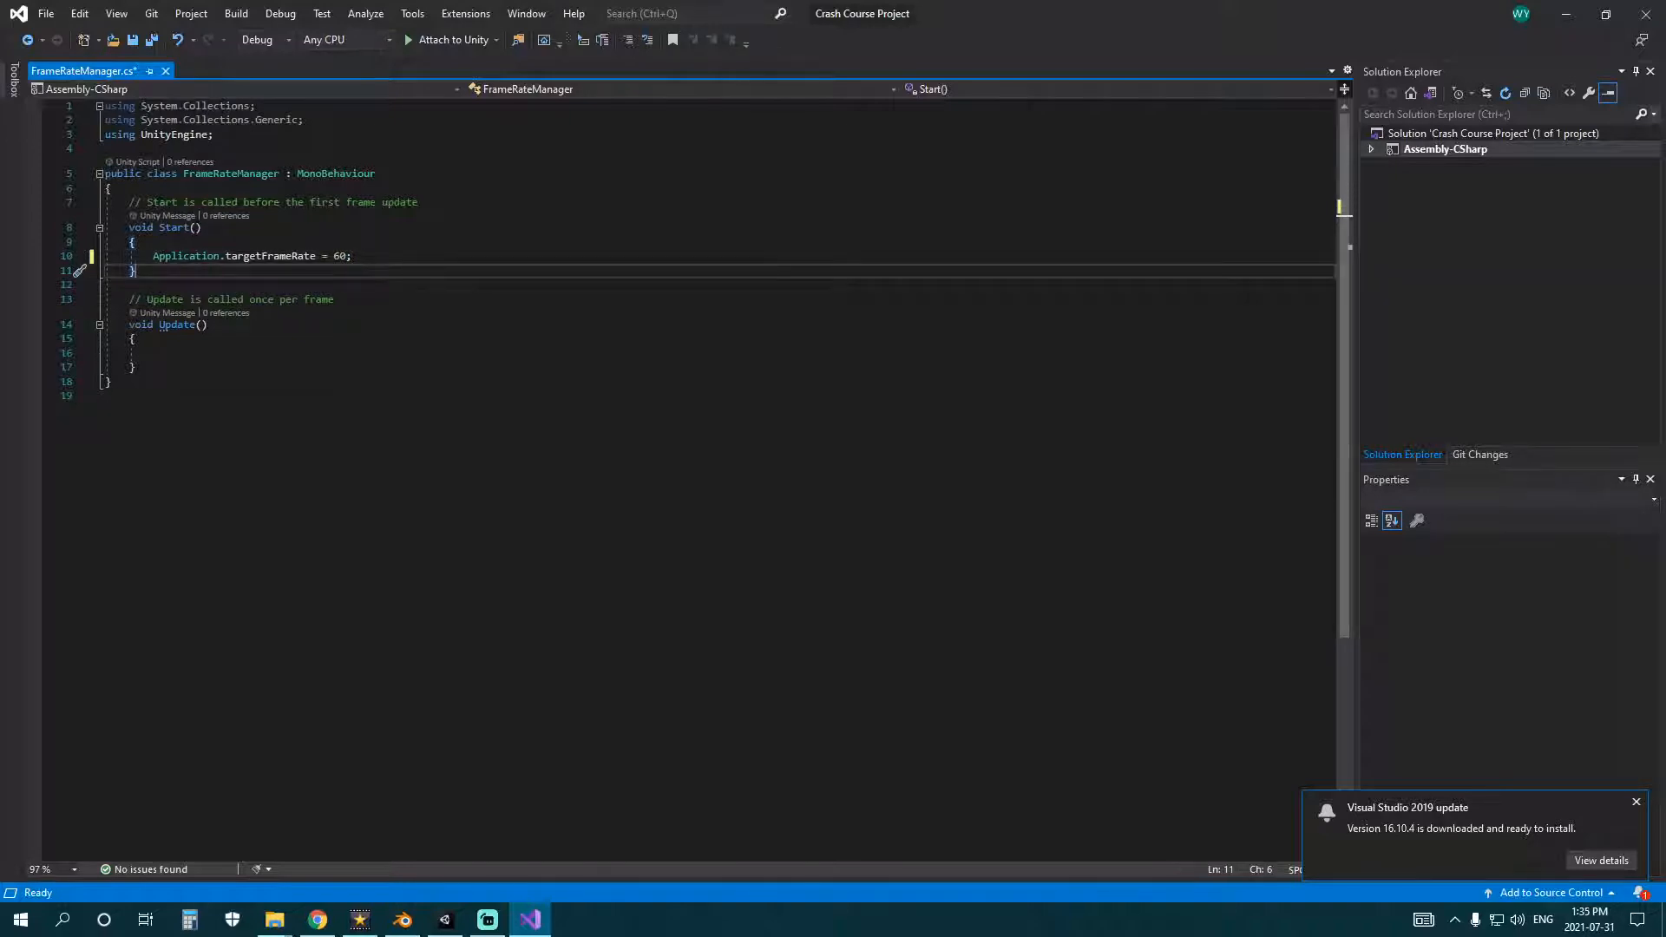
- Save the FrameRateManager script and close Visual Studio to return to Unity
key("ctrl+s")
left_click(46, 13)
left_click(97, 217)
key("Up")
key("Up")
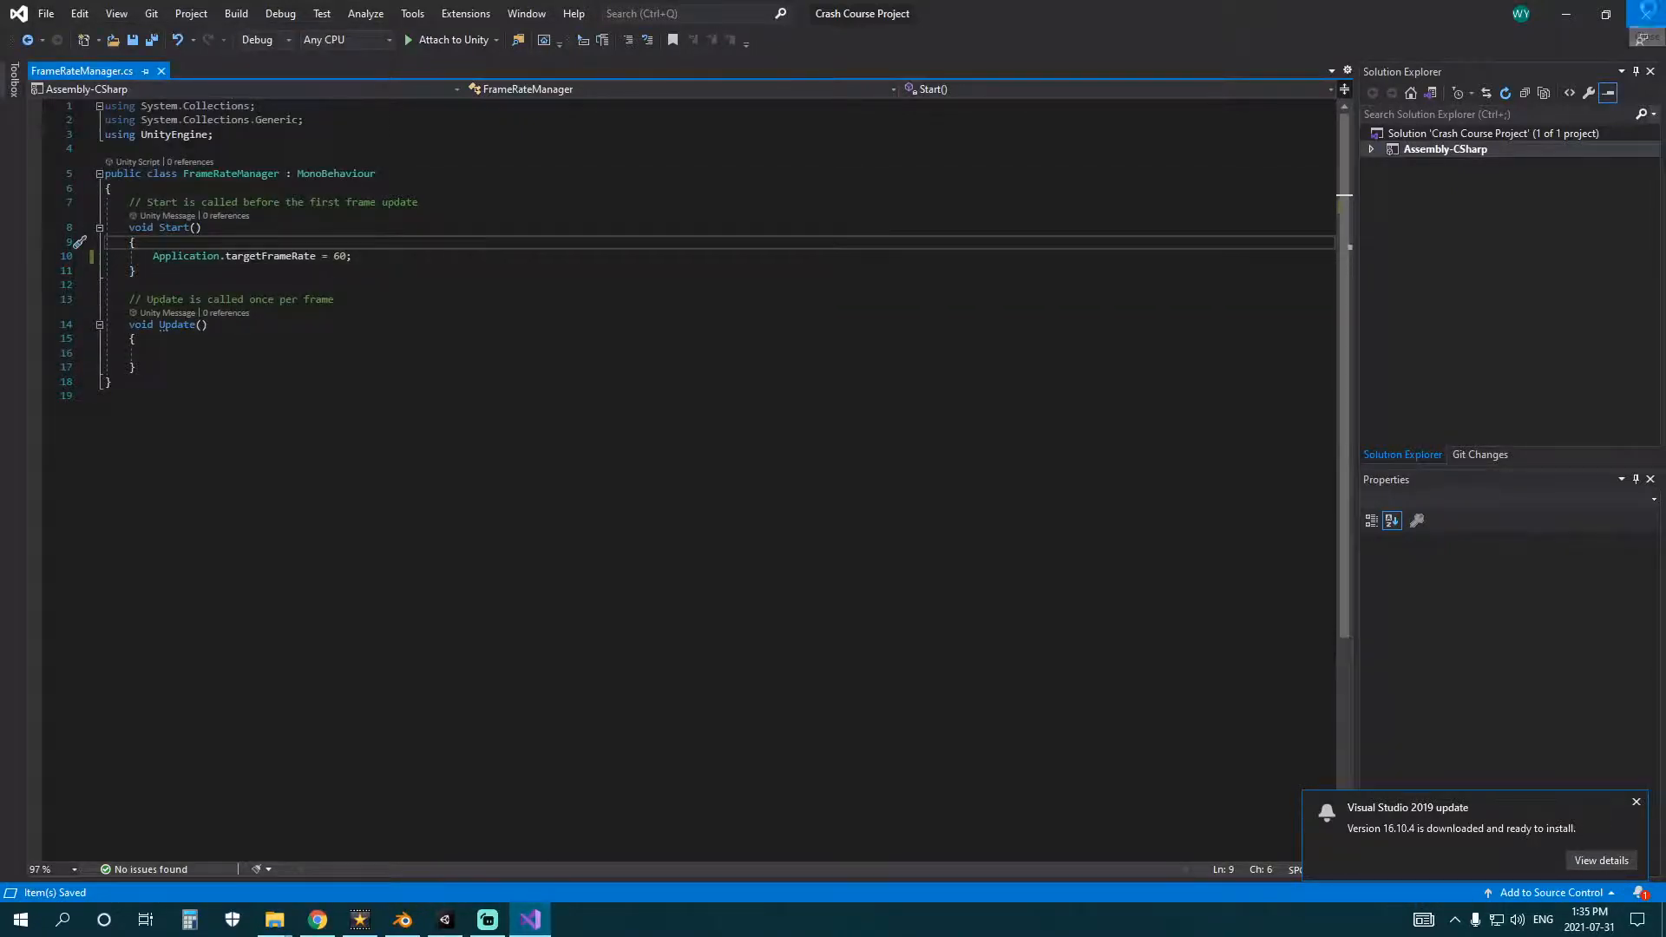
left_click(1646, 12)
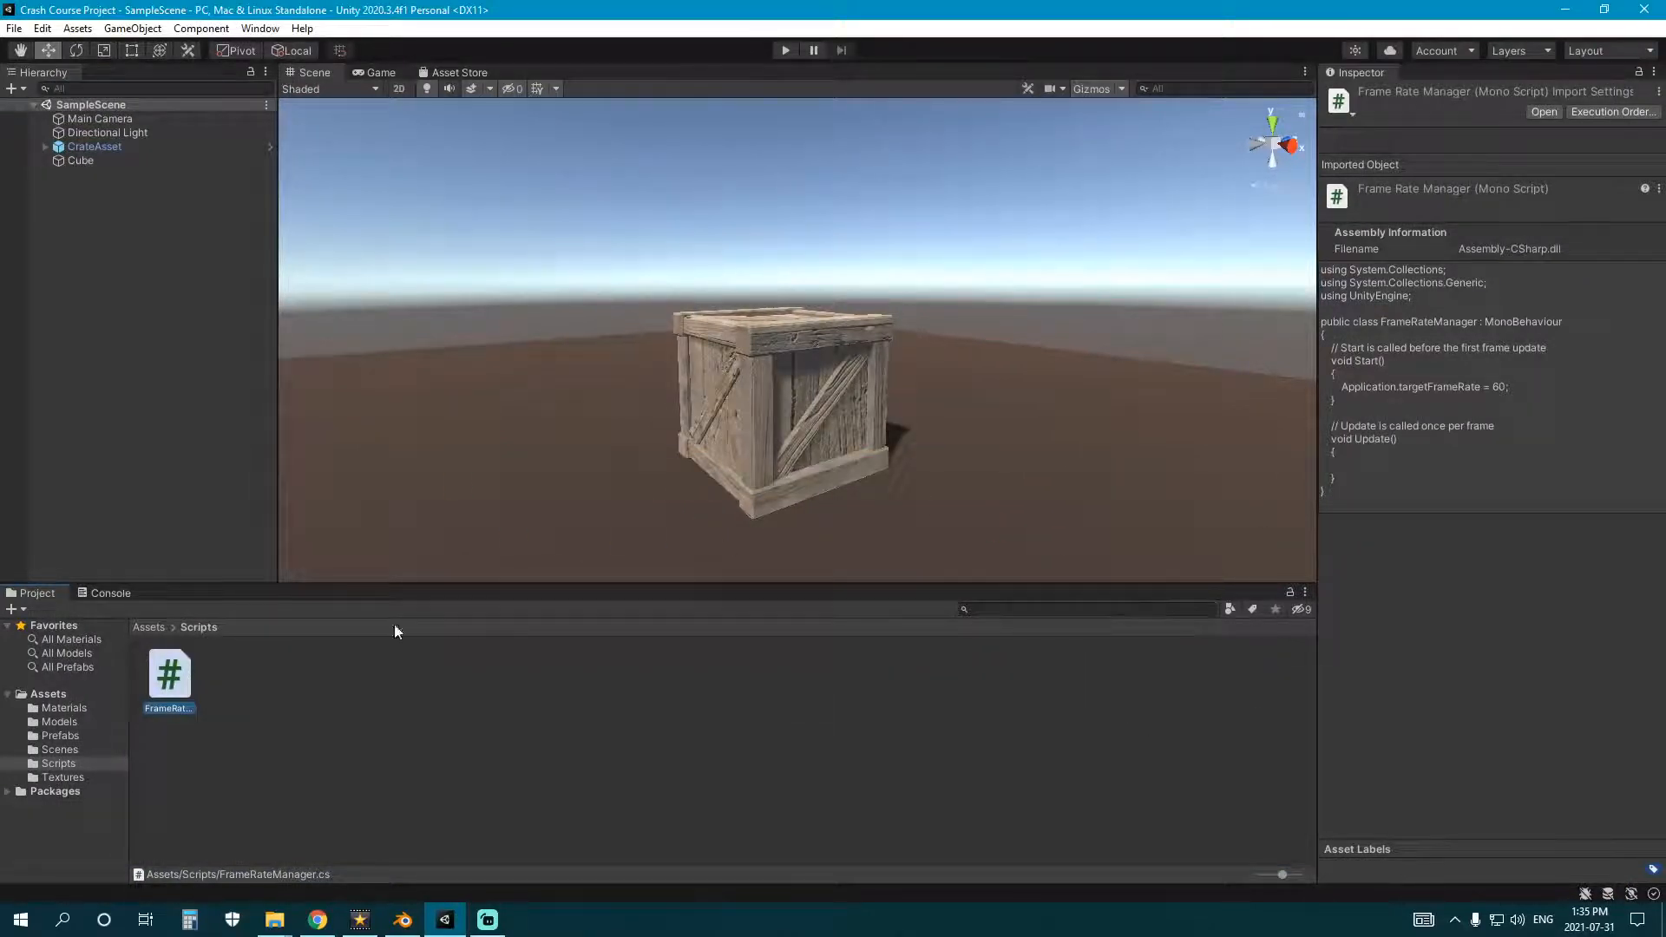
- Create an empty object in the scene hierarchy and name it GameManager
left_click(152, 366)
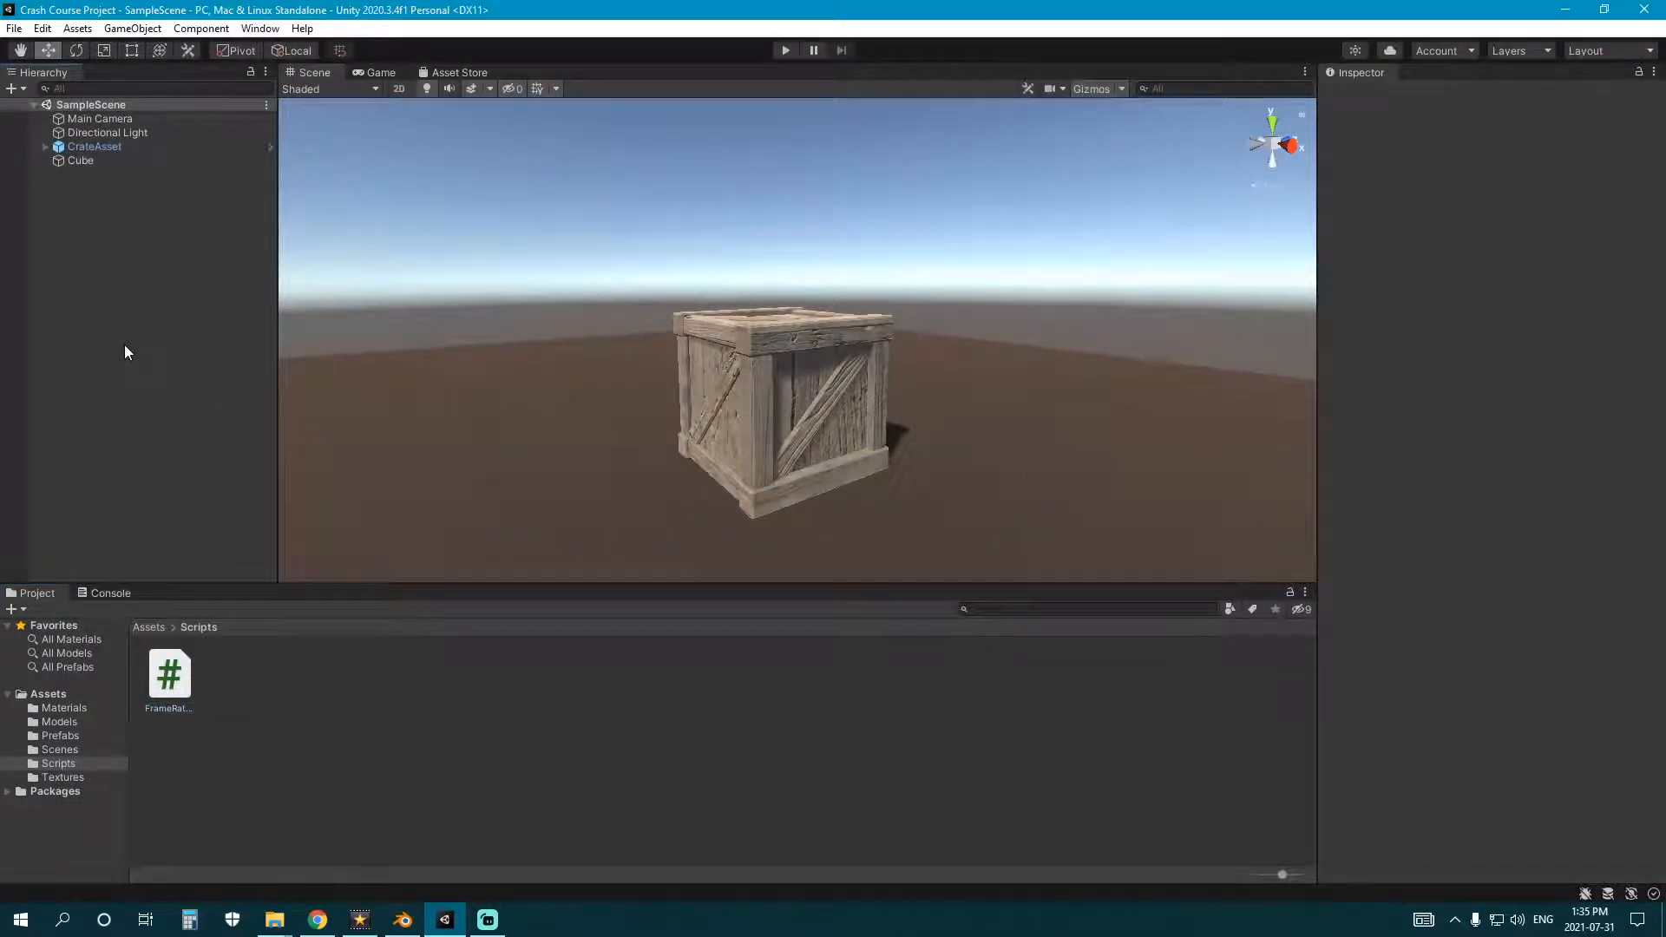
right_click(78, 274)
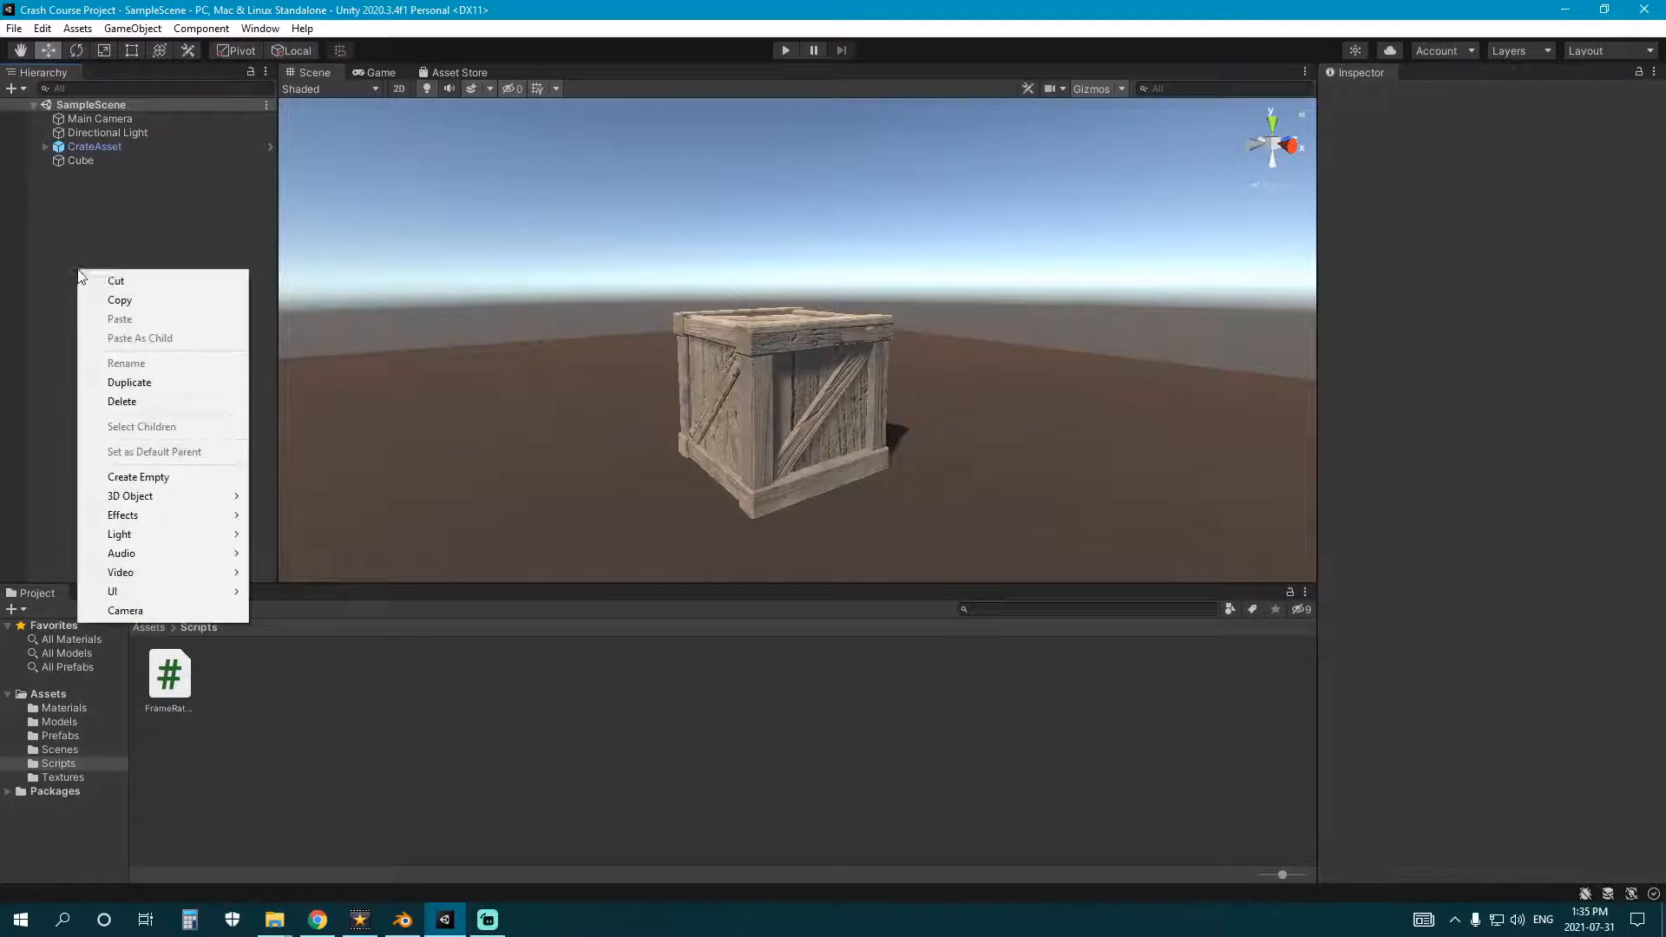
left_click(160, 479)
type("G")
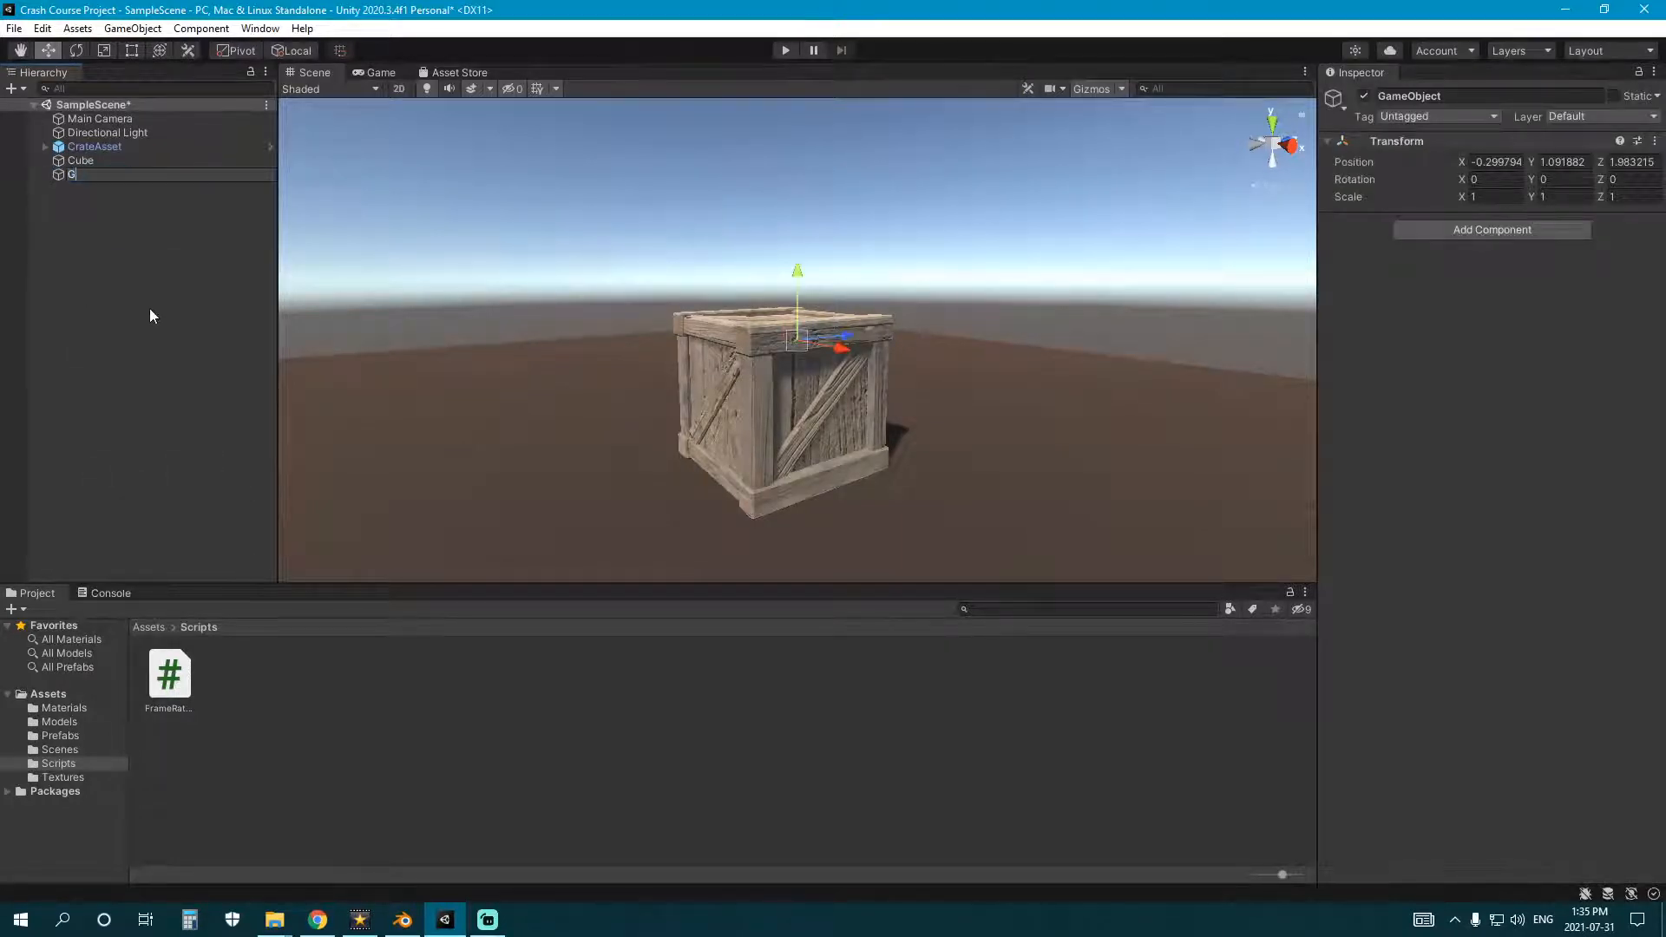
type("ameManager")
key("Return")
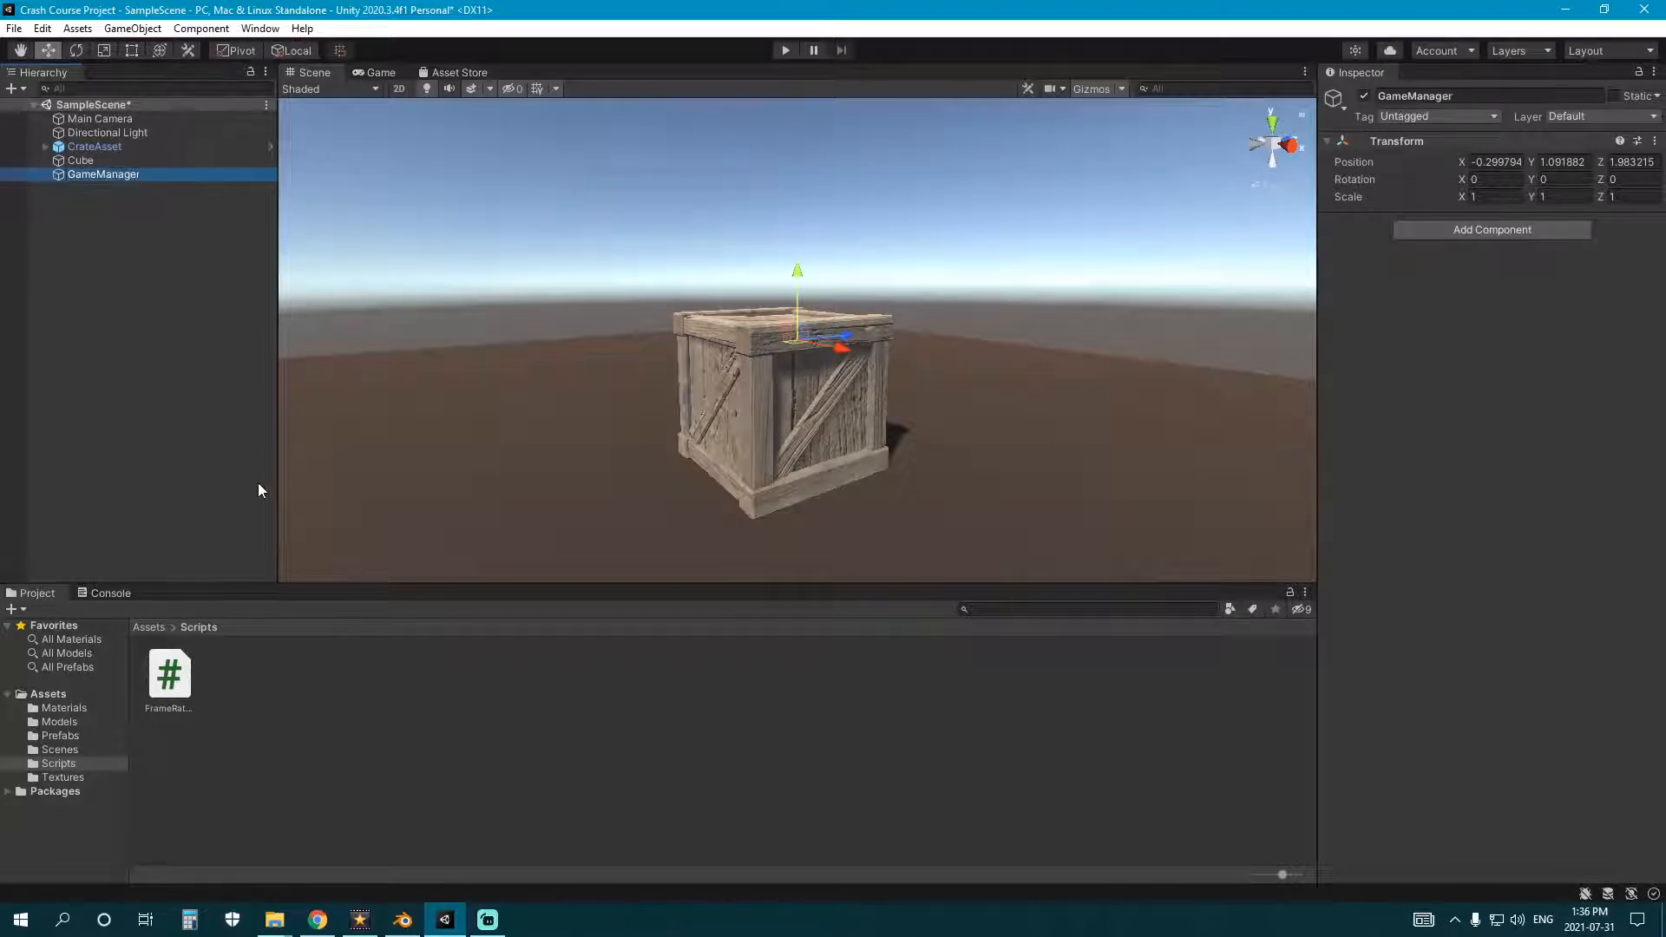
- Add the Frame Rate Manager script as a component of the GameManager object
left_click_drag(170, 674, 1452, 401)
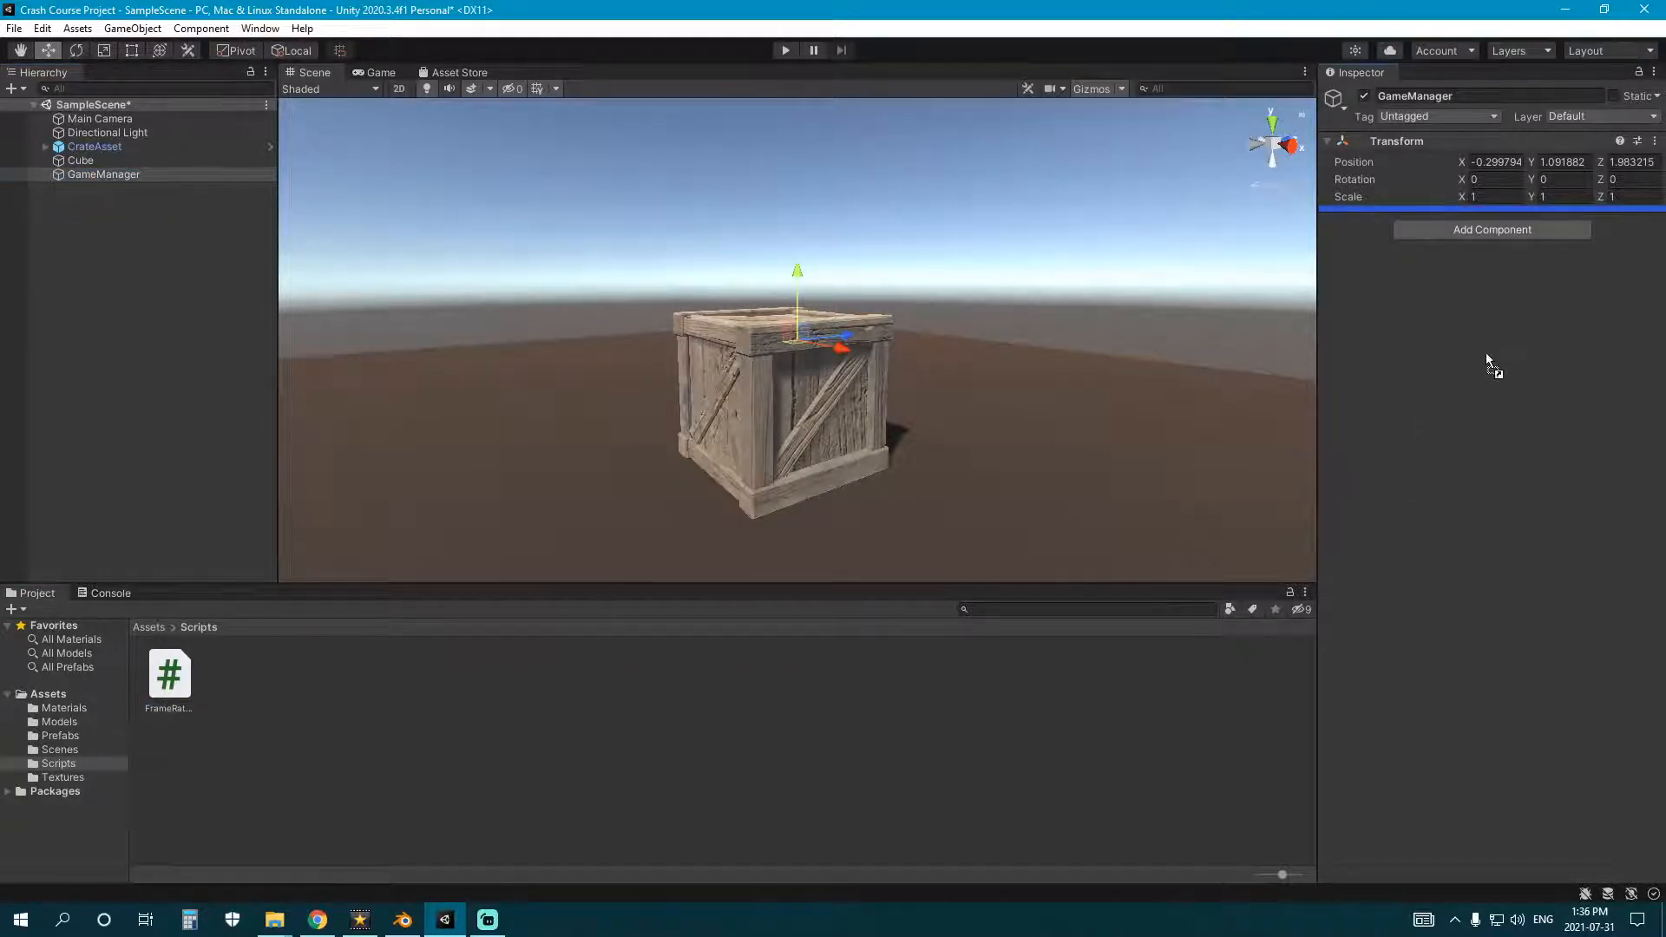
left_click_drag(1408, 465, 208, 734)
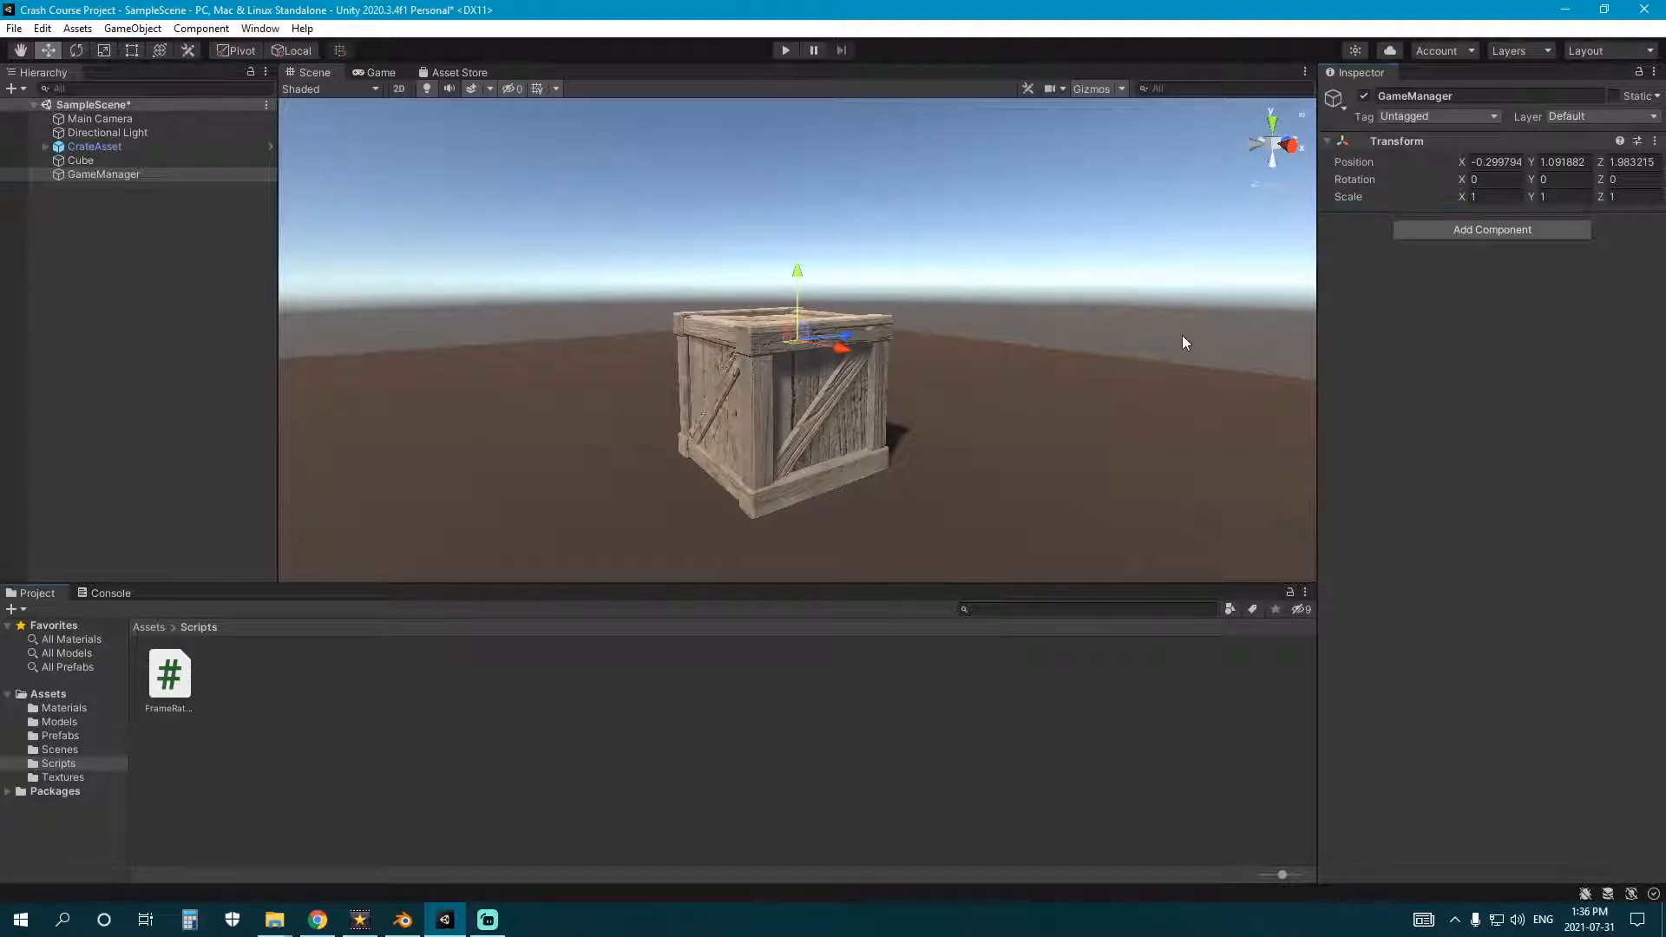
left_click(1512, 232)
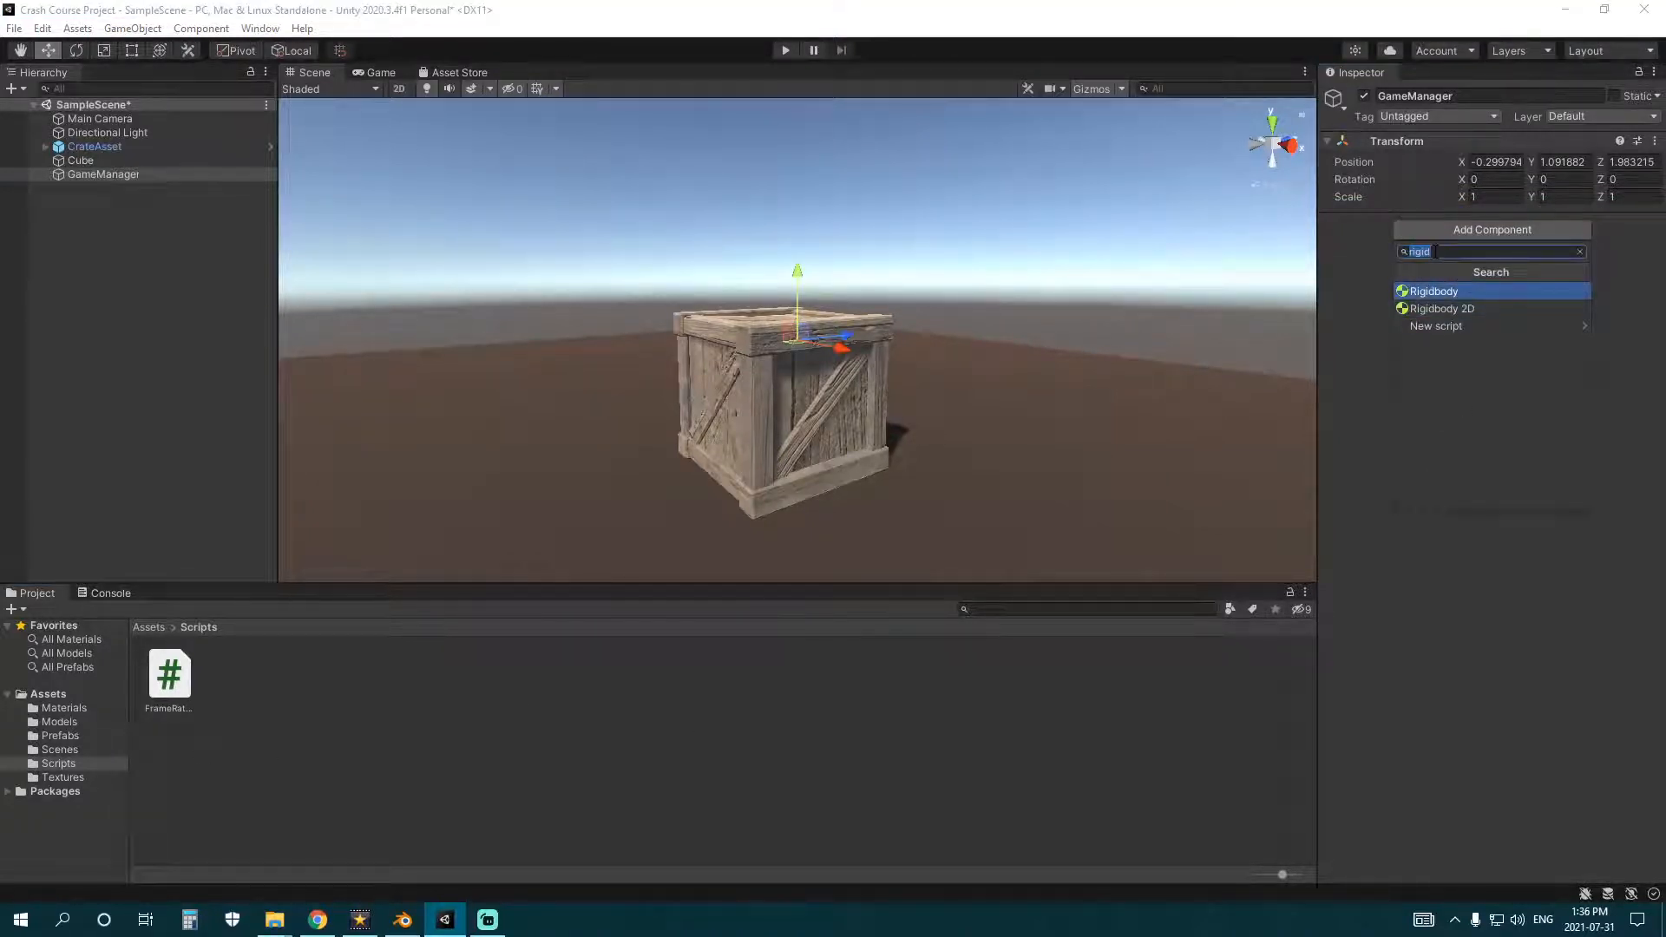
key("BackSpace")
key("BackSpace")
key("BackSpace")
key("BackSpace")
key("BackSpace")
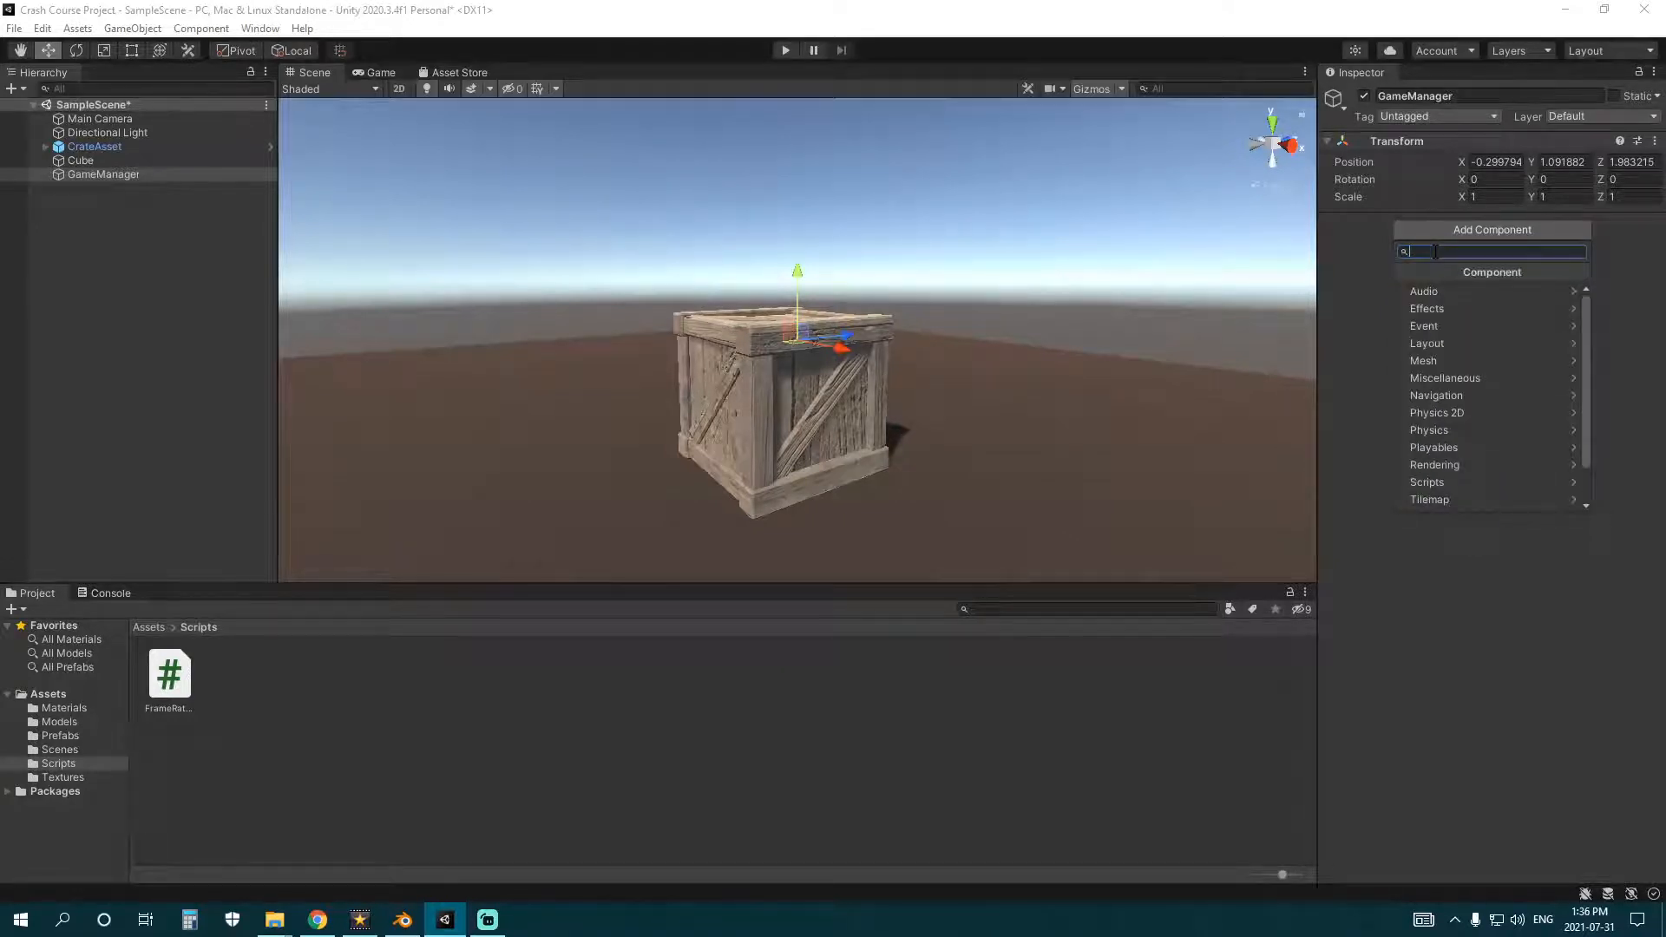
type("frame")
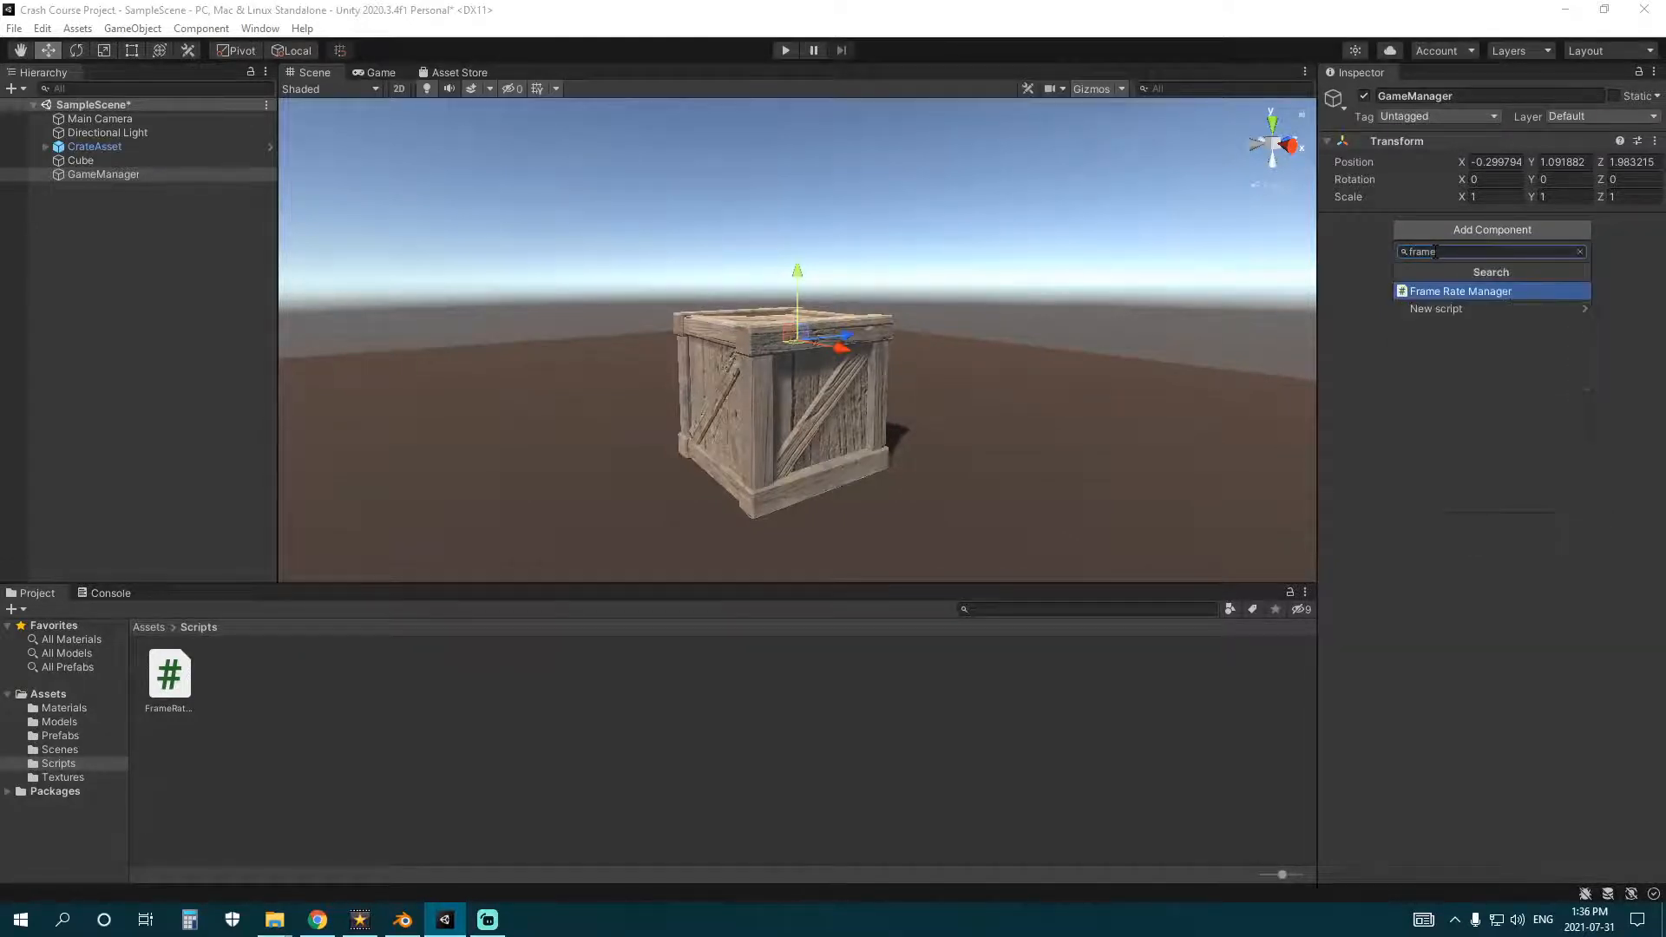
type("rate")
left_click(1469, 291)
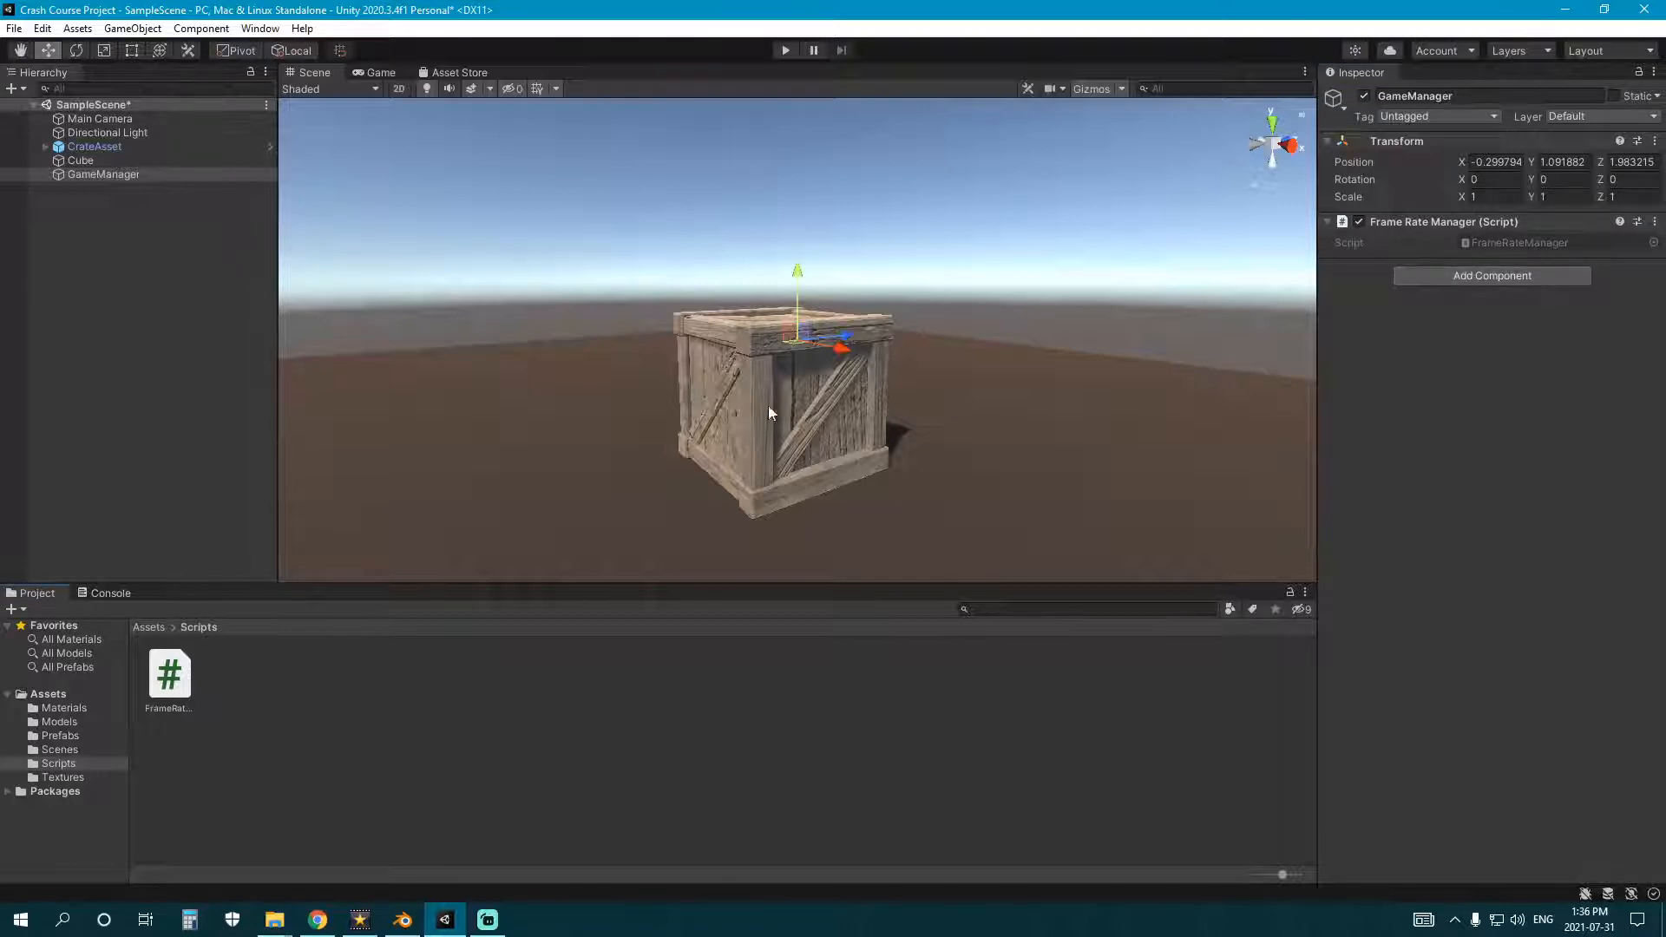
left_click(105, 240)
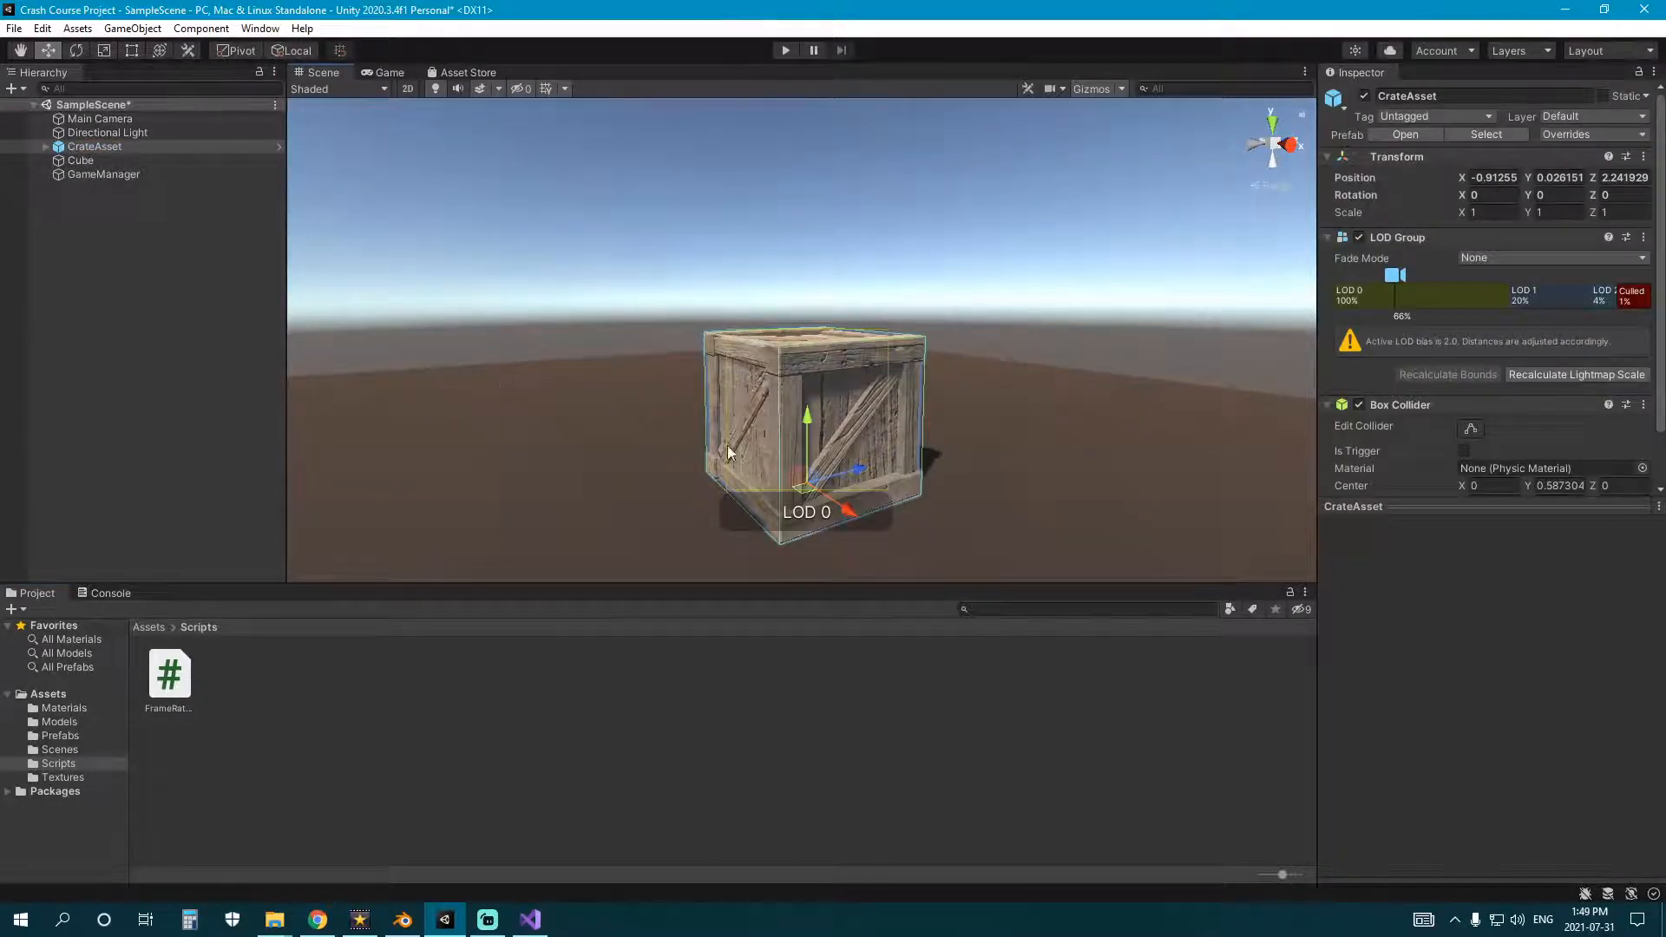
- Place the broken crate model from the Models folder into the scene beside the intact crate
left_click(360, 639)
left_click(103, 736)
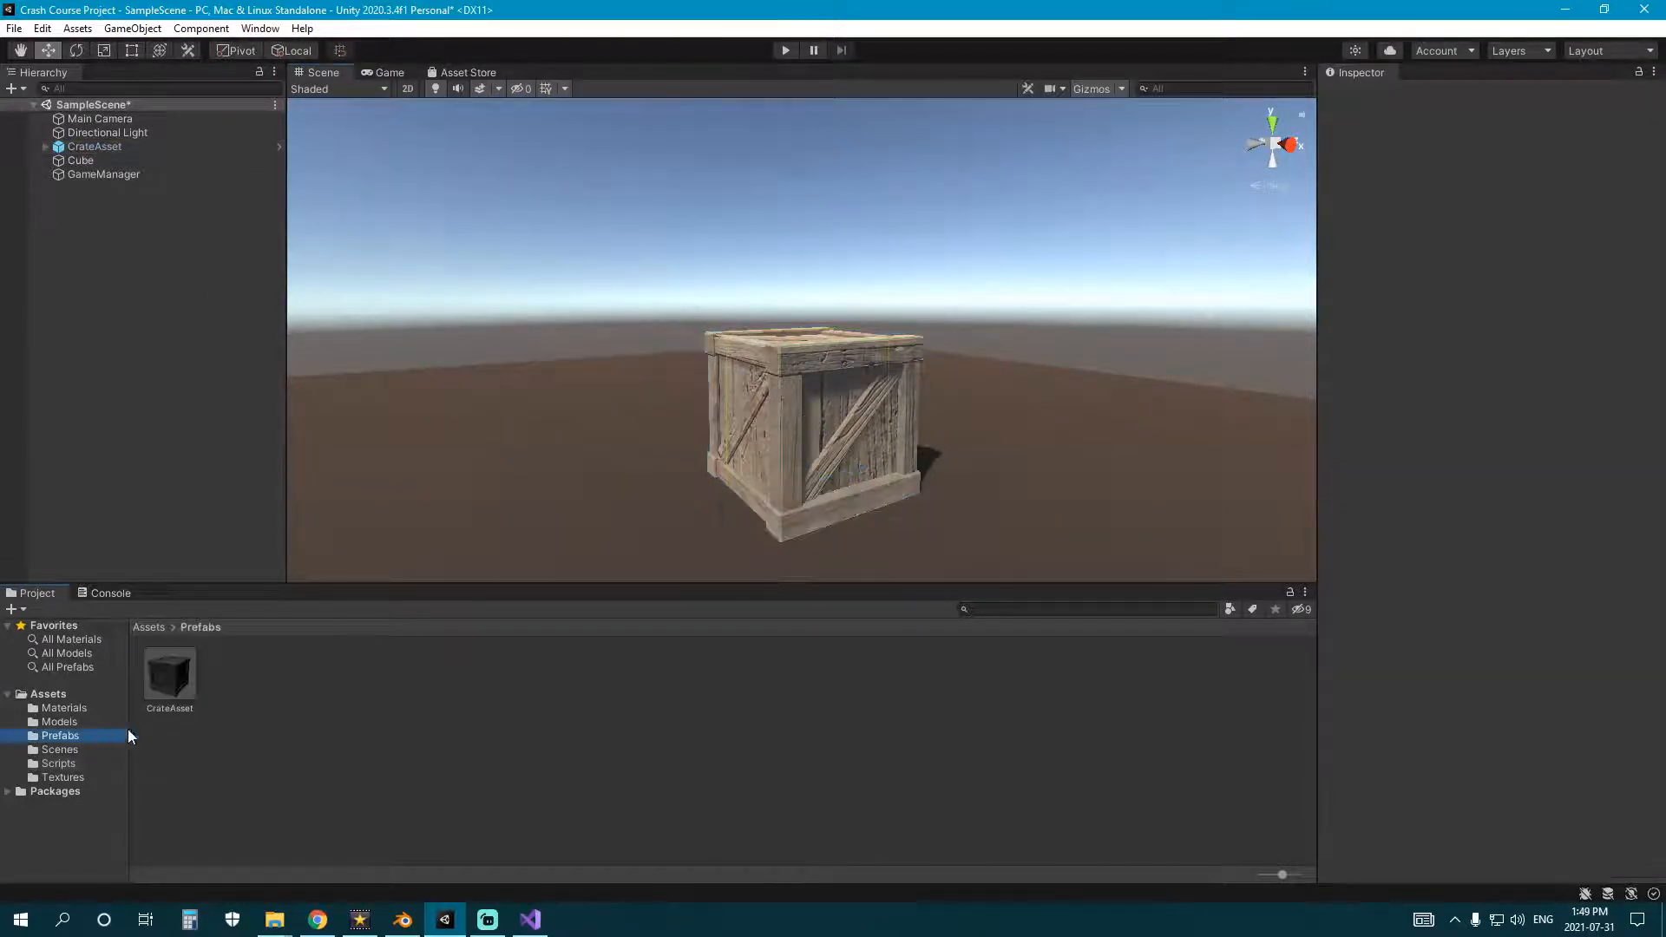
left_click(66, 722)
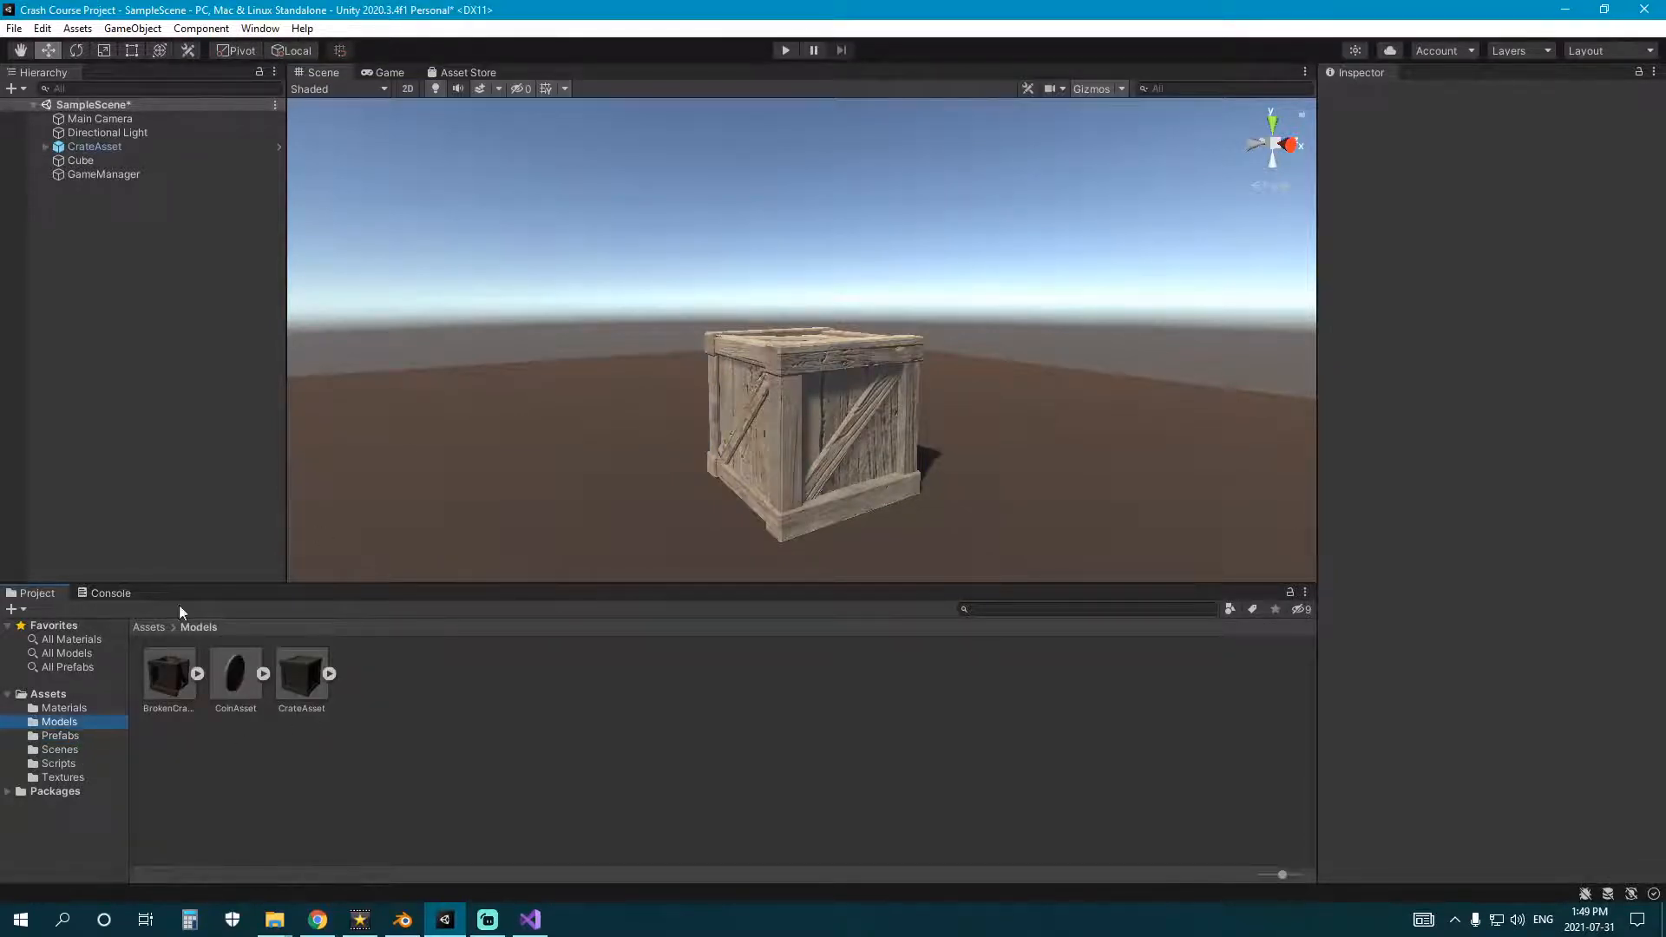
left_click_drag(169, 675, 614, 537)
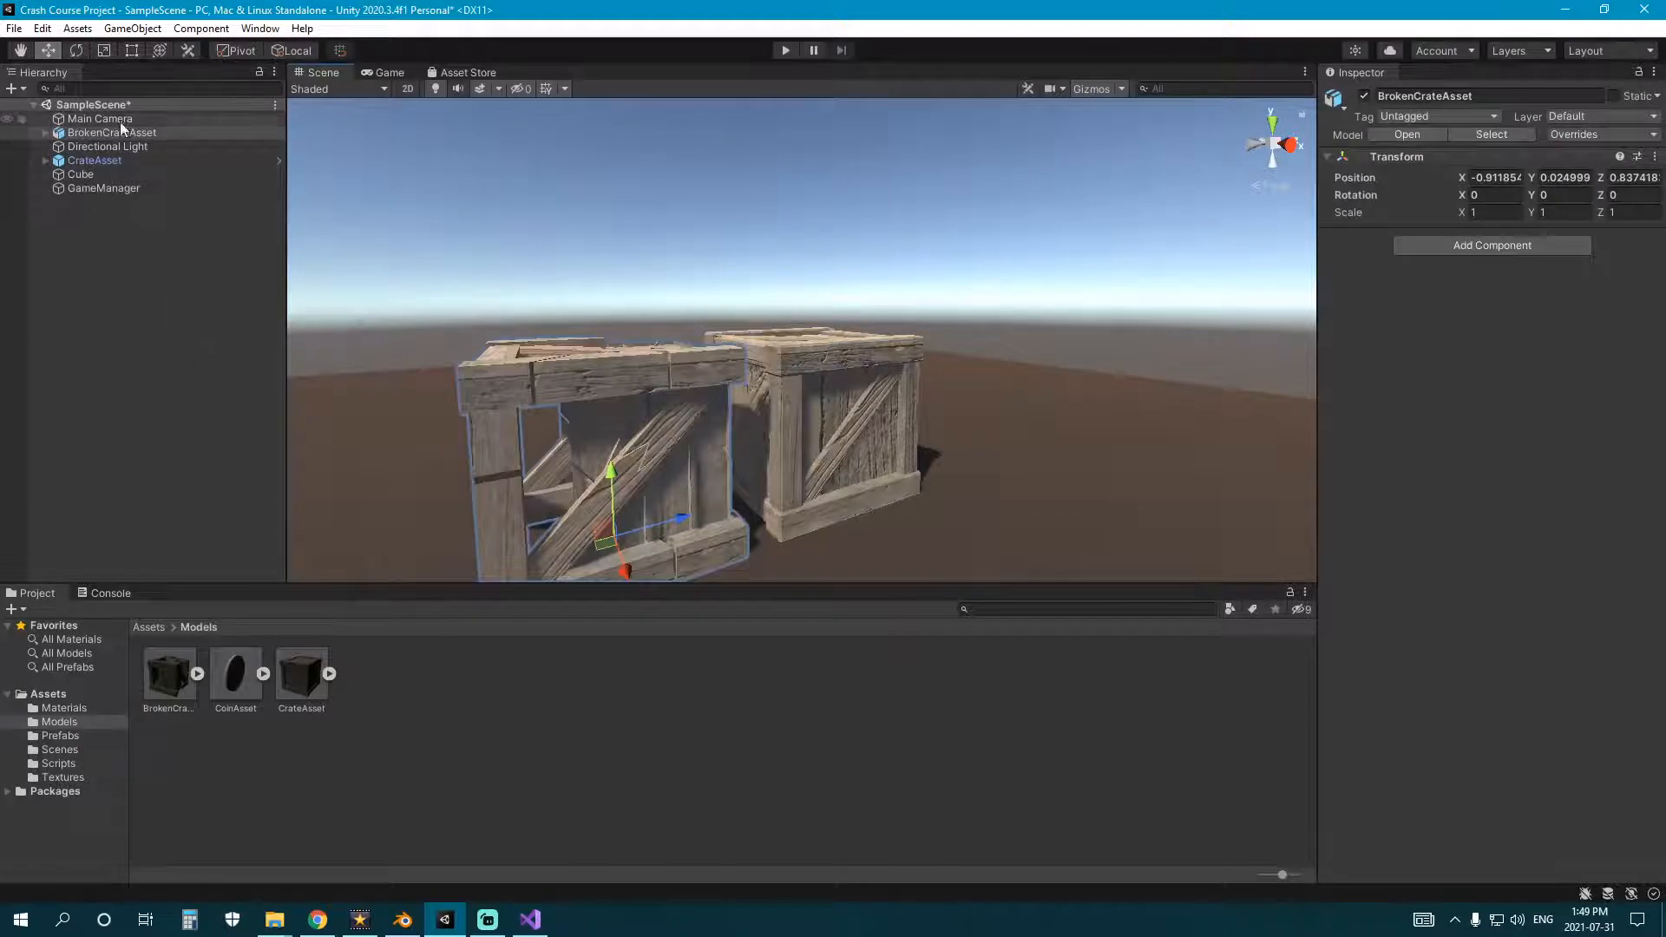
- Assign the WoodenCrate_1K material to all pieces of BrokenCrateAsset, from WoodenCrate_Broken_01 to WoodenCrate_Broken_41
left_click(47, 133)
scroll(170, 188, "down", 5)
scroll(156, 229, "up", 5)
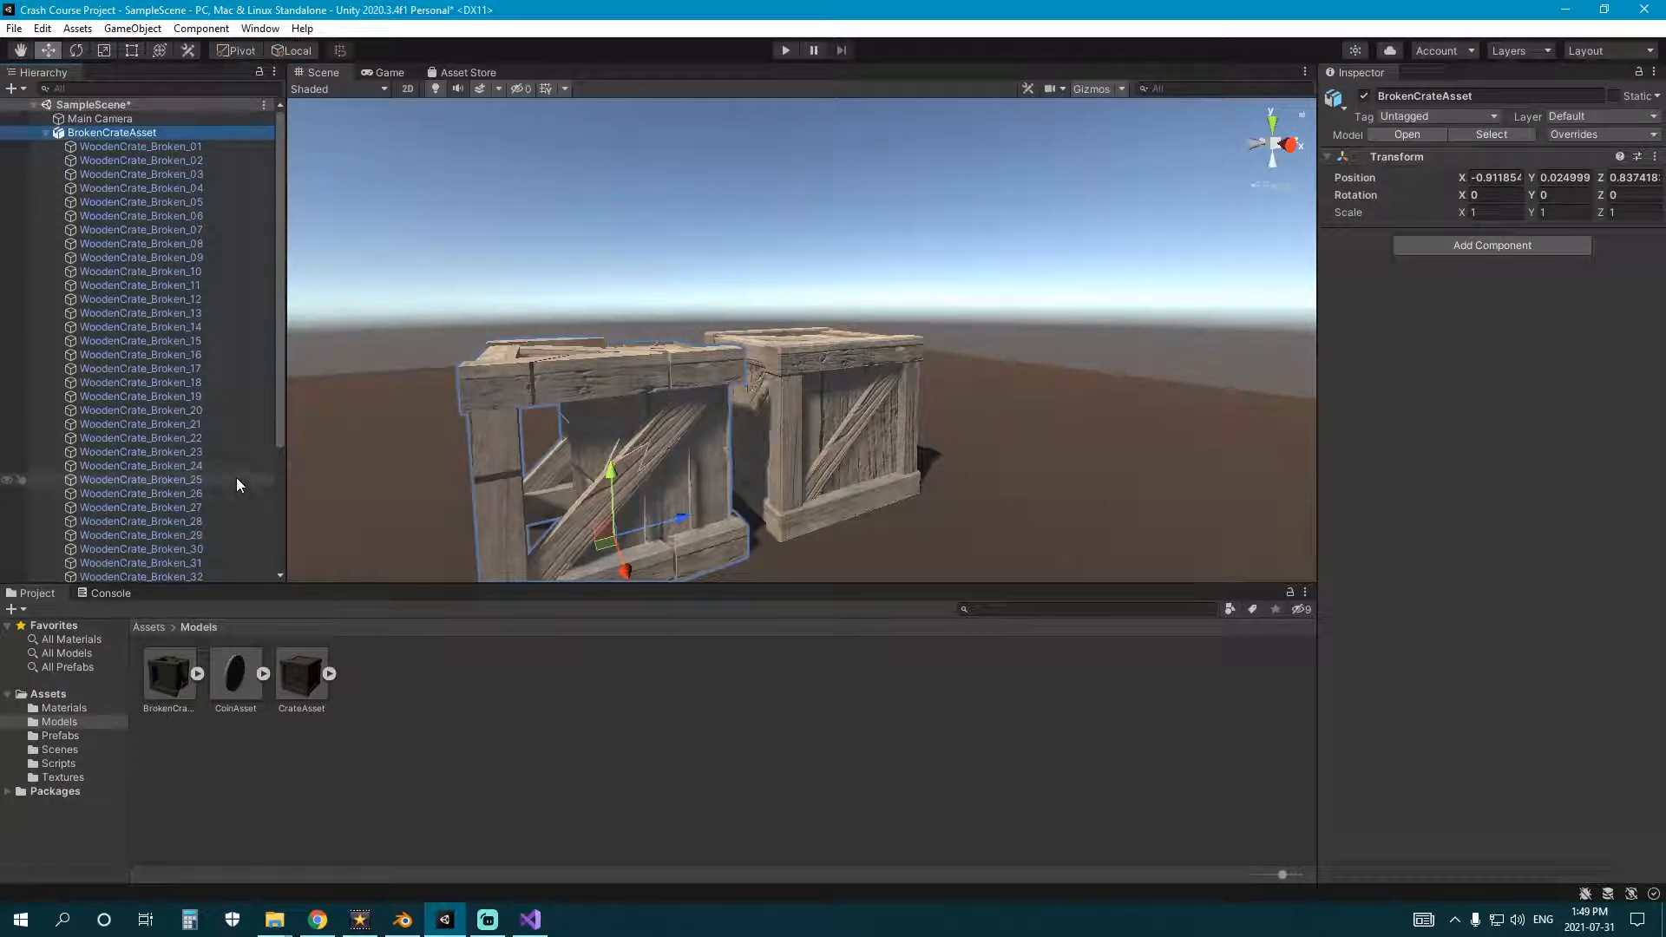
left_click(158, 146)
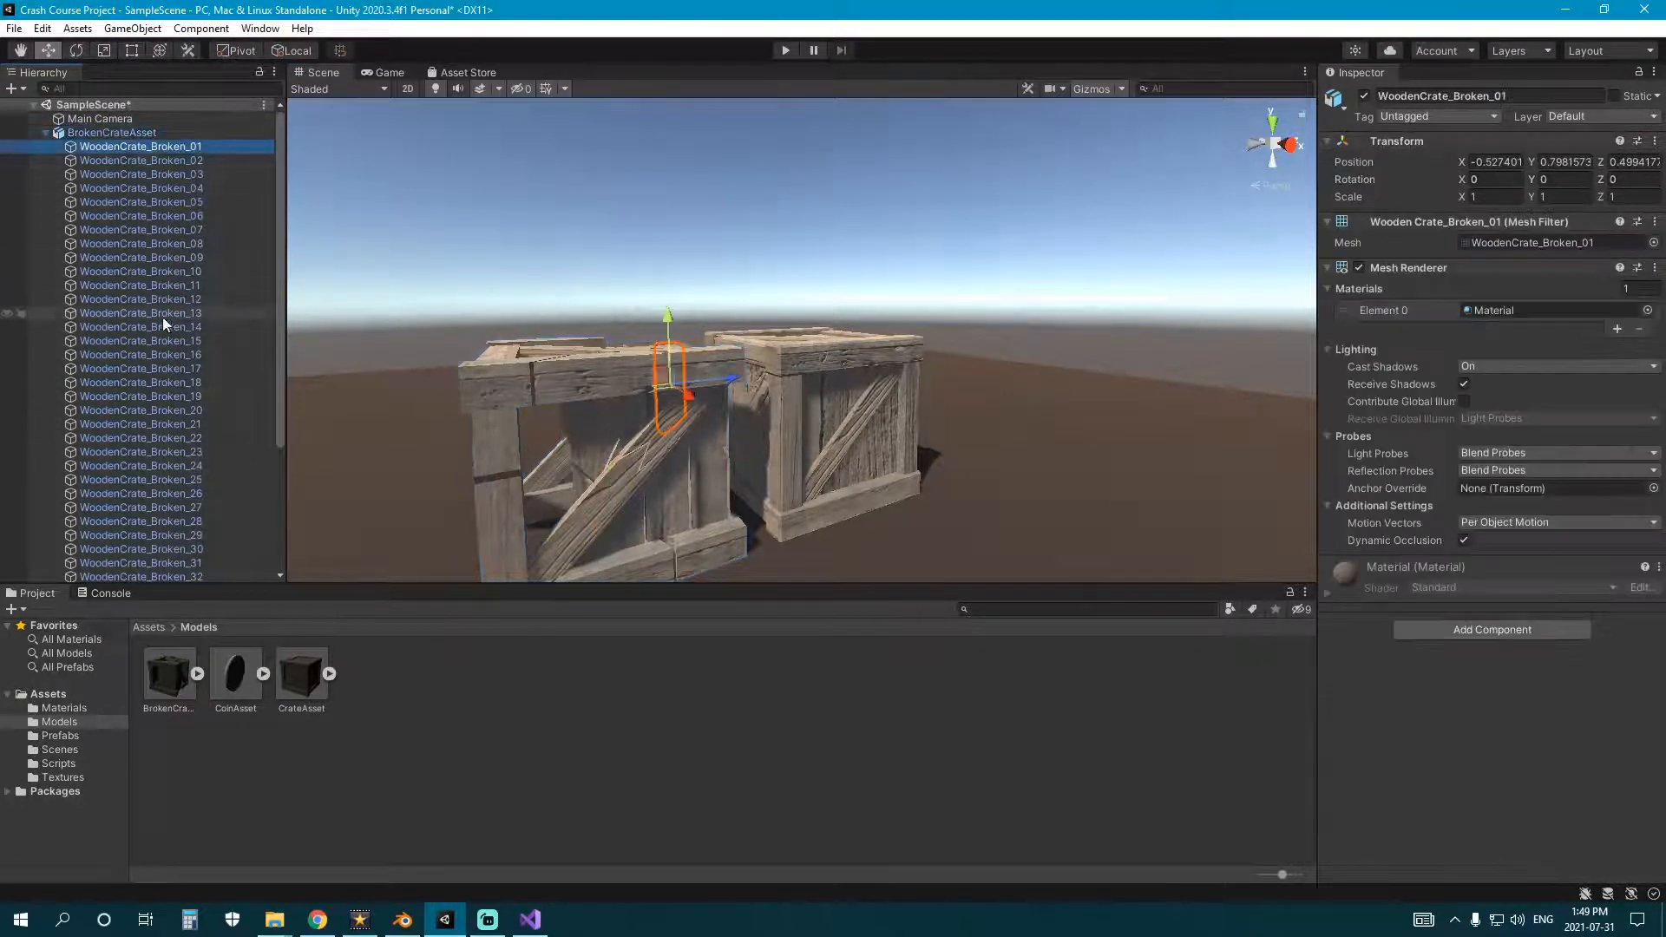
scroll(163, 316, "down", 6)
left_click(141, 519, "shift")
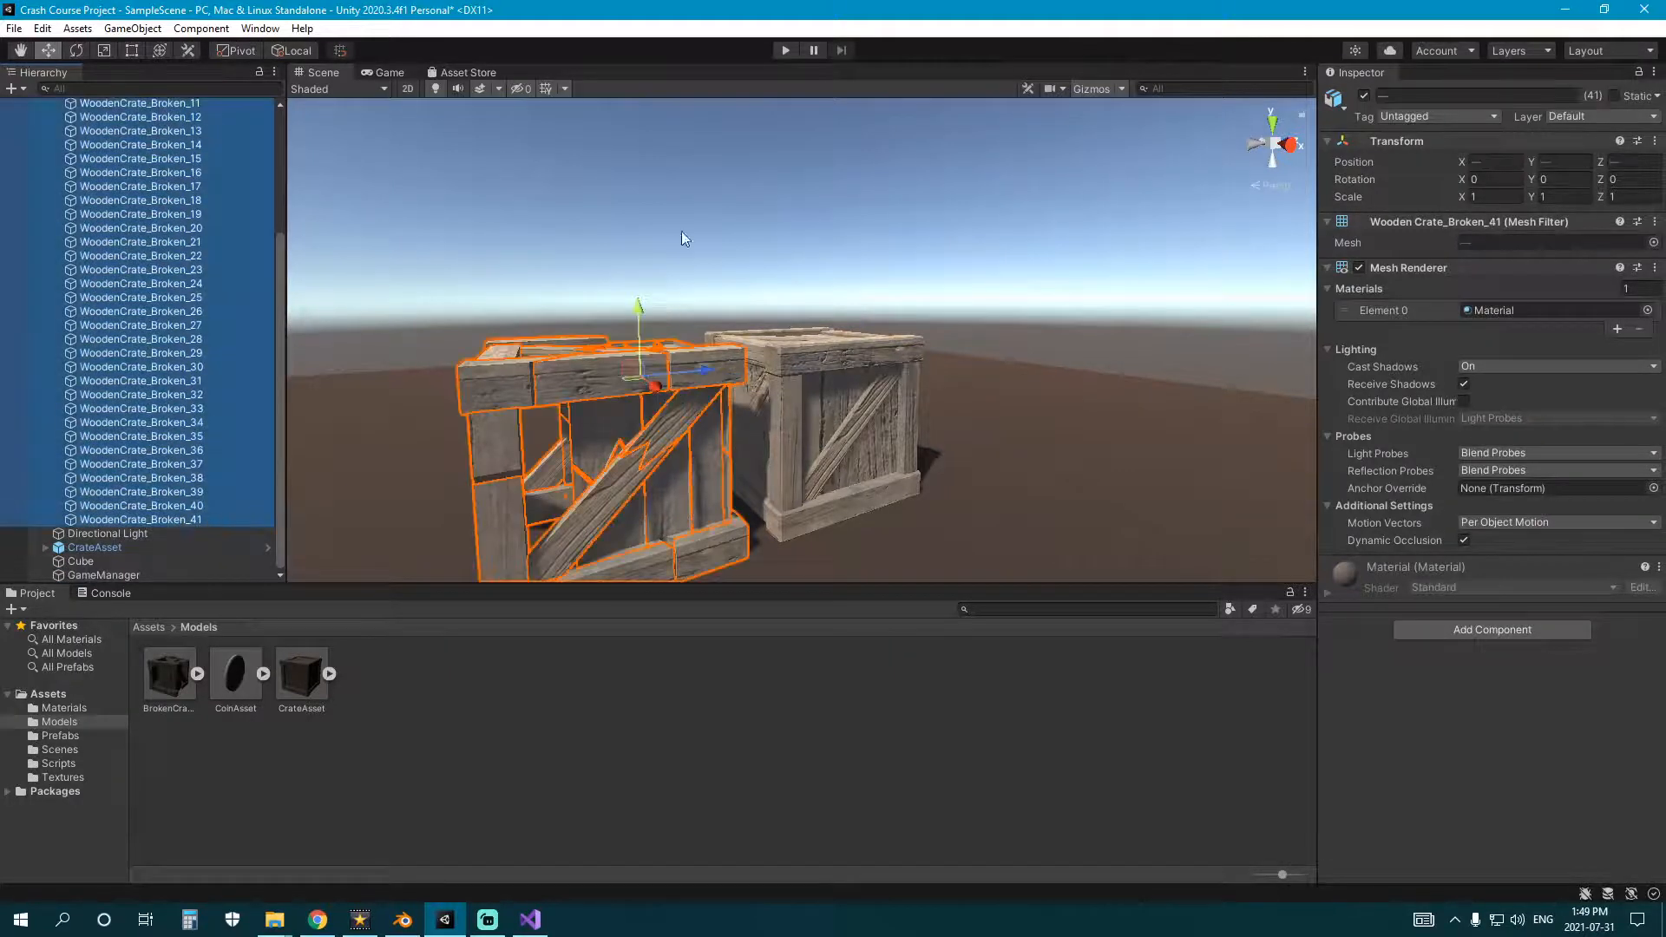
scroll(155, 363, "up", 5)
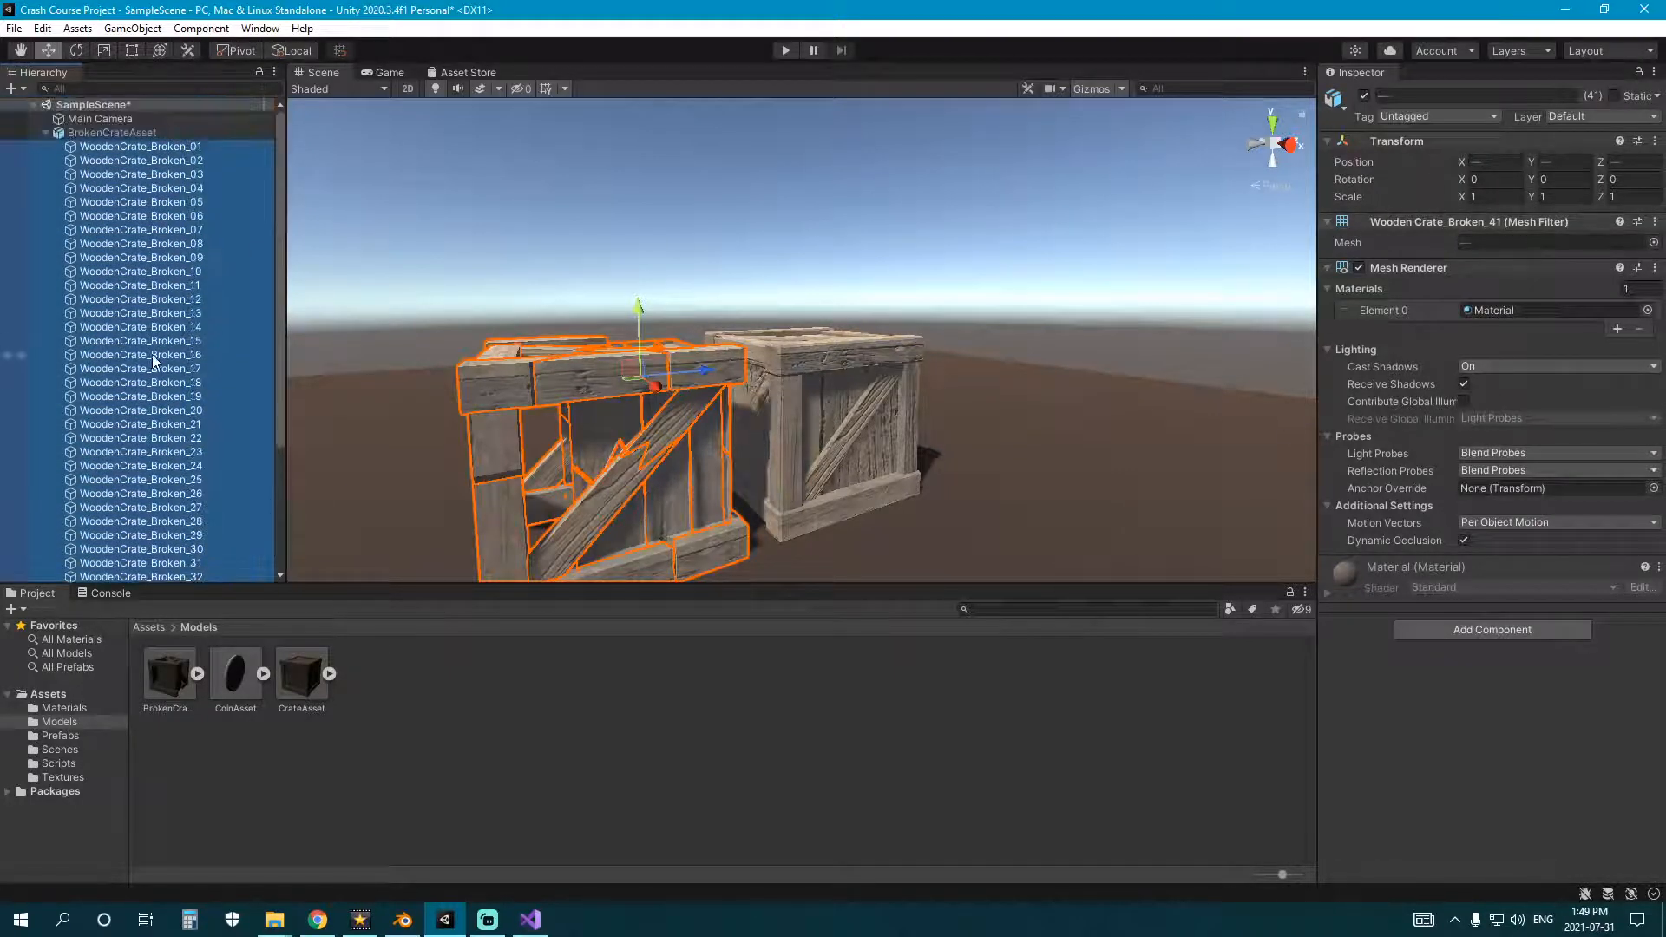
scroll(152, 361, "down", 5)
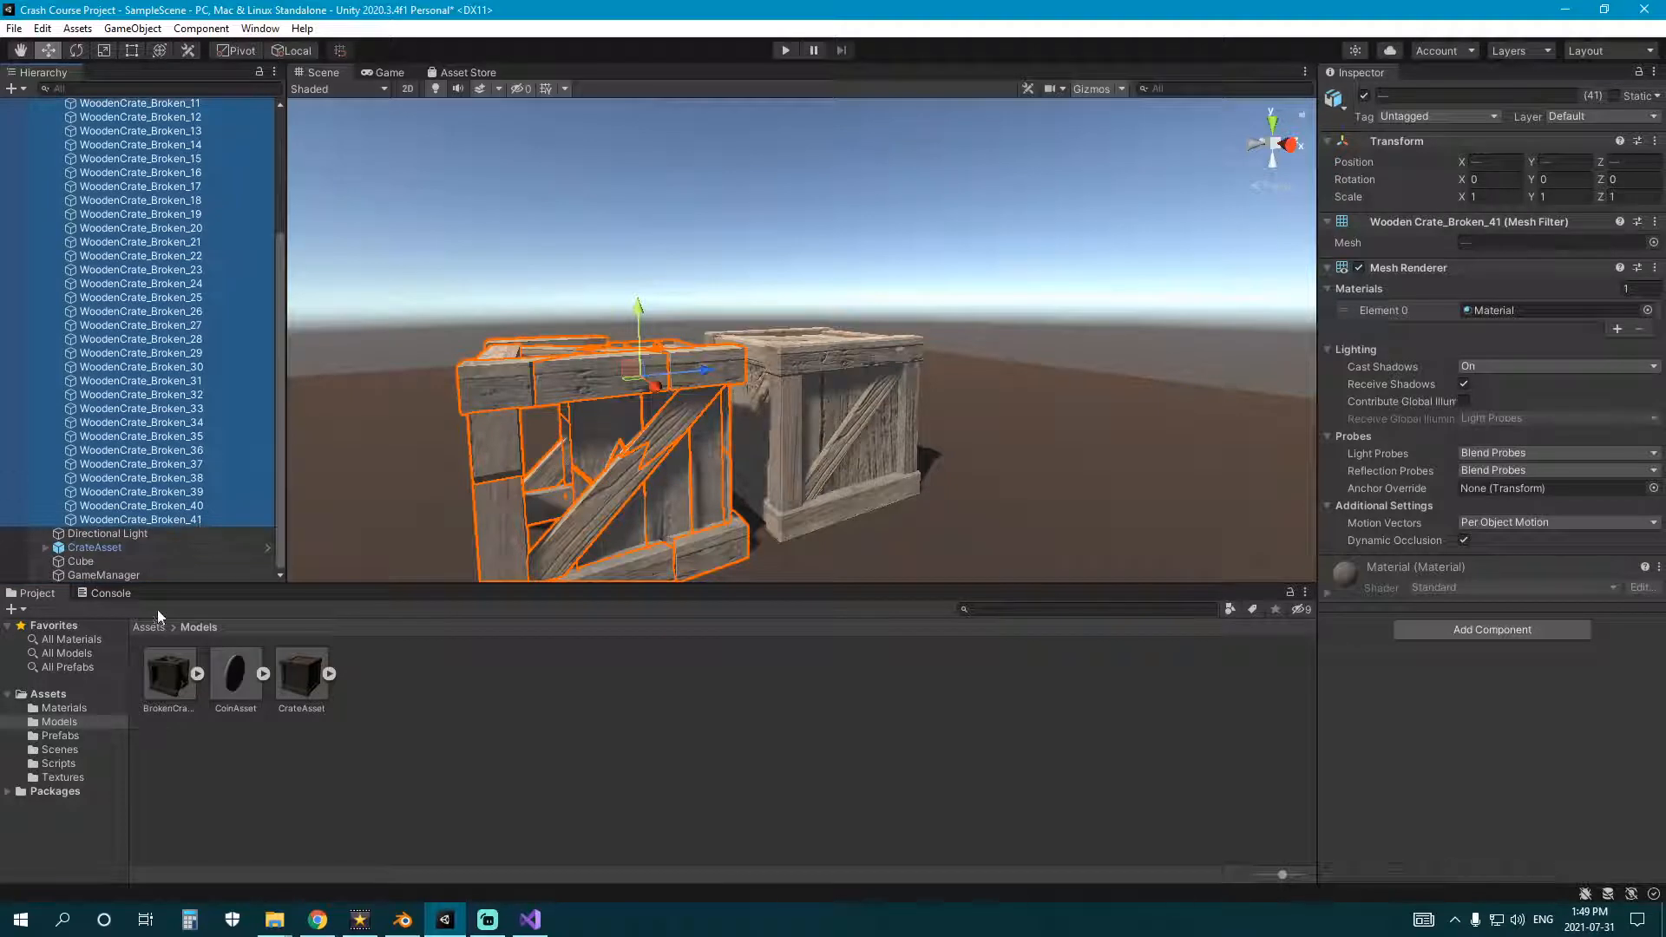
left_click(76, 708)
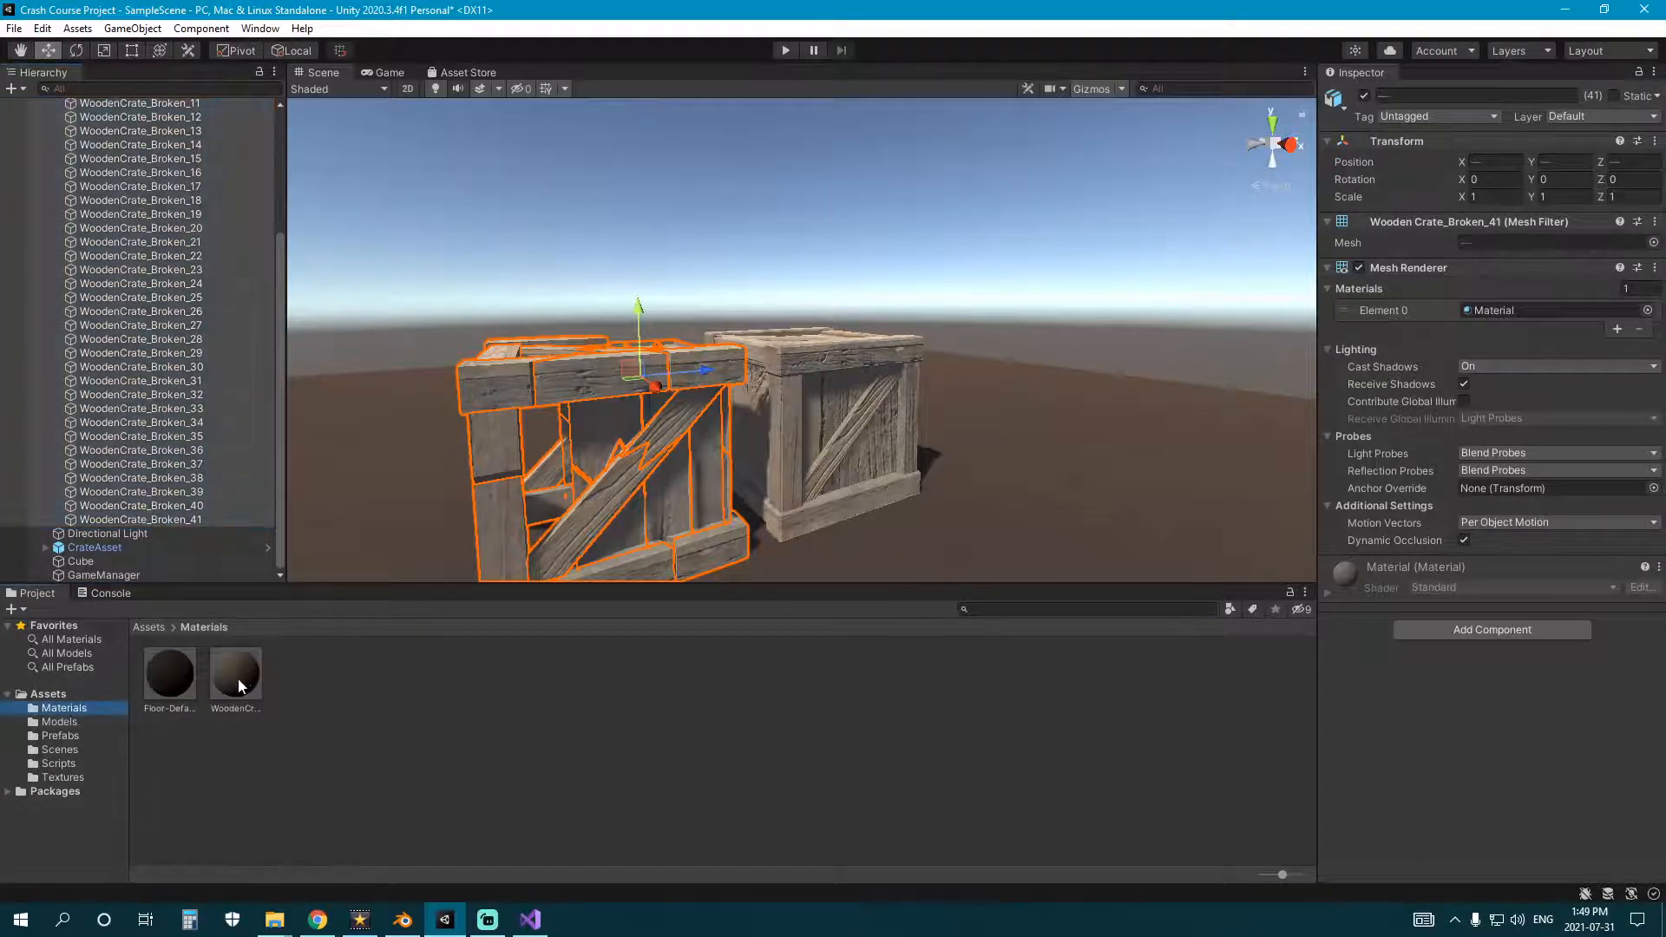
left_click_drag(242, 682, 1508, 311)
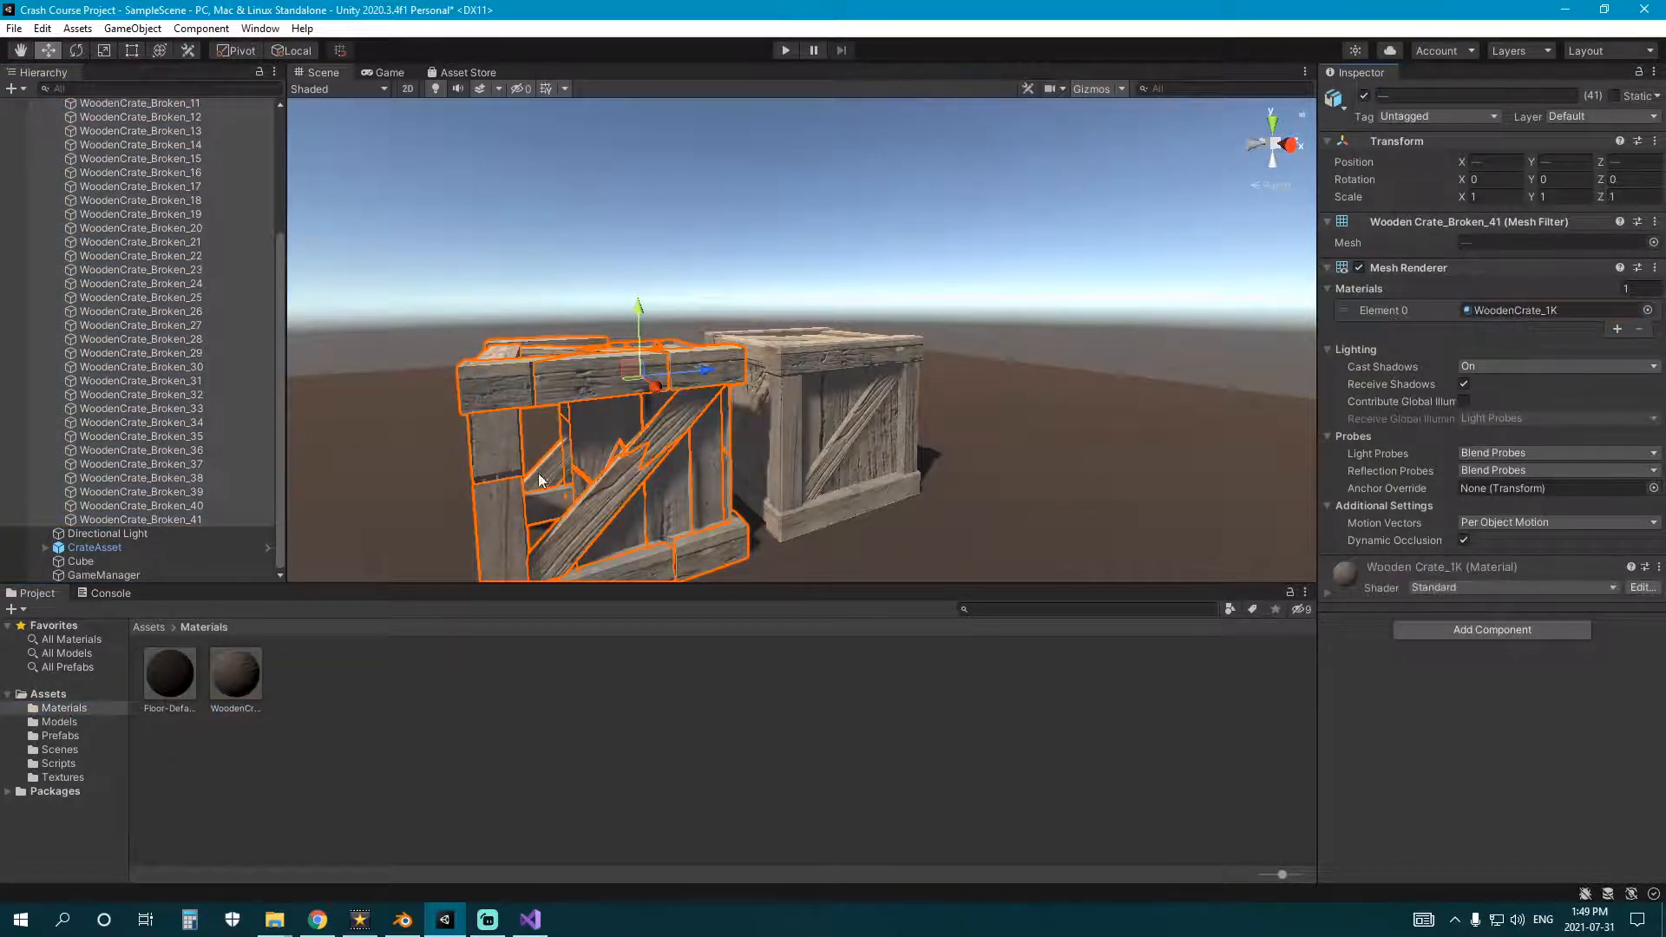
left_click(689, 766)
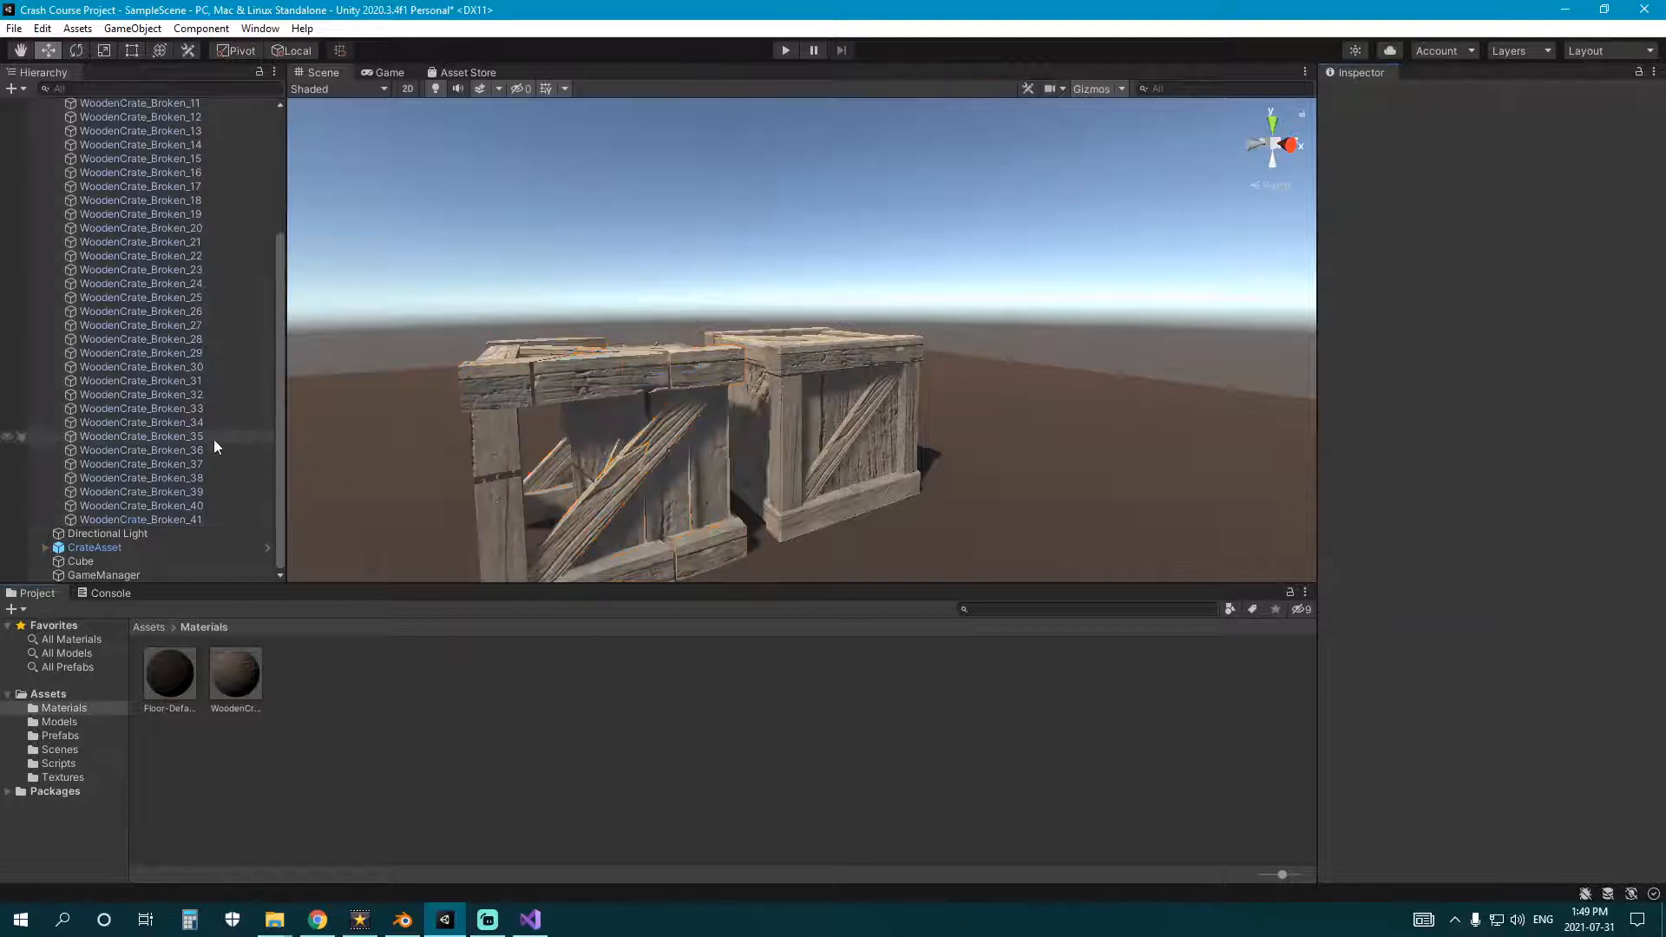
- Add a Box Collider to all the child pieces WoodenCrate_Broken_01 to WoodenCrate_Broken_41, leaving out the BrokenCrateAsset parent
scroll(174, 445, "up", 5)
left_click(179, 146)
scroll(142, 278, "down", 5)
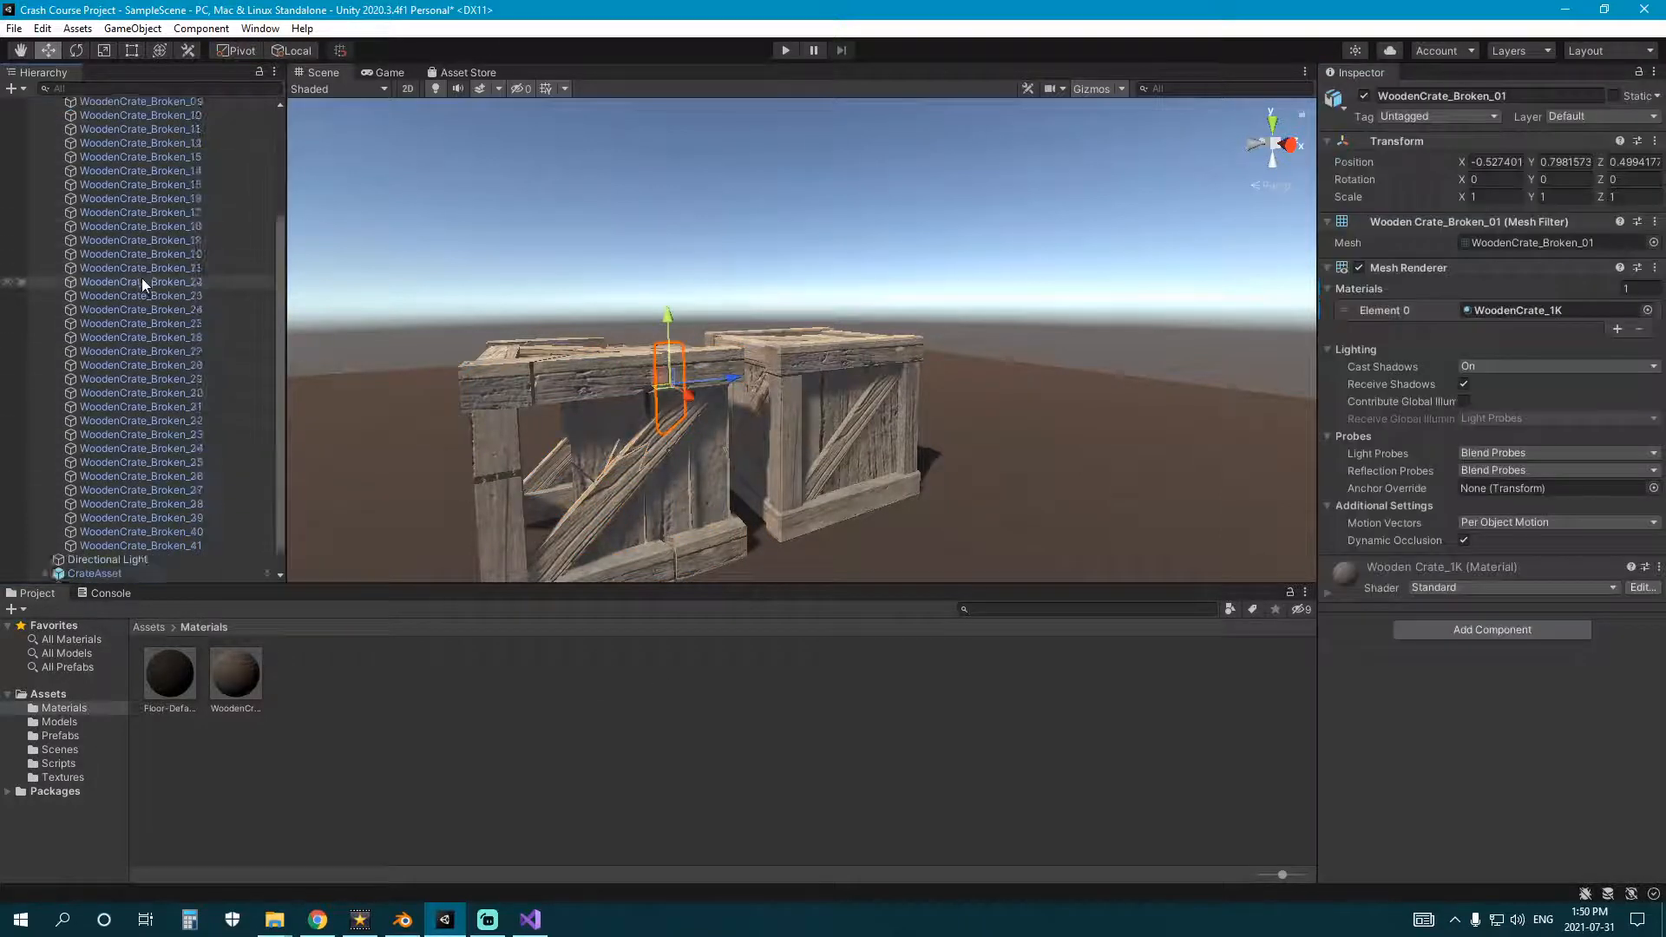
left_click(170, 518, "shift")
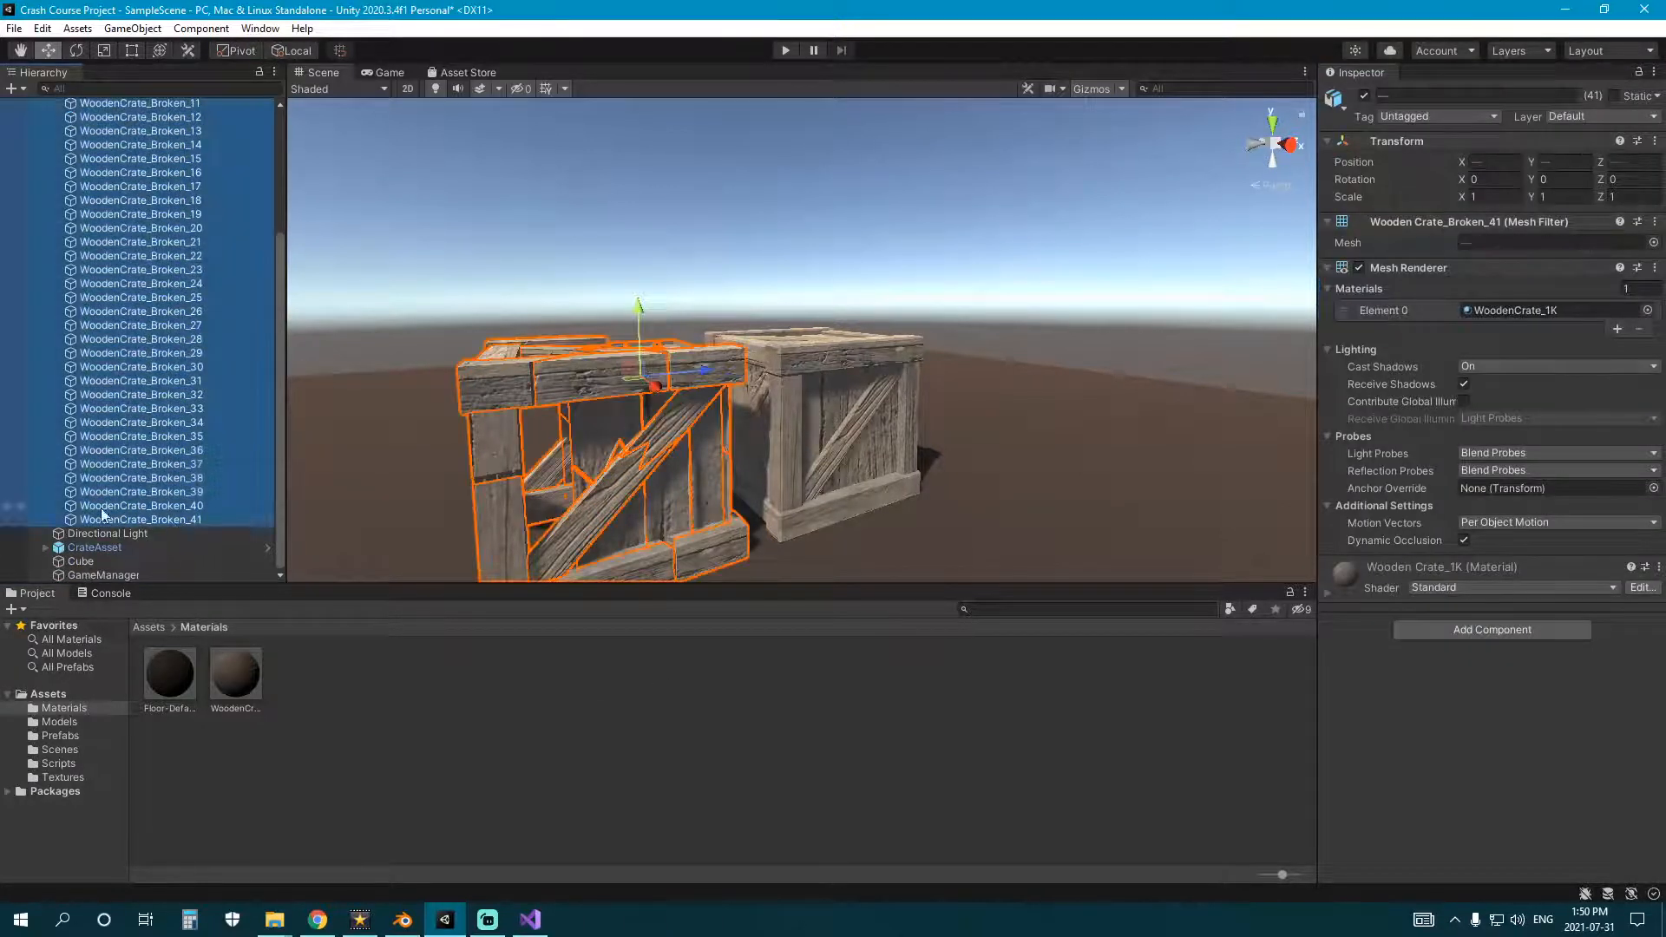
scroll(141, 408, "up", 5)
left_click(189, 145)
scroll(181, 279, "down", 5)
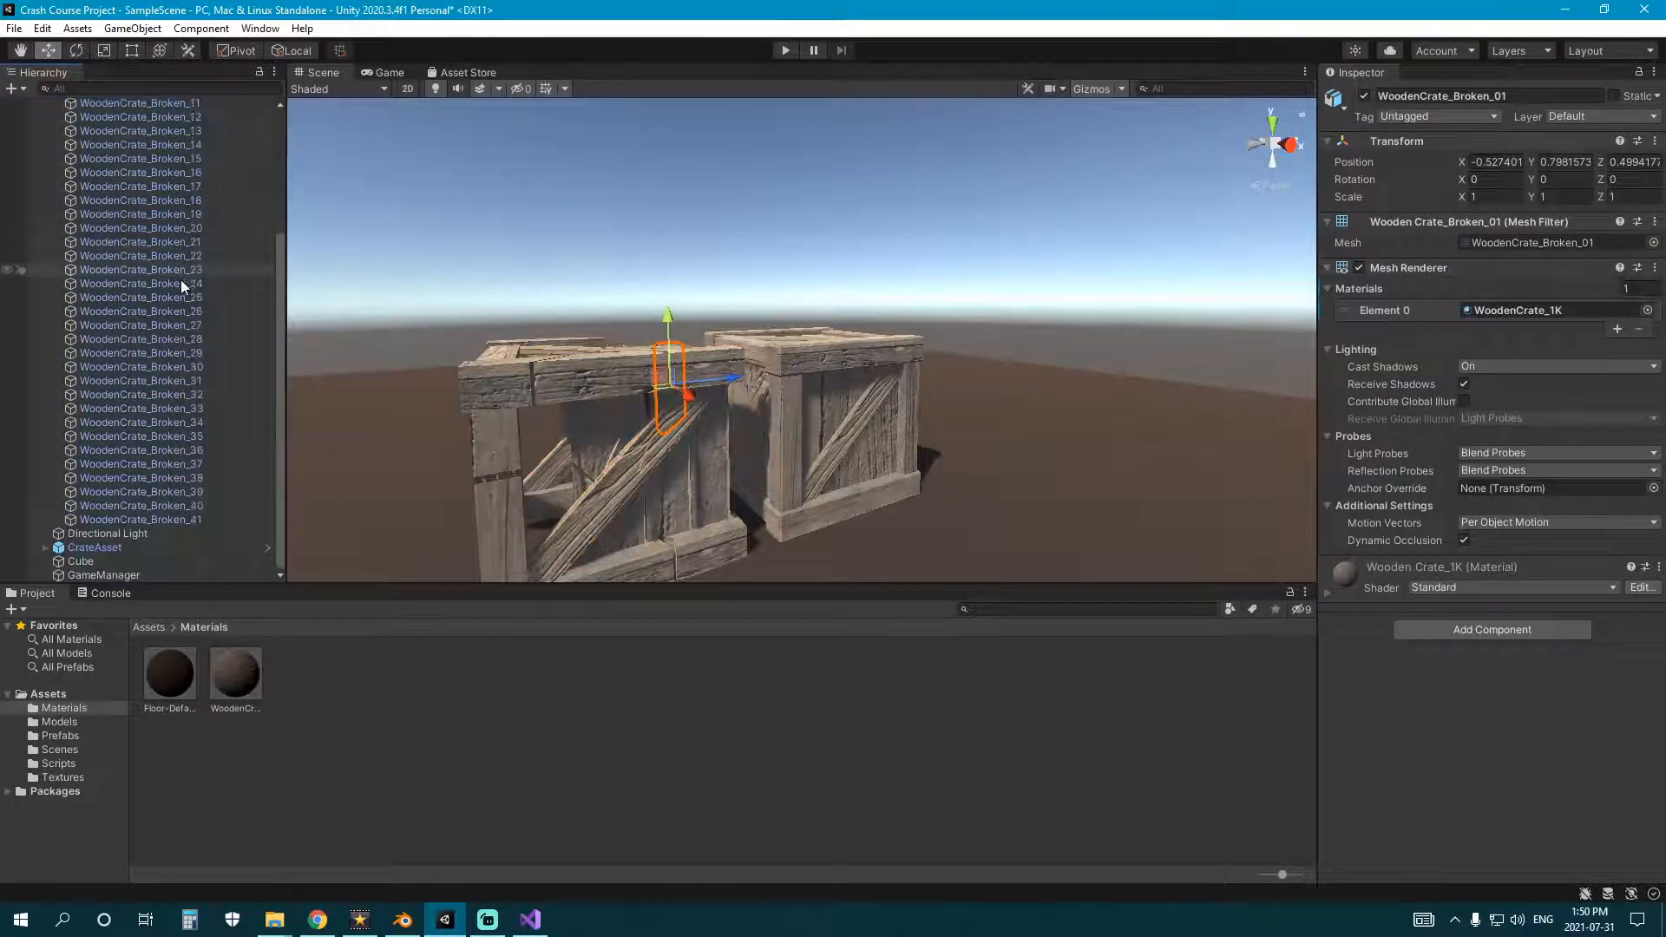
left_click(211, 518, "shift")
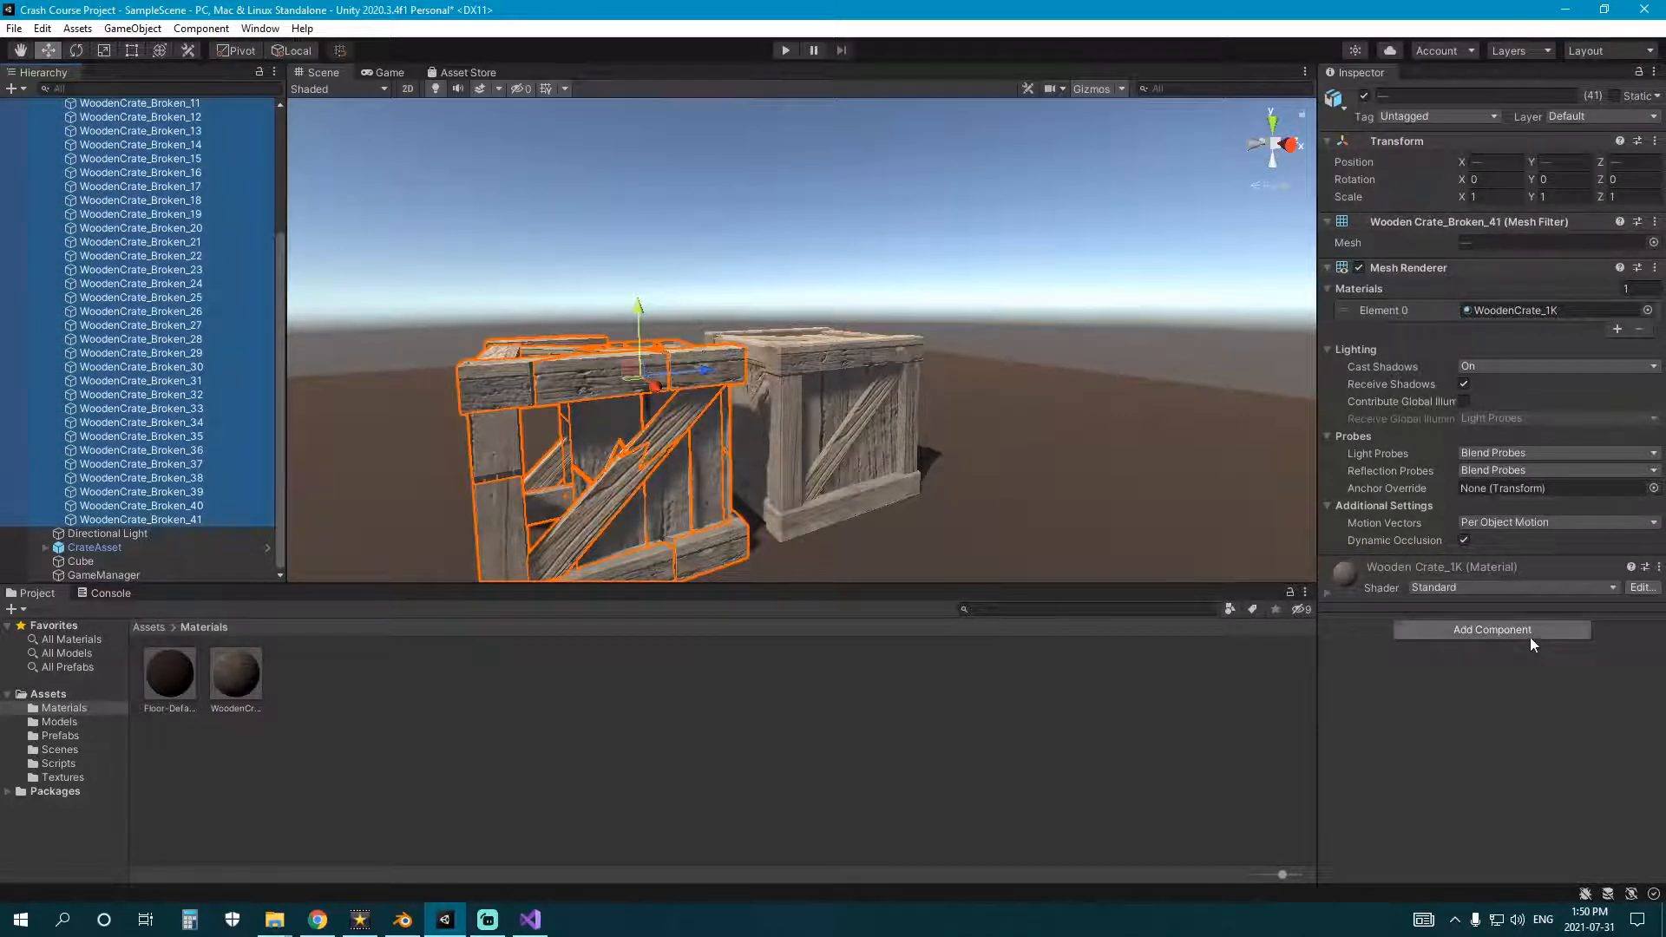
scroll(192, 229, "up", 4)
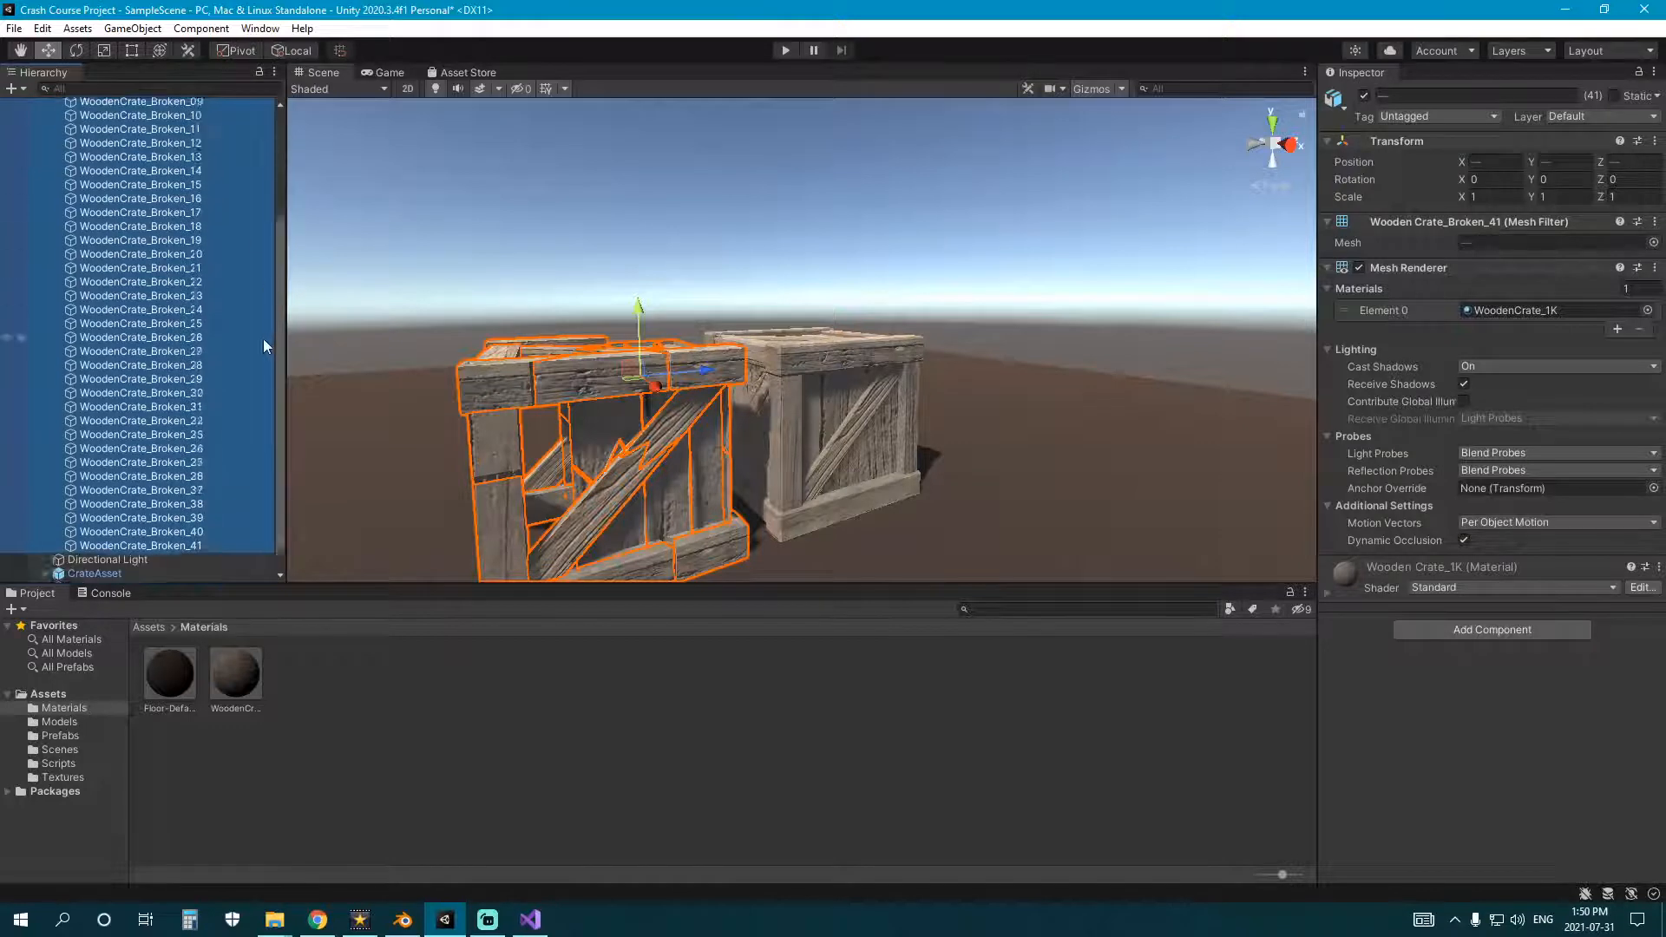
scroll(170, 141, "up", 3)
left_click(112, 131, "ctrl")
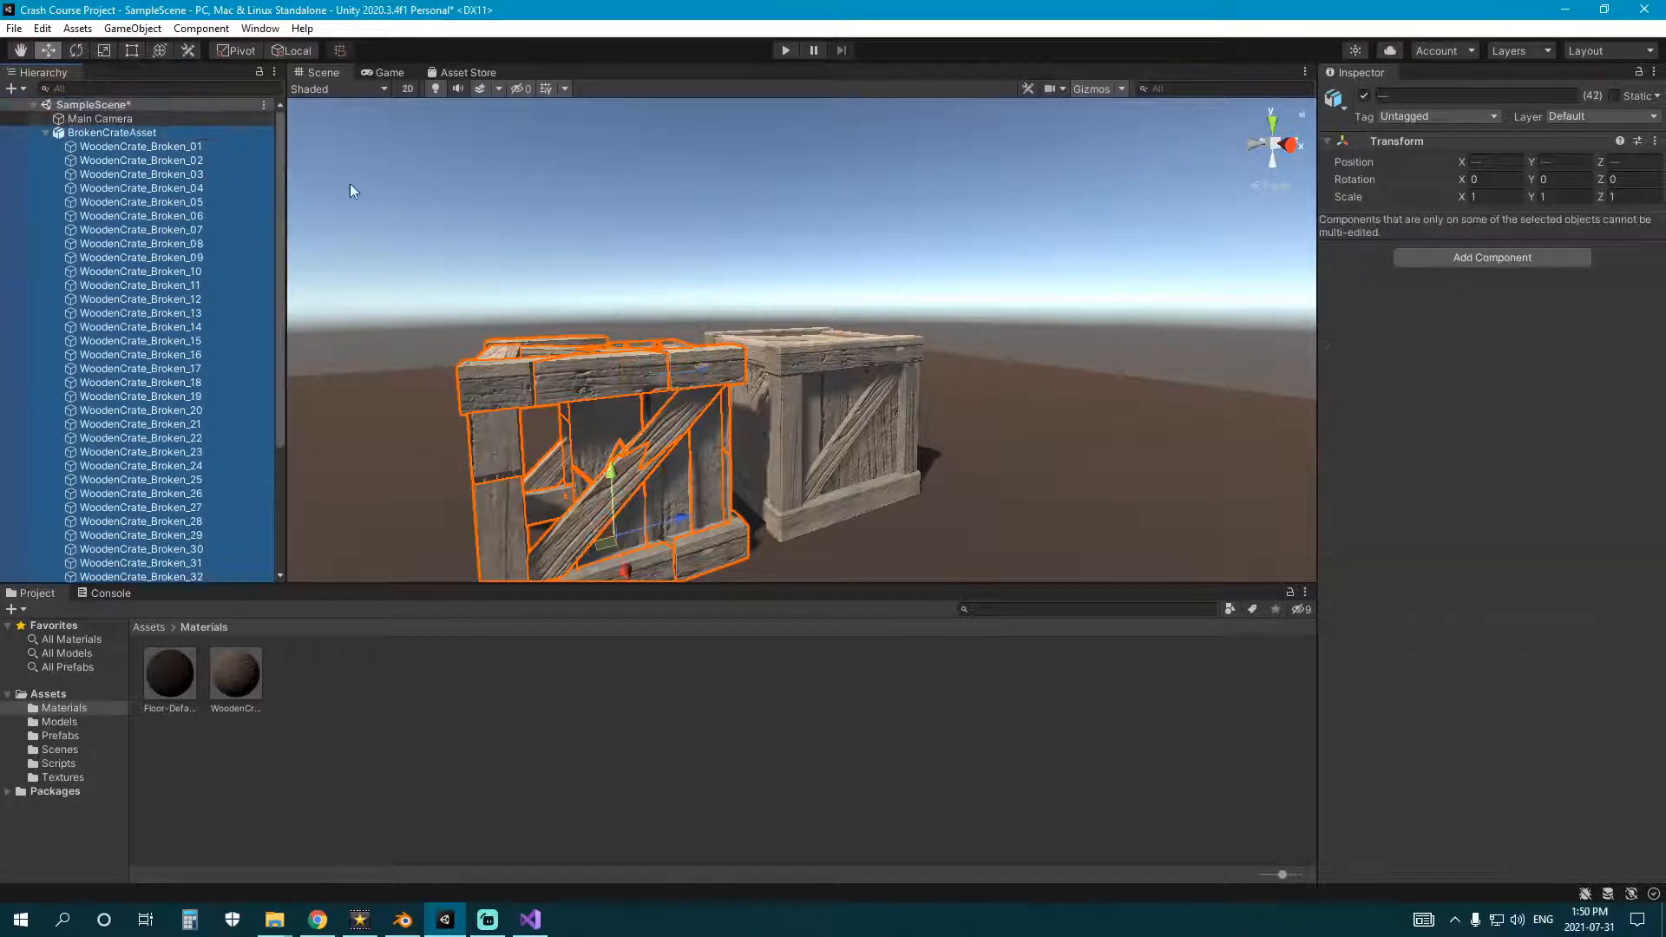
left_click(112, 132, "ctrl")
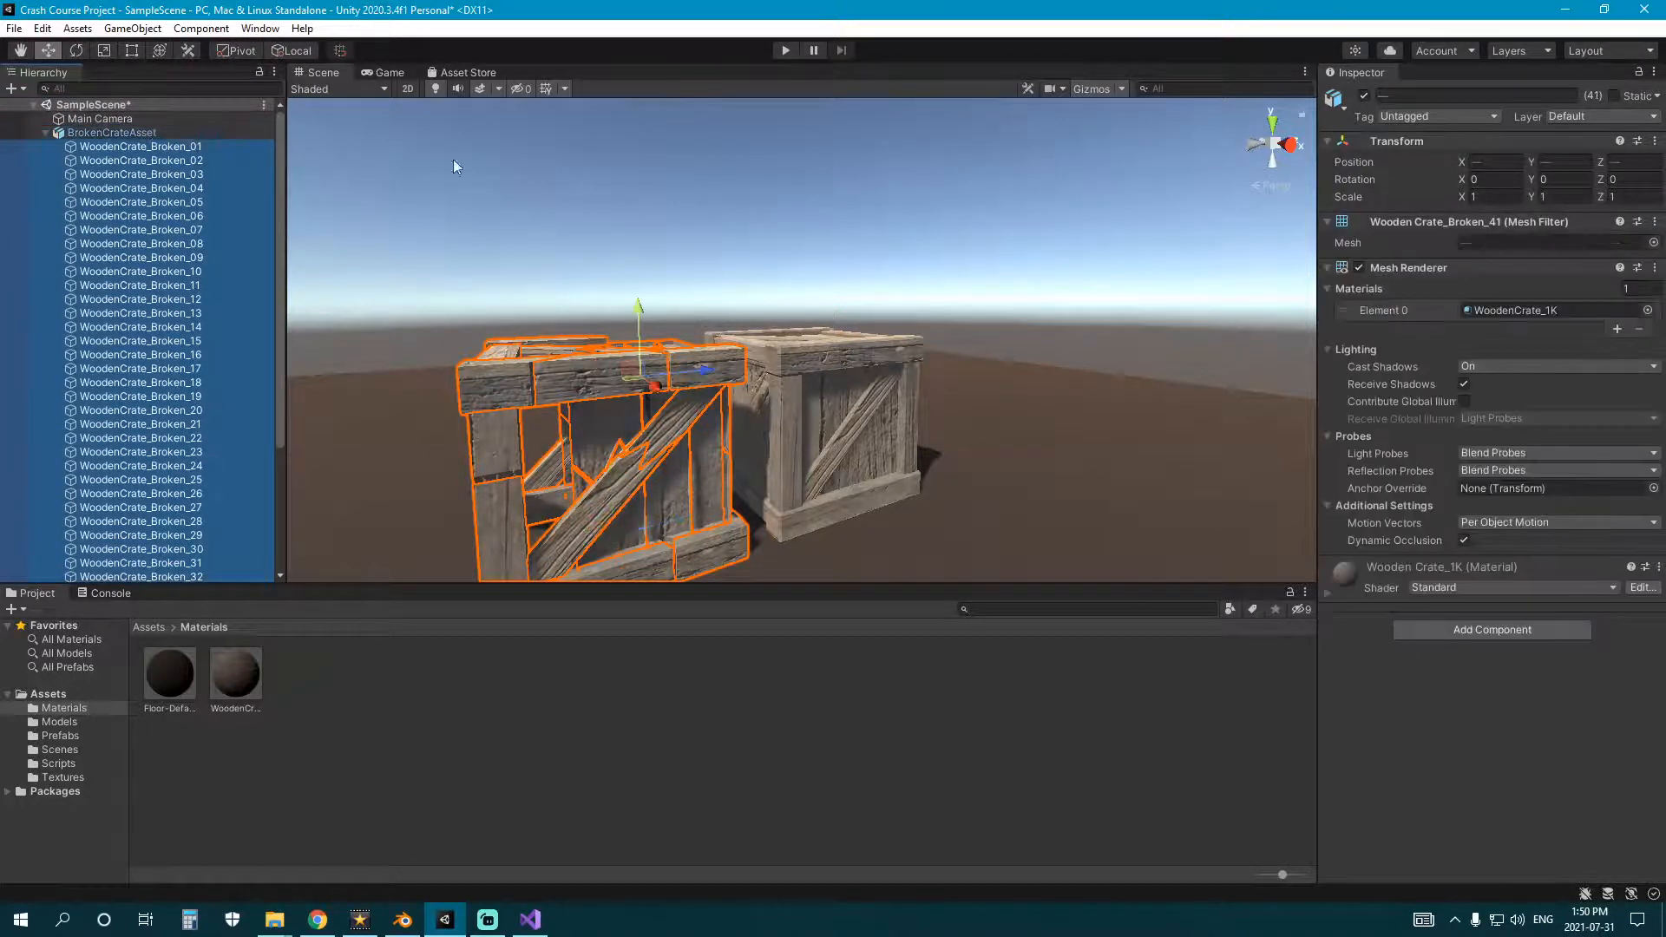
left_click(1510, 623)
type("collider")
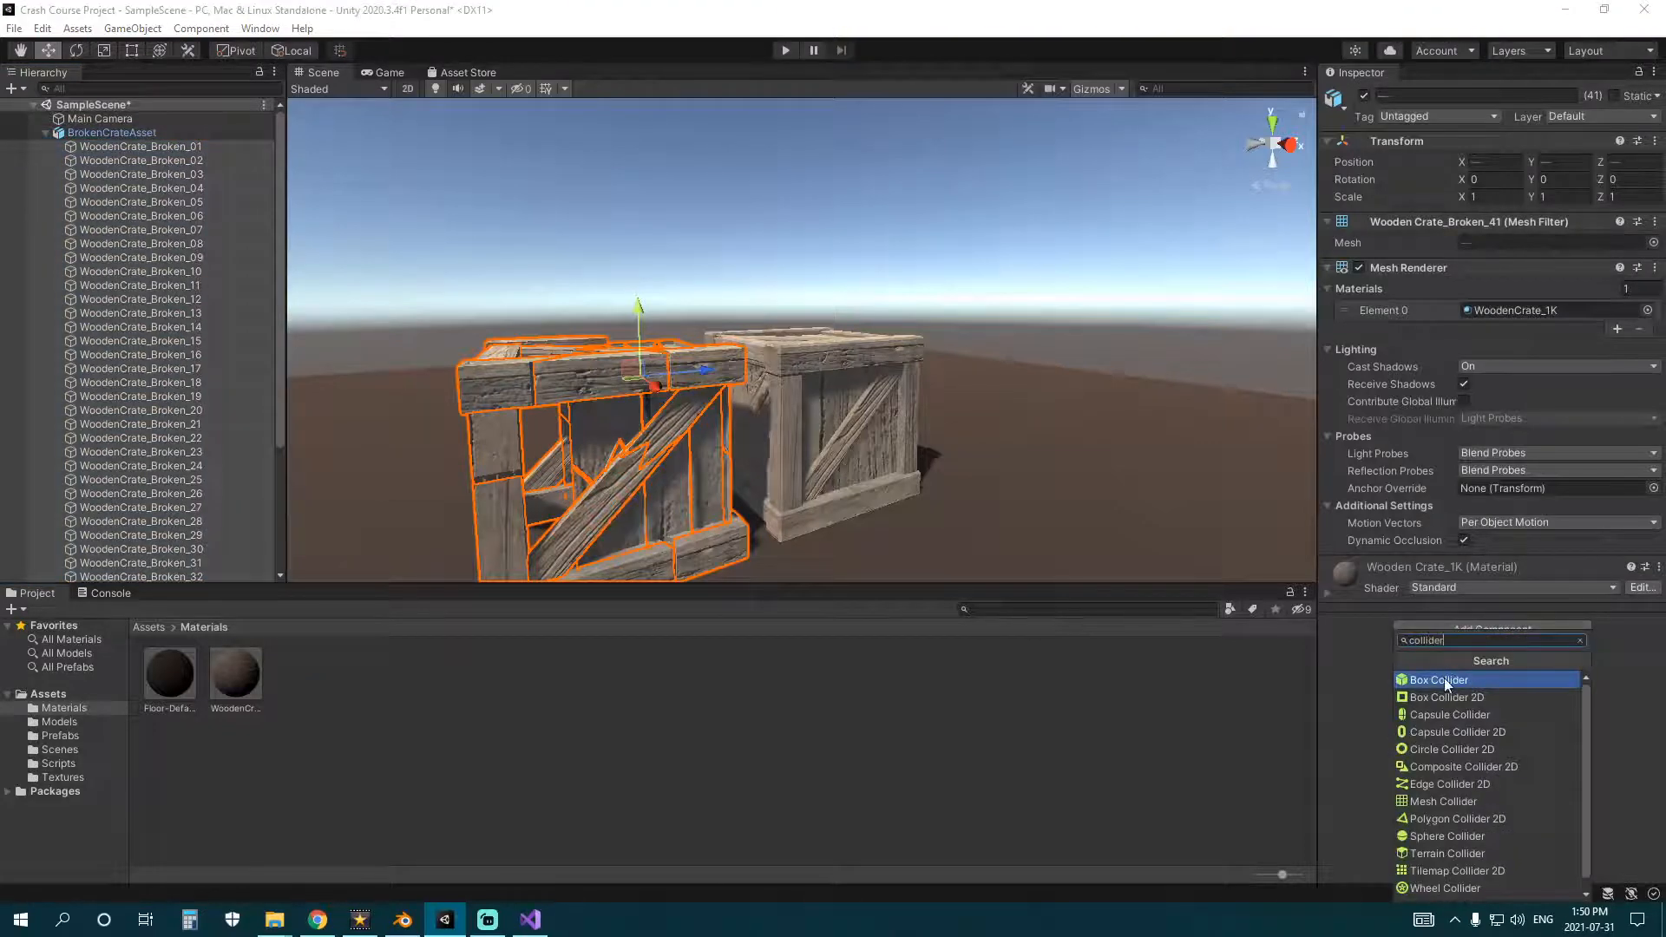
left_click(1444, 680)
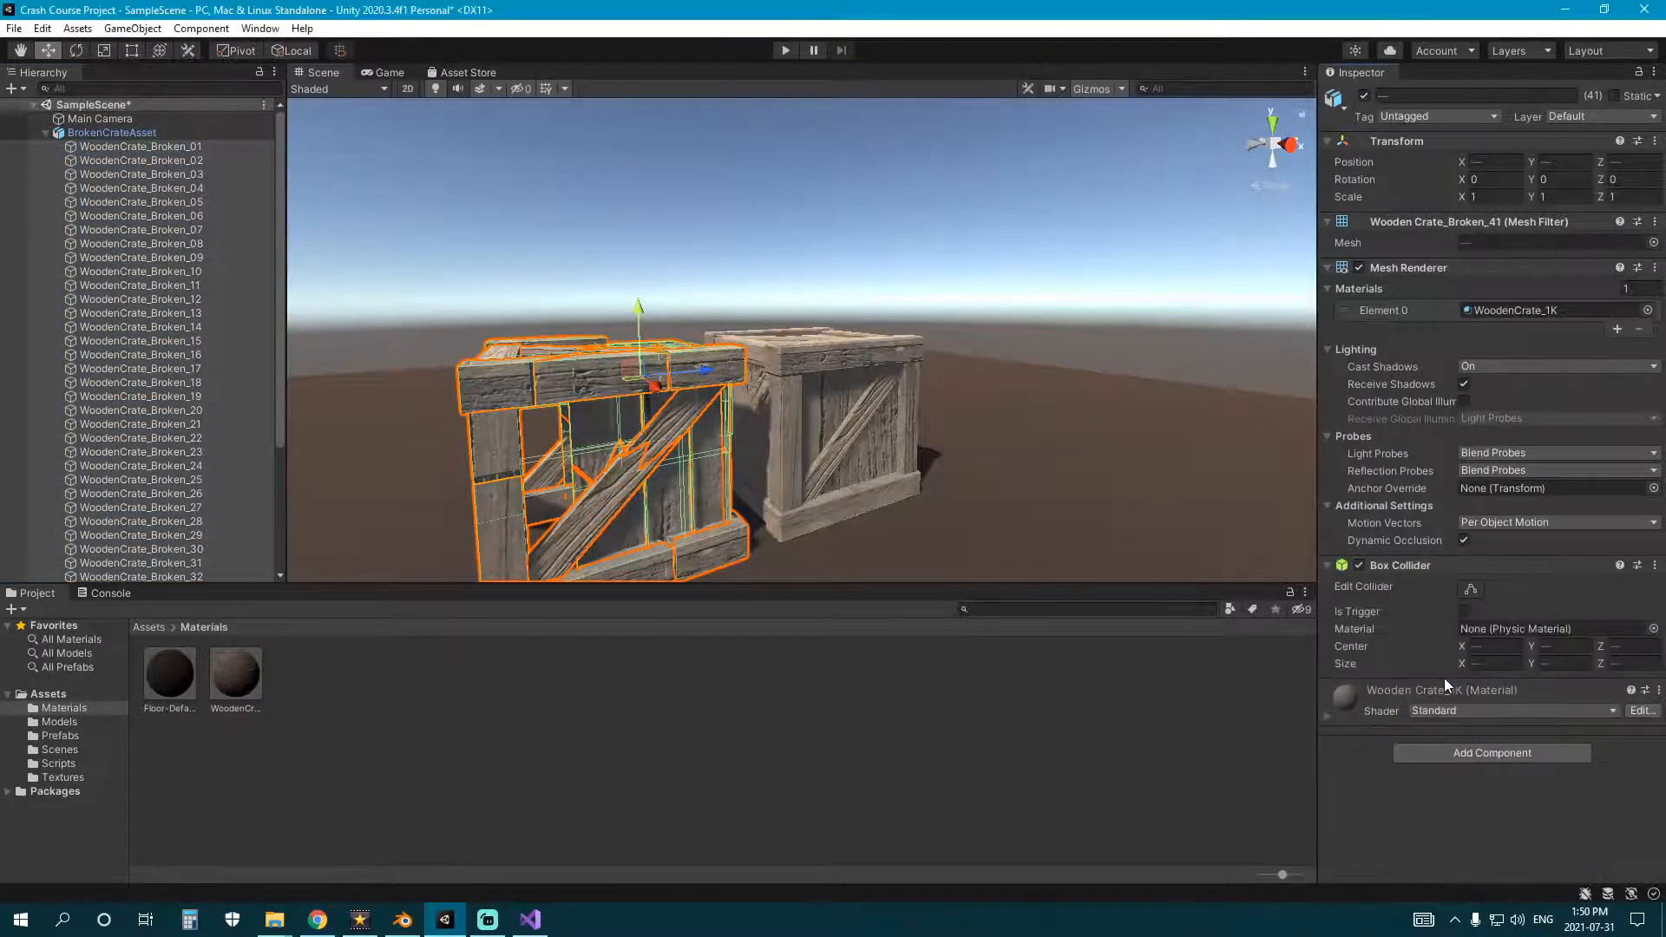
- Examine from several sides how the box colliders fit the pieces of the broken crate
right_click_drag(696, 382, 731, 422)
middle_click_drag(730, 422, 998, 381)
right_click_drag(607, 390, 696, 406)
middle_click_drag(696, 406, 914, 394)
right_click_drag(915, 394, 844, 395)
scroll(843, 395, "down", 3)
middle_click_drag(843, 396, 859, 379)
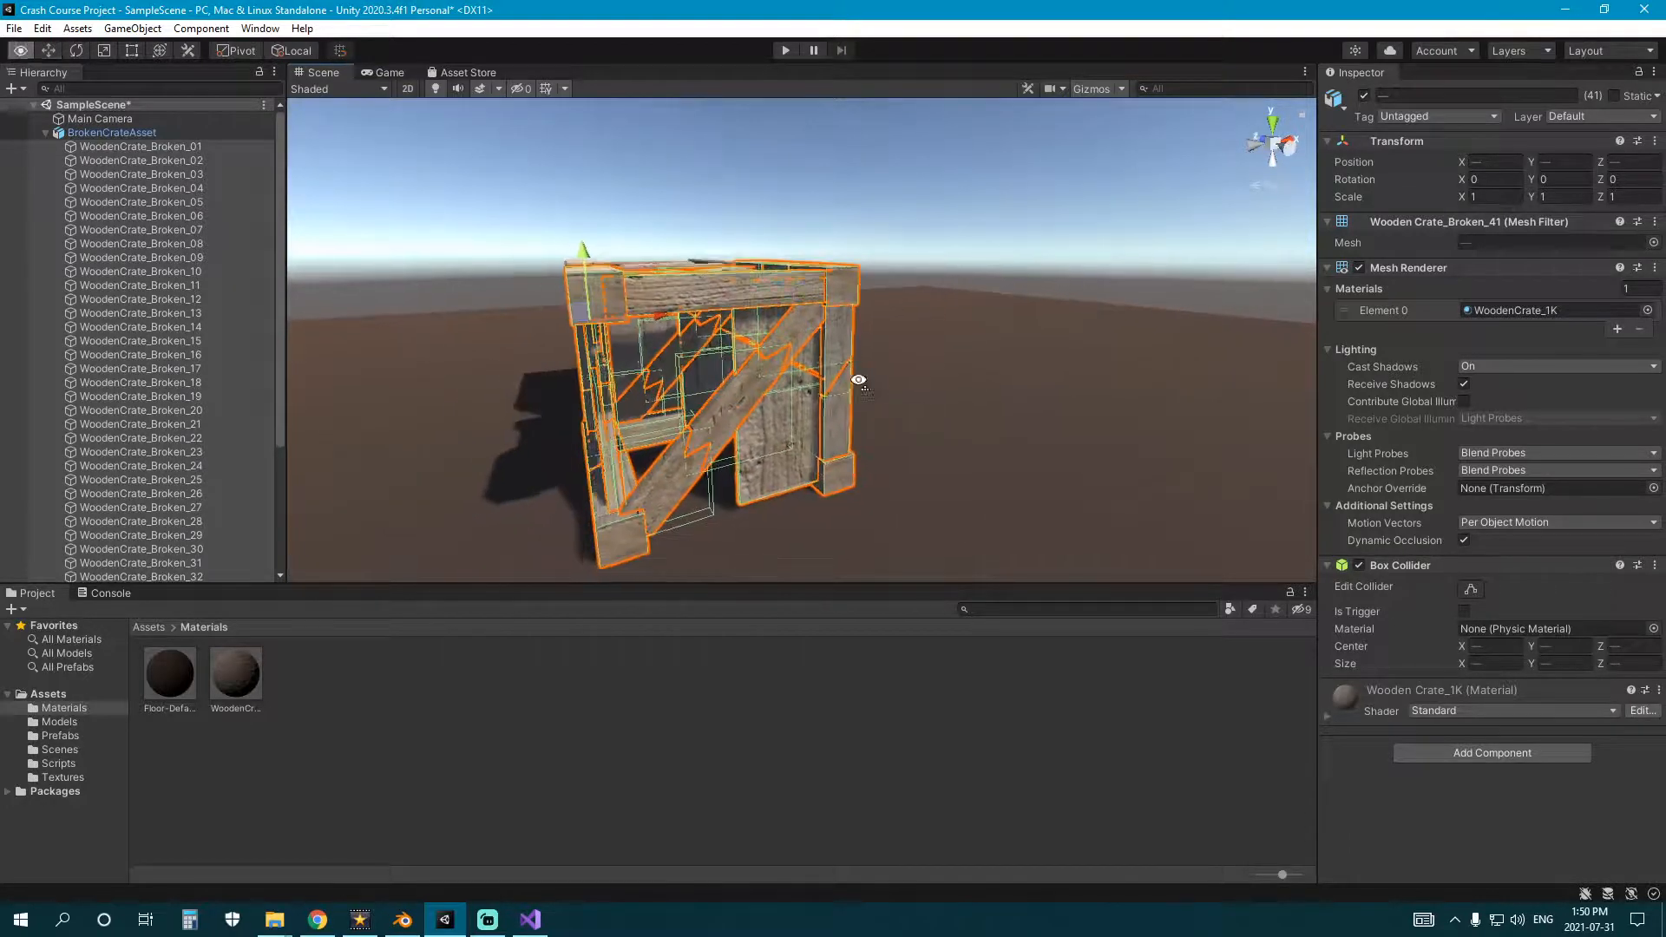
right_click_drag(859, 379, 764, 368)
middle_click_drag(764, 369, 710, 360)
right_click_drag(710, 360, 751, 438)
scroll(751, 444, "up", 5)
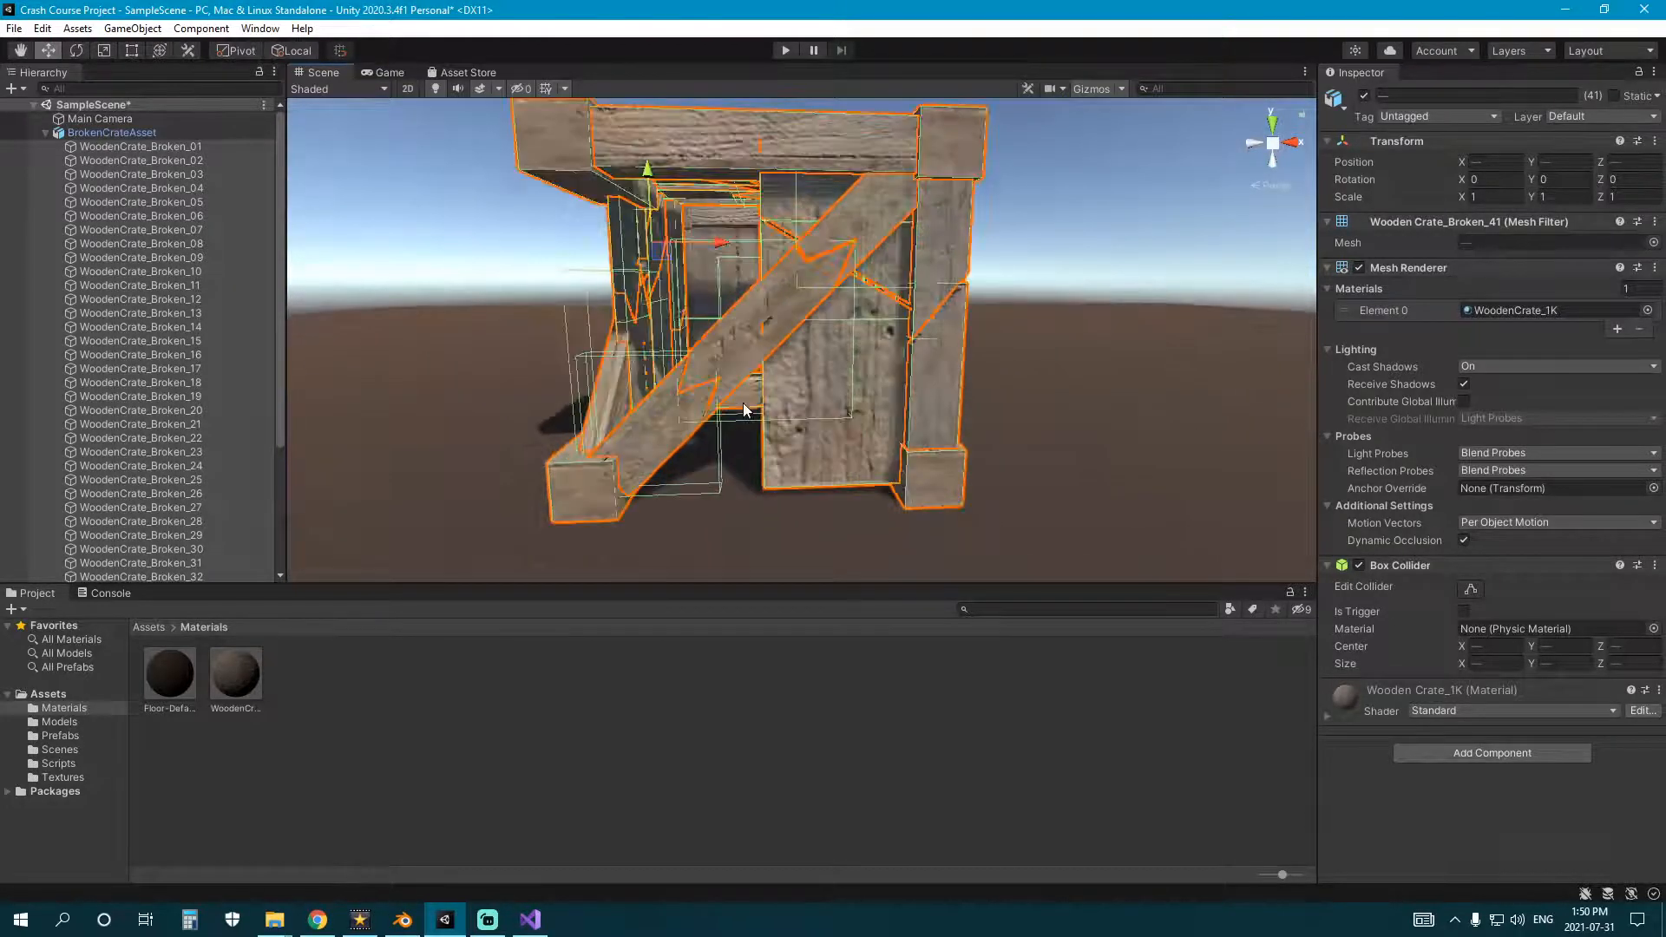
scroll(608, 217, "down", 4)
- Remove the Box Collider from the twelve diagonal brace pieces of the broken crate, including WoodenCrate_Broken_02, 08 to 10 and 16 to 21
left_click(738, 346)
left_click(753, 335)
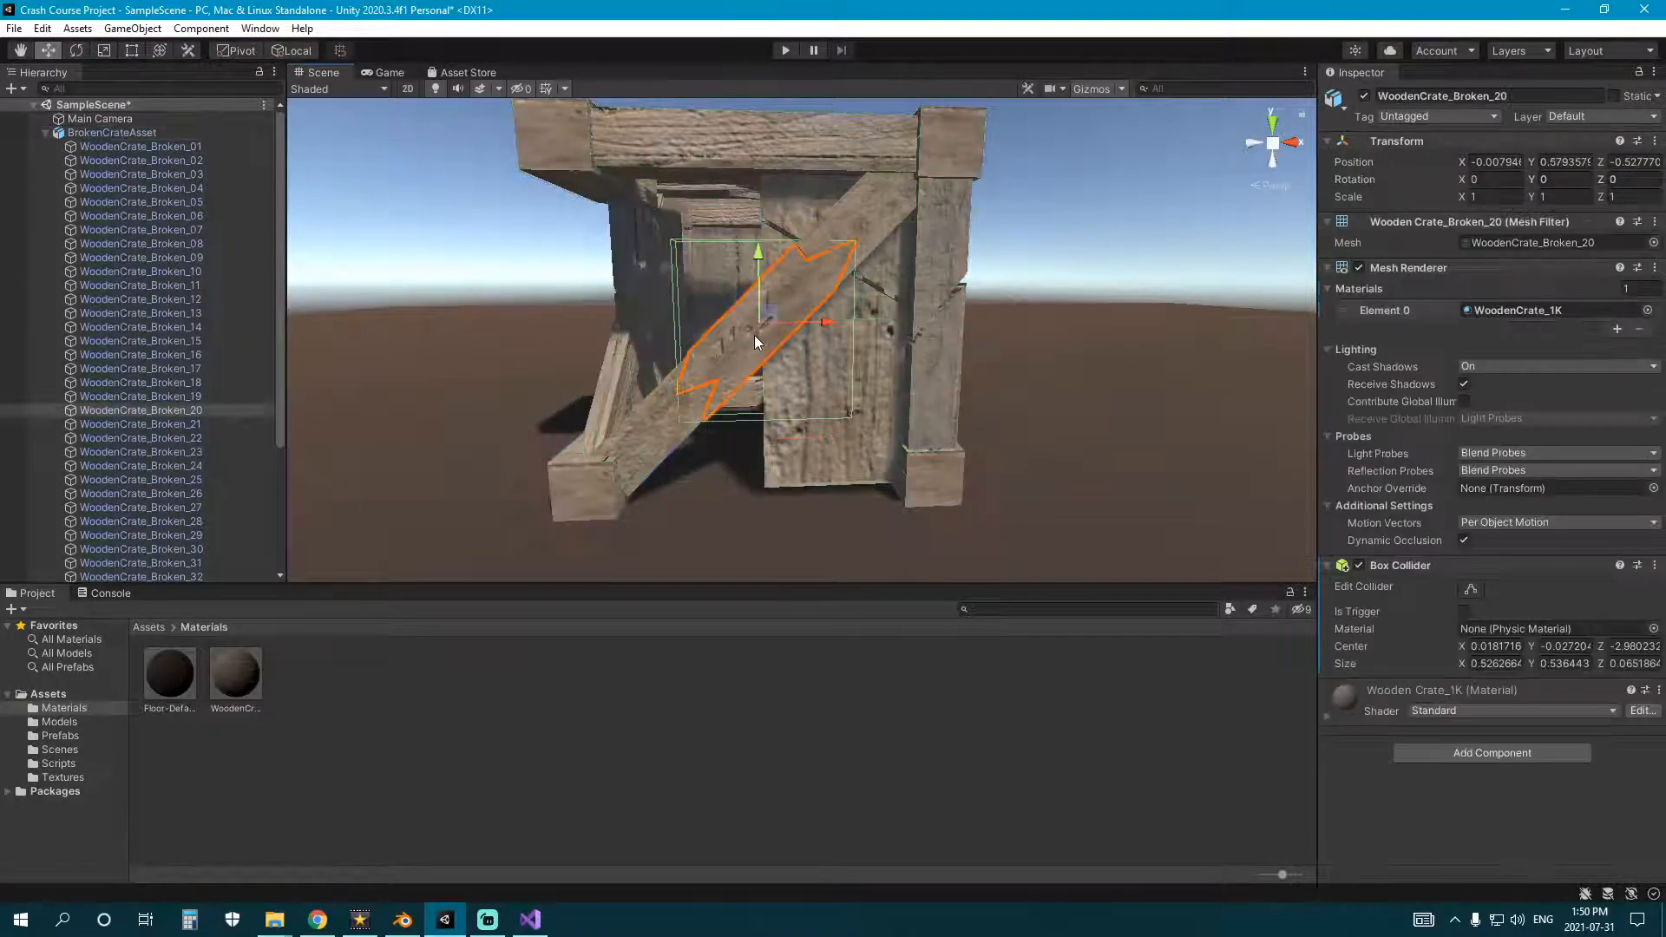
left_click_drag(753, 335, 758, 305, "alt")
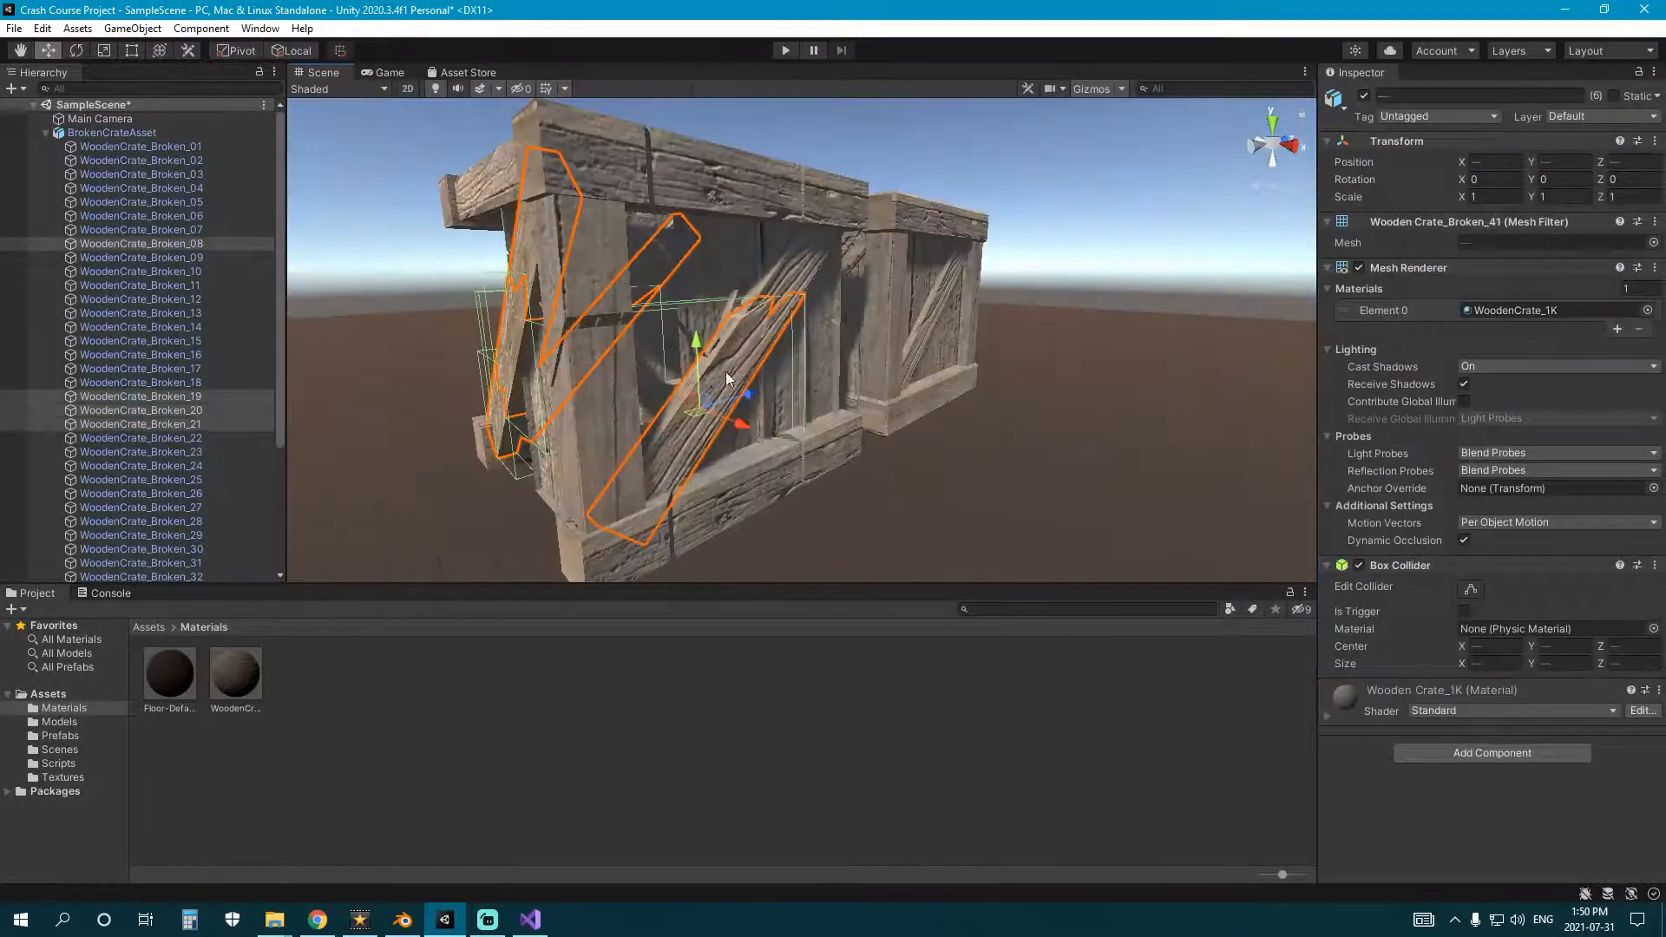
left_click(802, 258, "shift")
left_click_drag(802, 258, 721, 330, "alt")
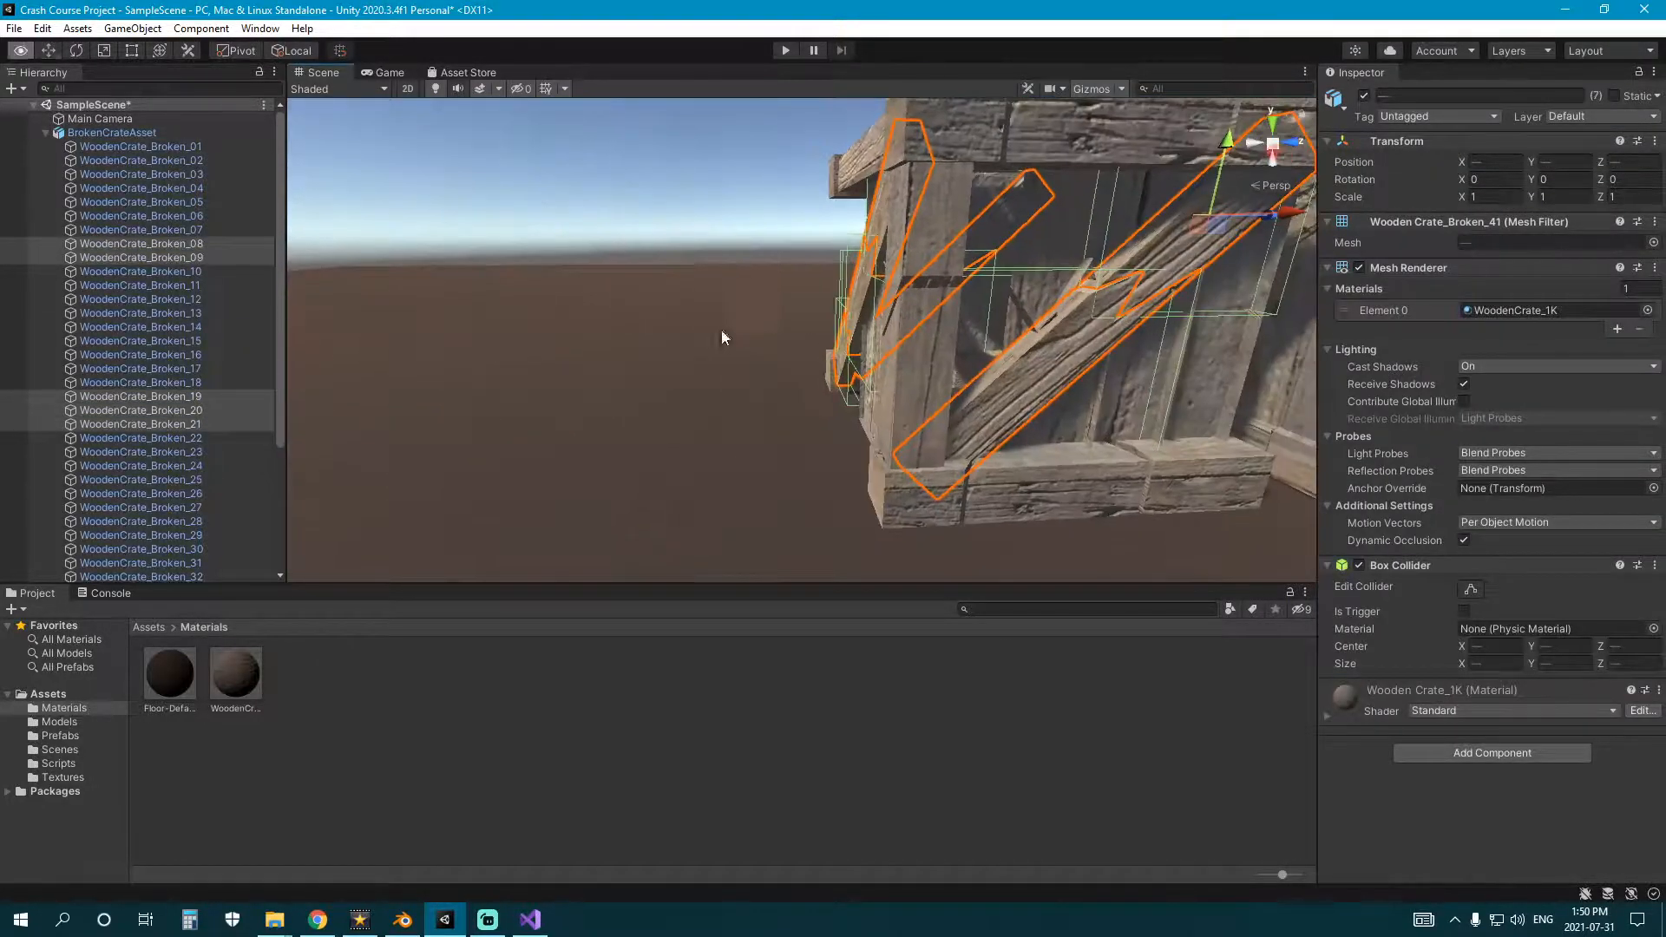
middle_click_drag(1128, 286, 694, 365, "alt")
left_click_drag(846, 342, 699, 335, "alt")
scroll(703, 334, "up", 4)
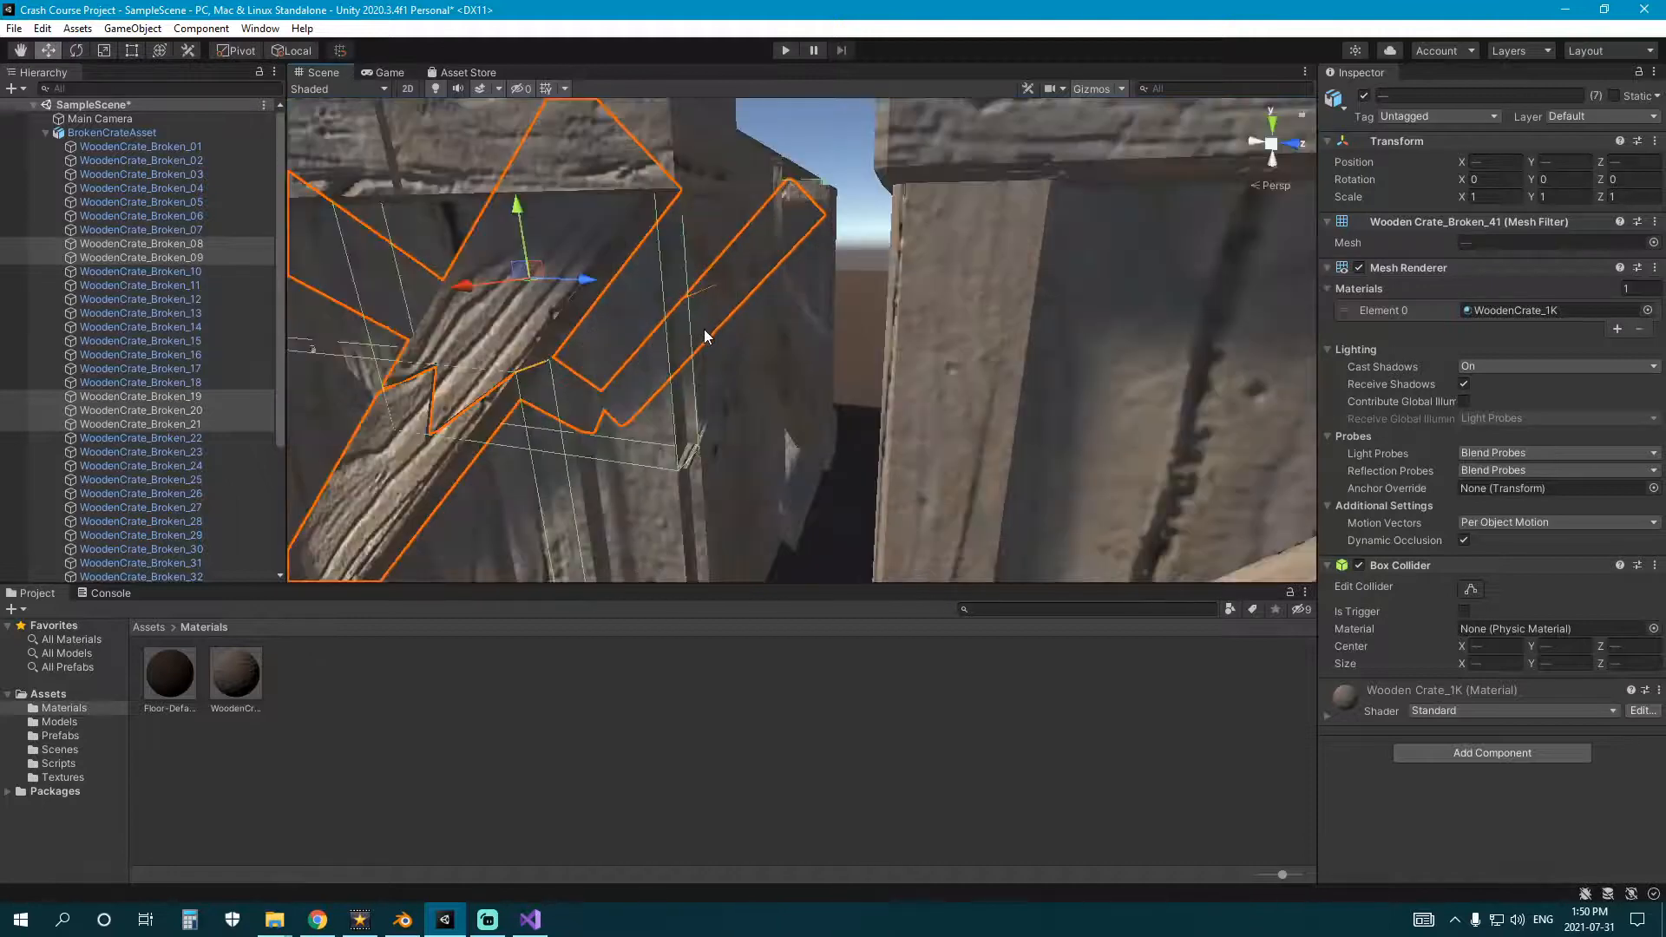
left_click(739, 282, "shift")
left_click(797, 368, "shift")
left_click(815, 438, "shift")
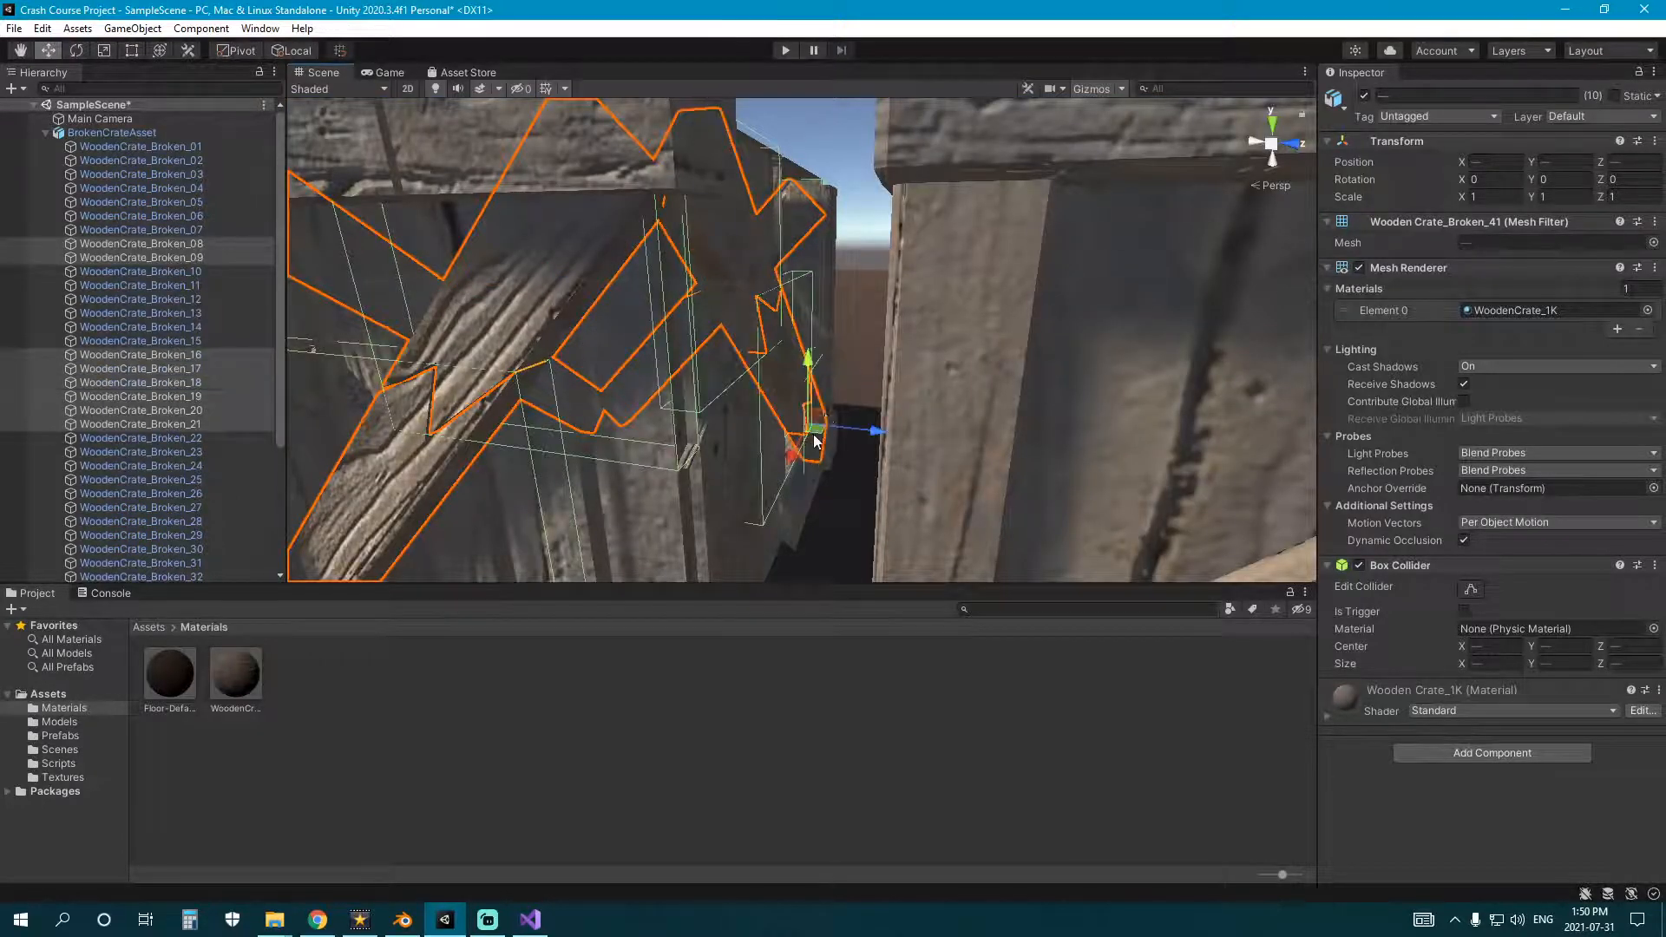
scroll(794, 356, "down", 4)
middle_click_drag(794, 356, 851, 383)
middle_click_drag(989, 389, 799, 343)
left_click_drag(800, 344, 806, 406, "alt")
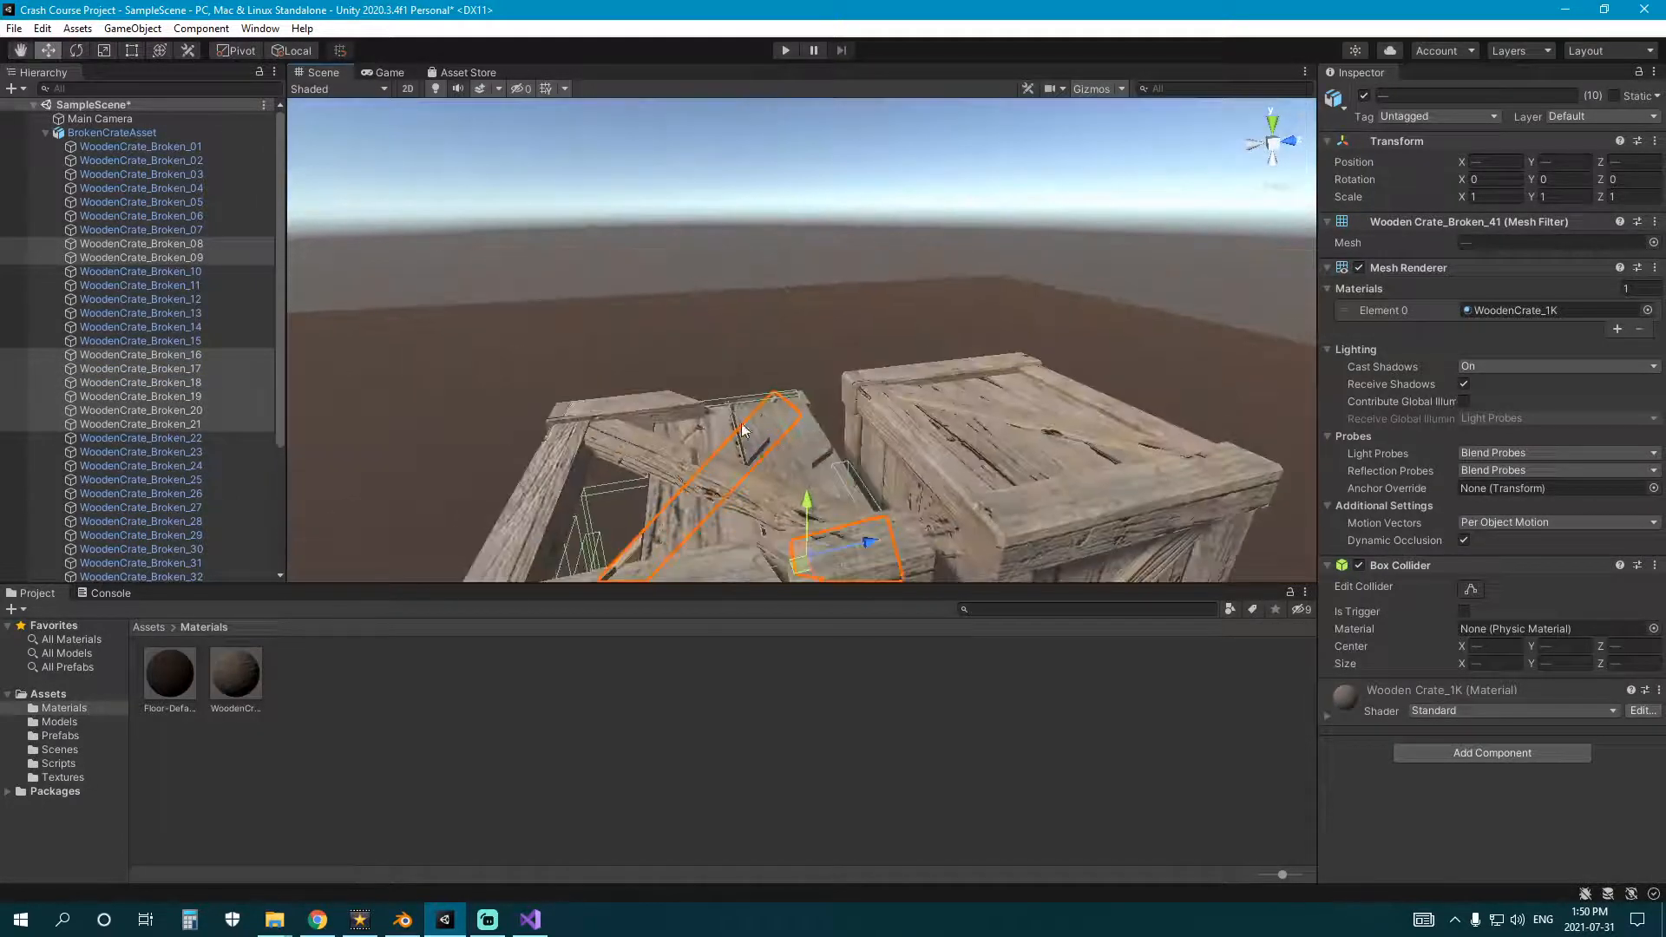
left_click(644, 450, "shift")
left_click_drag(739, 347, 746, 398, "alt")
scroll(749, 409, "up", 2)
left_click(746, 392, "shift")
scroll(741, 290, "down", 4)
left_click_drag(741, 290, 1024, 255, "alt")
scroll(1024, 255, "up", 3)
left_click_drag(851, 347, 972, 286, "alt")
middle_click_drag(972, 286, 797, 321)
left_click_drag(797, 321, 668, 260, "alt")
key("f")
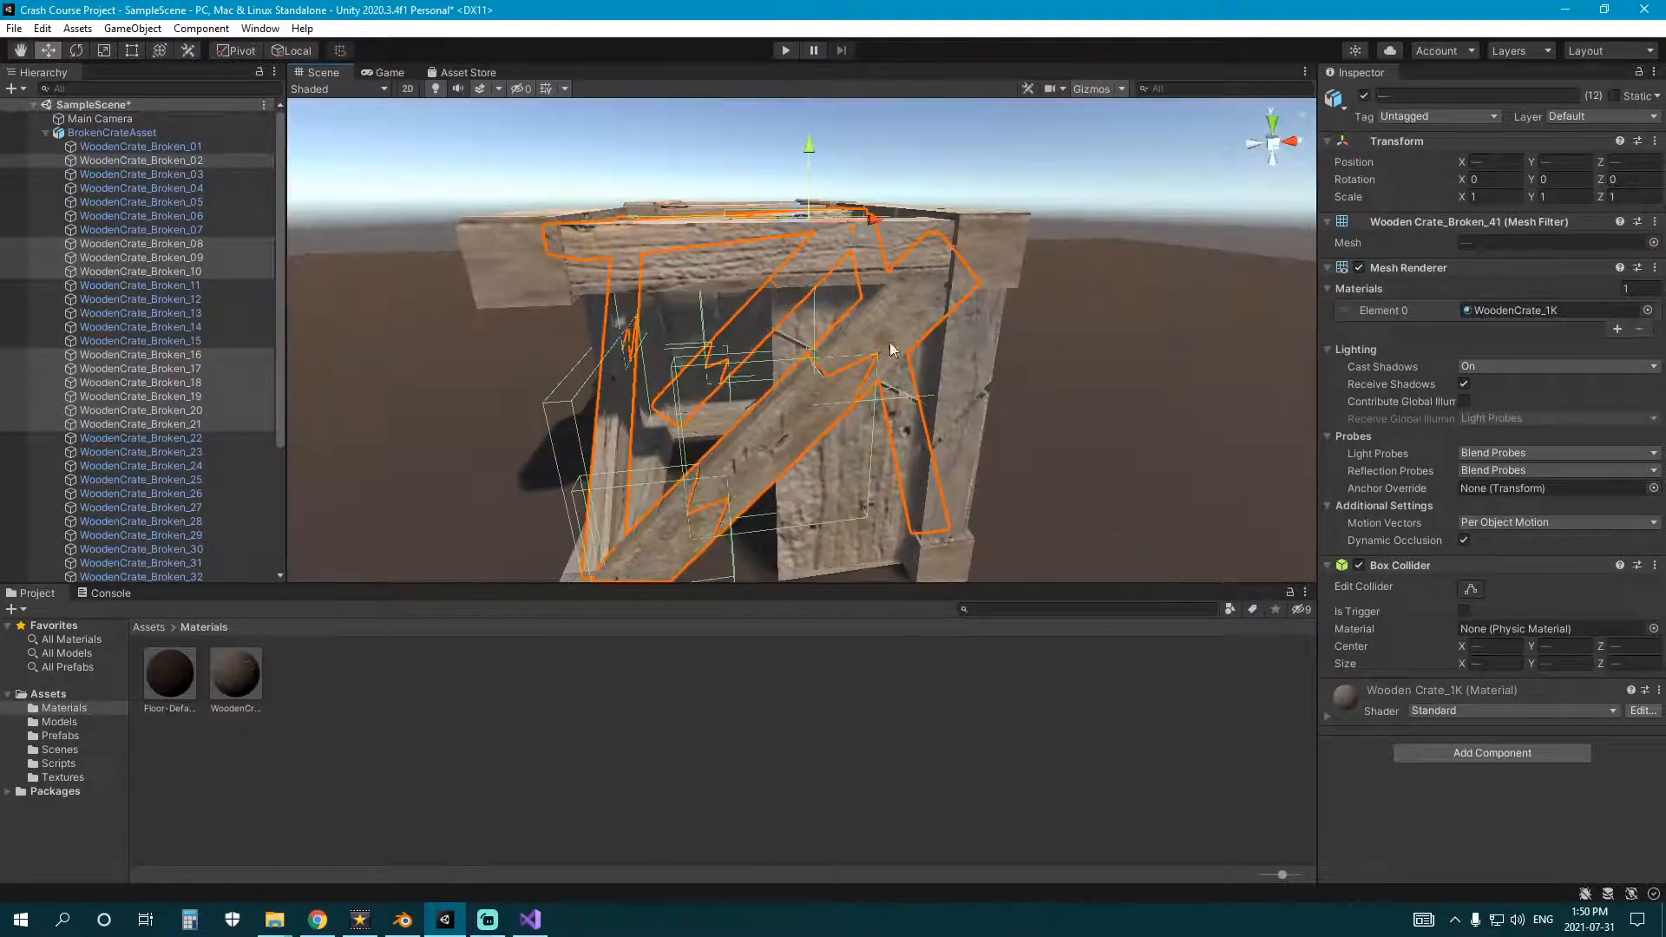
right_click(1472, 563)
left_click(1581, 598)
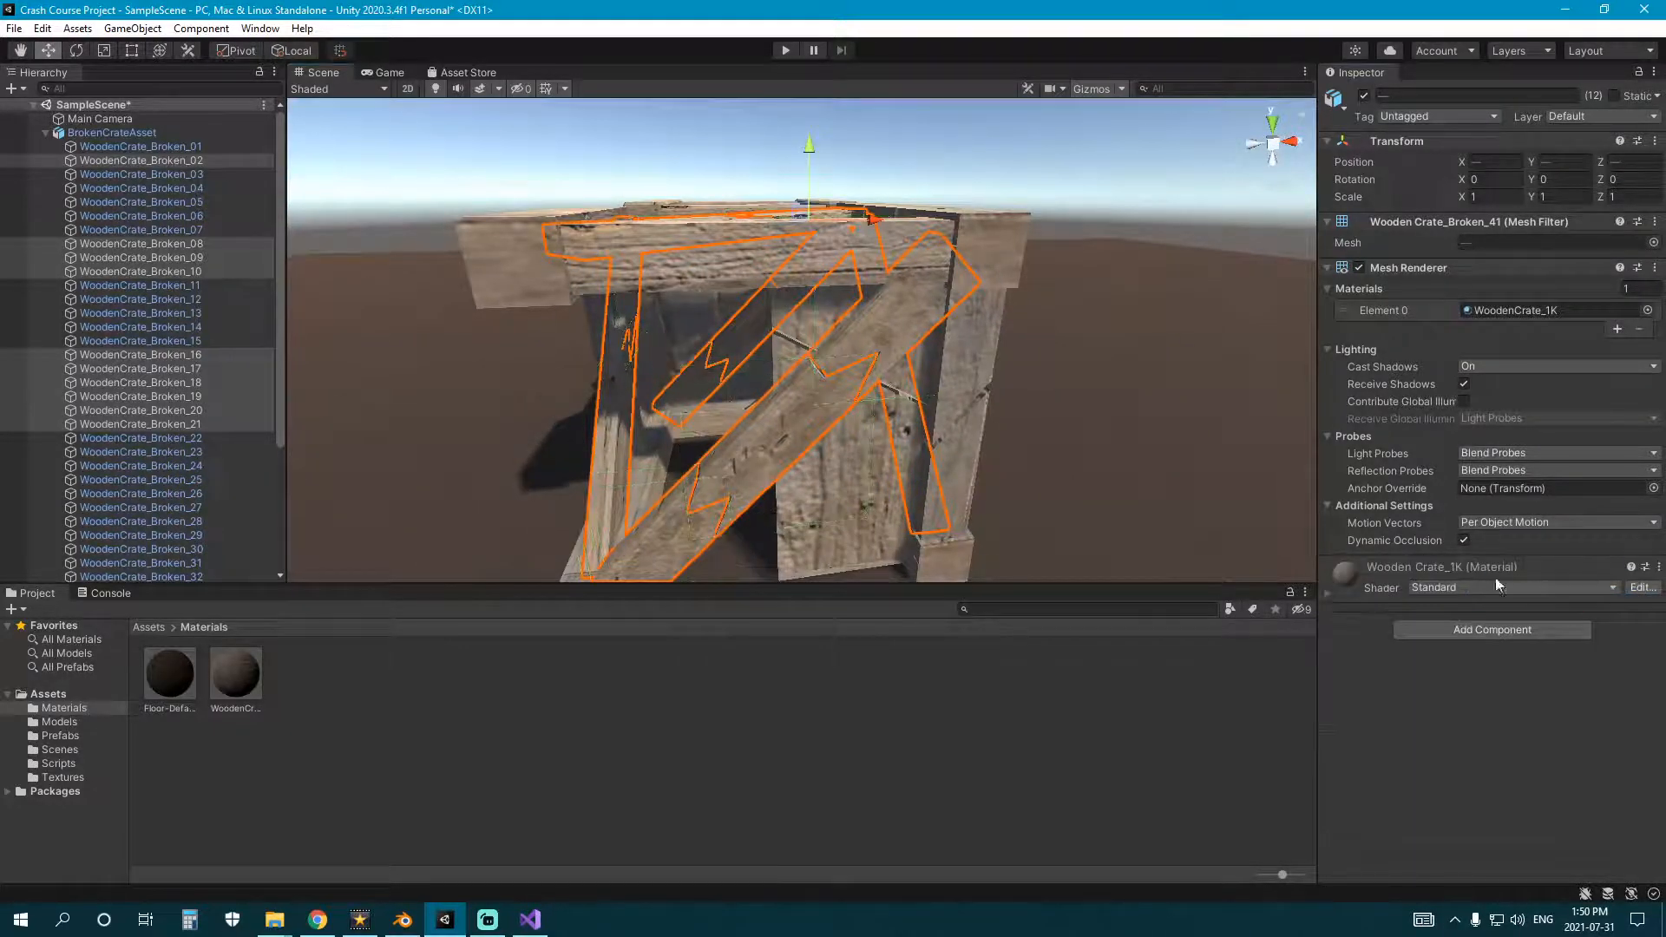
- Add a Mesh Collider to the selected diagonal brace pieces and enable its Convex option
left_click(1522, 630)
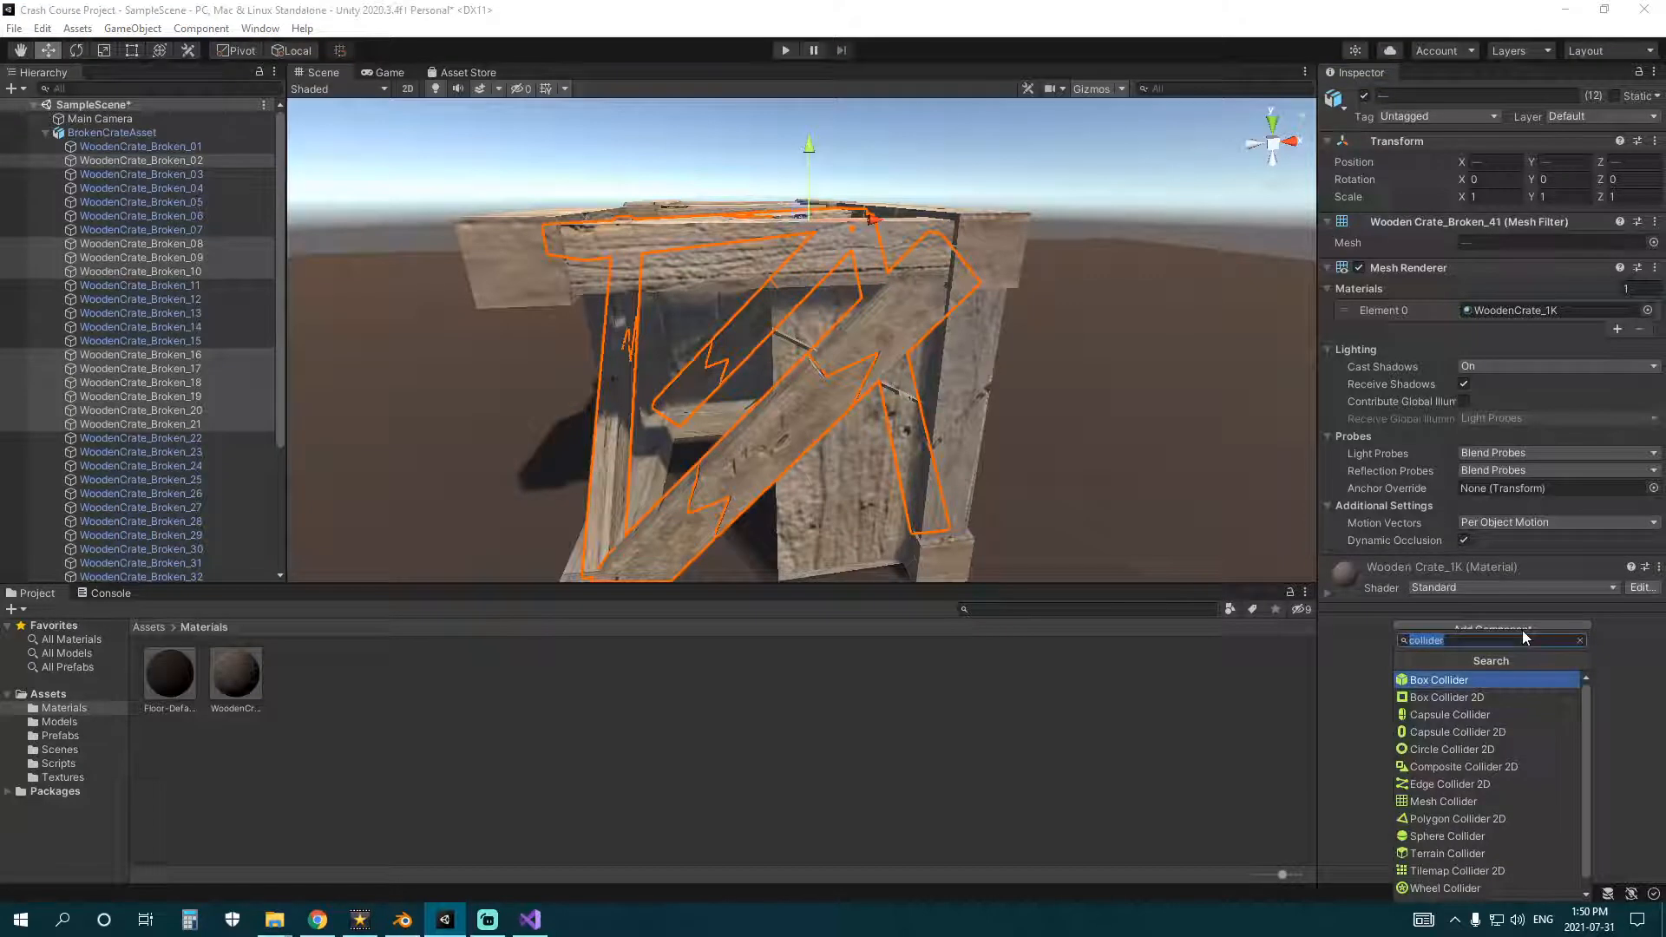
left_click(1471, 803)
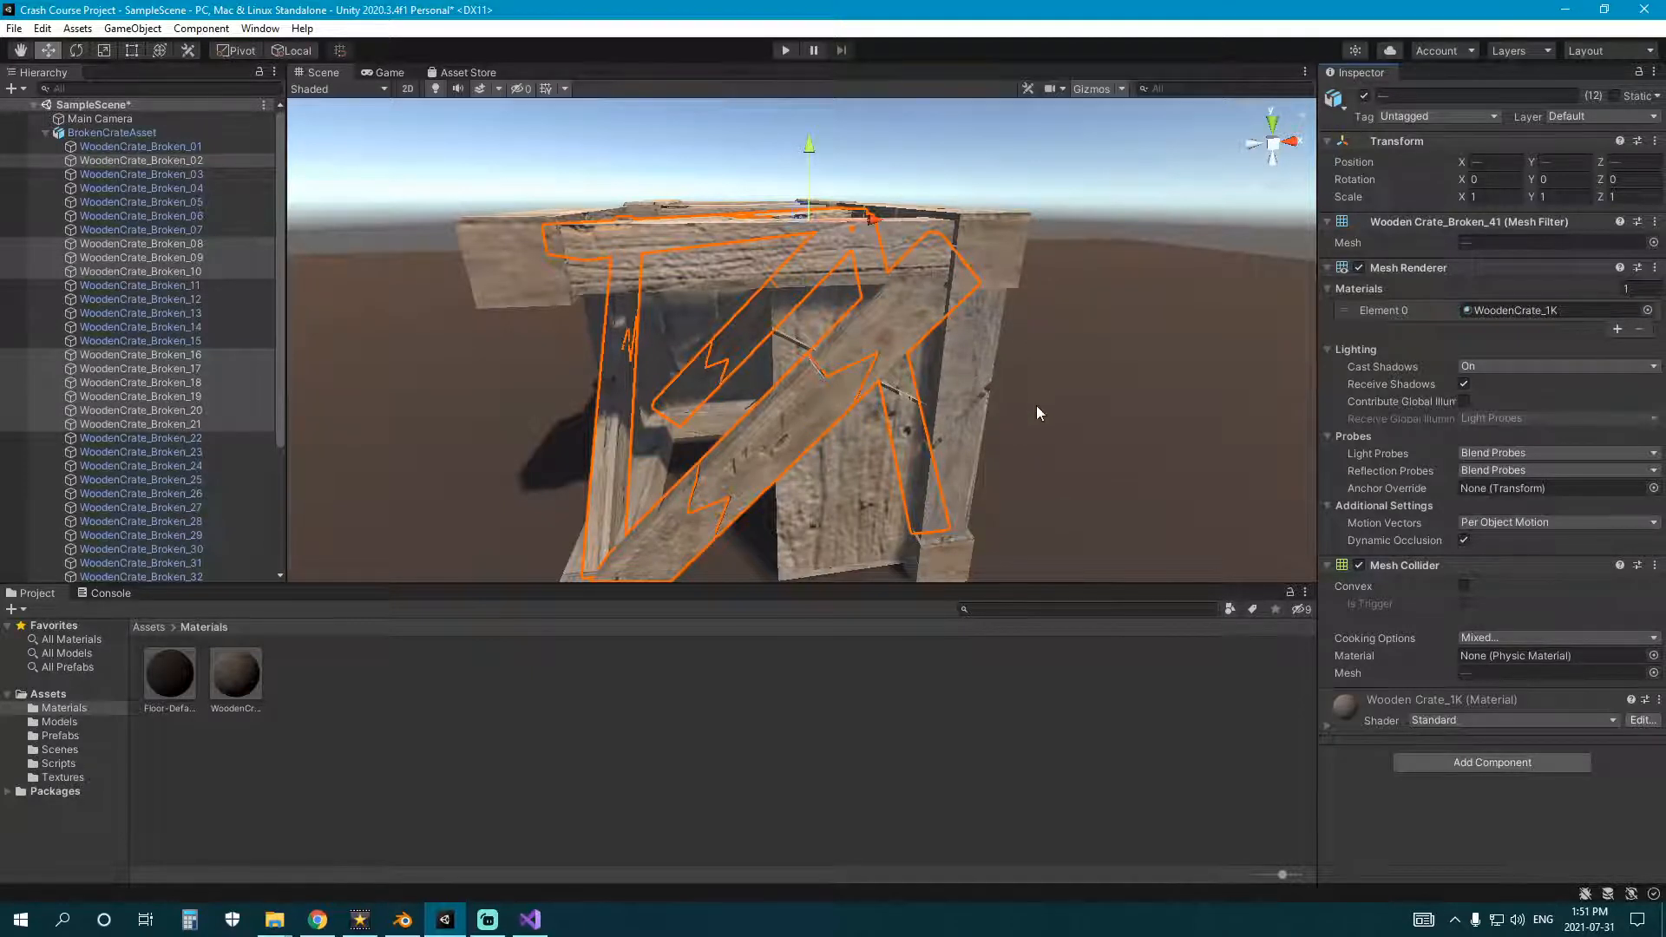
left_click(1465, 588)
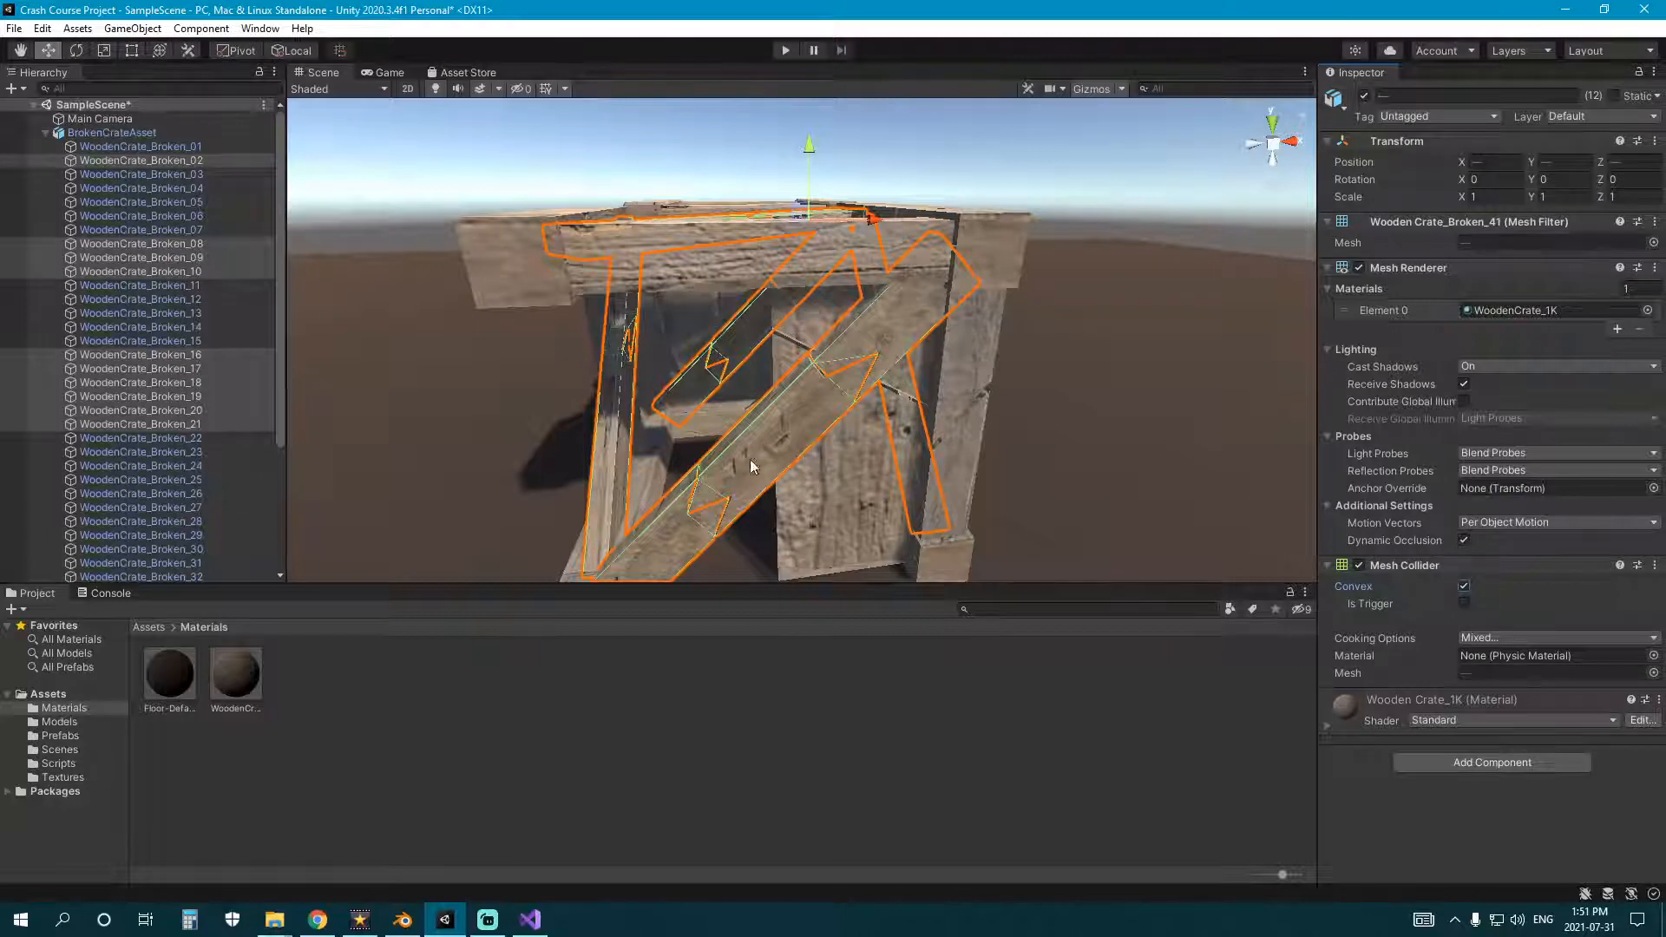
- Examine from several sides how the convex mesh colliders fit the diagonal brace pieces of the broken crate
right_click_drag(749, 460, 799, 461)
middle_click_drag(799, 461, 856, 433)
right_click_drag(856, 433, 827, 438)
mouse_move(826, 438)
middle_mouse_down()
mouse_move(846, 423)
mouse_move(823, 435)
middle_mouse_up()
middle_click_drag(839, 350, 798, 374)
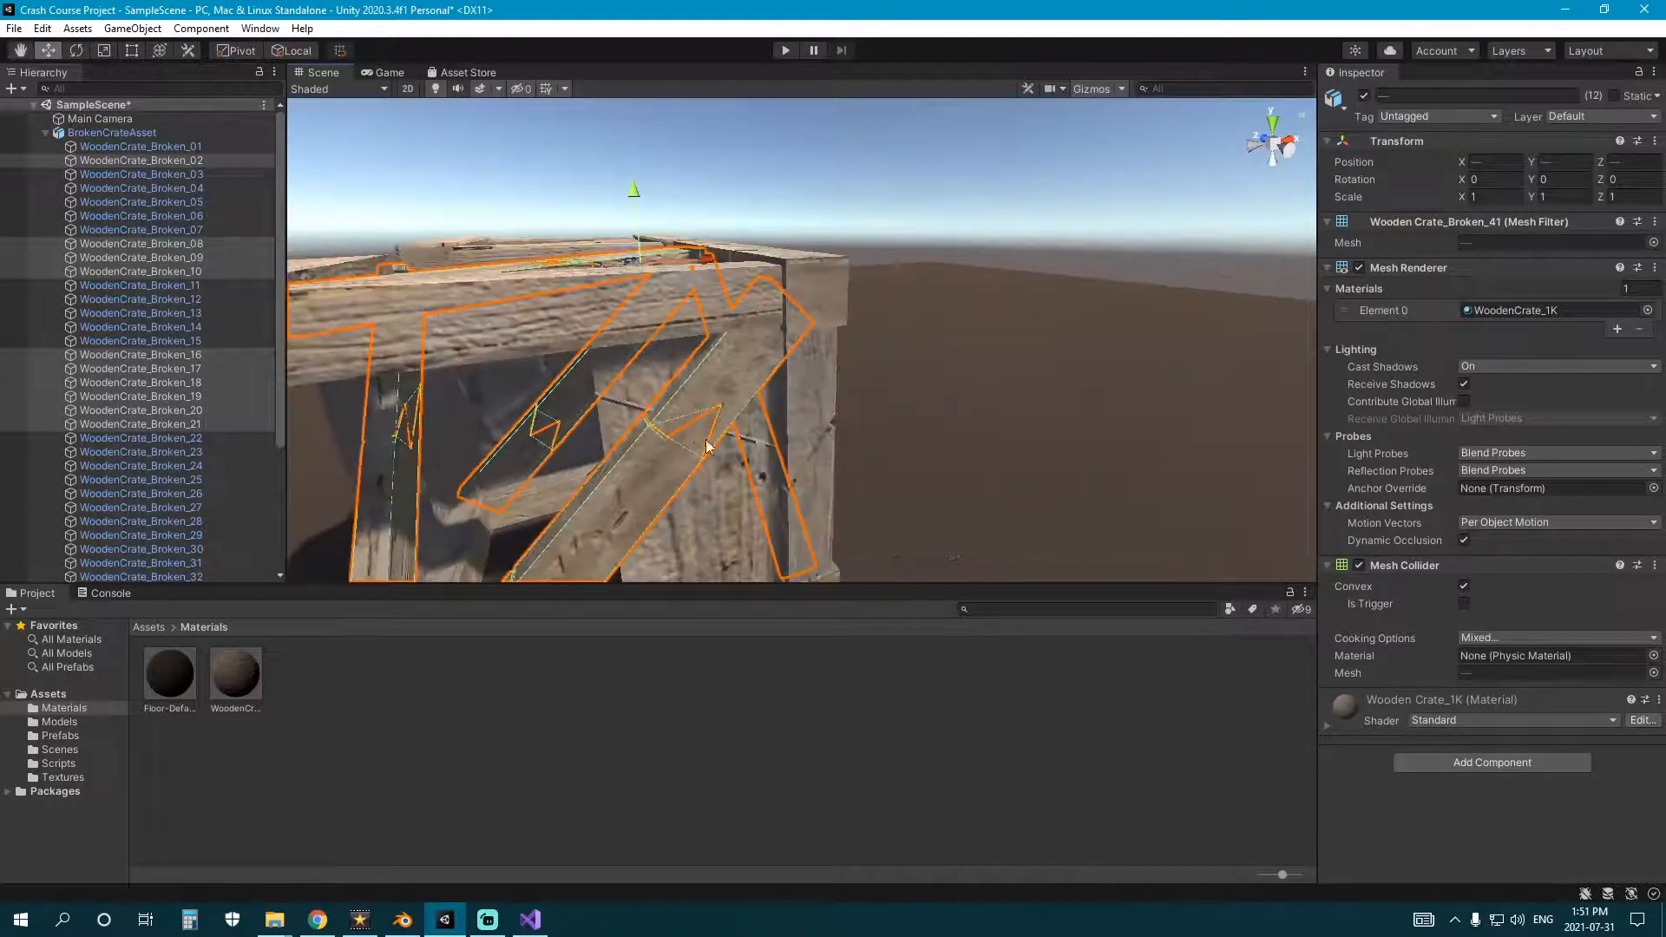
middle_click_drag(729, 436, 829, 413)
scroll(830, 413, "down", 4)
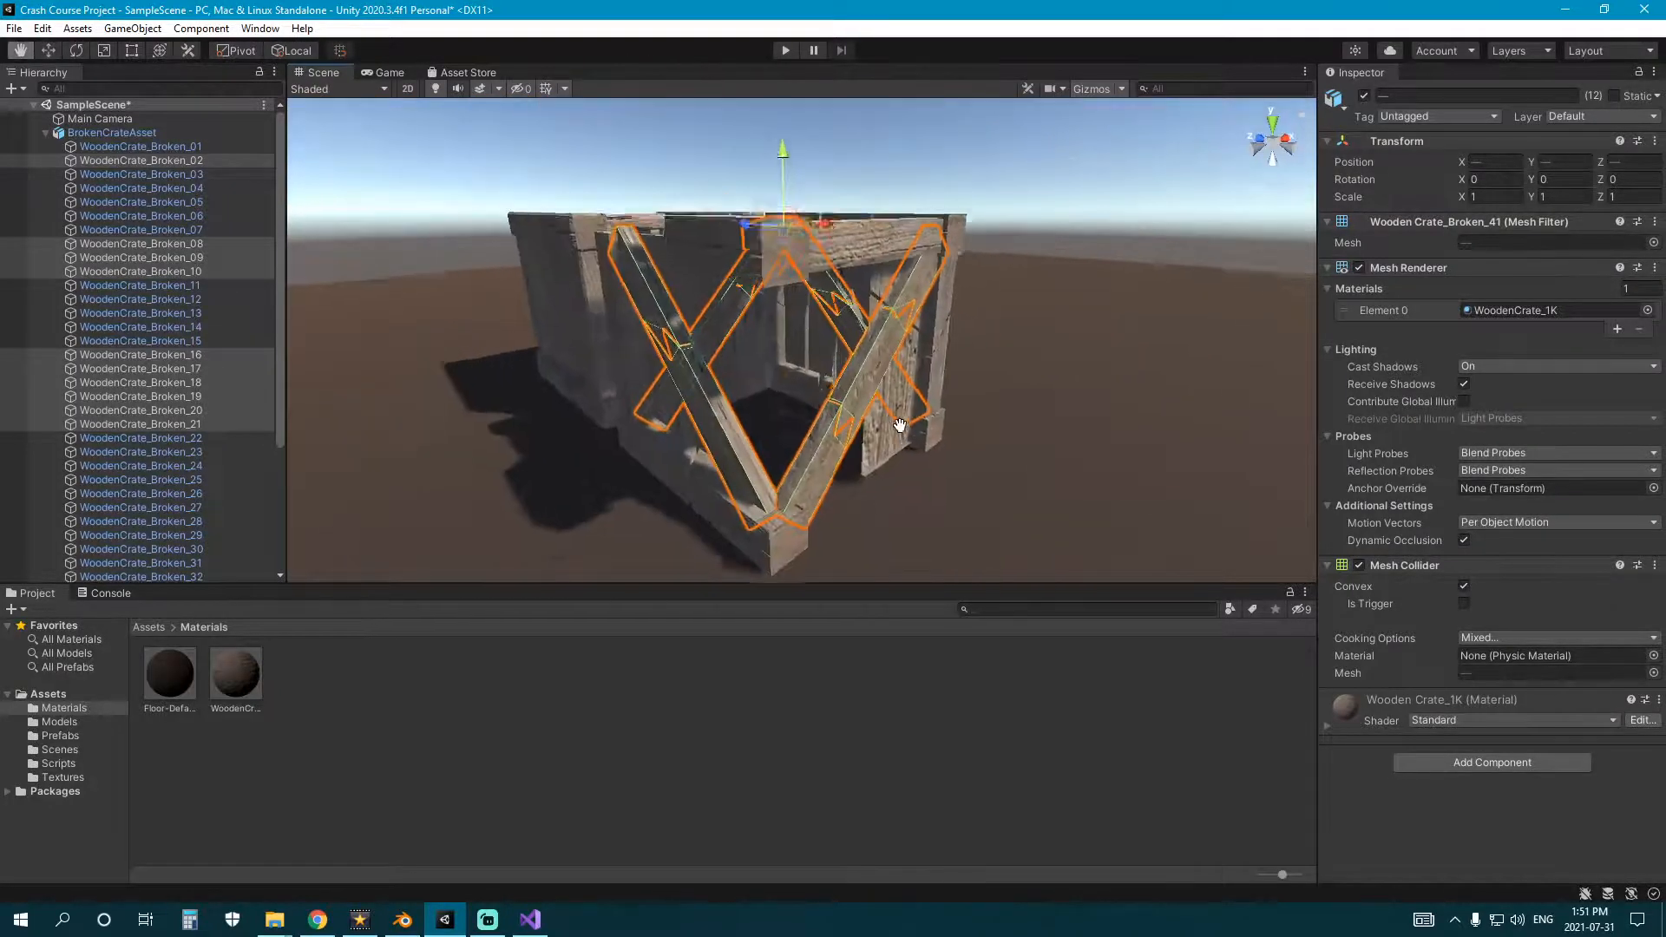
middle_click_drag(828, 449, 751, 454)
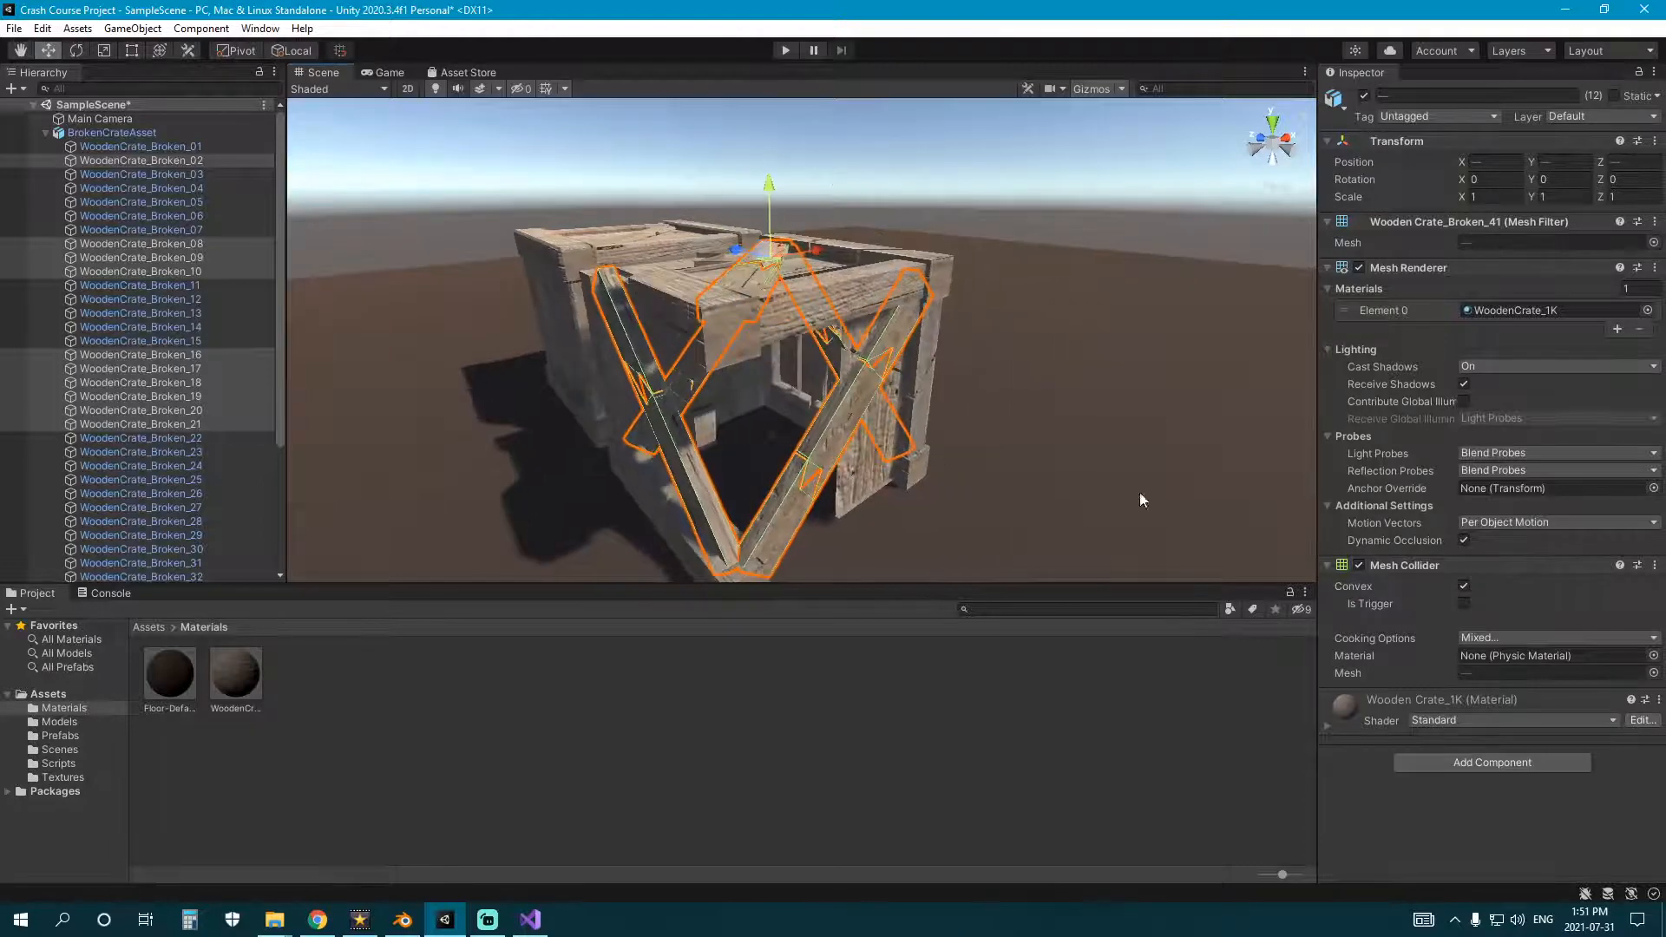
left_click(1463, 587)
scroll(933, 437, "up", 3)
scroll(930, 443, "down", 3)
right_click_drag(930, 442, 934, 406)
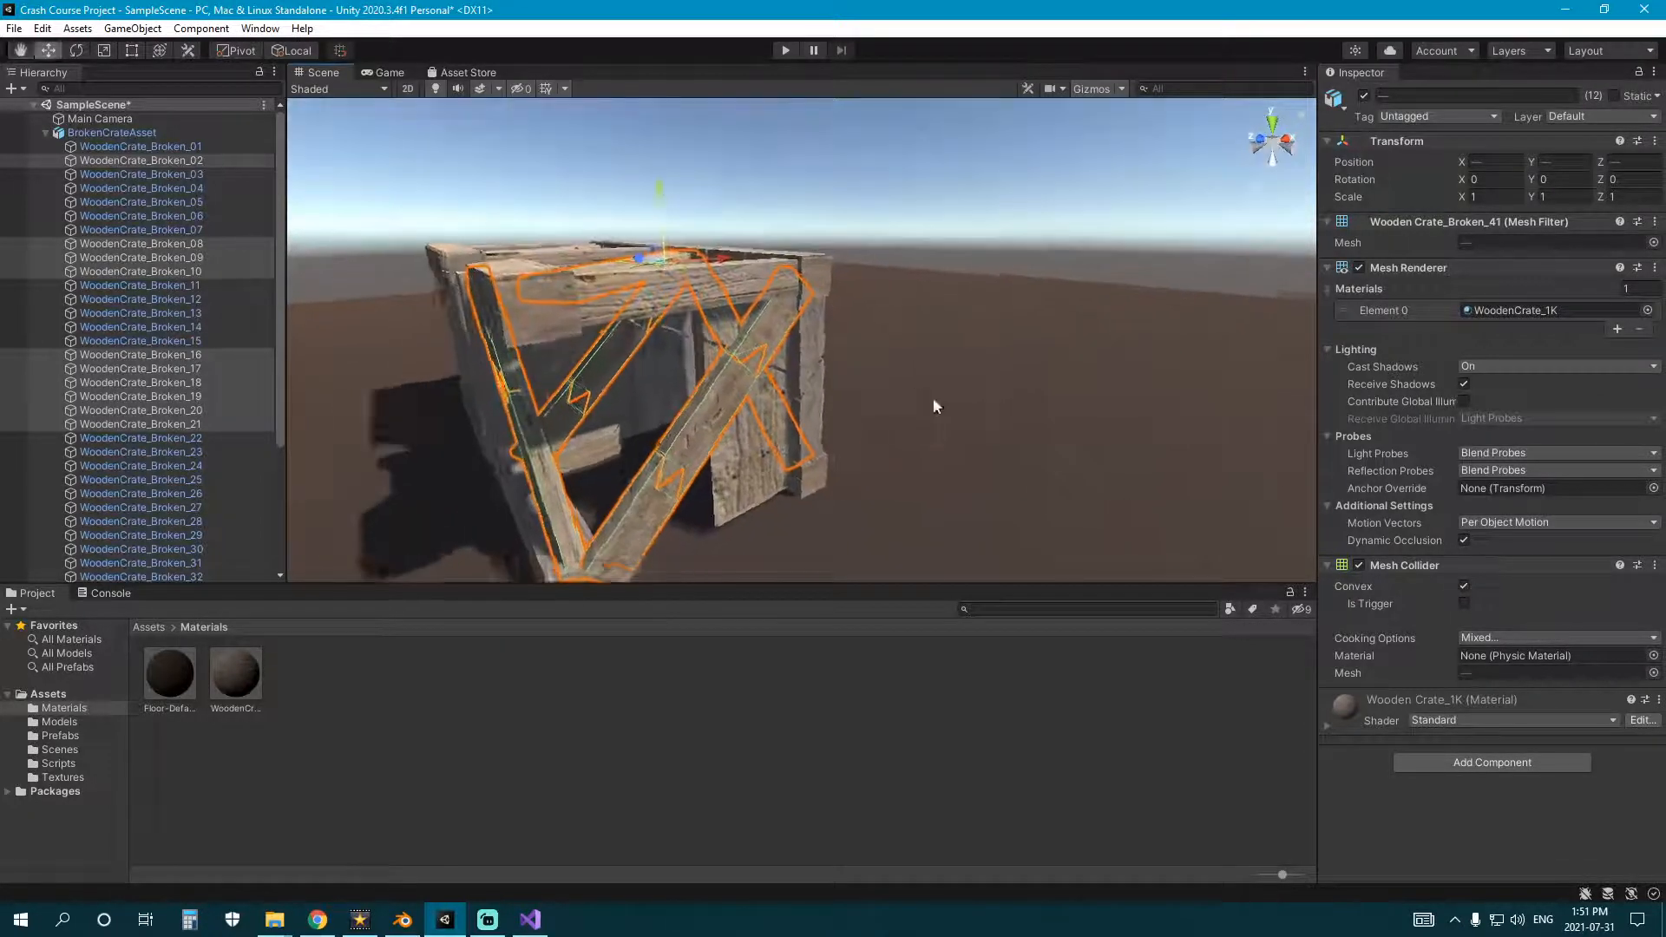
scroll(903, 425, "up", 3)
scroll(879, 399, "down", 3)
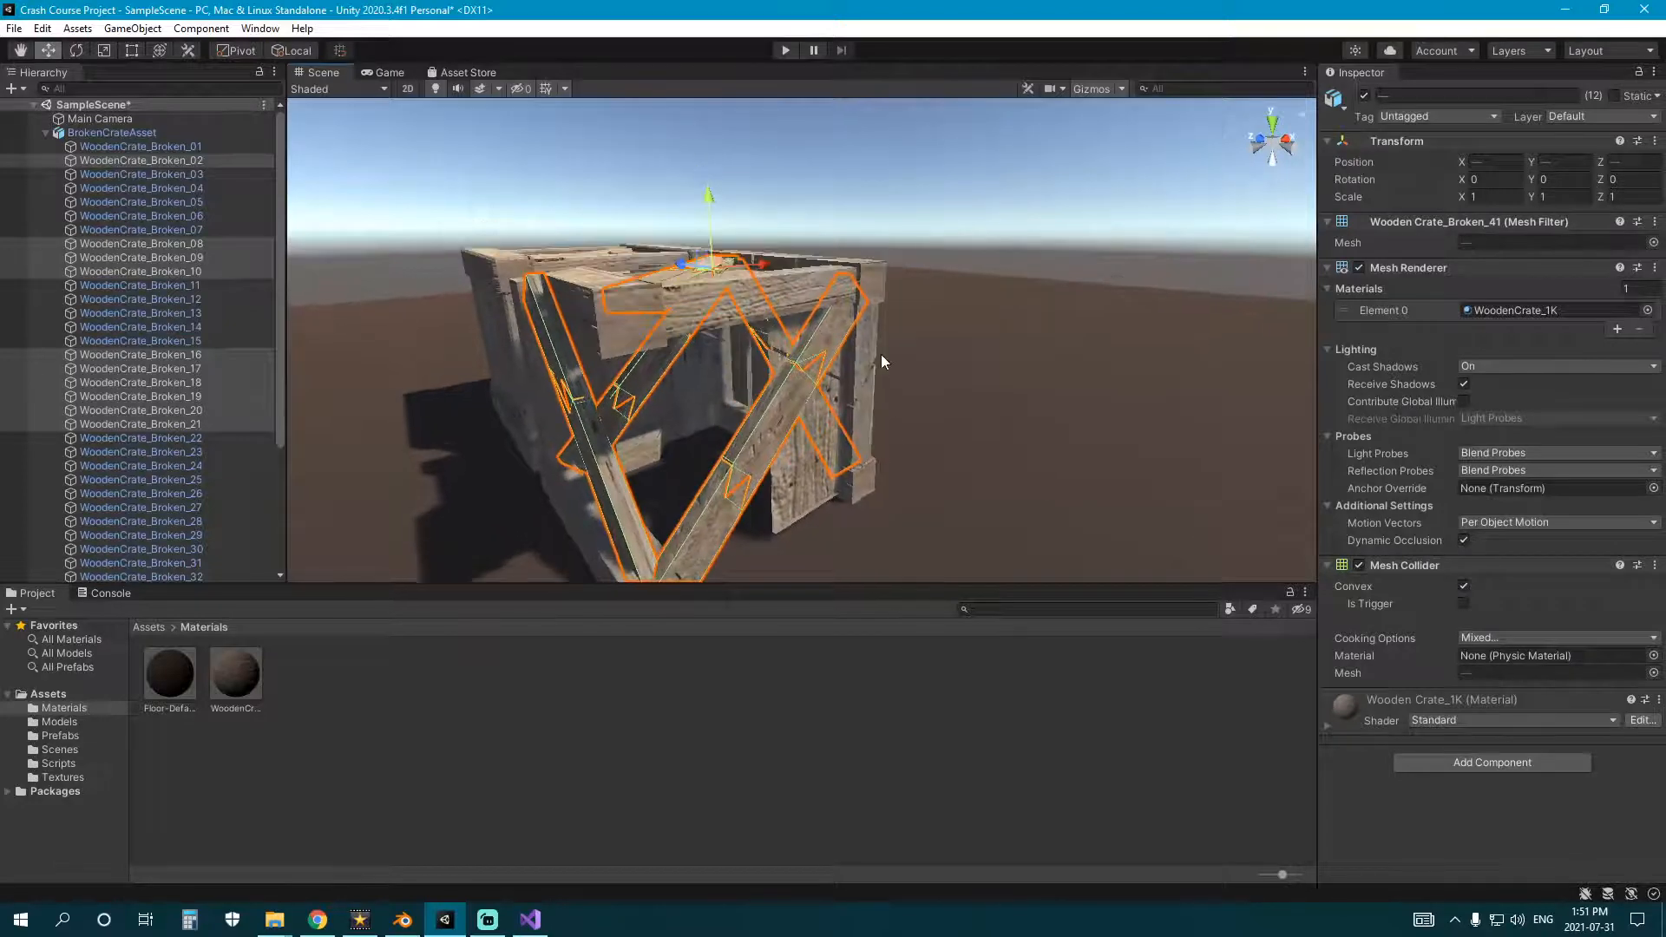
right_click_drag(840, 350, 744, 427)
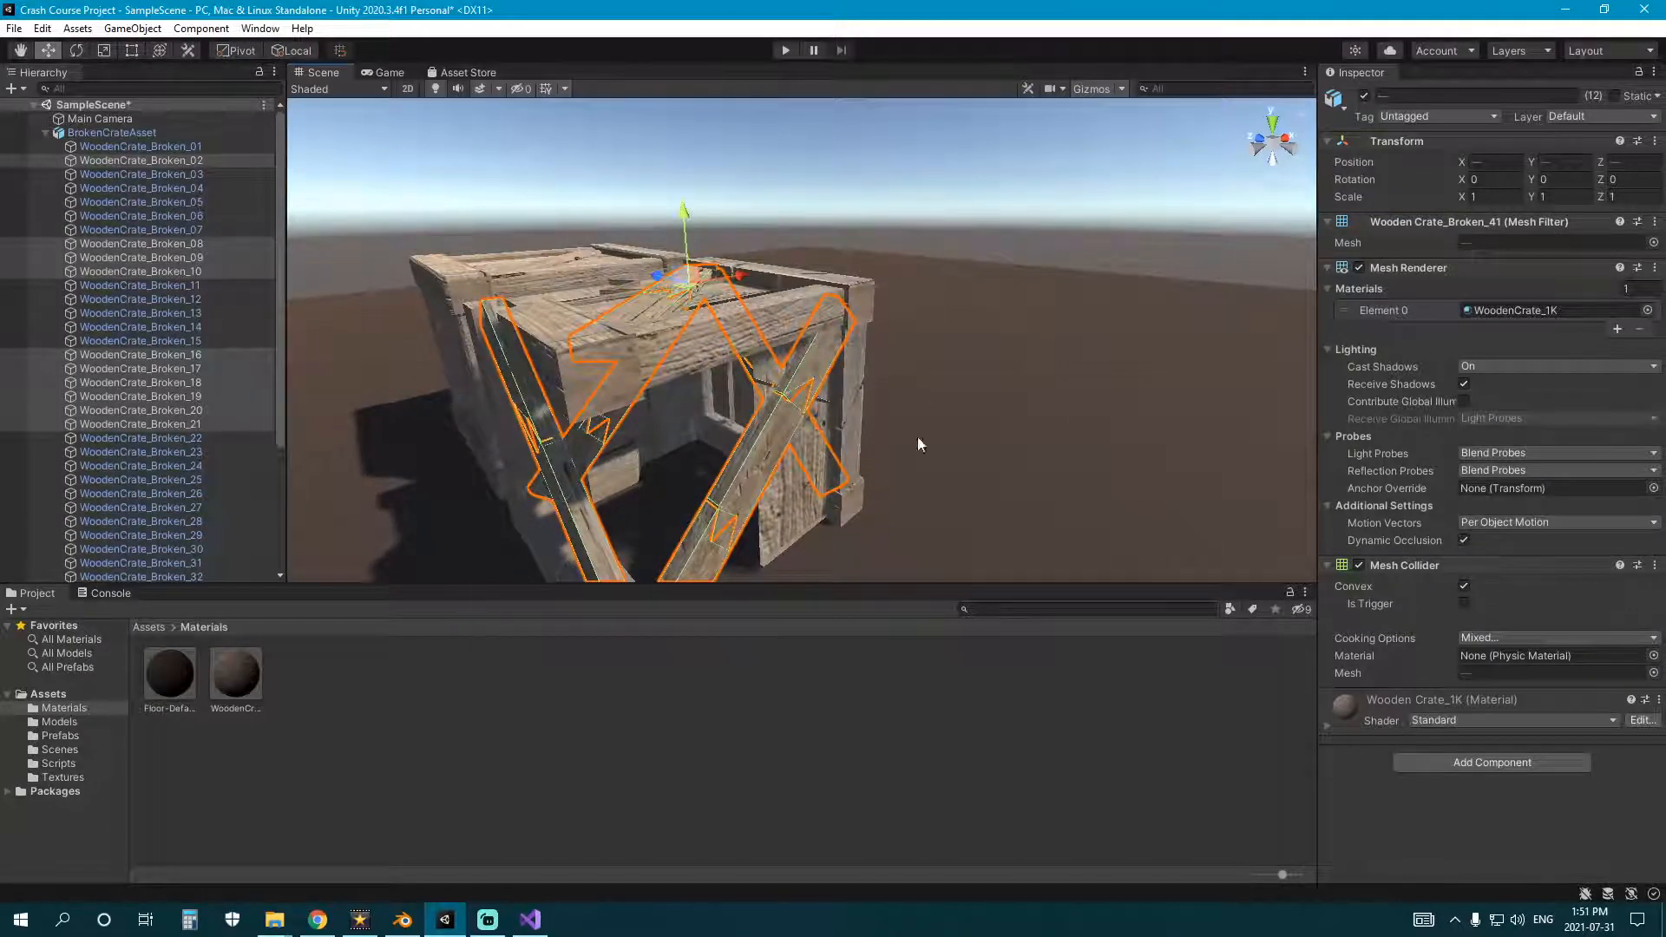
right_click_drag(918, 436, 715, 424)
scroll(611, 391, "down", 5)
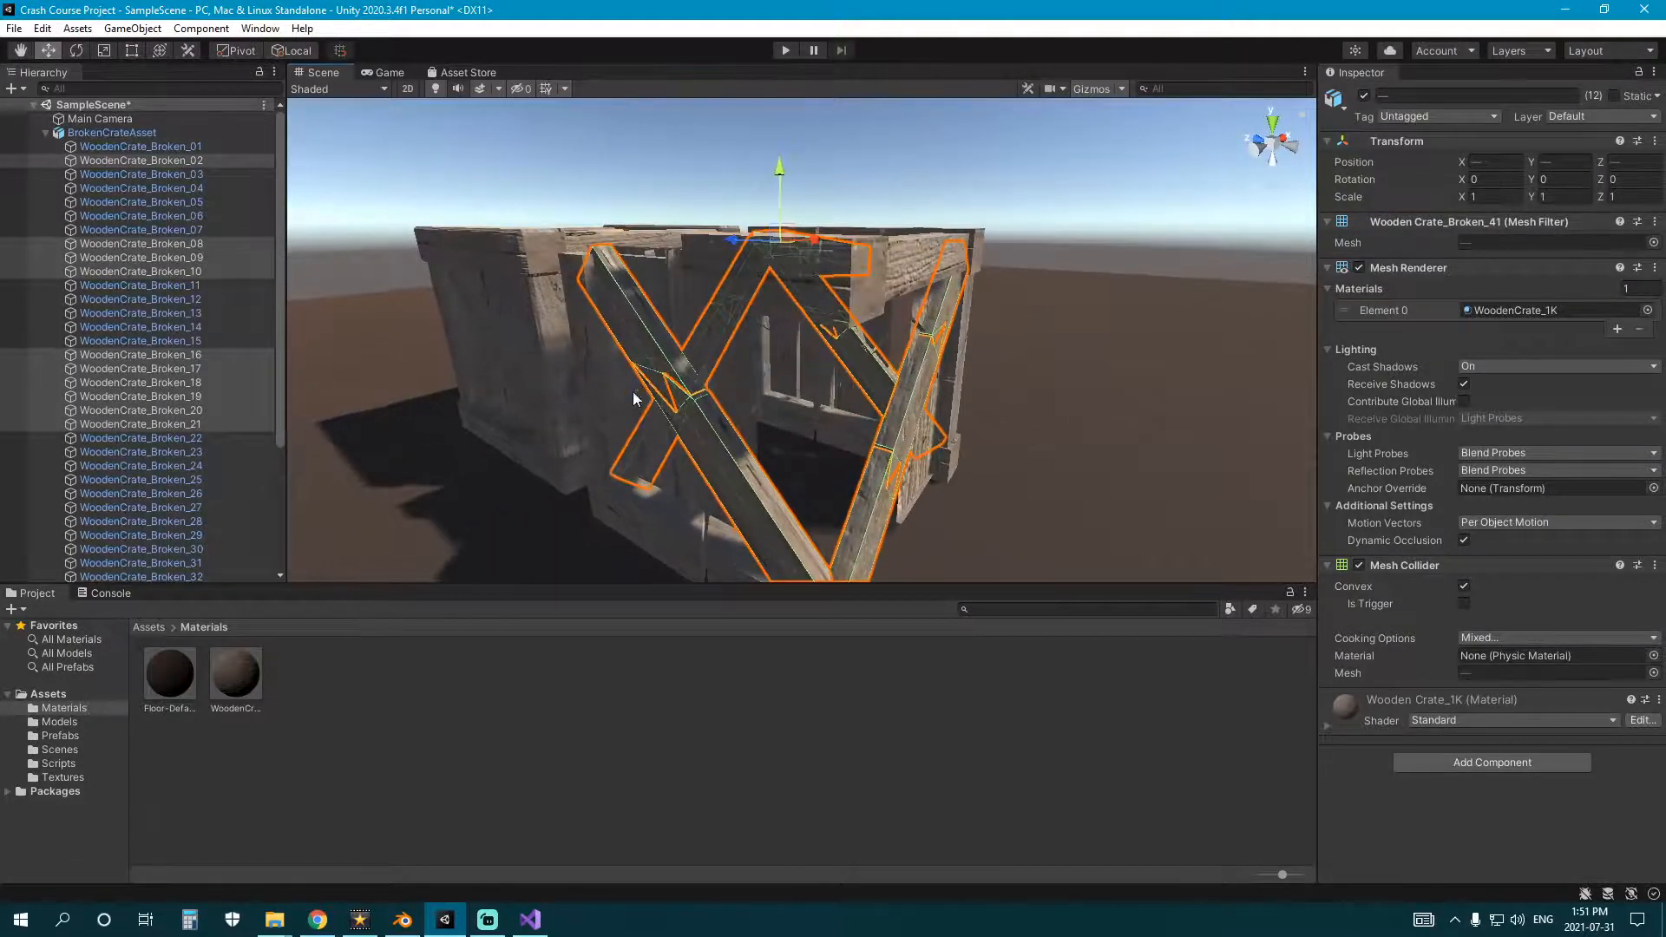
left_click_drag(633, 393, 674, 421, "alt")
- Add a Rigidbody to all the broken crate's pieces, from WoodenCrate_Broken_01 to WoodenCrate_Broken_41
scroll(138, 255, "down", 3)
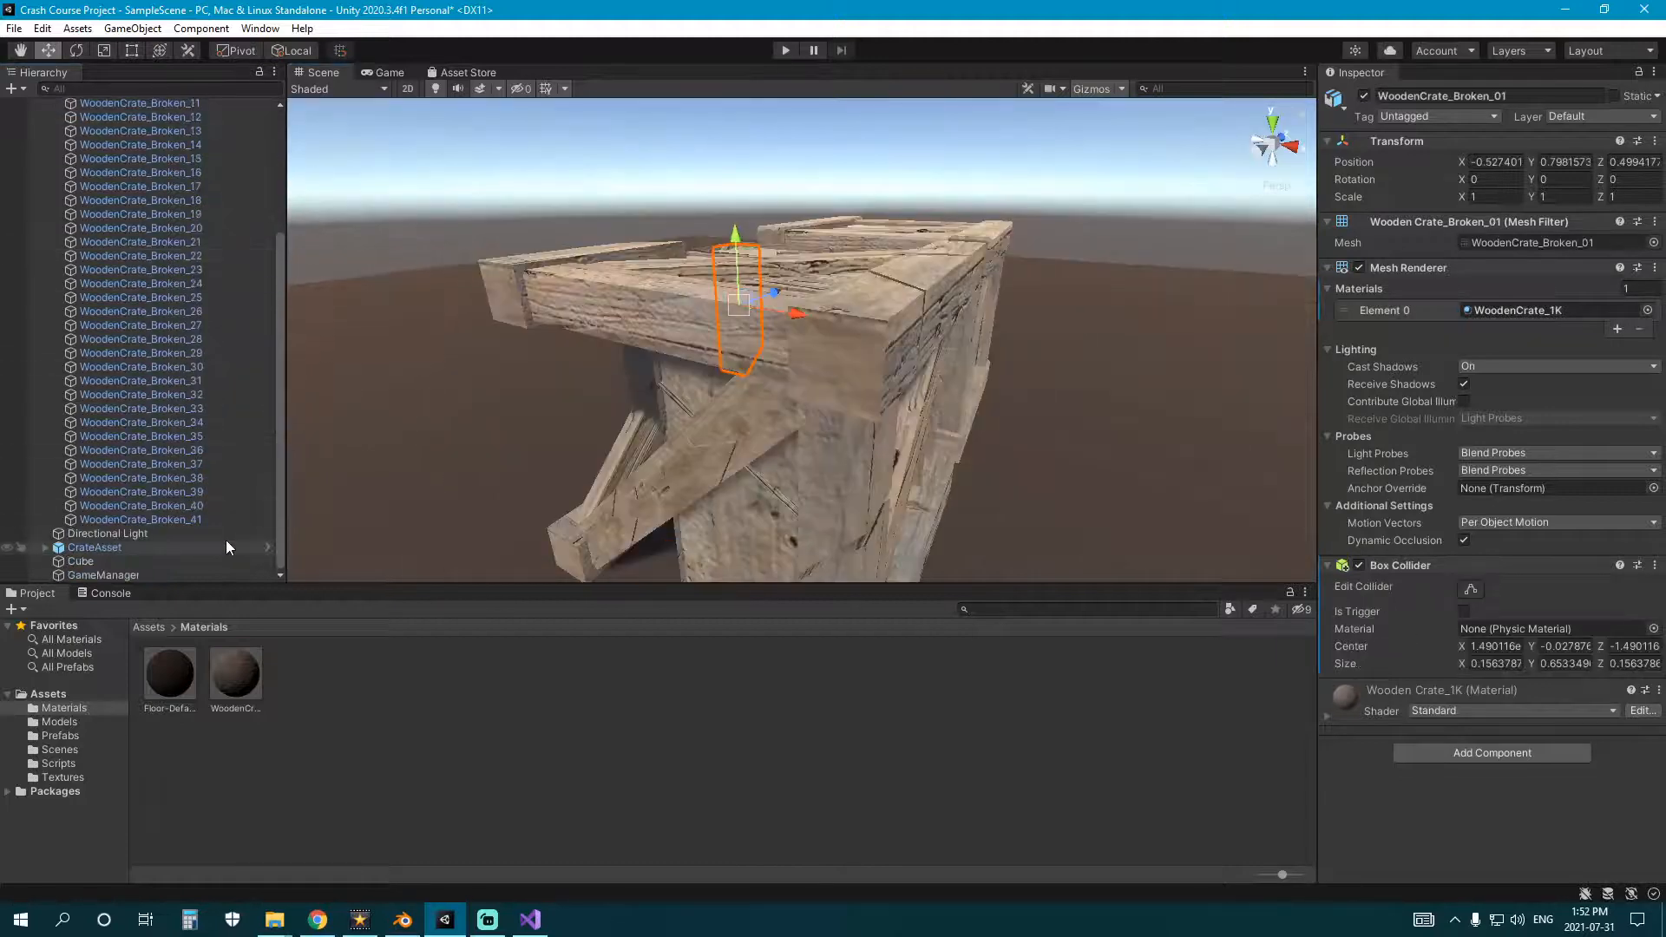
left_click(201, 520, "shift")
scroll(61, 440, "up", 4)
left_click(179, 146)
scroll(177, 406, "down", 4)
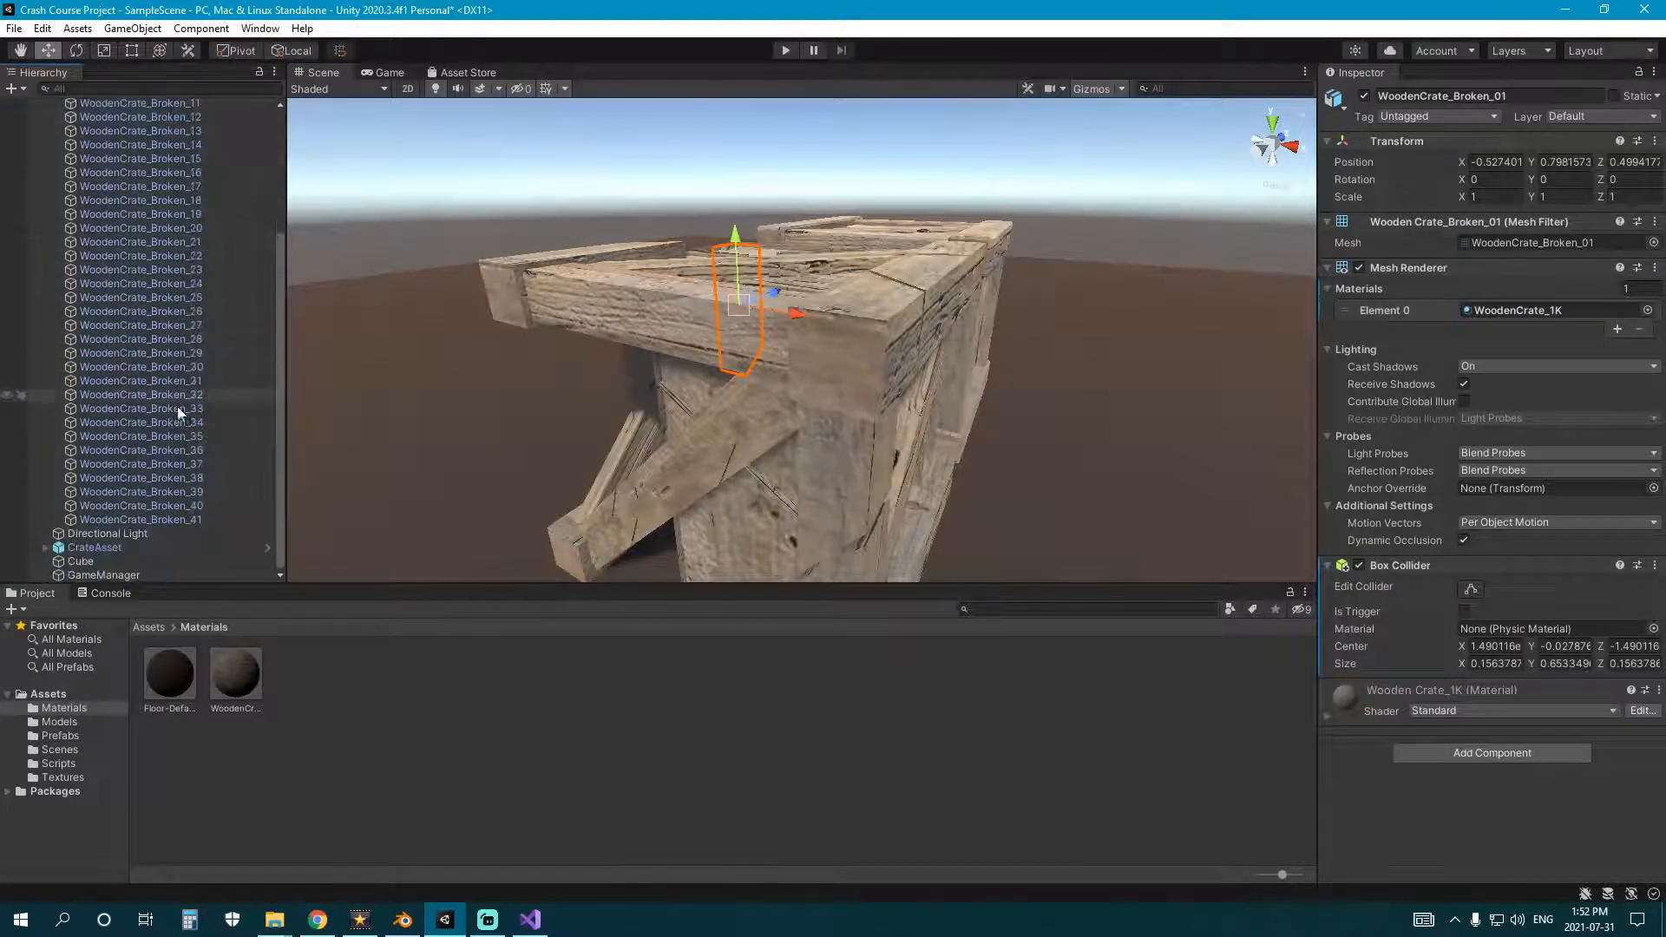
left_click(203, 519, "shift")
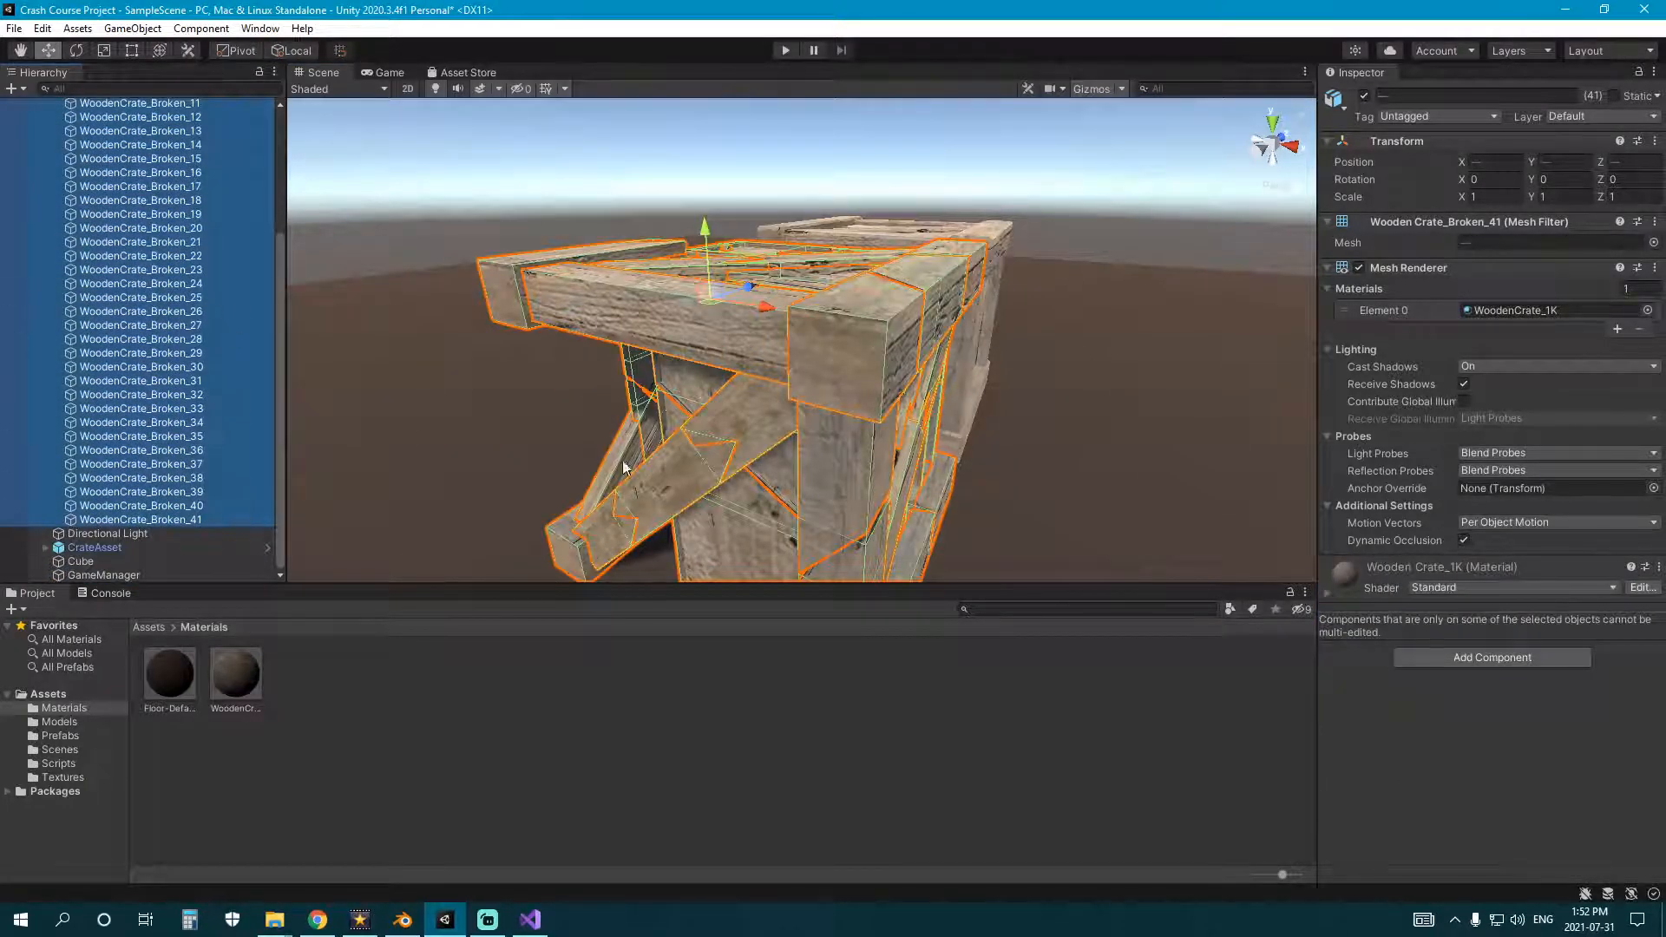
left_click(1498, 658)
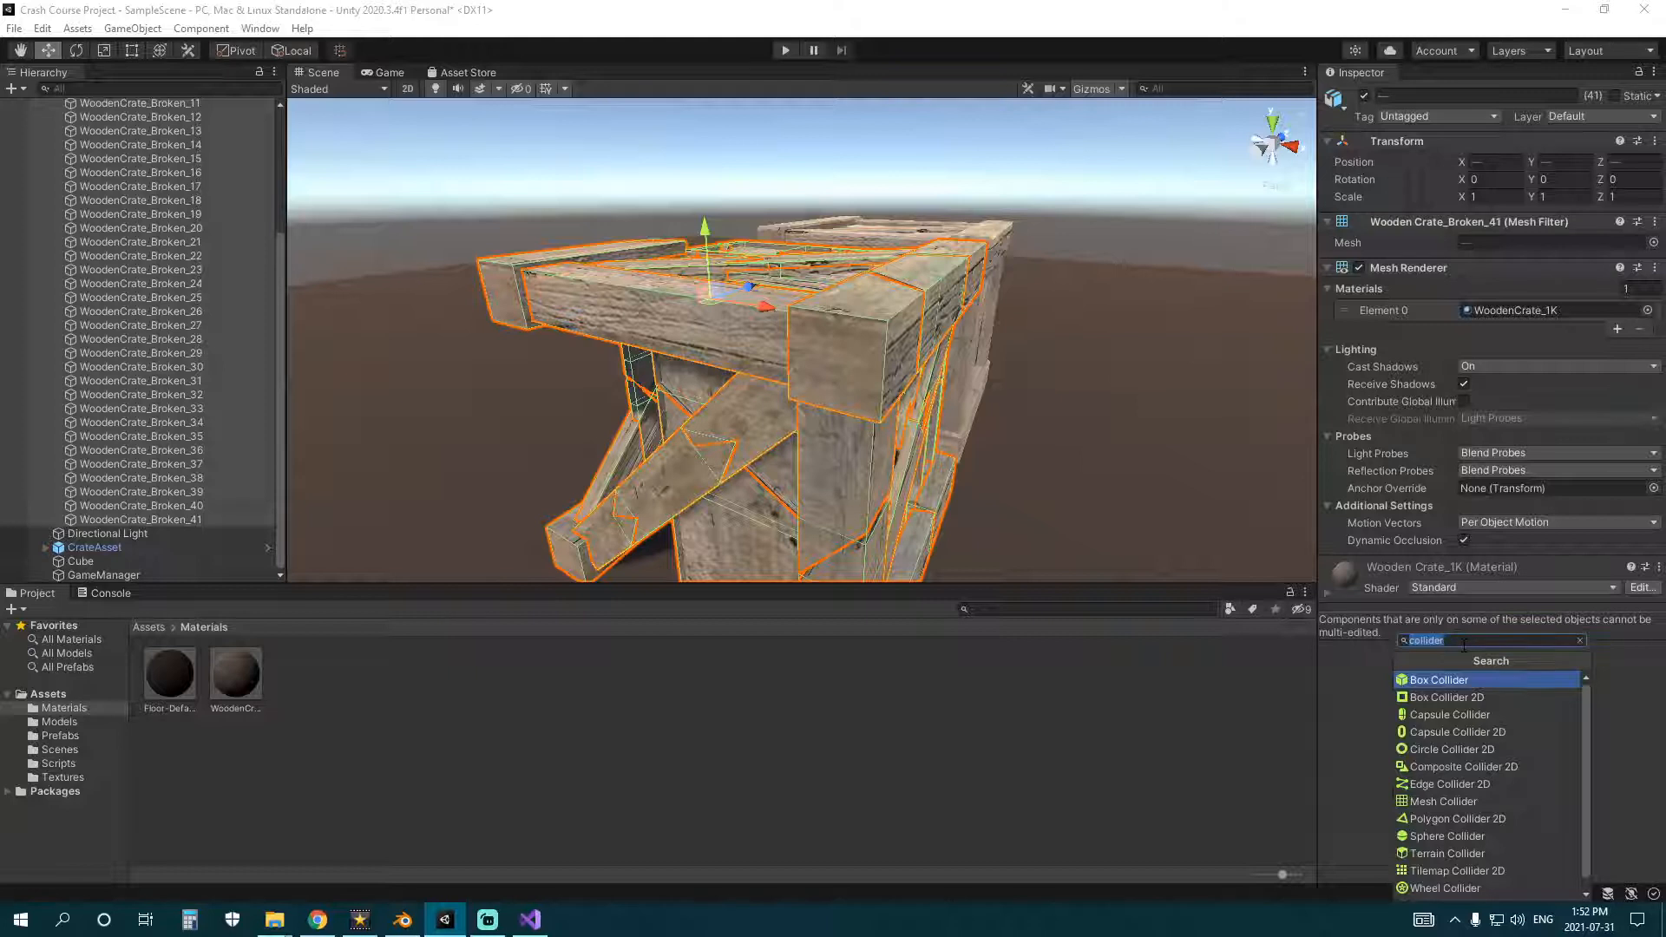
type("rigid")
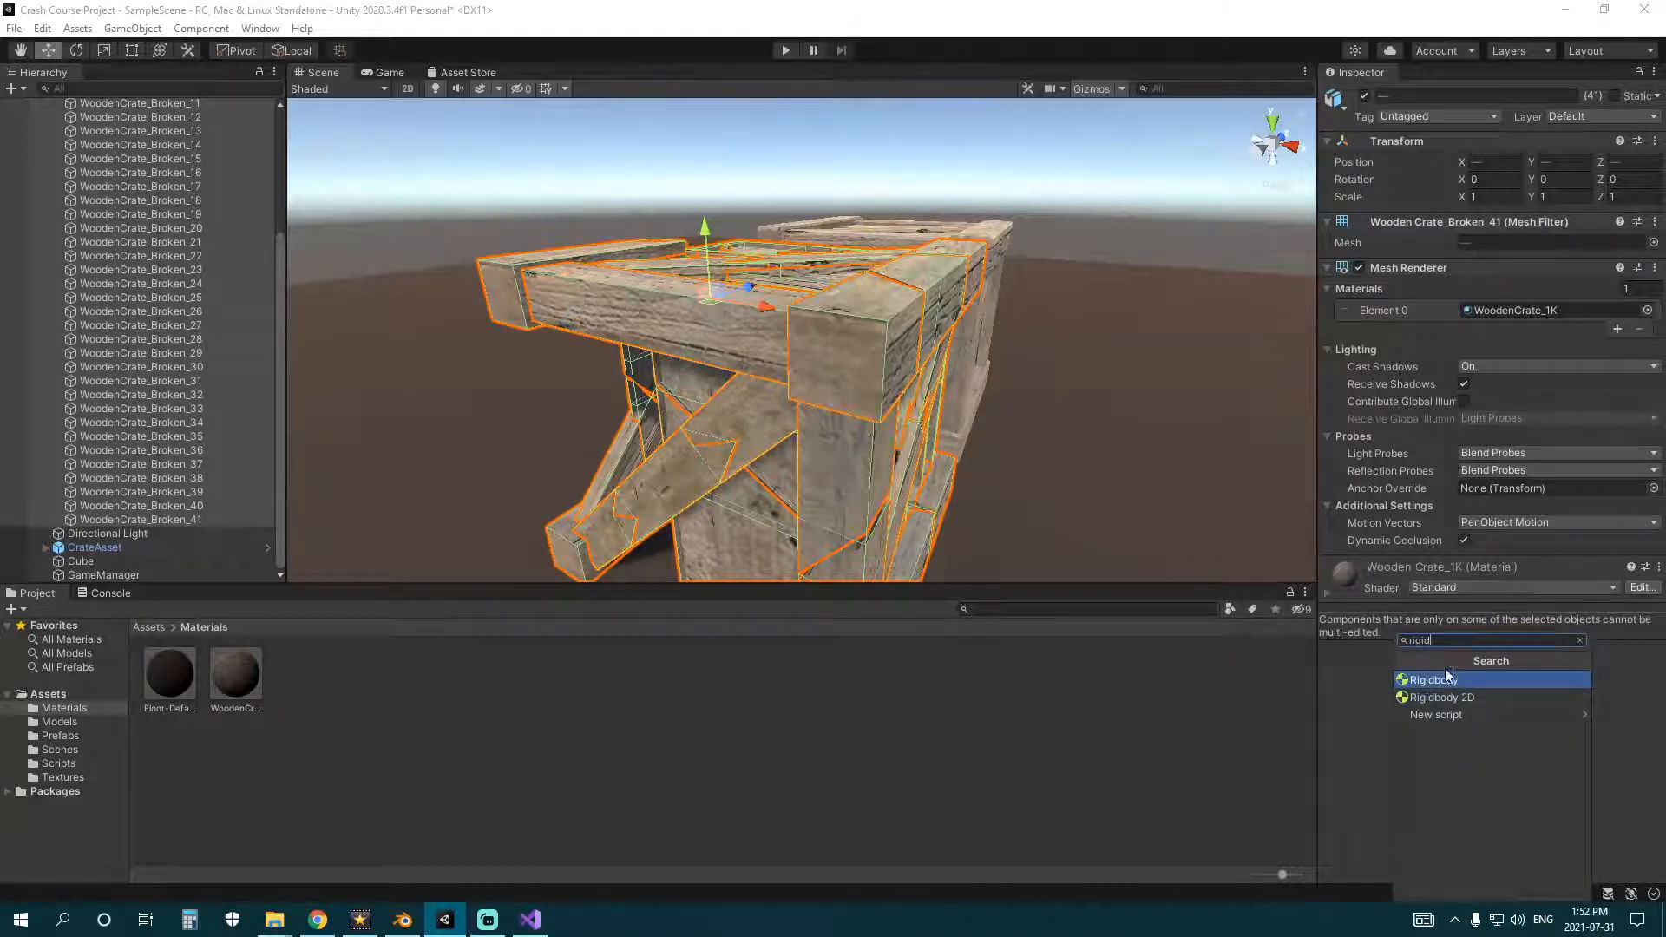
left_click(1451, 682)
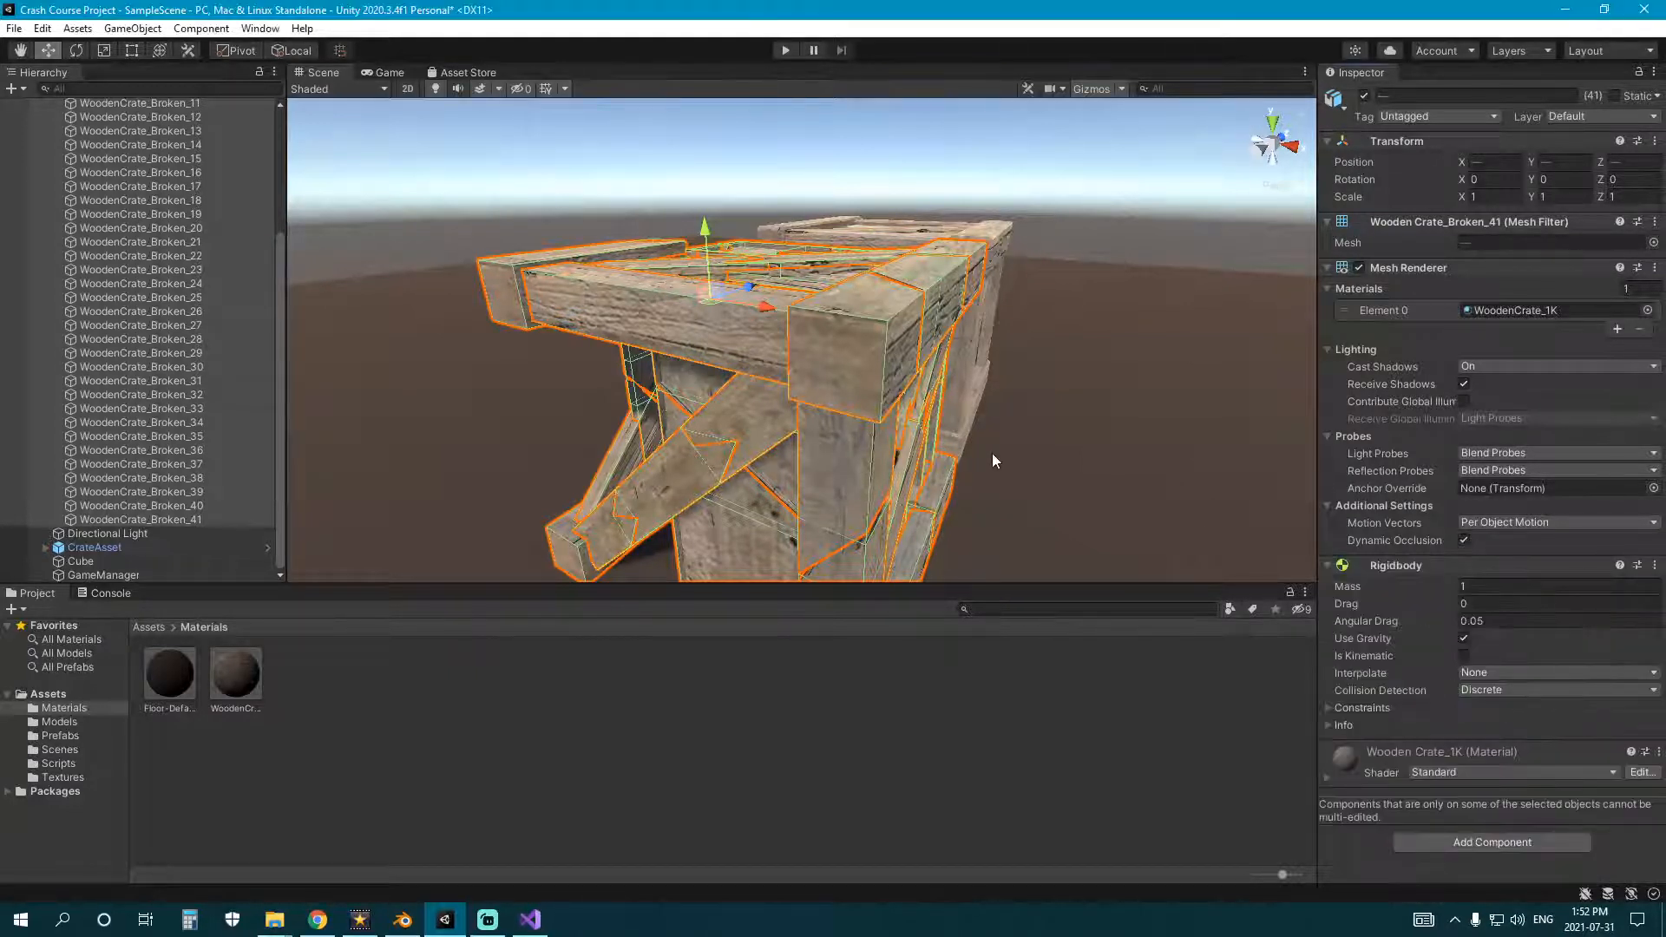
left_click_drag(995, 460, 935, 468, "alt")
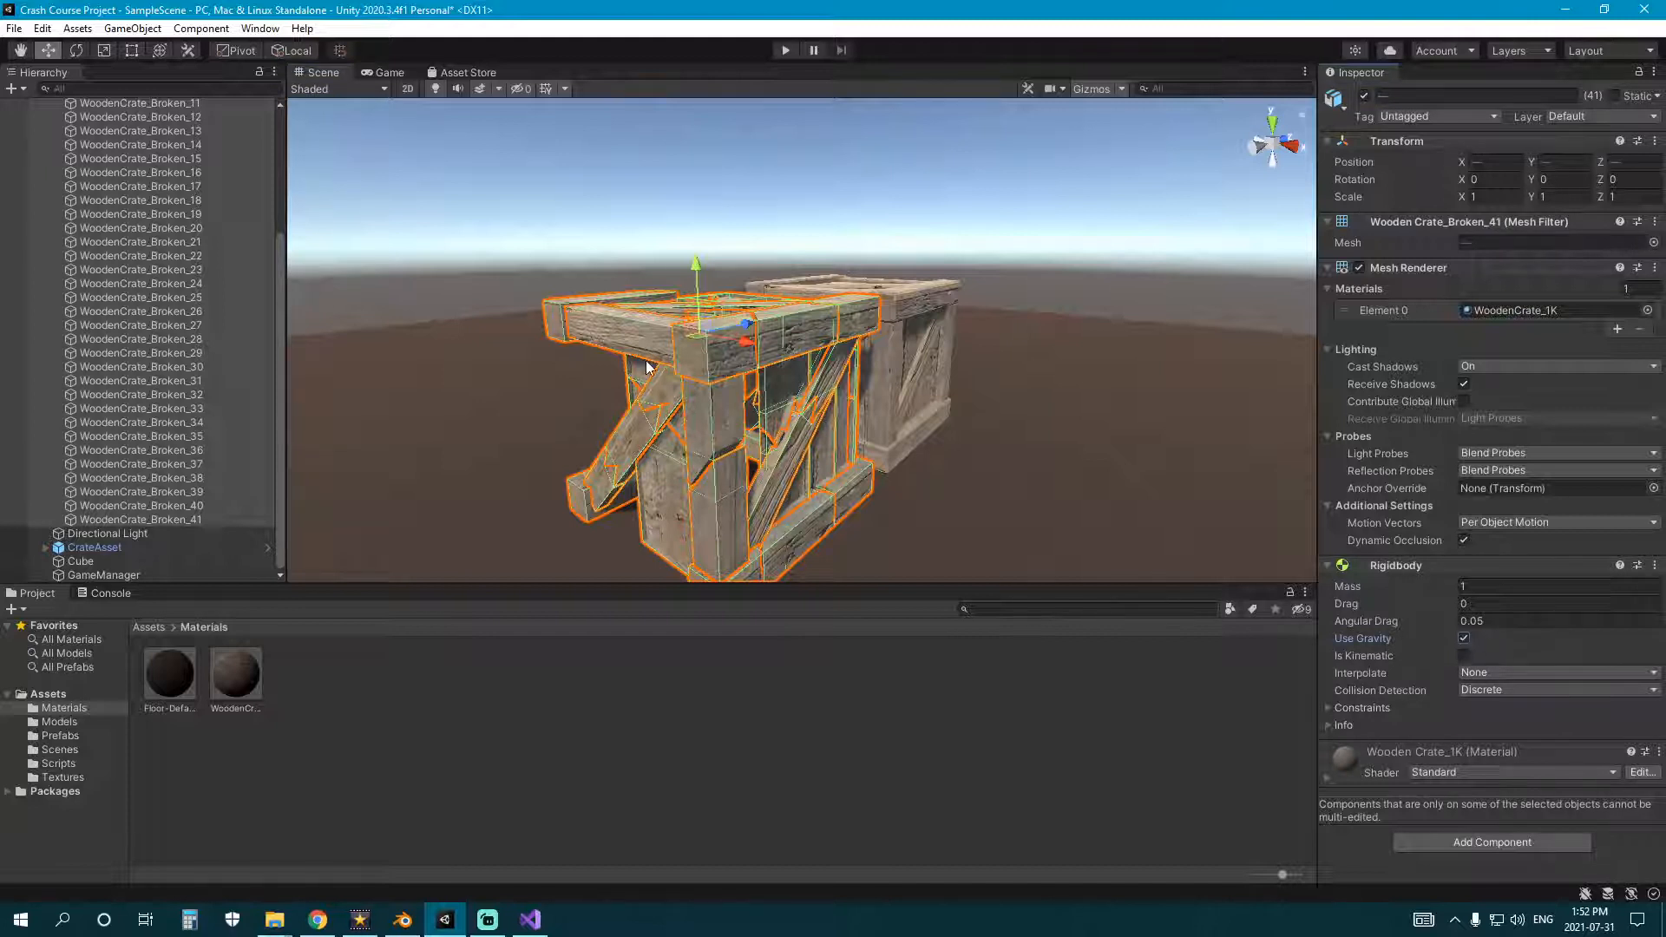
left_click_drag(828, 425, 864, 423, "alt")
left_click(1464, 655)
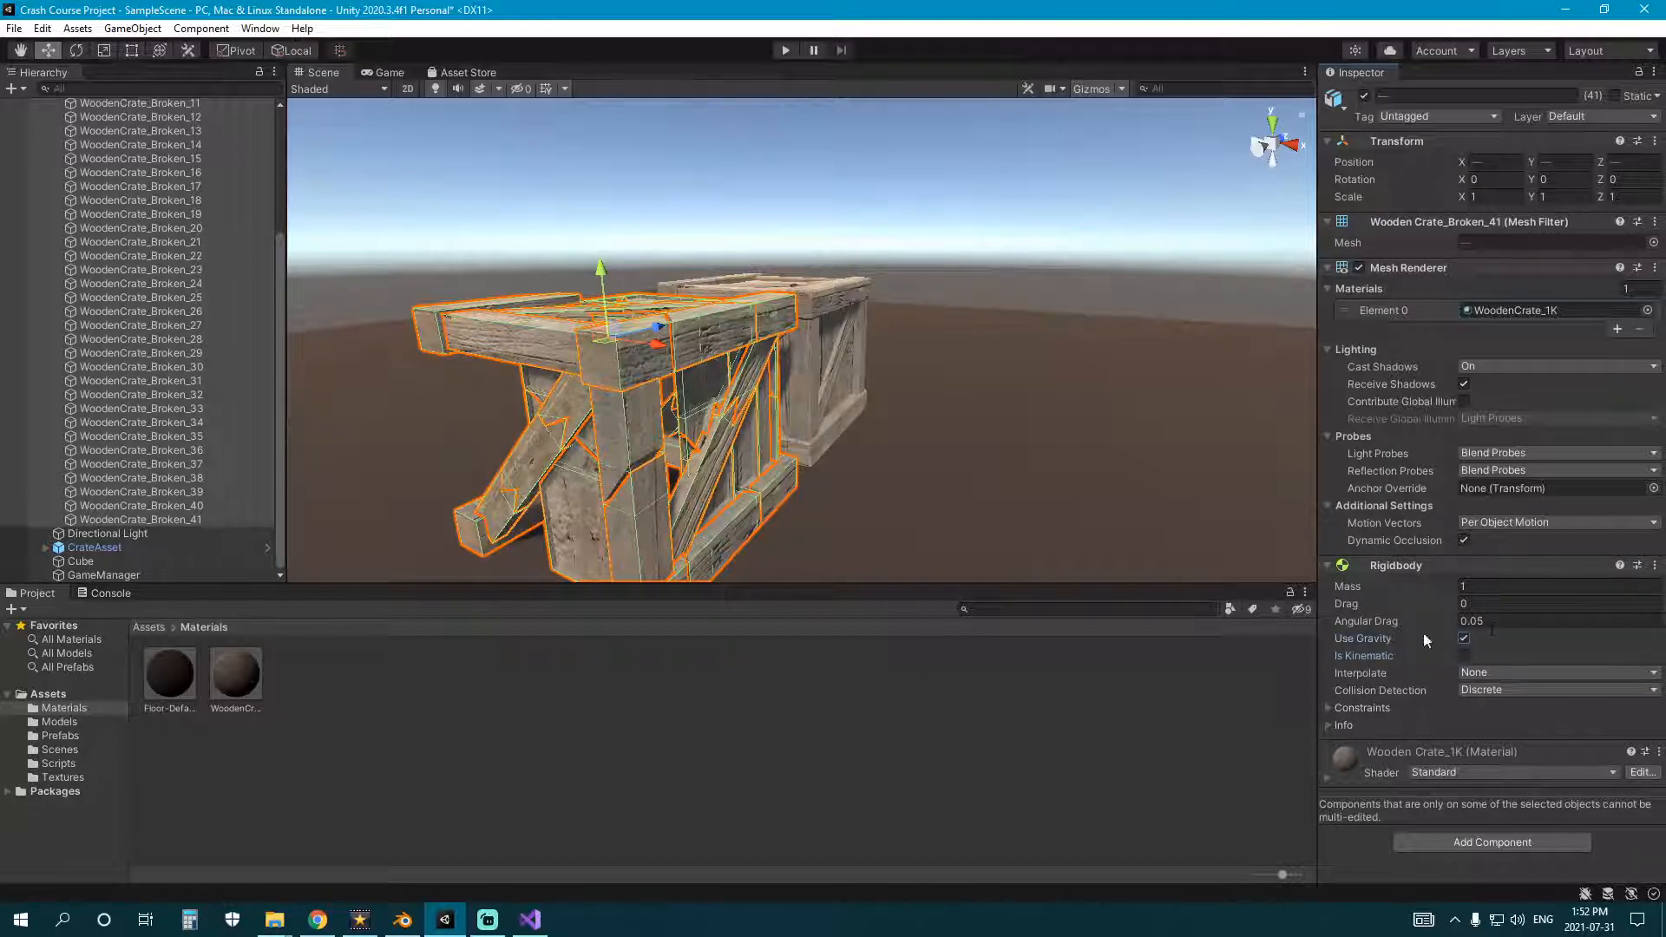
left_click_drag(879, 533, 911, 546, "alt")
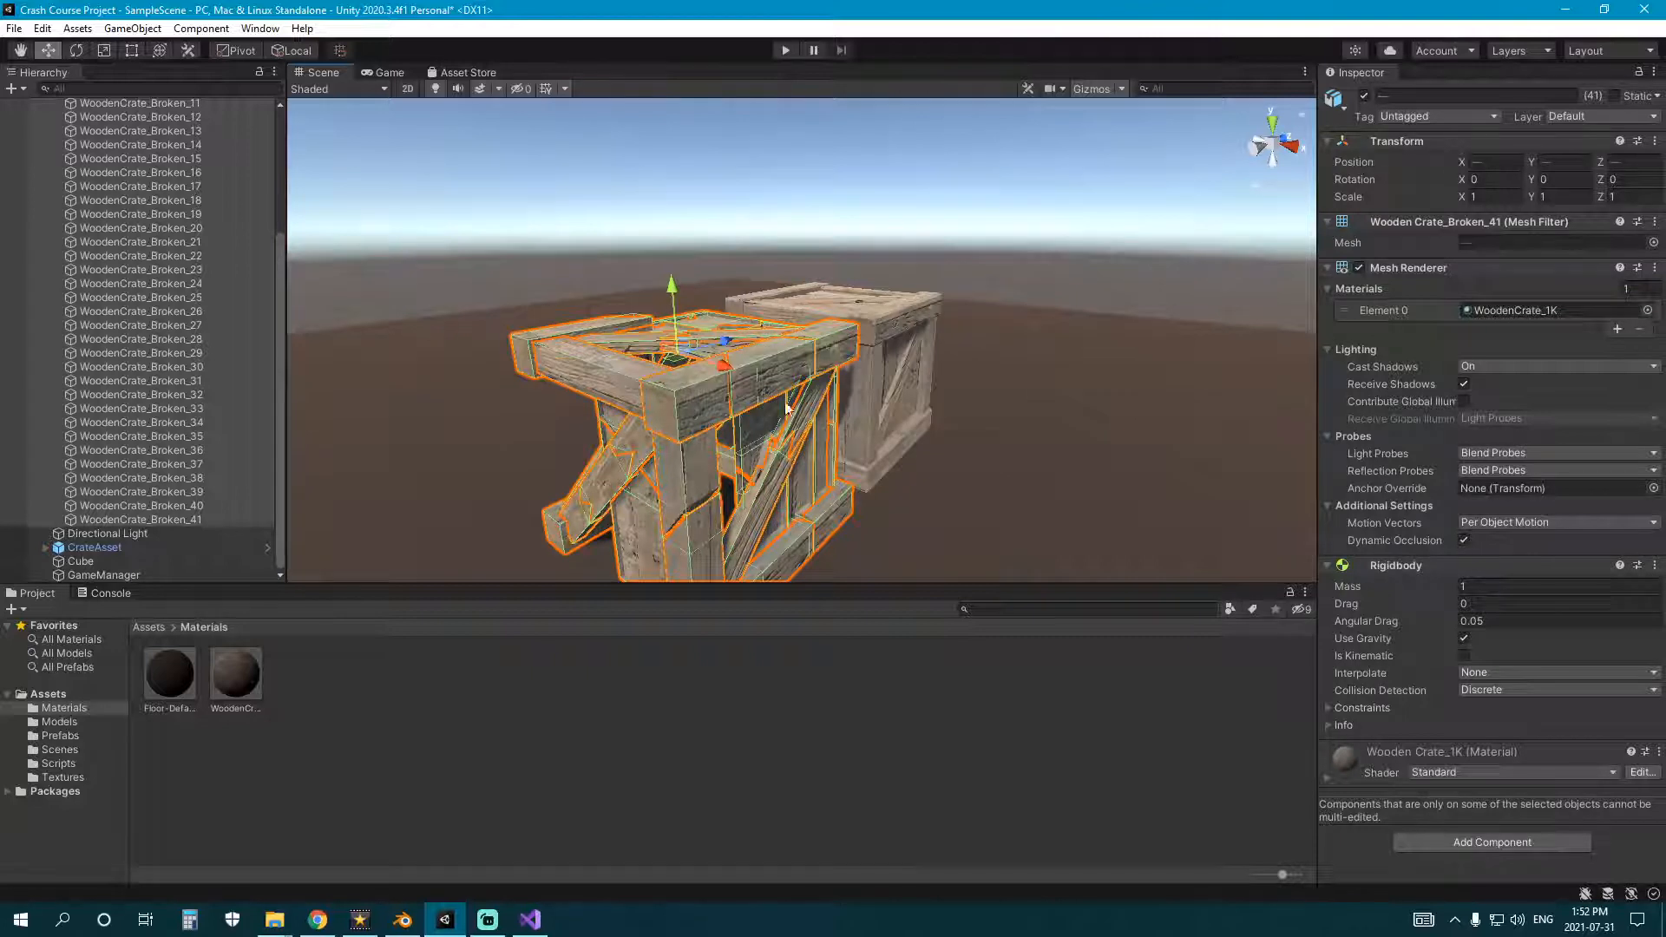
left_click(440, 641)
right_click_drag(818, 371, 727, 373)
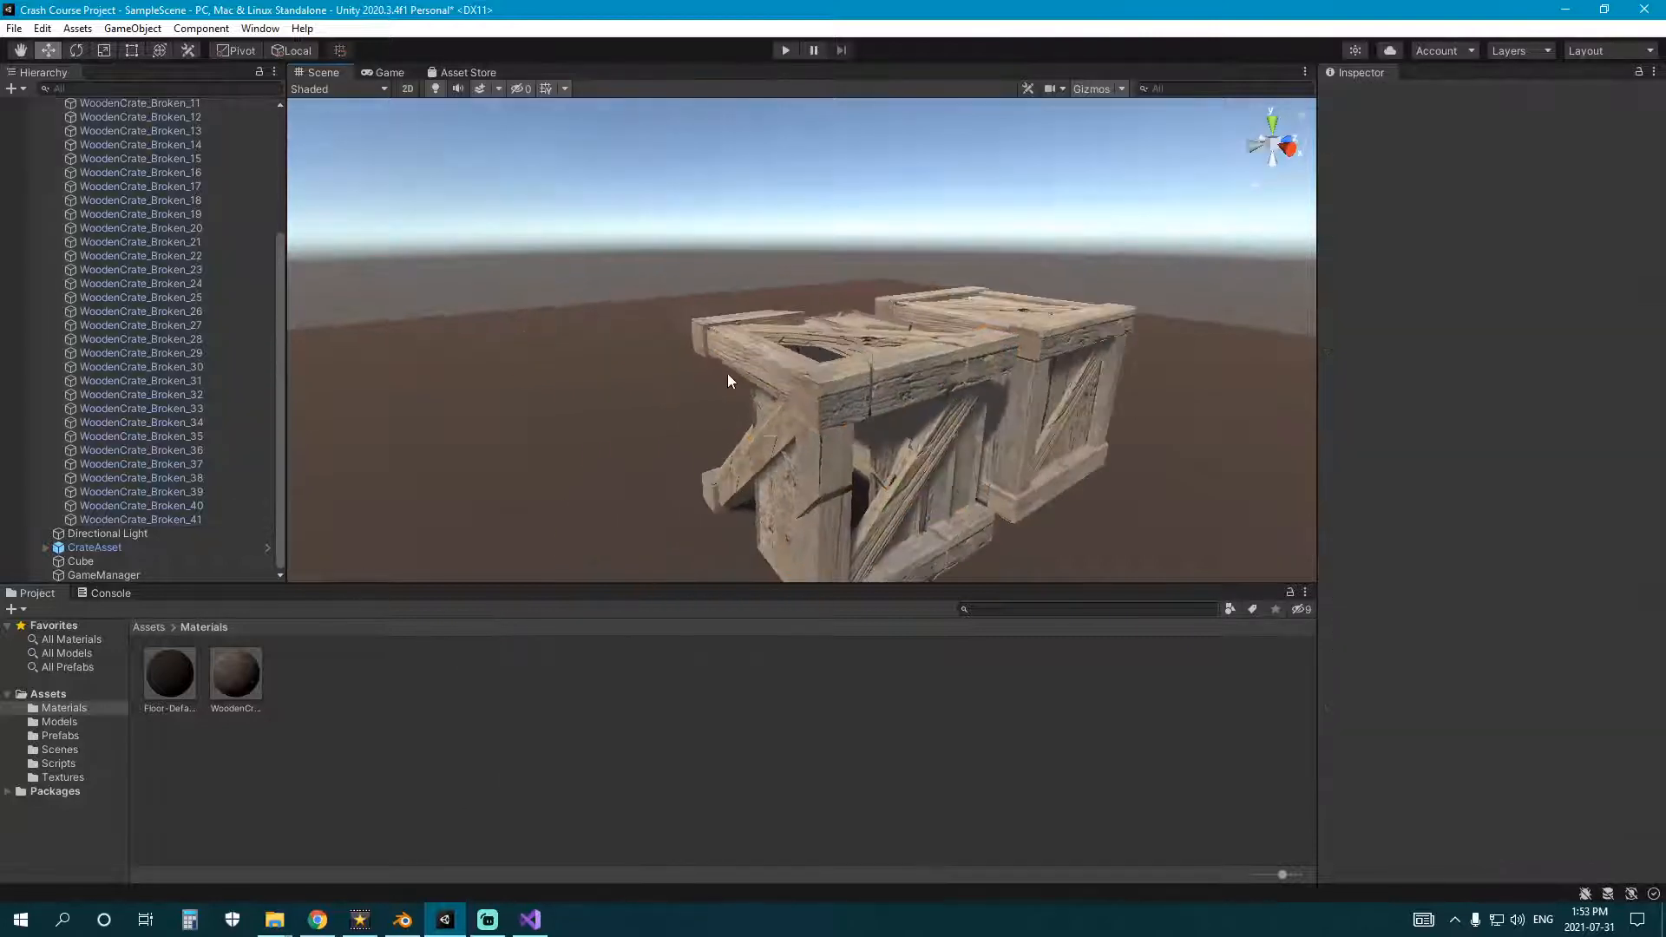
scroll(659, 364, "down", 6)
scroll(184, 351, "up", 5)
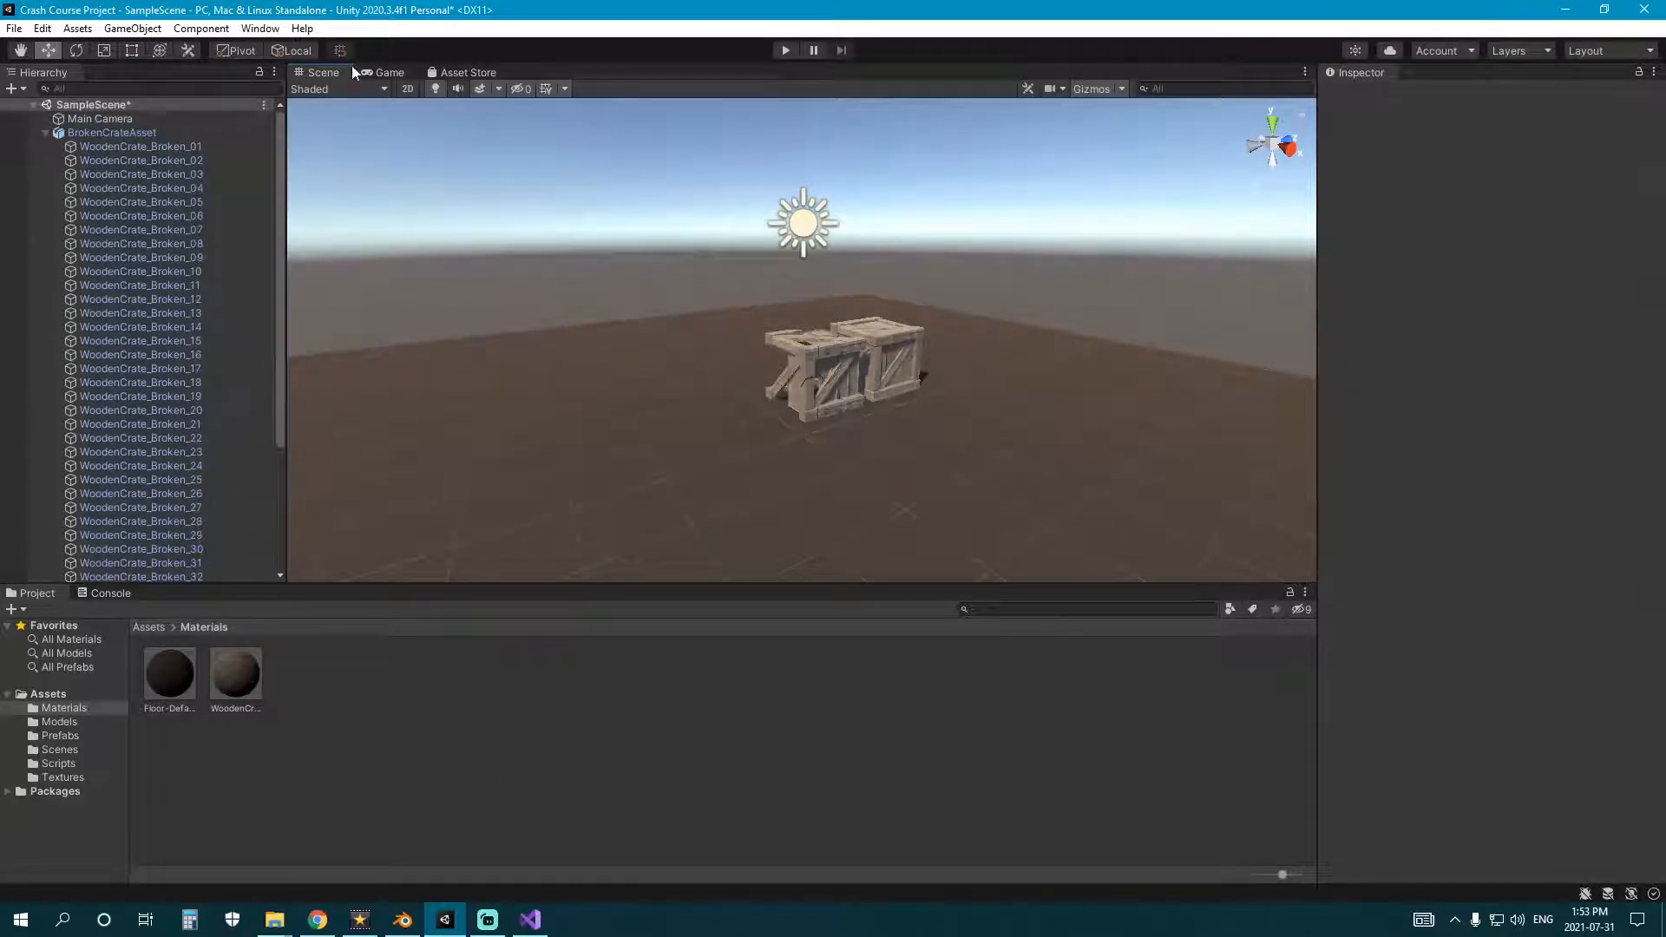
- Move the Main Camera to about 1.87, 1.73, -0.82 and rotate it to about 8.03, -58.46, 0 to frame both crates closely
left_click(382, 72)
left_click(319, 71)
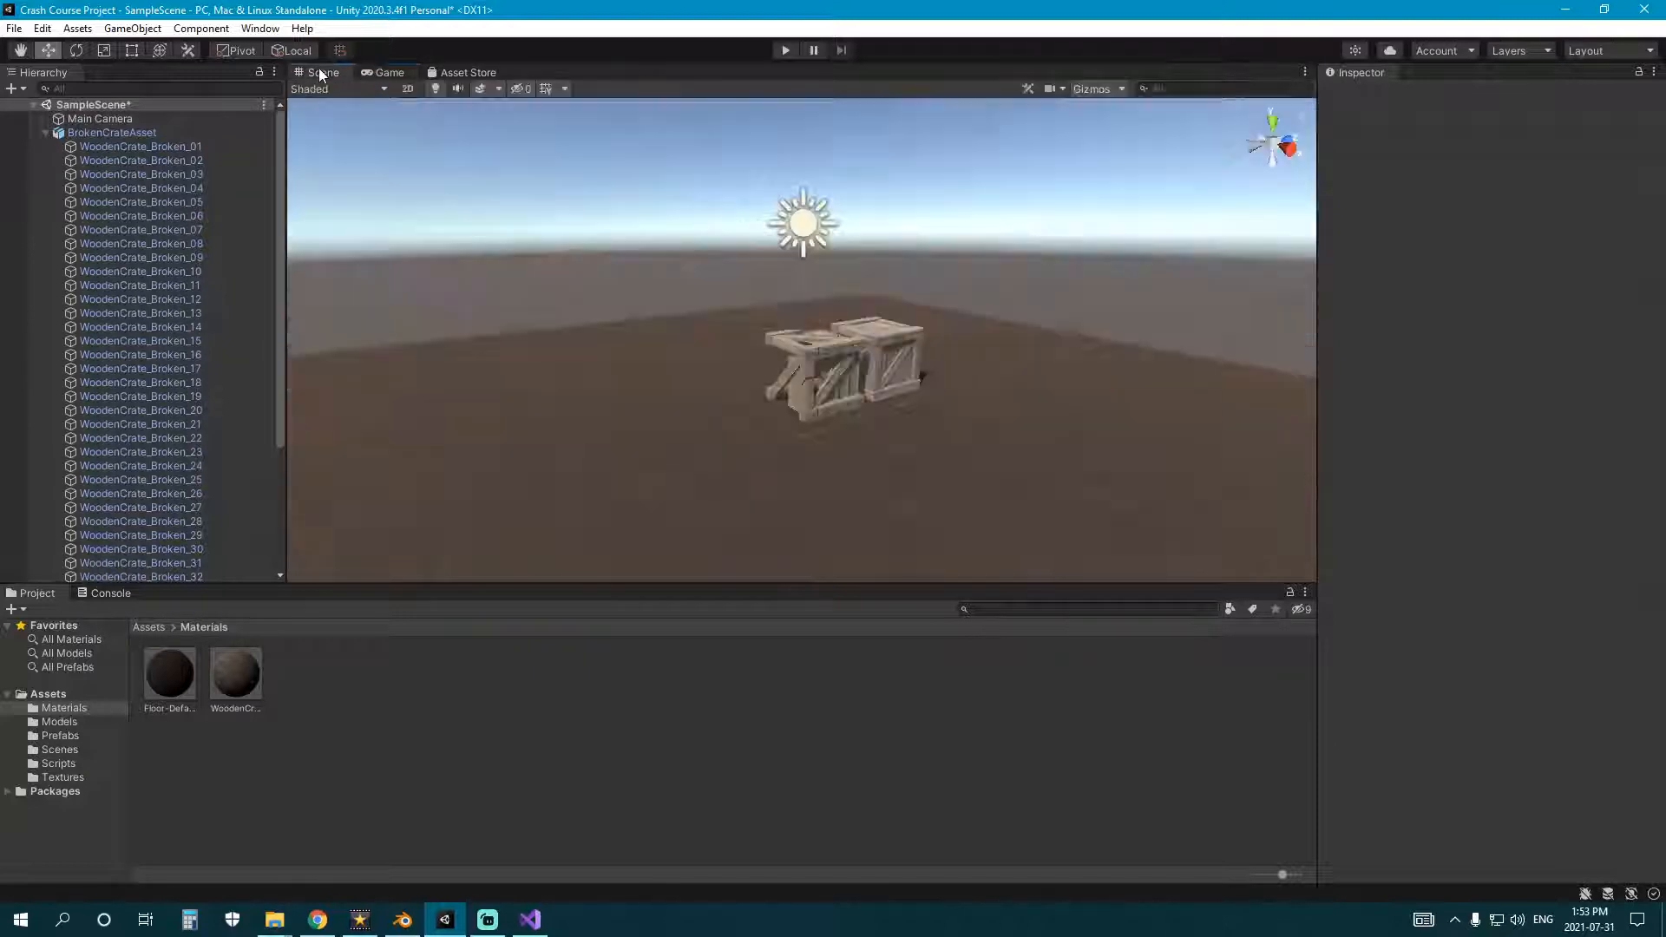
left_click(83, 121)
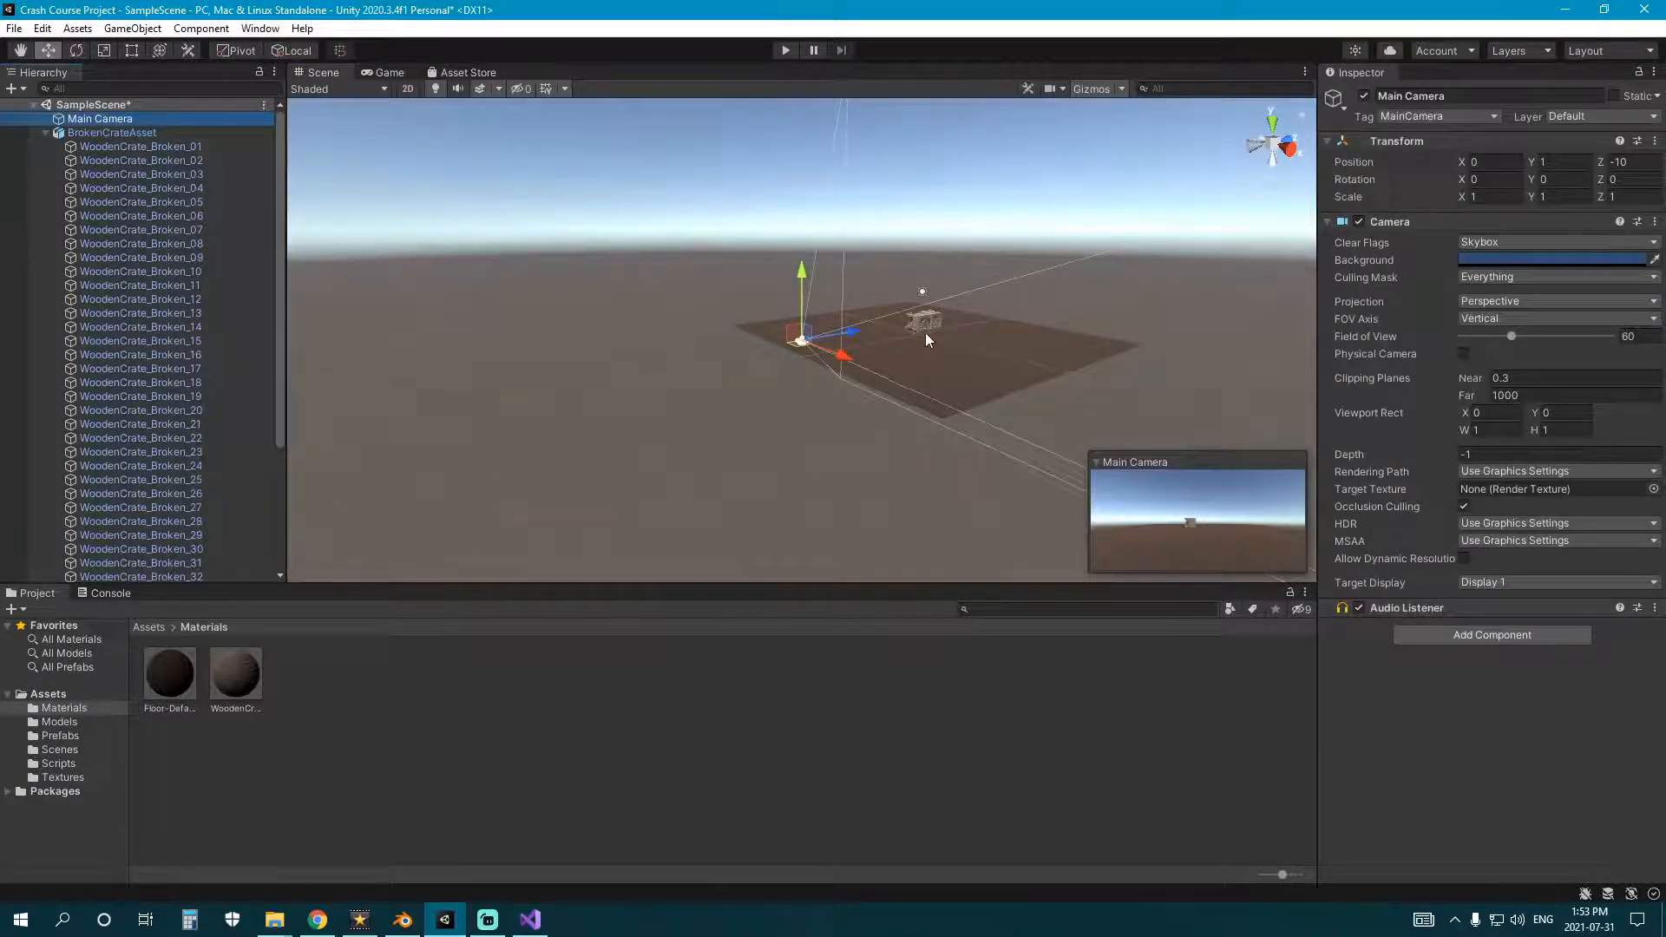
right_click_drag(925, 332, 814, 271)
middle_click_drag(814, 271, 498, 251)
left_click_drag(807, 357, 946, 346)
left_click(159, 50)
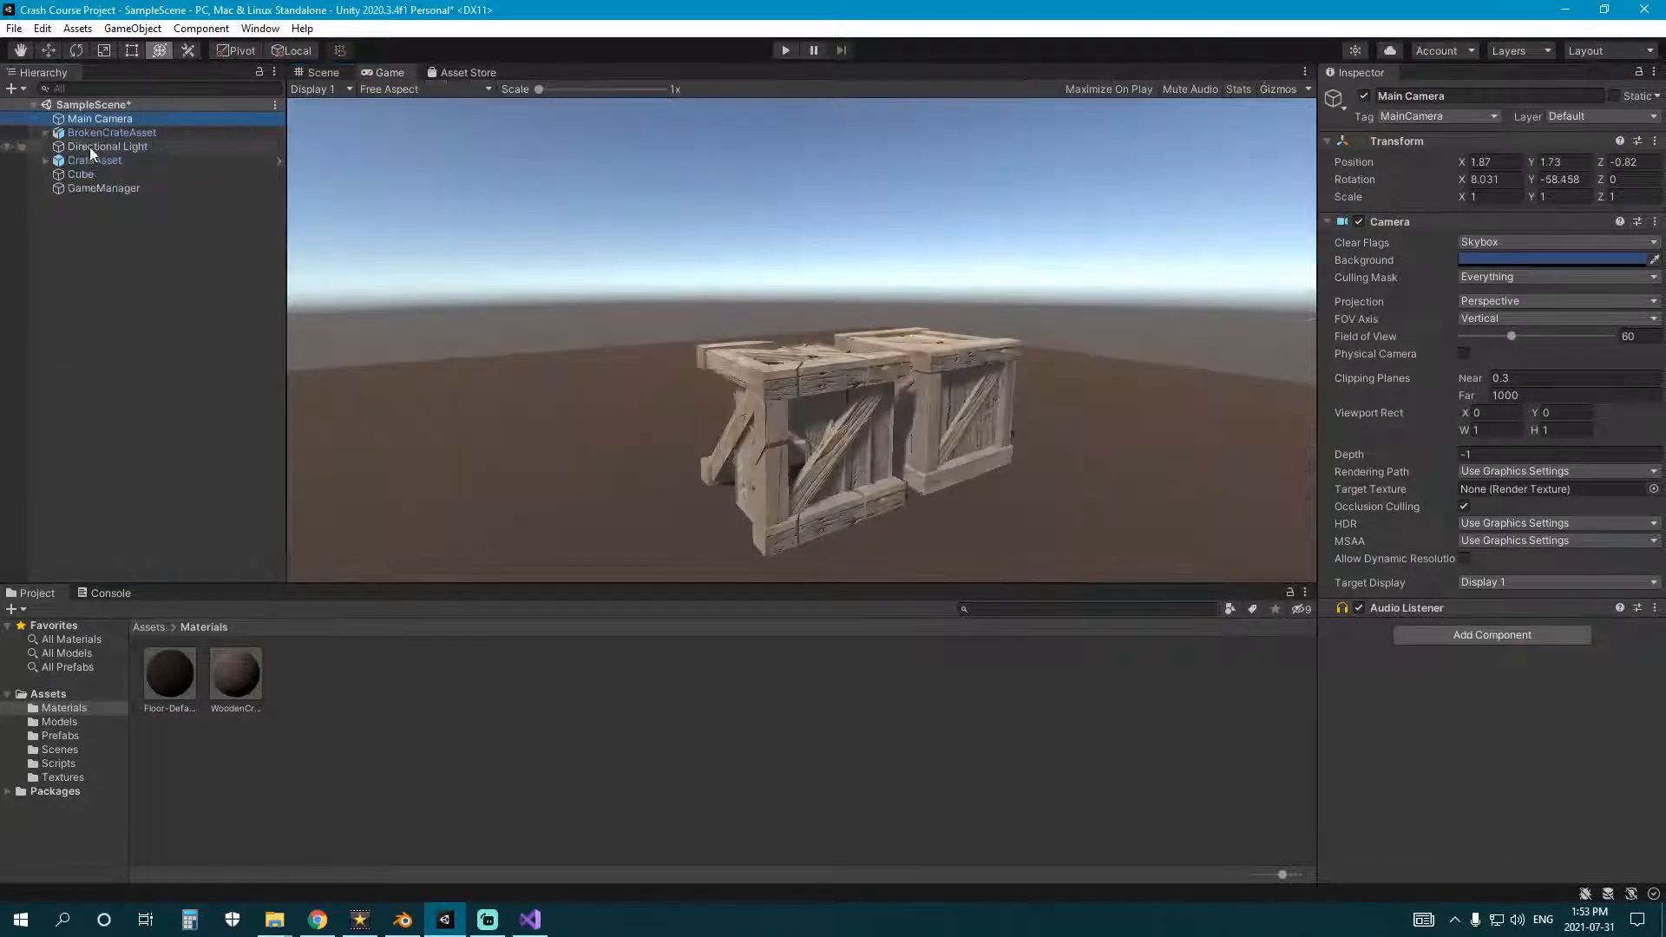
- Set the Directional Light's X rotation to about 75.73 and check the lighting on the crates in the Game view
left_click(111, 146)
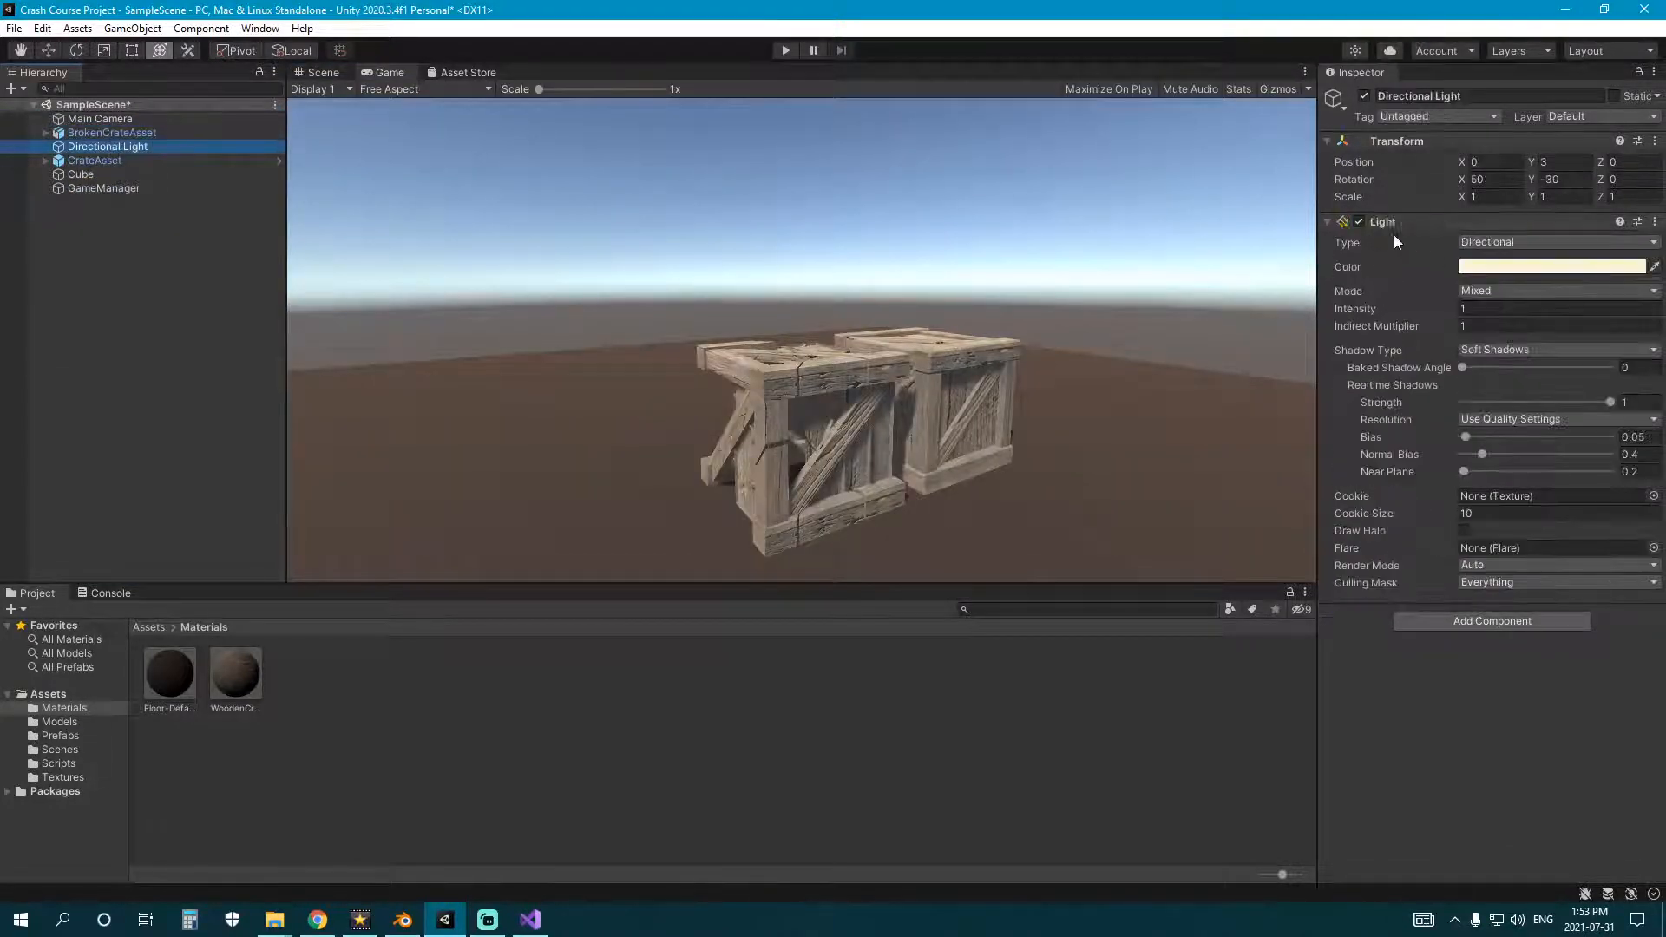
left_click_drag(1464, 178, 331, 75)
left_click(331, 75)
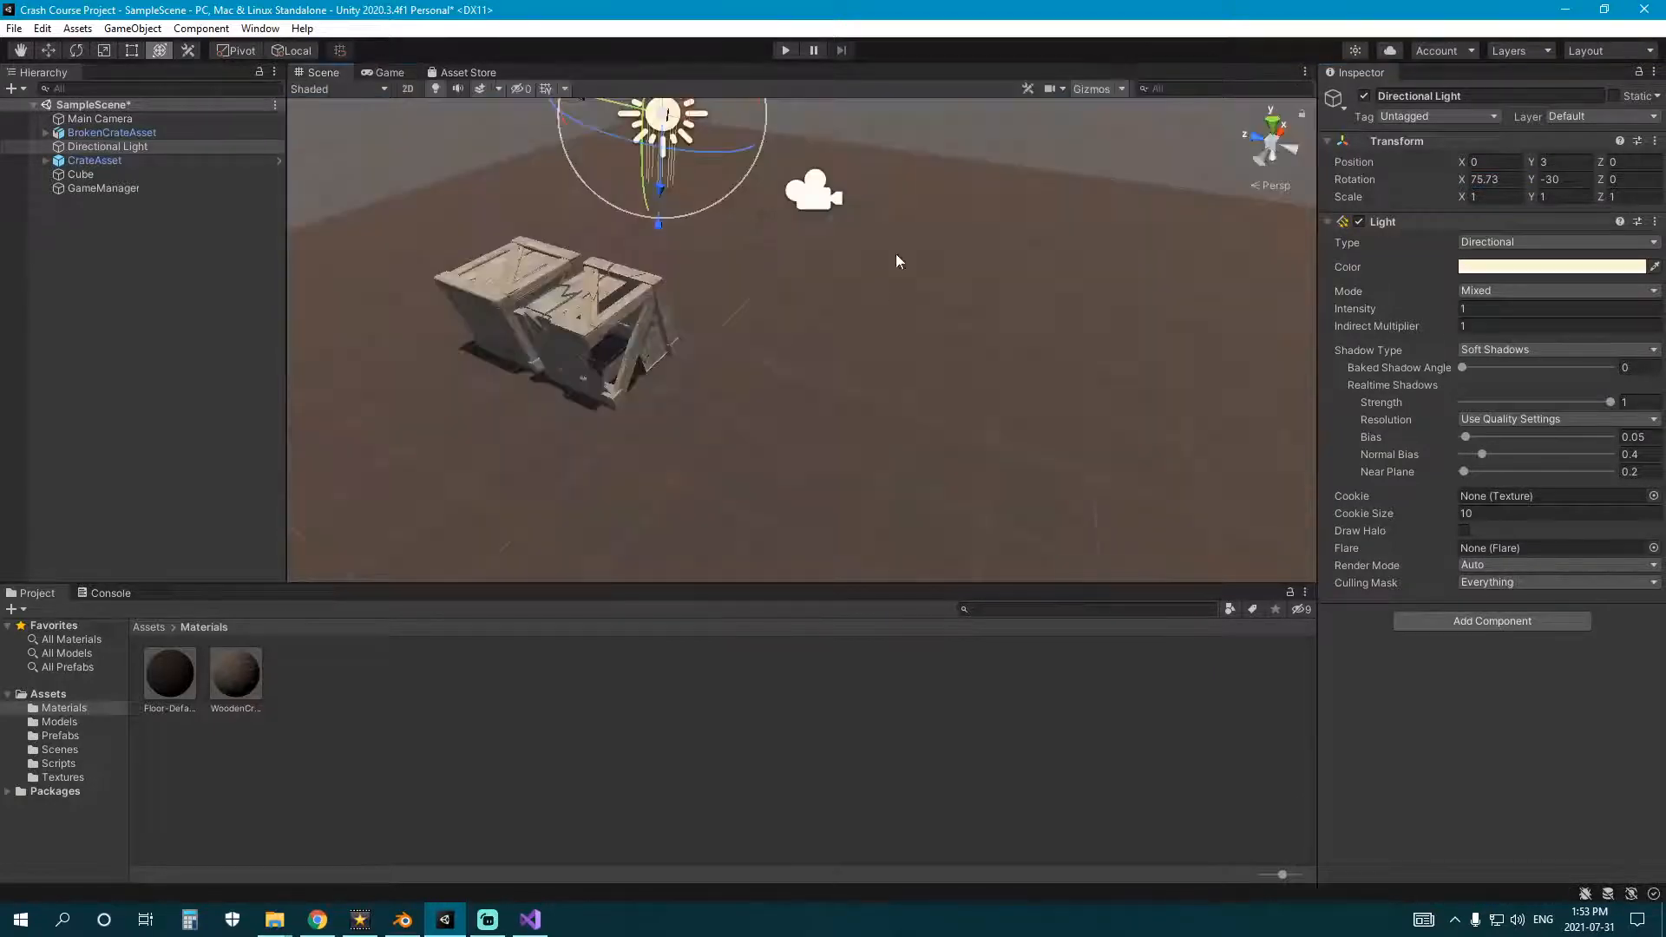
left_click(390, 73)
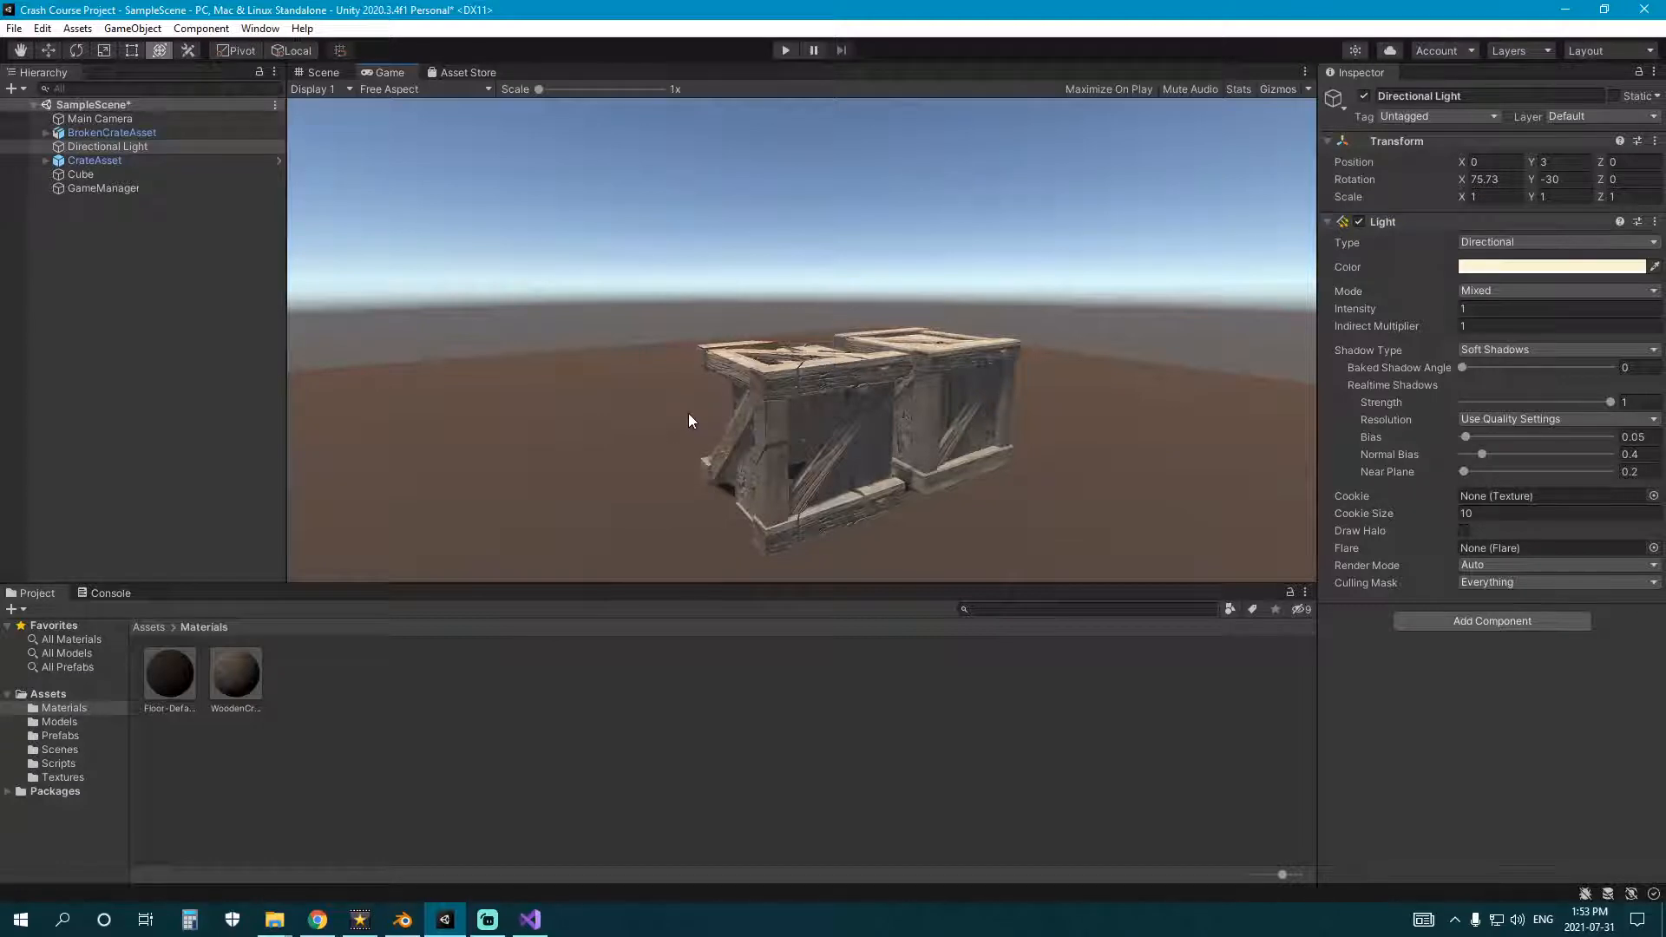
- Set the Main Camera's X position to 1.9 and check the framing of both crates in the Game view
left_click(113, 119)
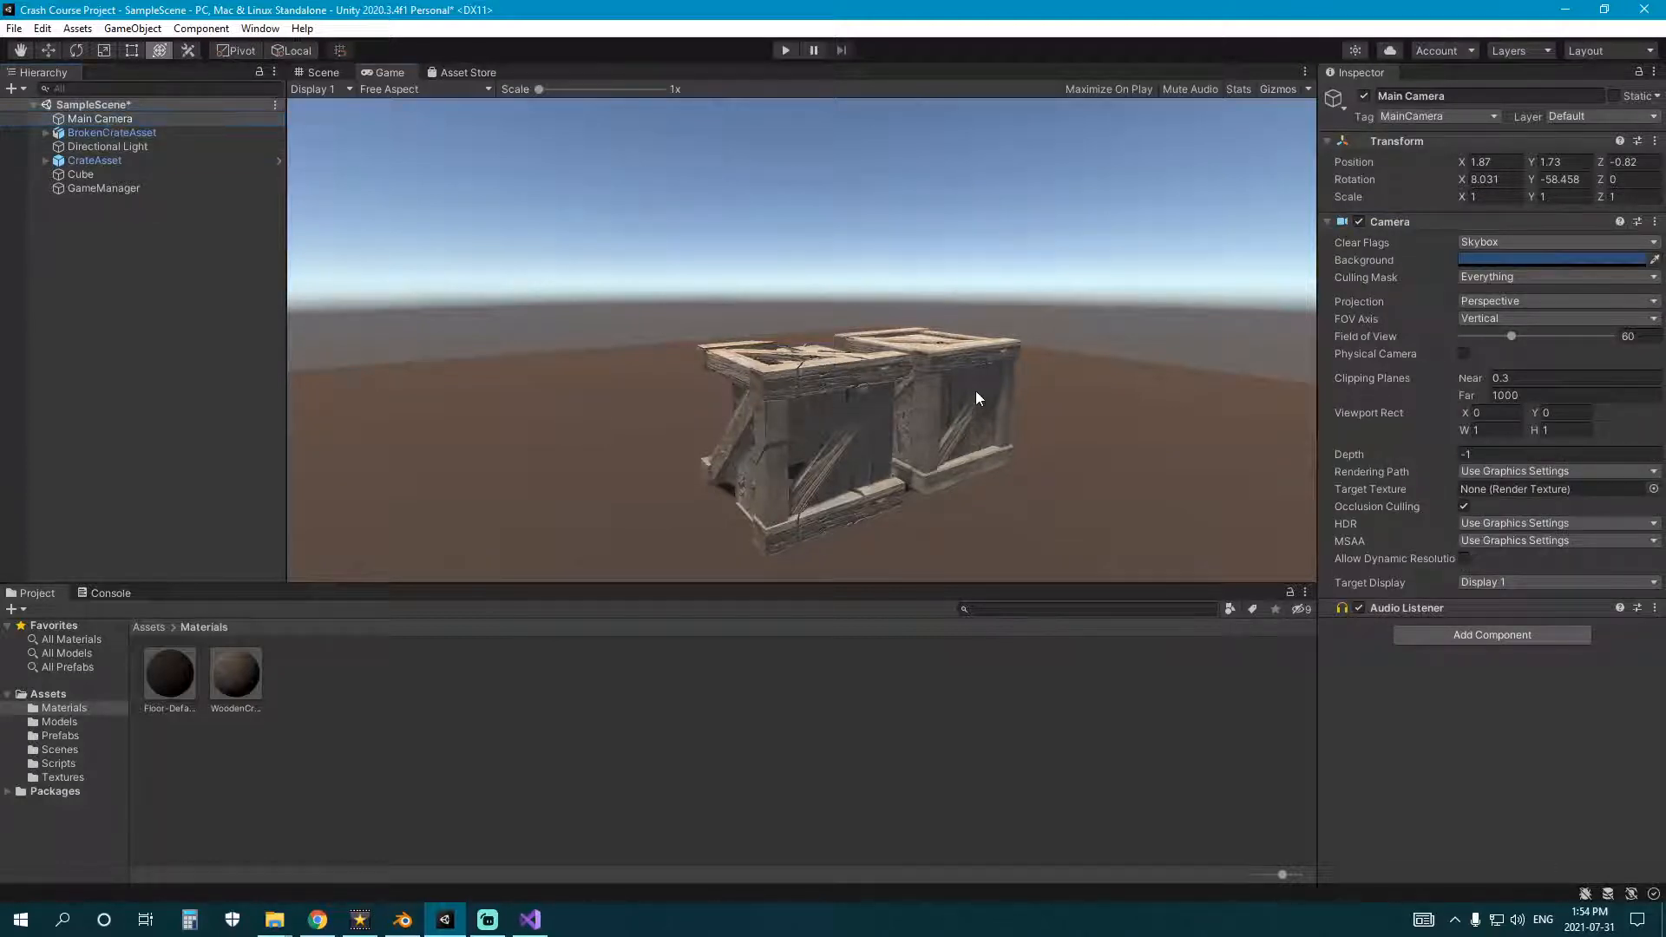
left_click(340, 73)
left_click(588, 285)
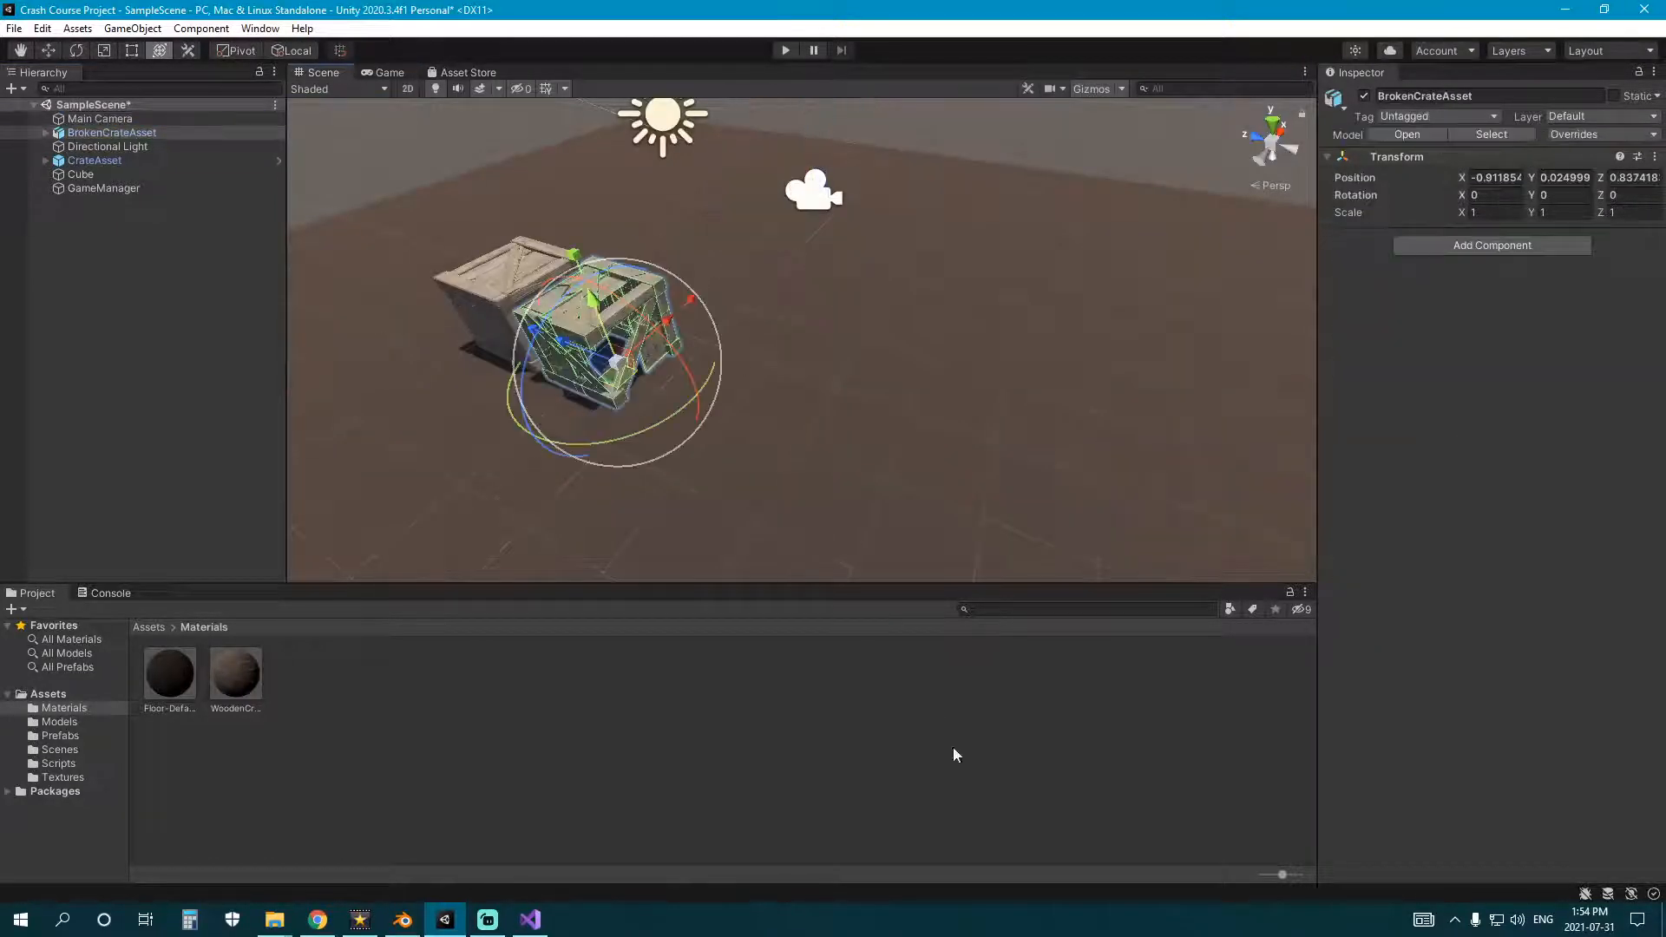
left_click(953, 751)
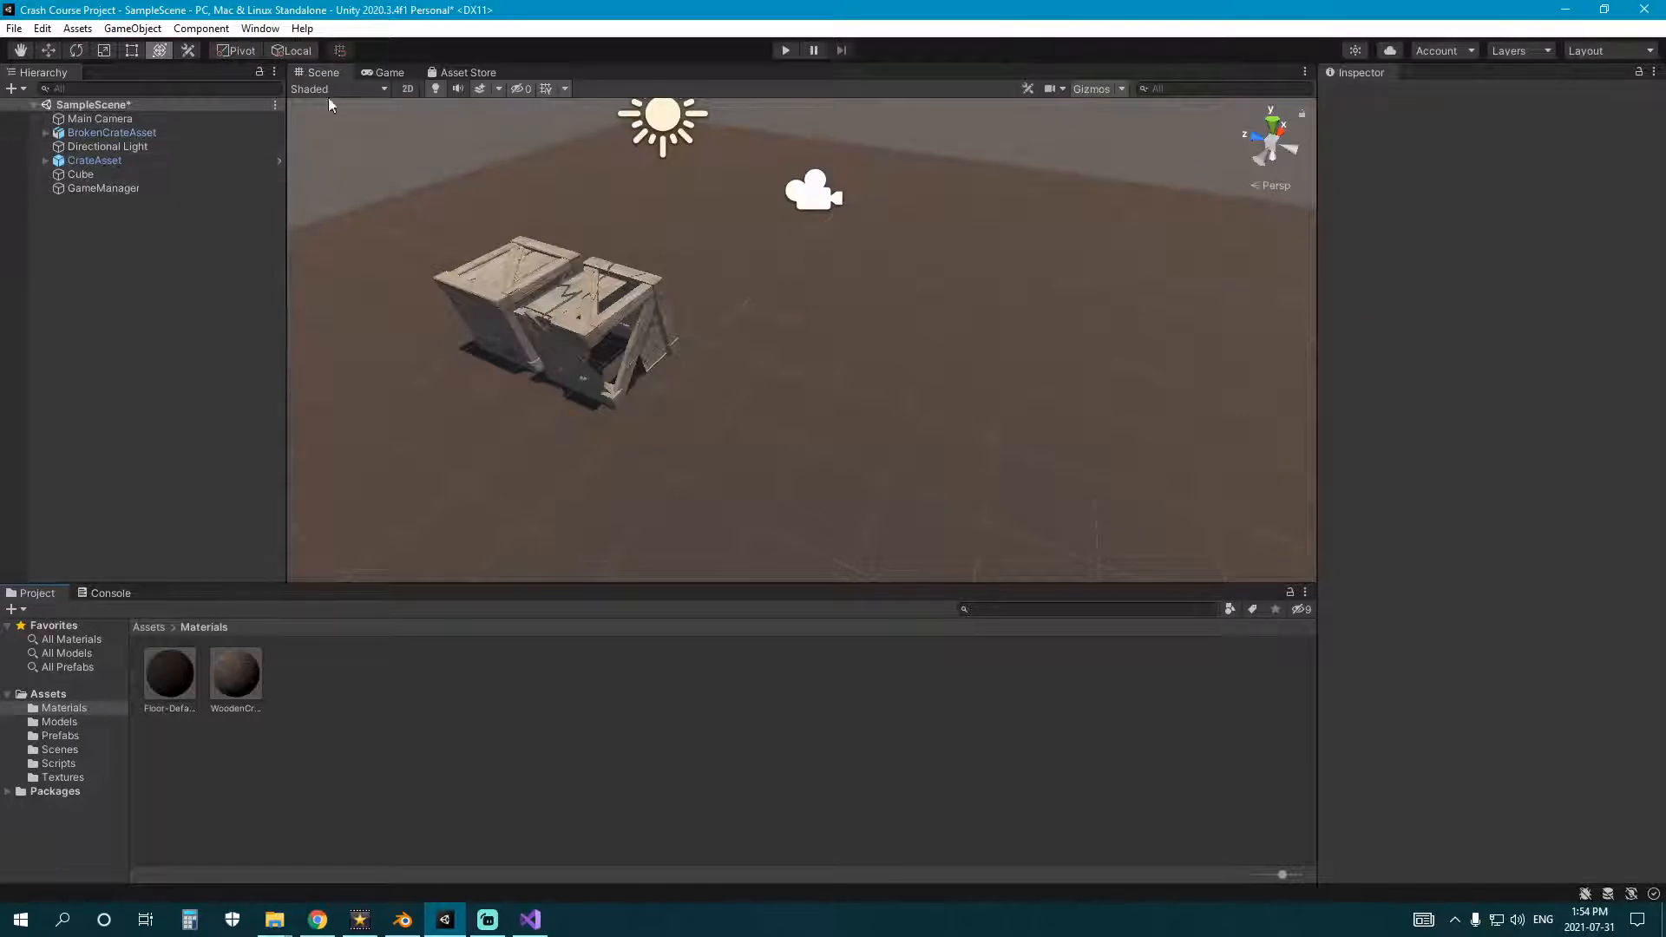
left_click(389, 73)
left_click(99, 119)
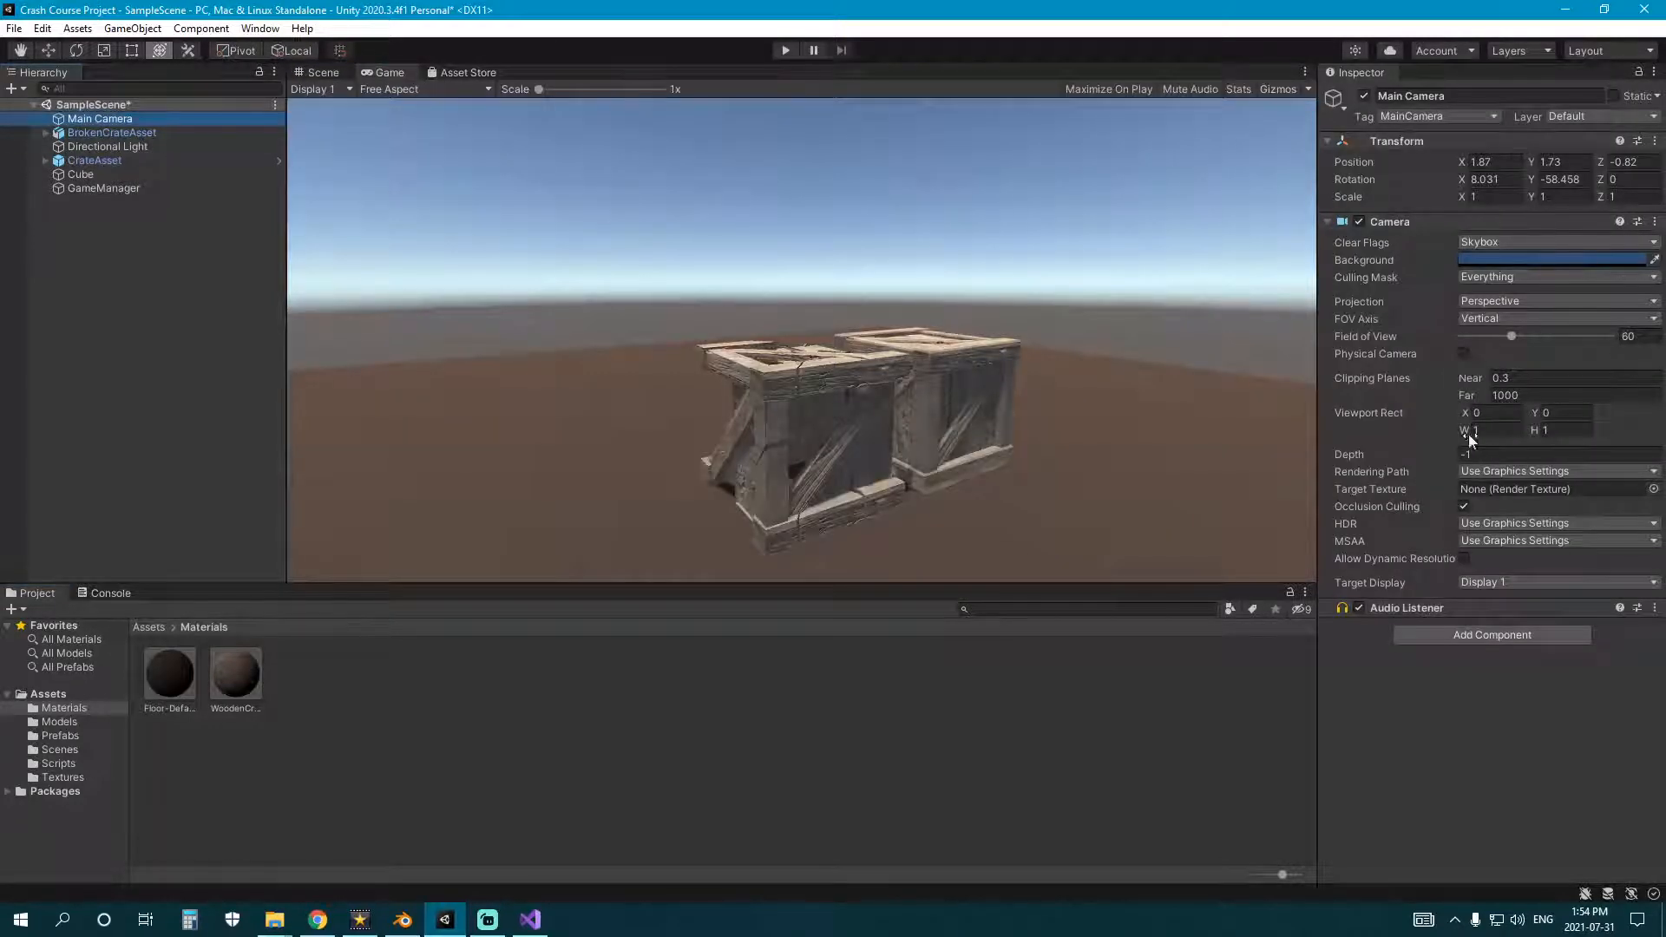
mouse_move(1462, 161)
left_mouse_down()
mouse_move(1442, 163)
mouse_move(1459, 163)
left_mouse_up()
left_click(855, 403)
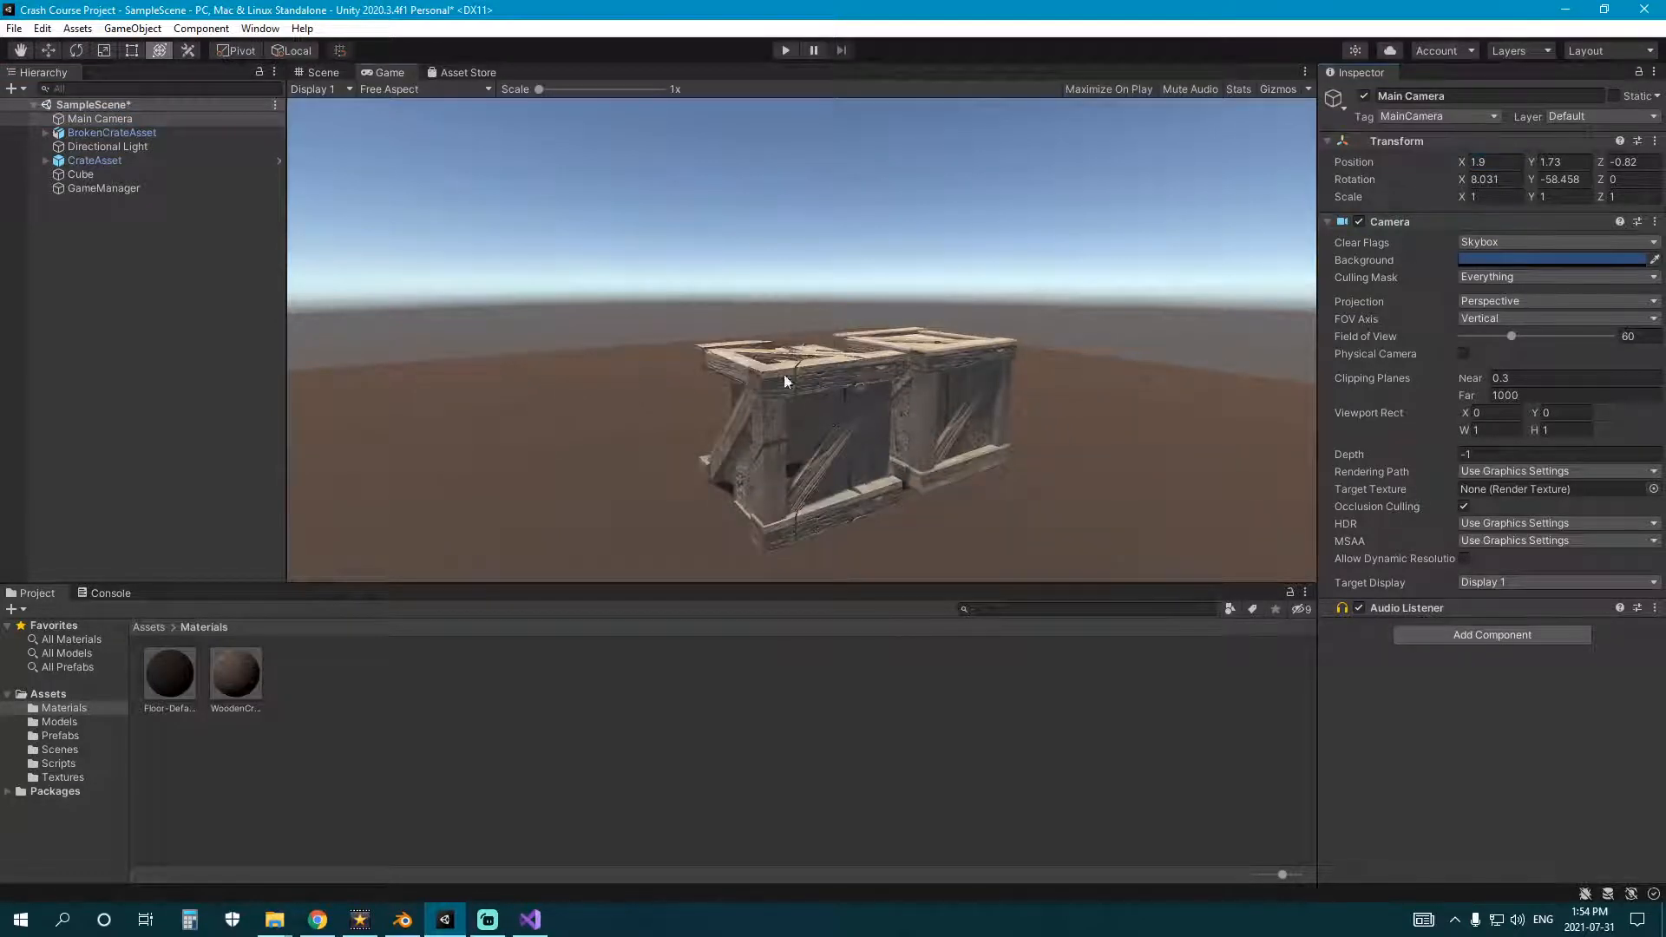
- Lower the Directional Light's X rotation until the crates' front faces are brightly lit and their shadows stretch across the floor
left_click(323, 72)
left_click(389, 72)
left_click(107, 145)
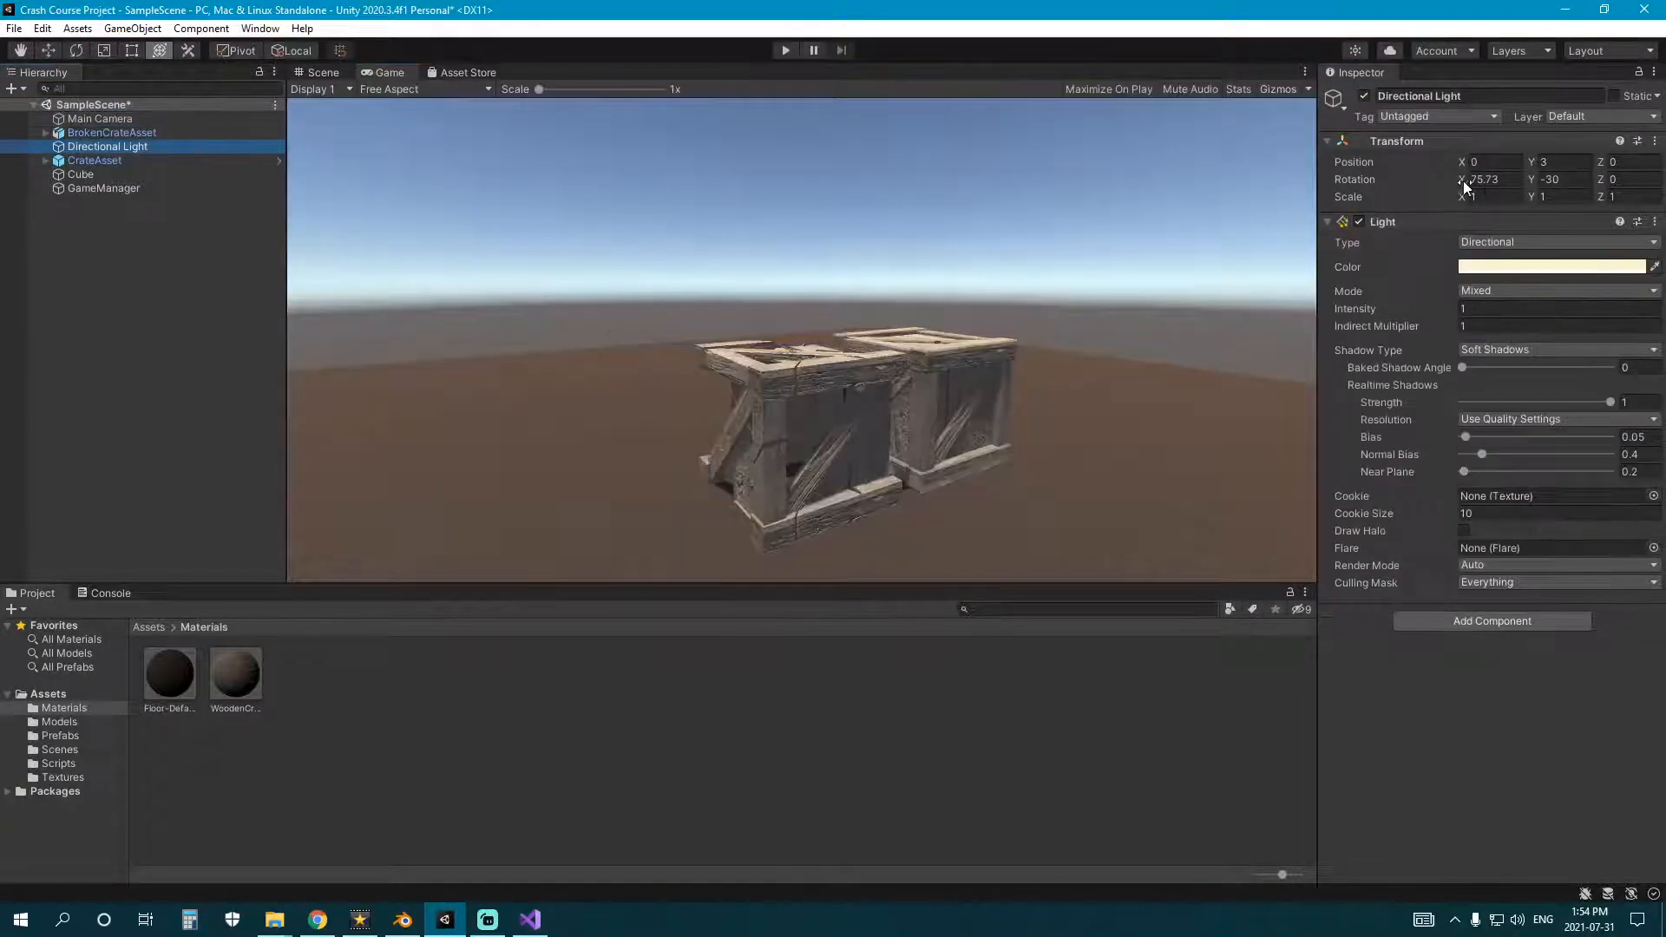
left_click_drag(1461, 177, 1386, 186)
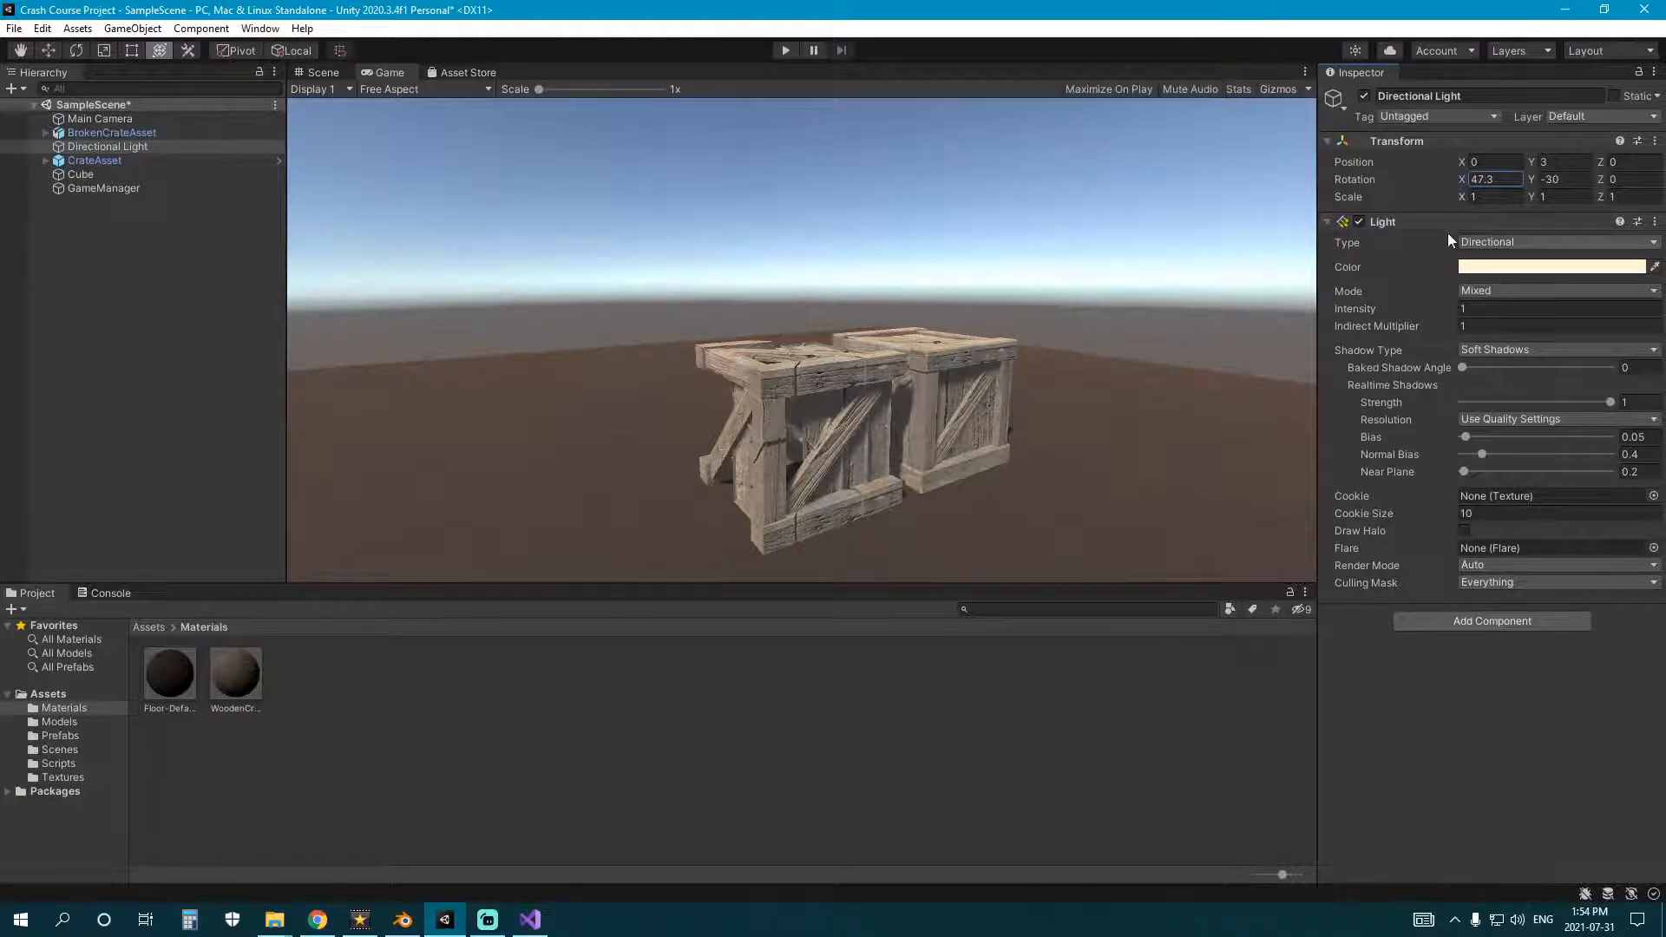
mouse_move(1462, 178)
left_mouse_down()
mouse_move(1394, 178)
mouse_move(1515, 177)
mouse_move(1201, 196)
mouse_move(1403, 196)
mouse_move(1222, 206)
left_mouse_up()
left_click(802, 694)
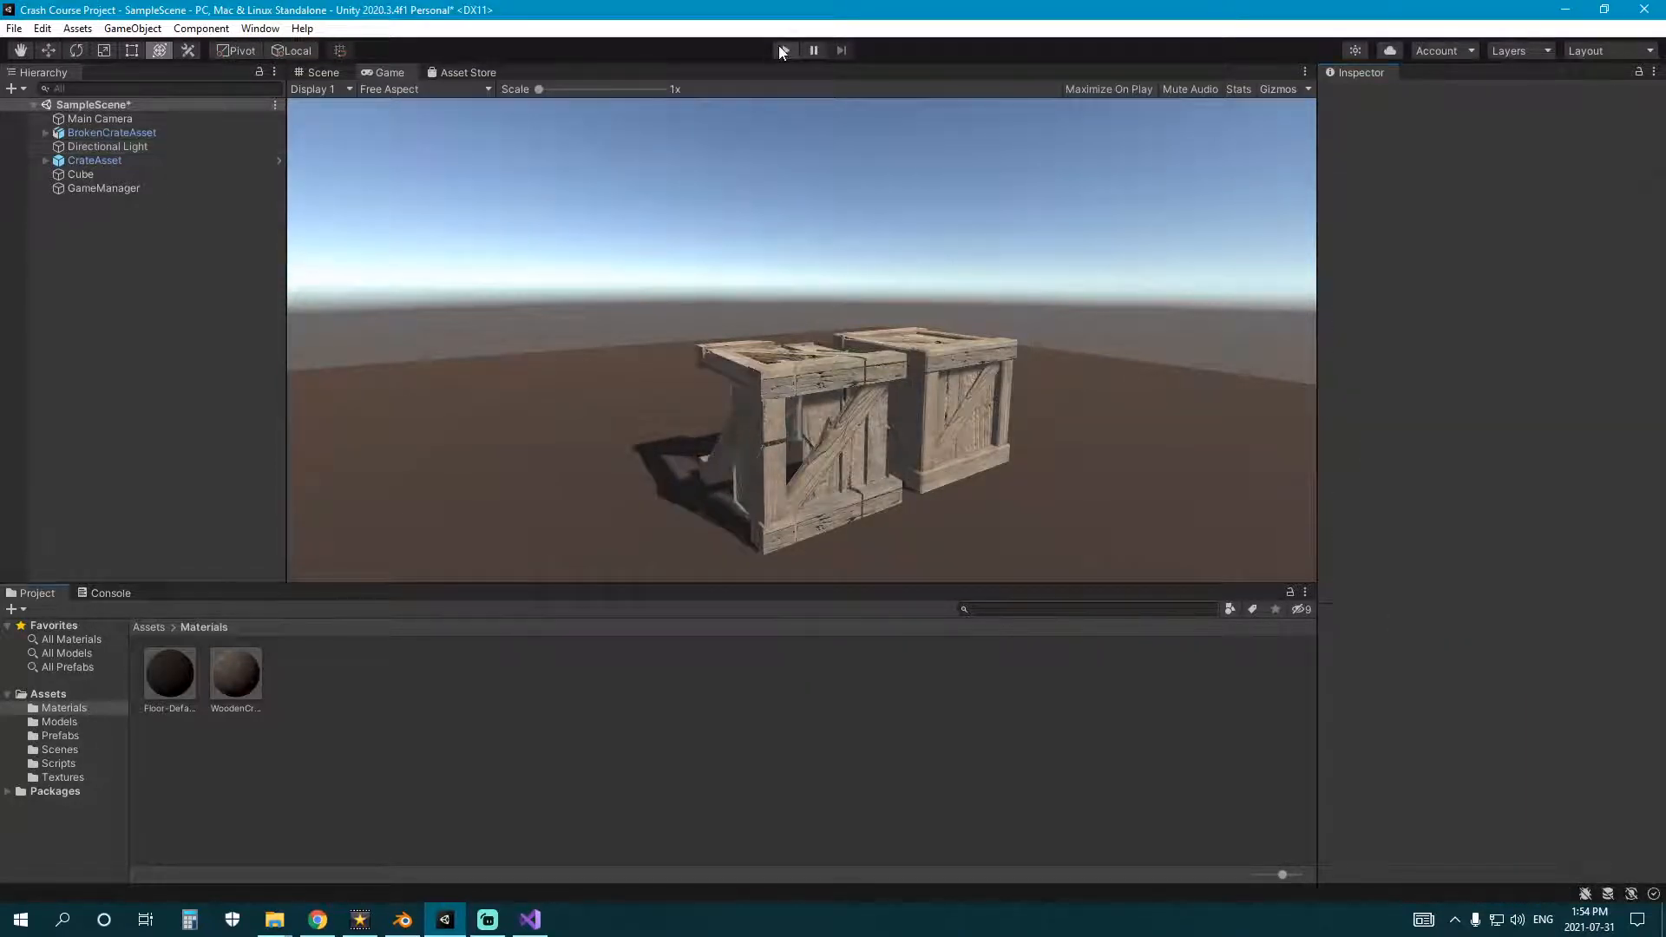
- Run the game to test how the broken crate's pieces behave with physics, and stop the run
left_click(1099, 91)
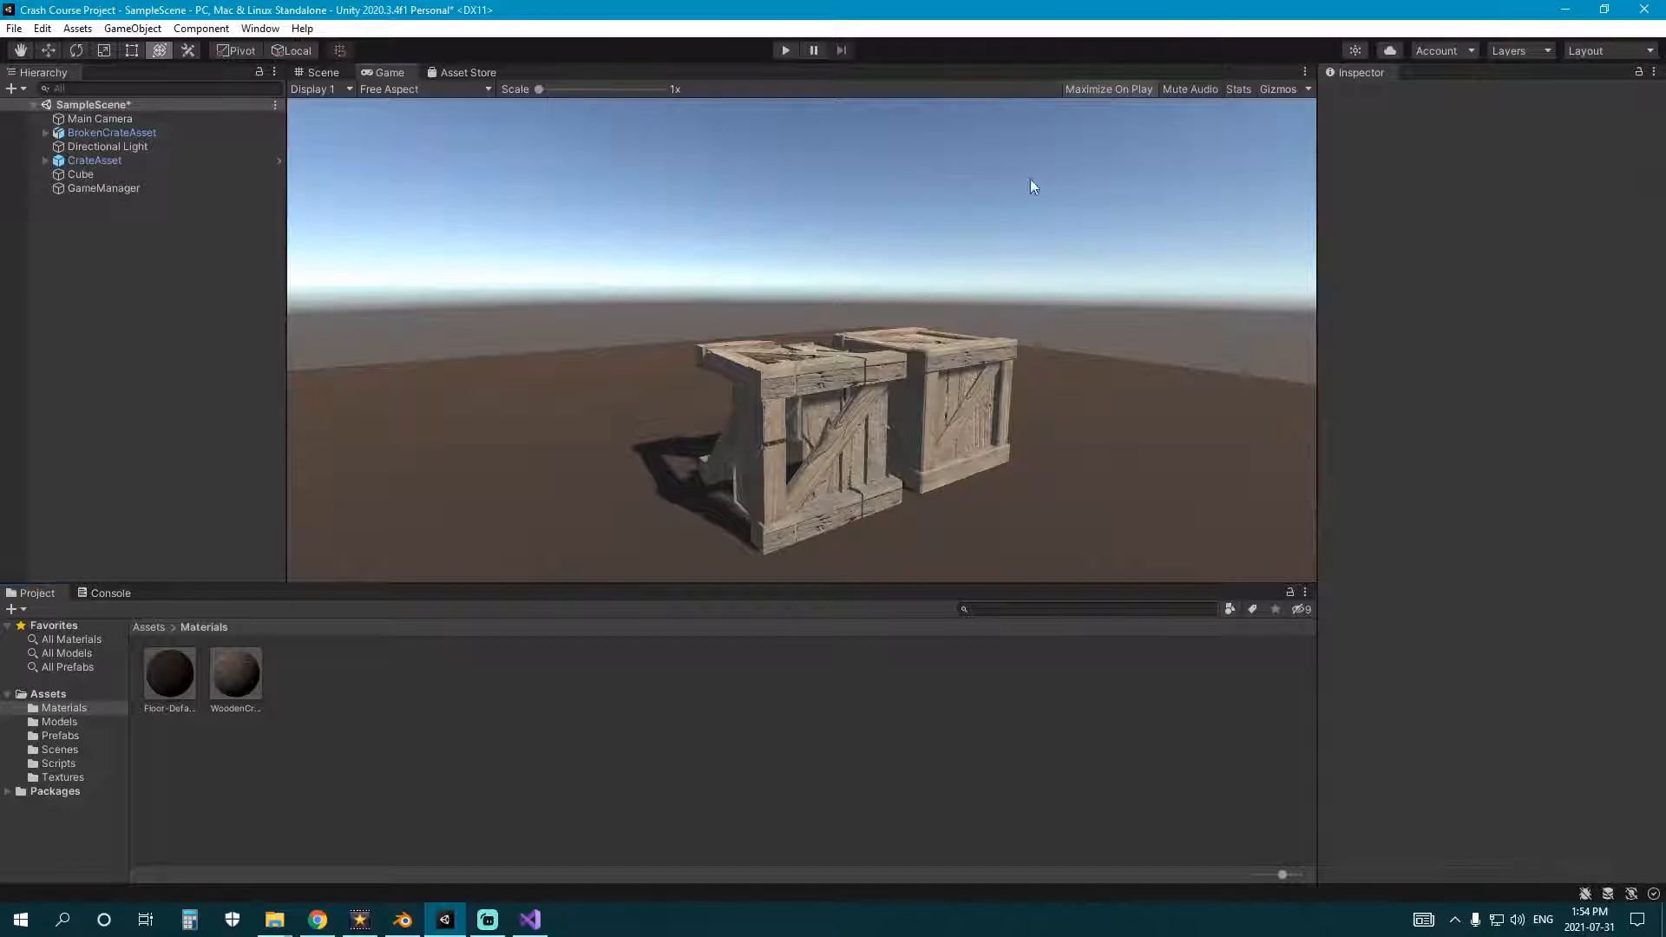
left_click(1095, 92)
left_click(780, 50)
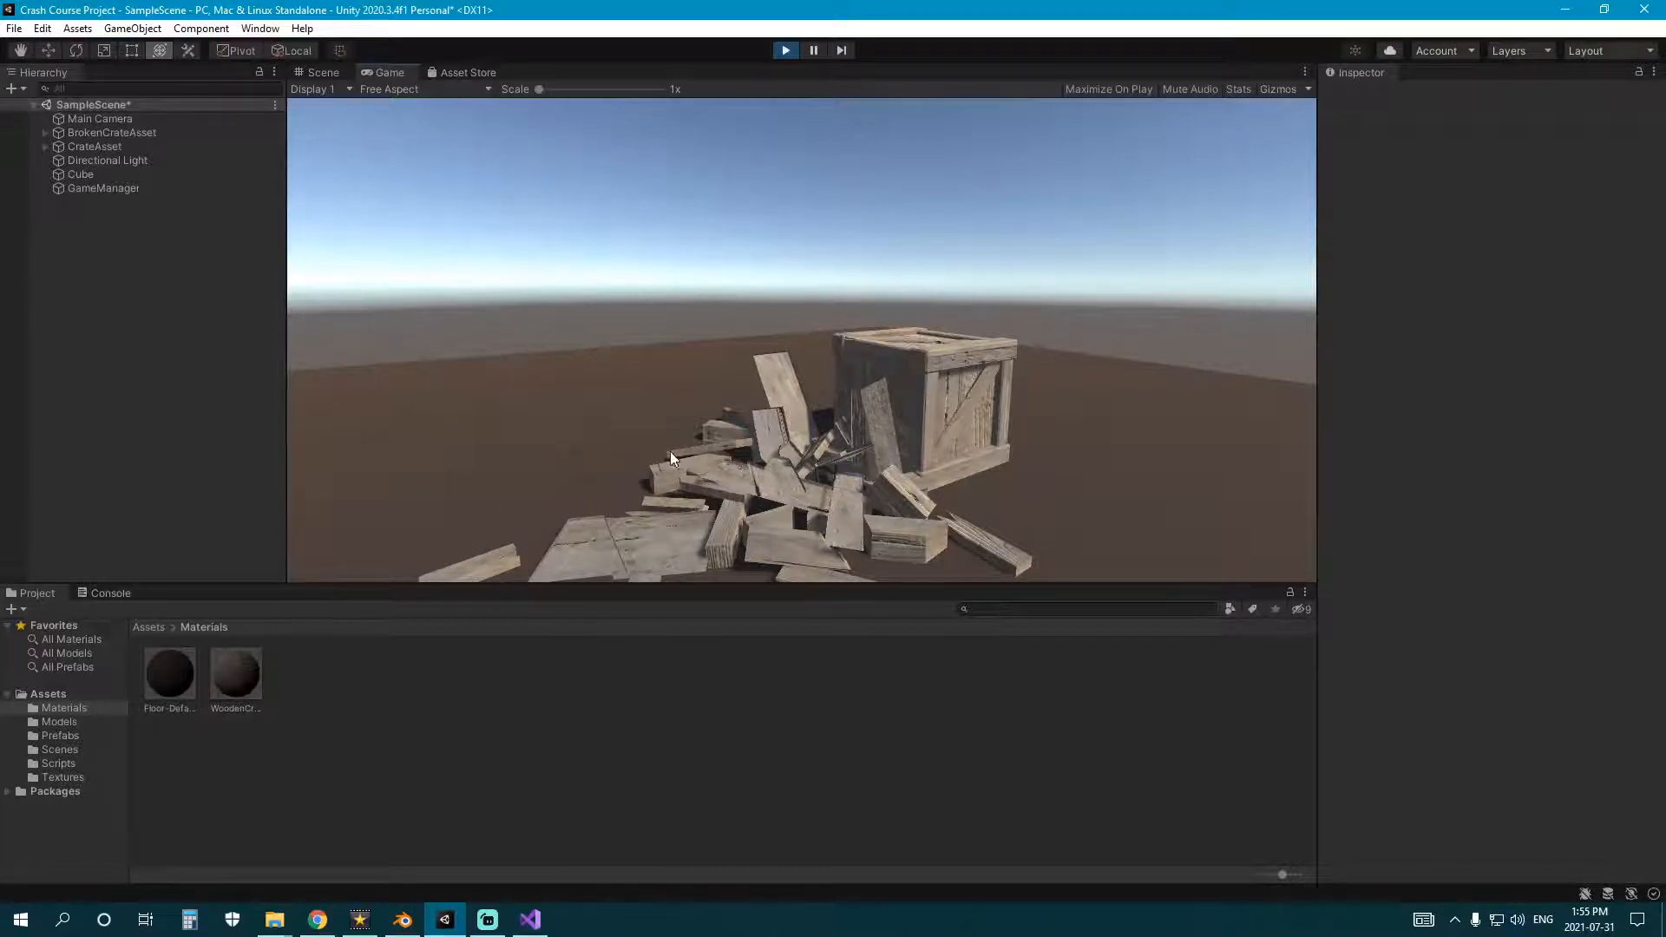
left_click(785, 51)
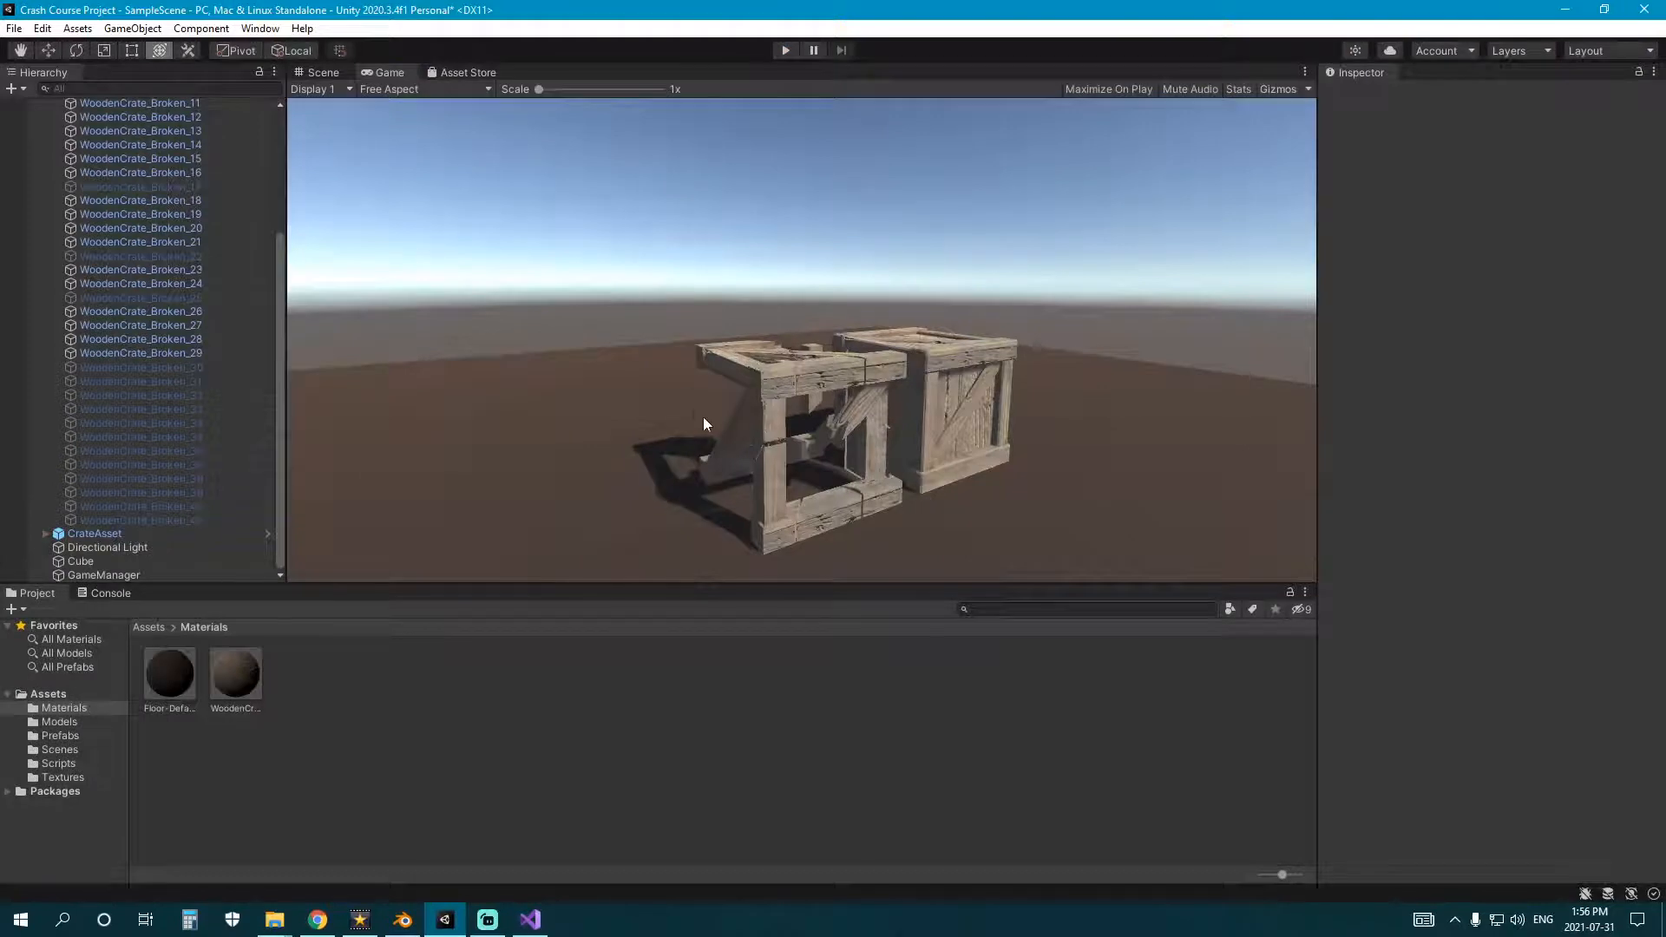
- Reactivate the hidden broken crate pieces WoodenCrate_Broken_22, WoodenCrate_Broken_25 and WoodenCrate_Broken_30 to WoodenCrate_Broken_41
left_click(318, 73)
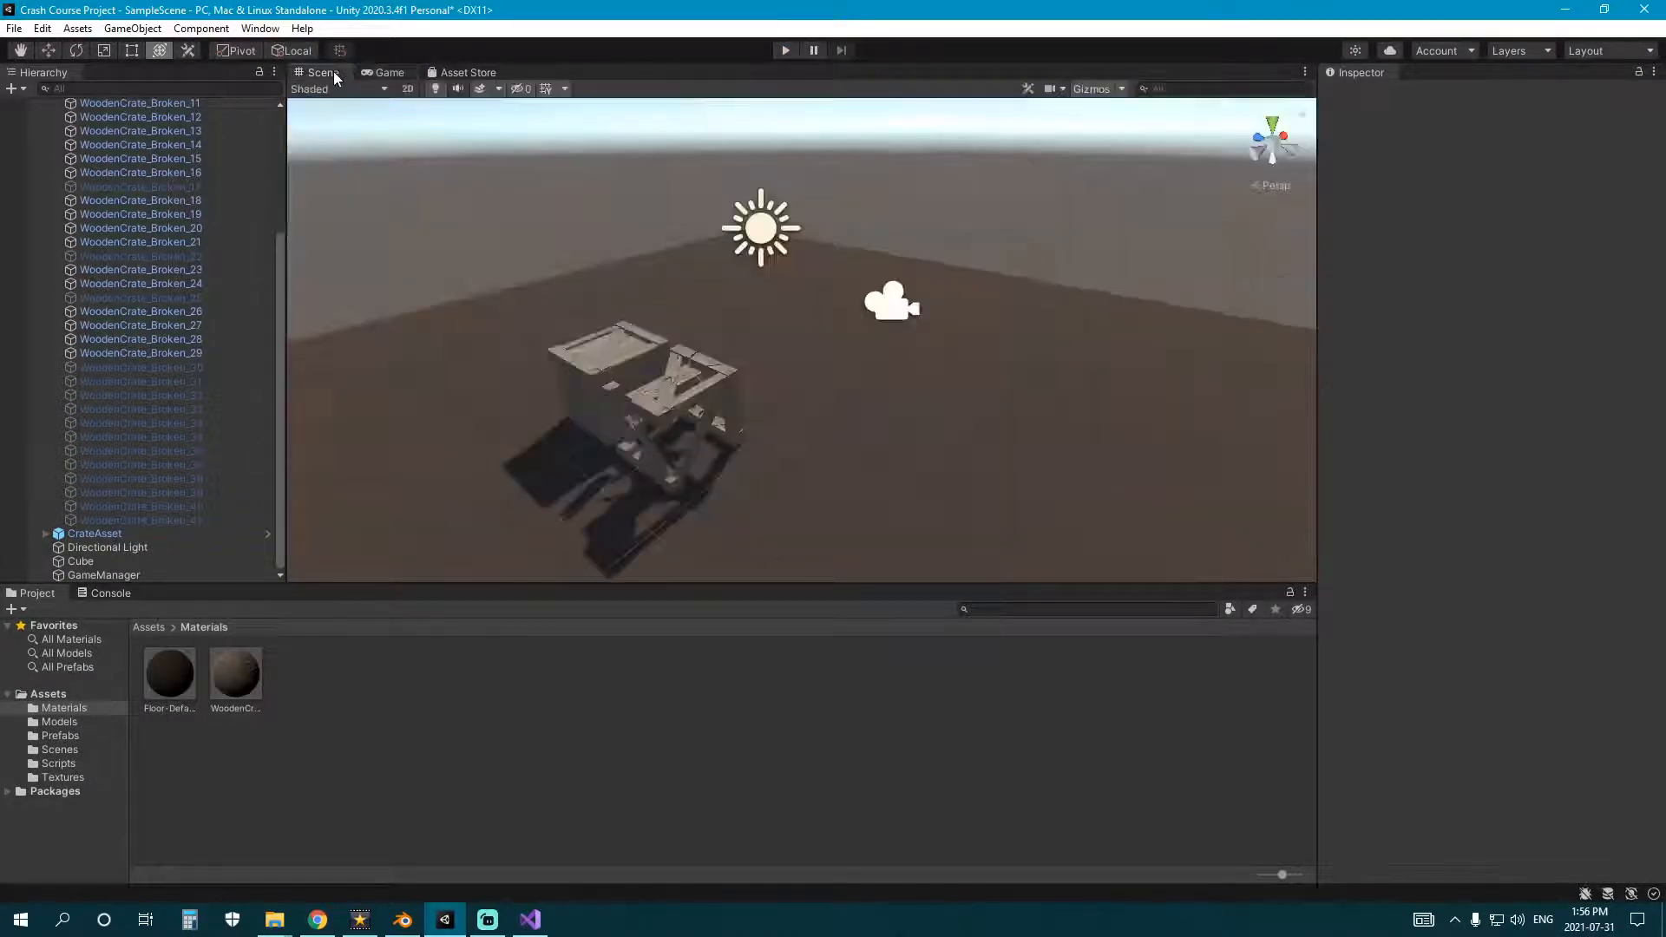
scroll(662, 464, "up", 6)
middle_click_drag(644, 477, 656, 446)
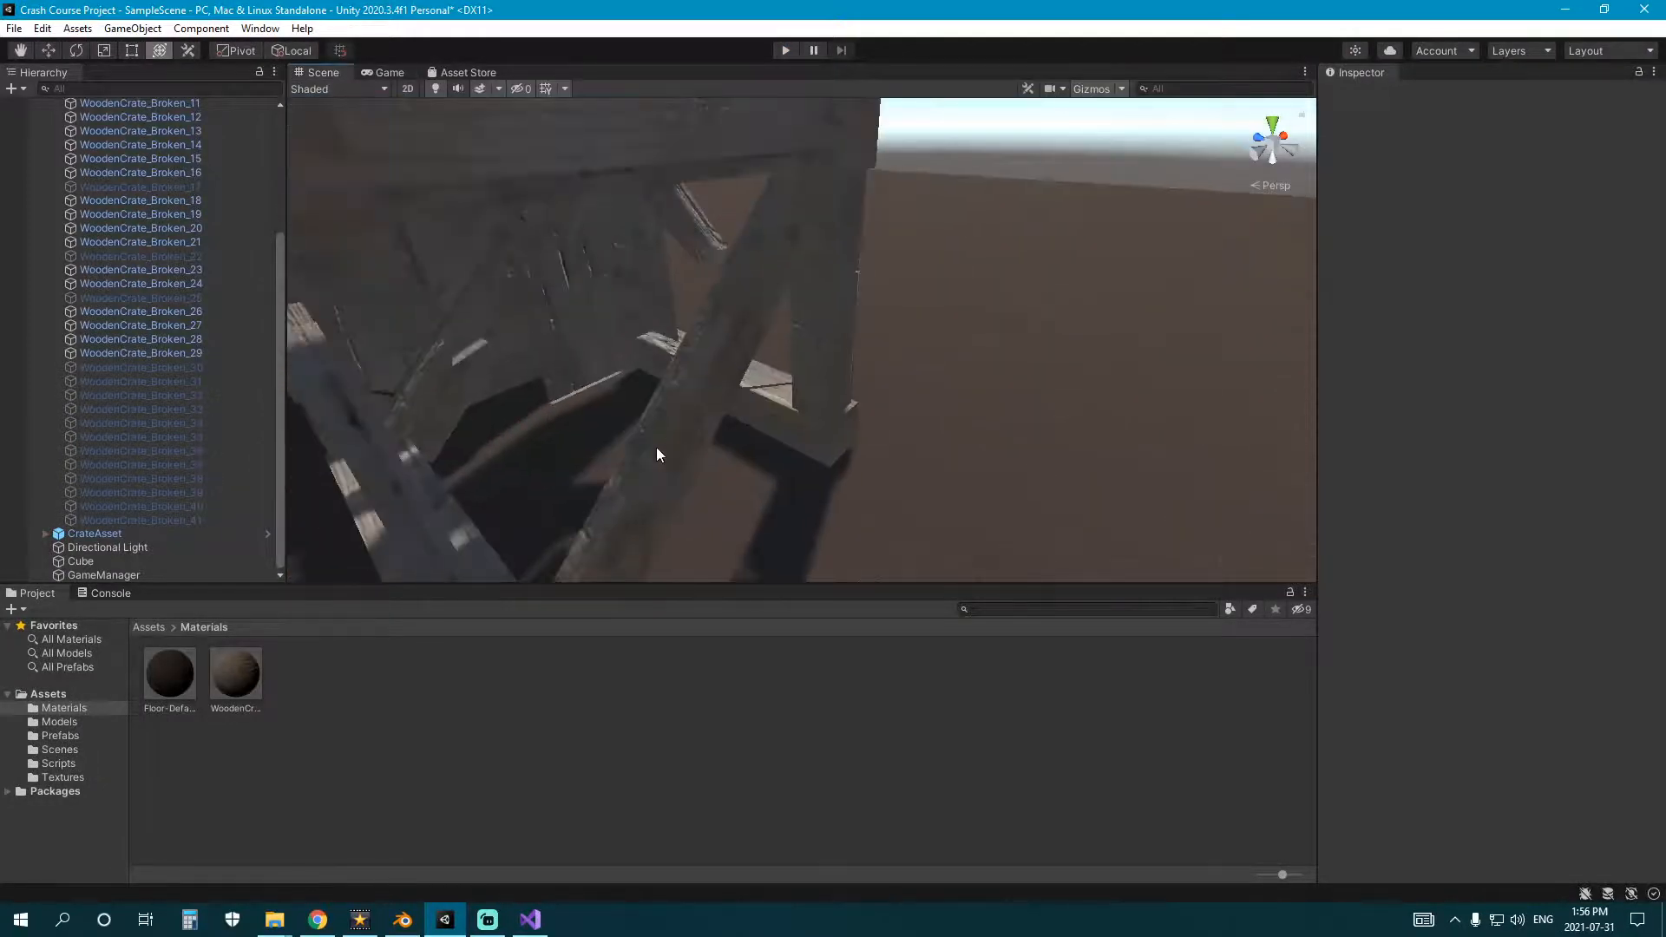
left_click(206, 519)
left_click(206, 366, "shift")
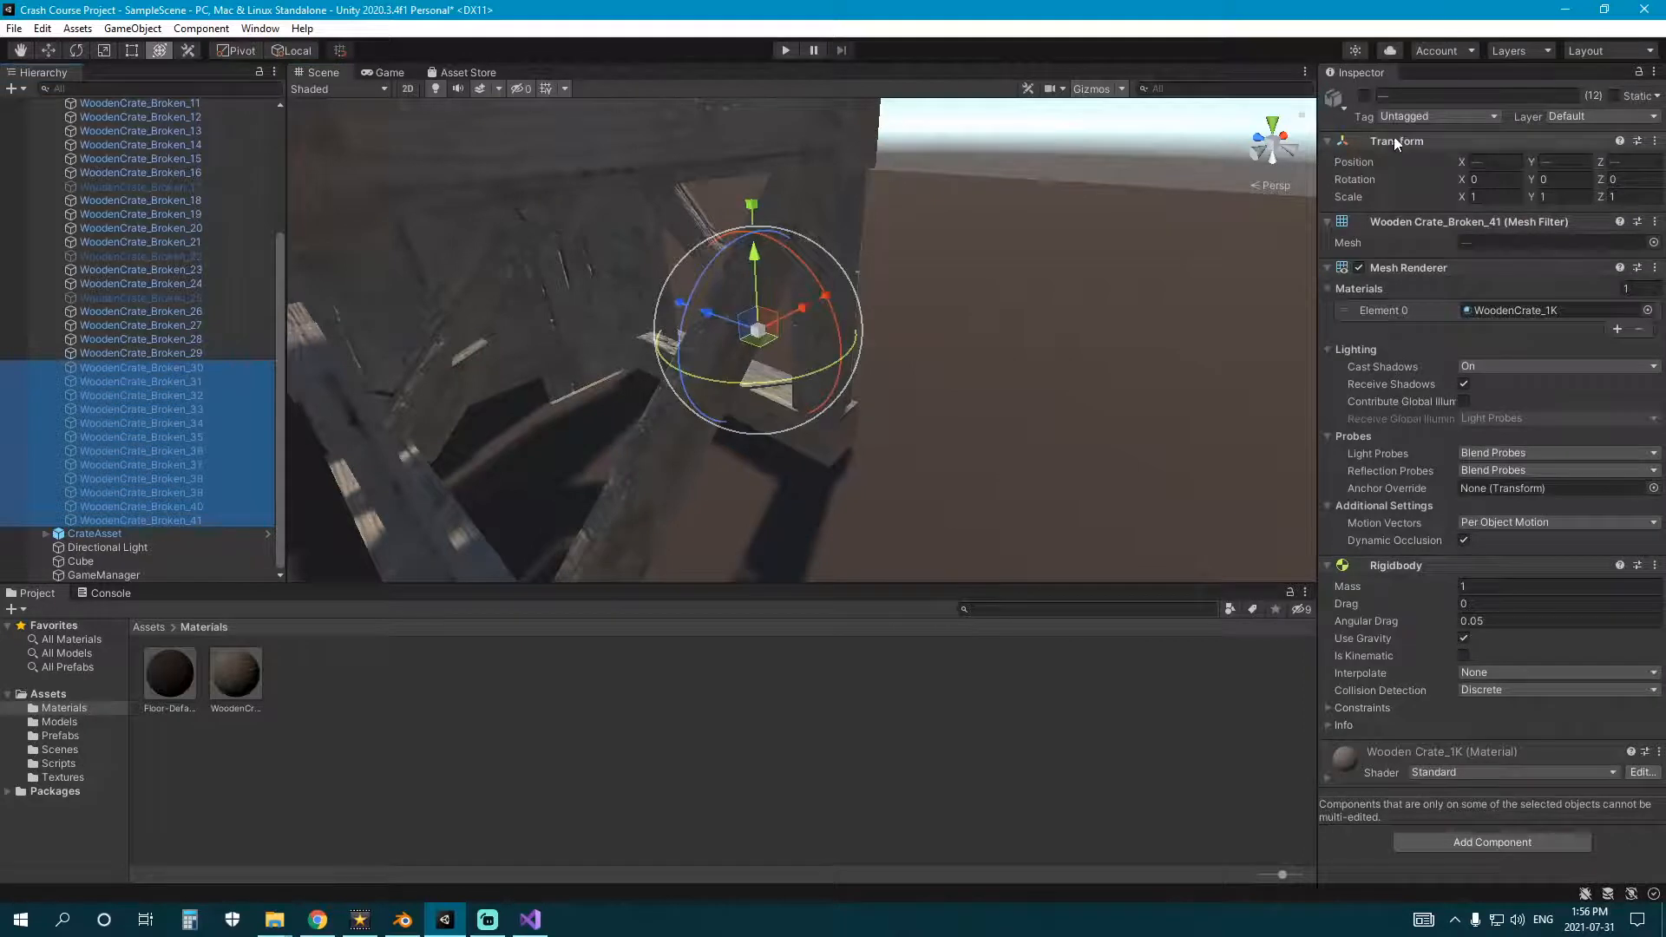
left_click(196, 298)
left_click(212, 256, "ctrl")
left_click(872, 693)
- Examine the broken crate's boards and the gaps between them up close in the Scene view
right_click_drag(998, 512, 877, 459)
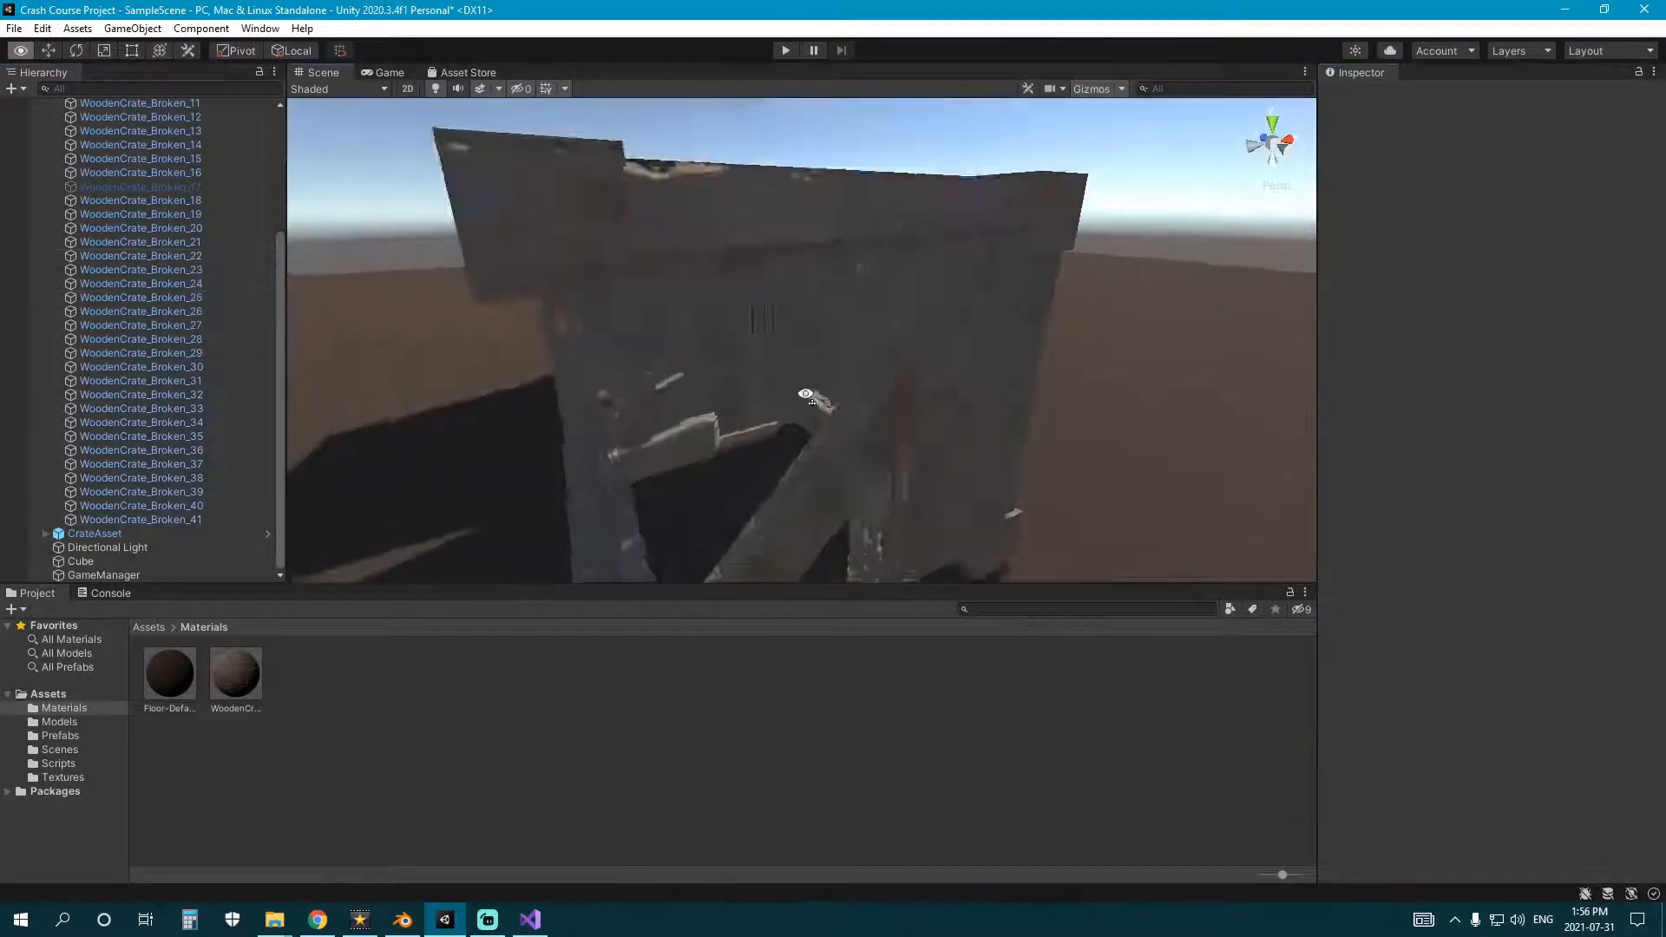
middle_click_drag(928, 512, 975, 411)
scroll(941, 412, "up", 2)
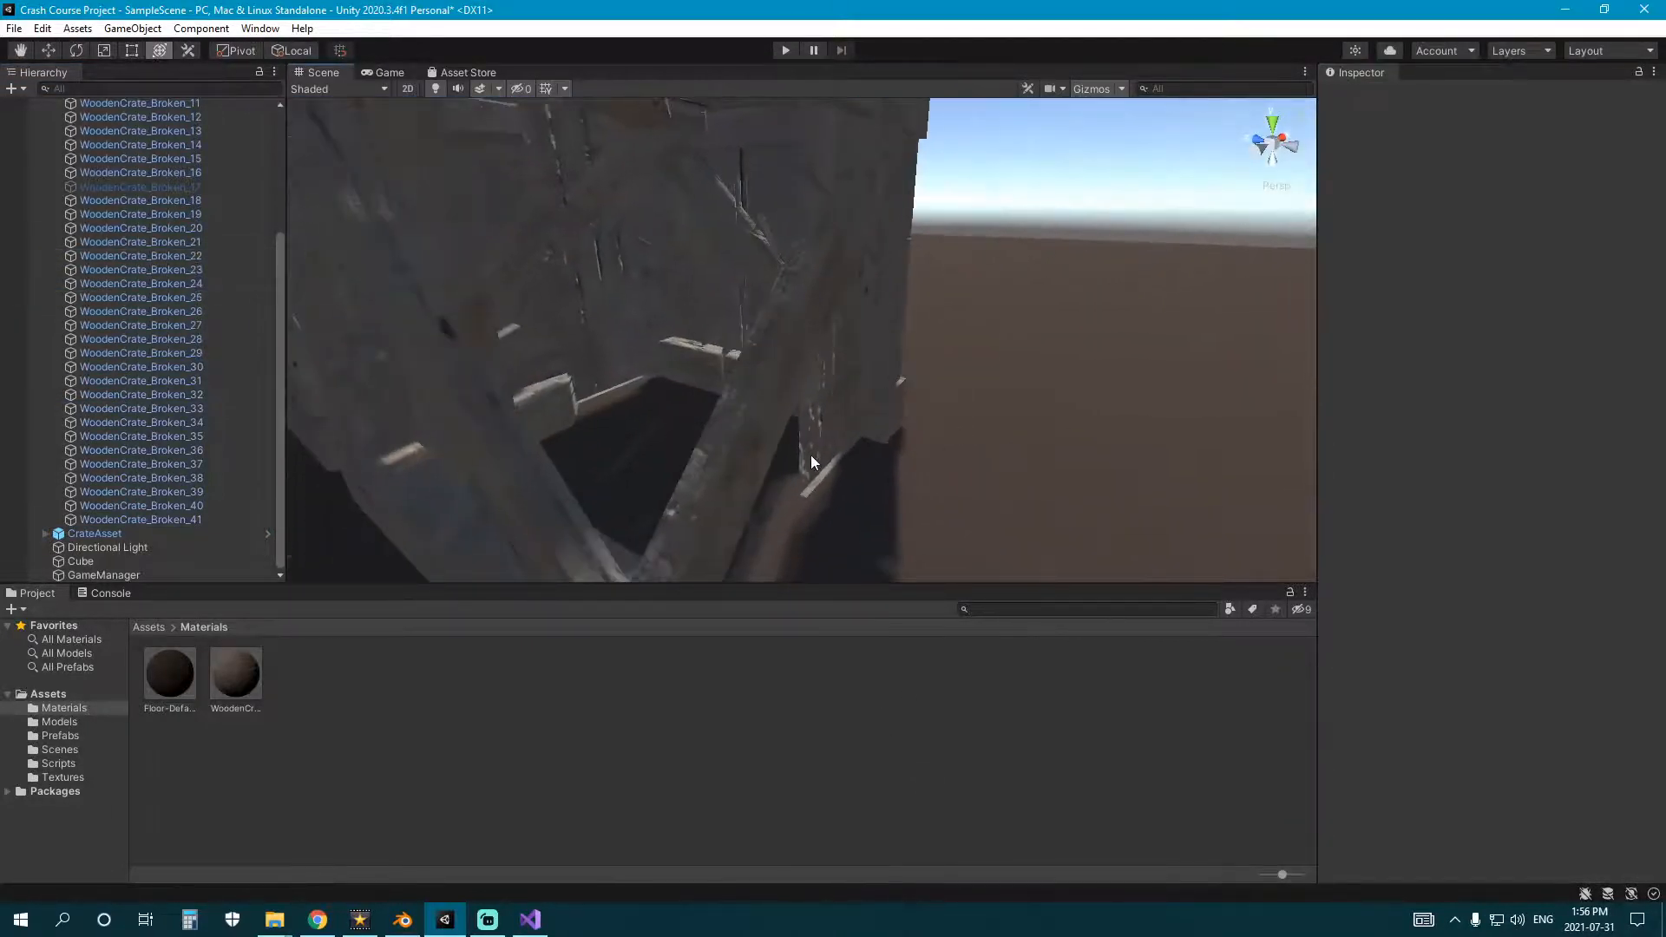
right_click_drag(736, 414, 633, 435)
key("a")
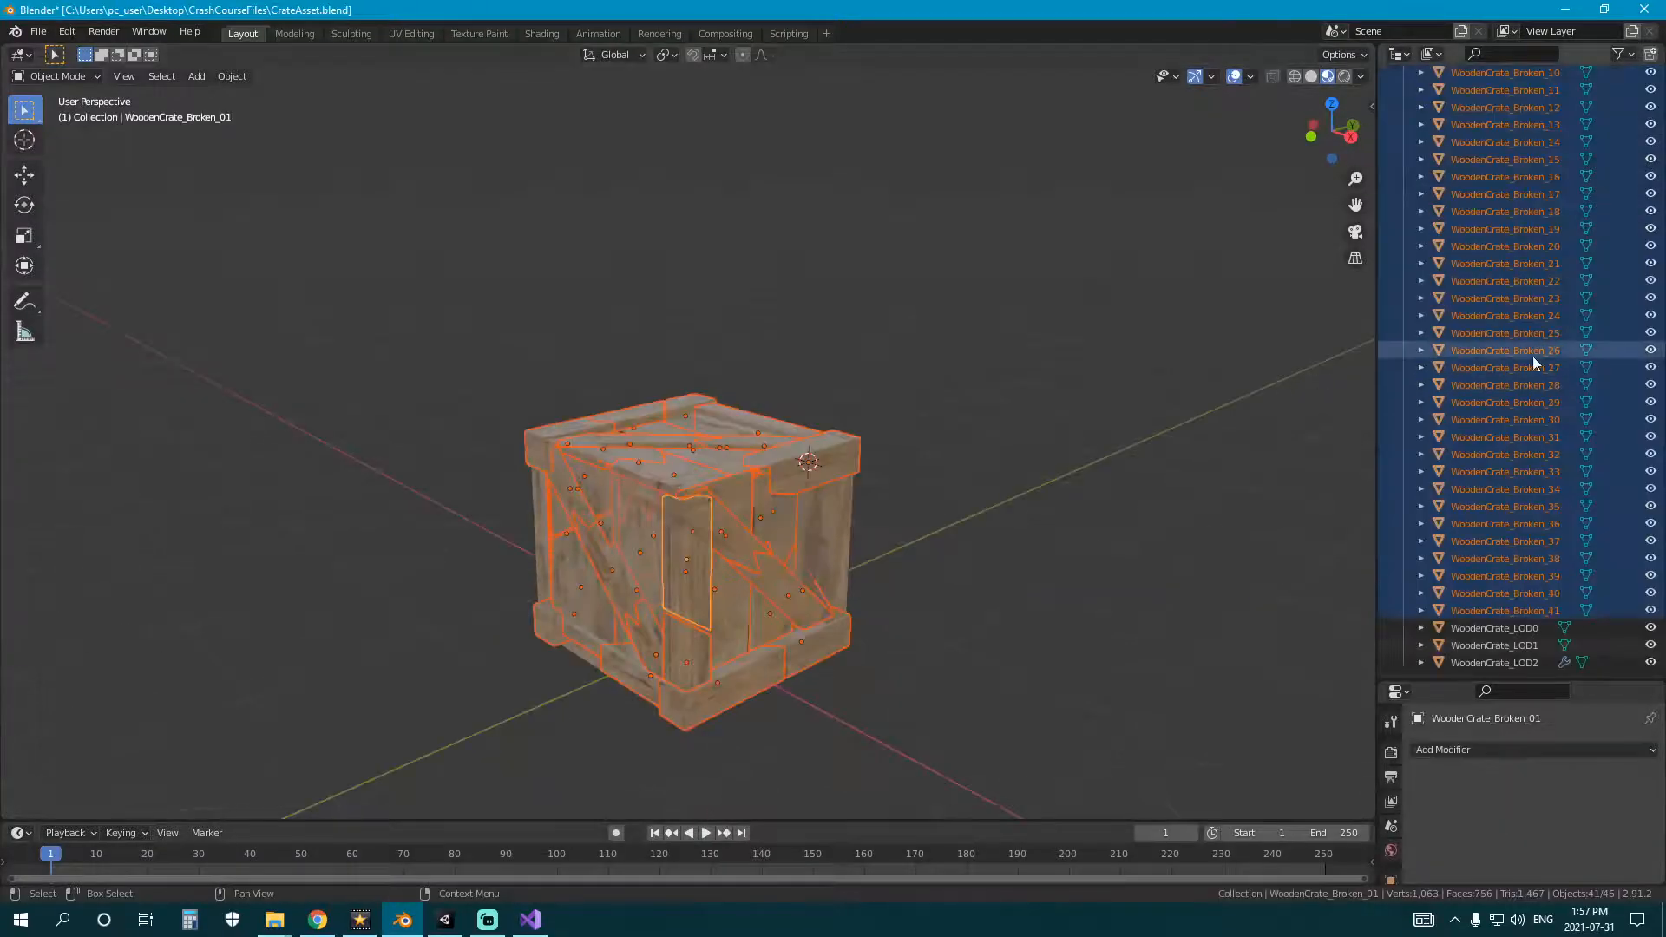
- In Blender, recalculate the normals to the outside on all pieces from WoodenCrate_Broken_01 to WoodenCrate_Broken_41
scroll(1559, 350, "up", 7)
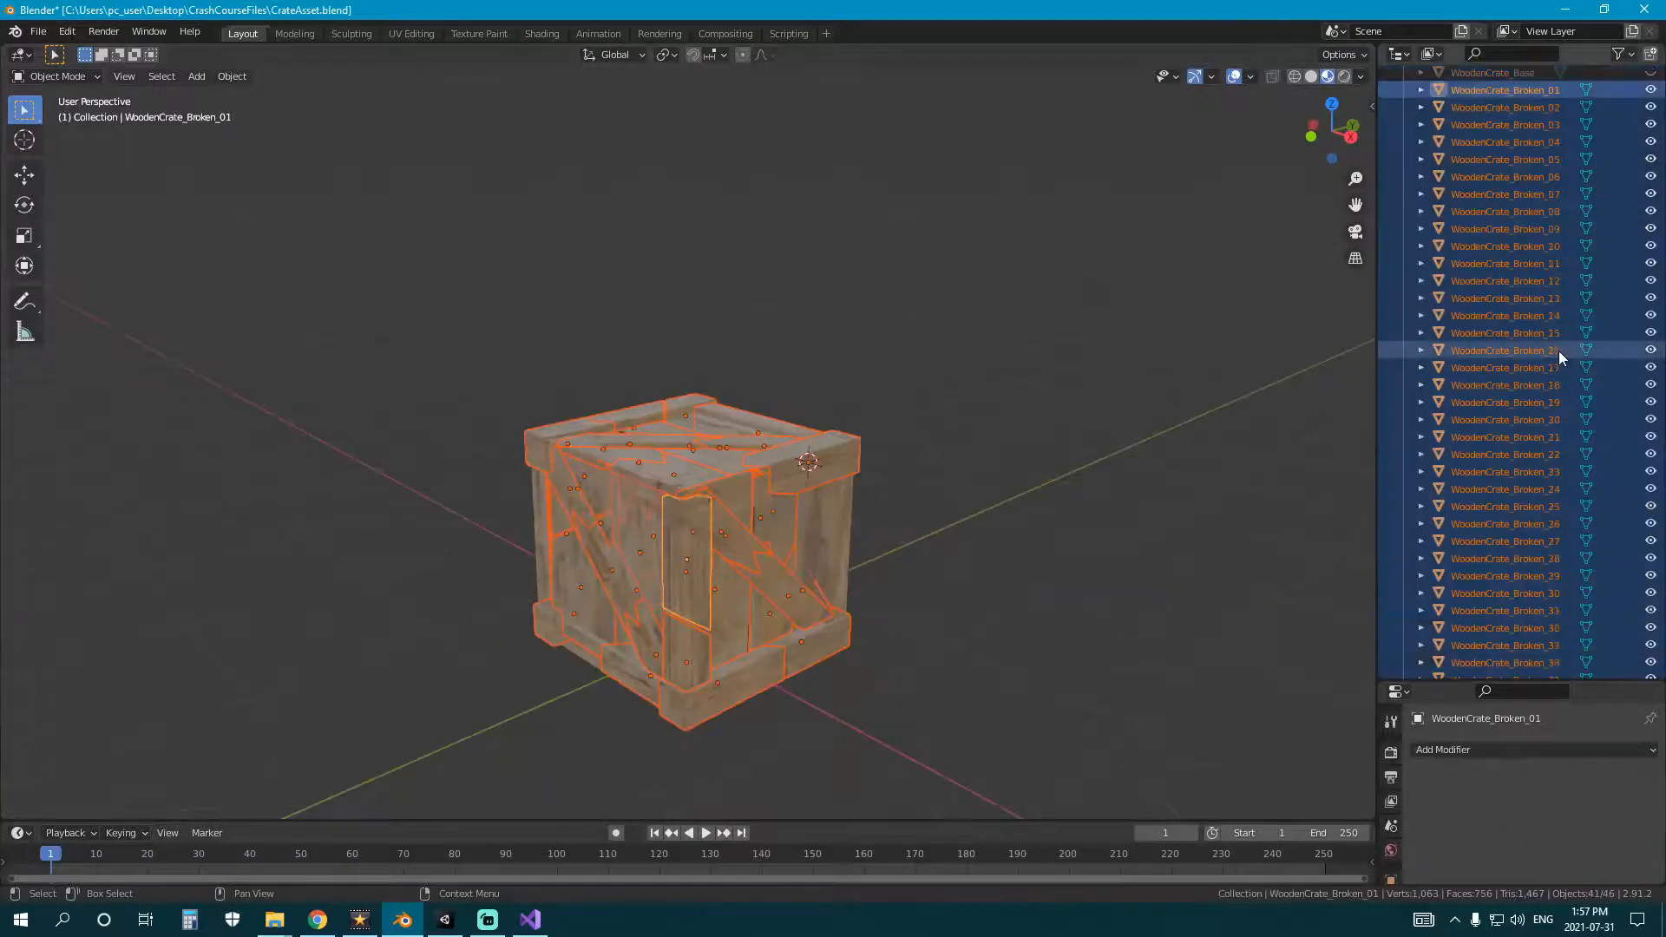
left_click(1500, 161)
scroll(1513, 340, "down", 7)
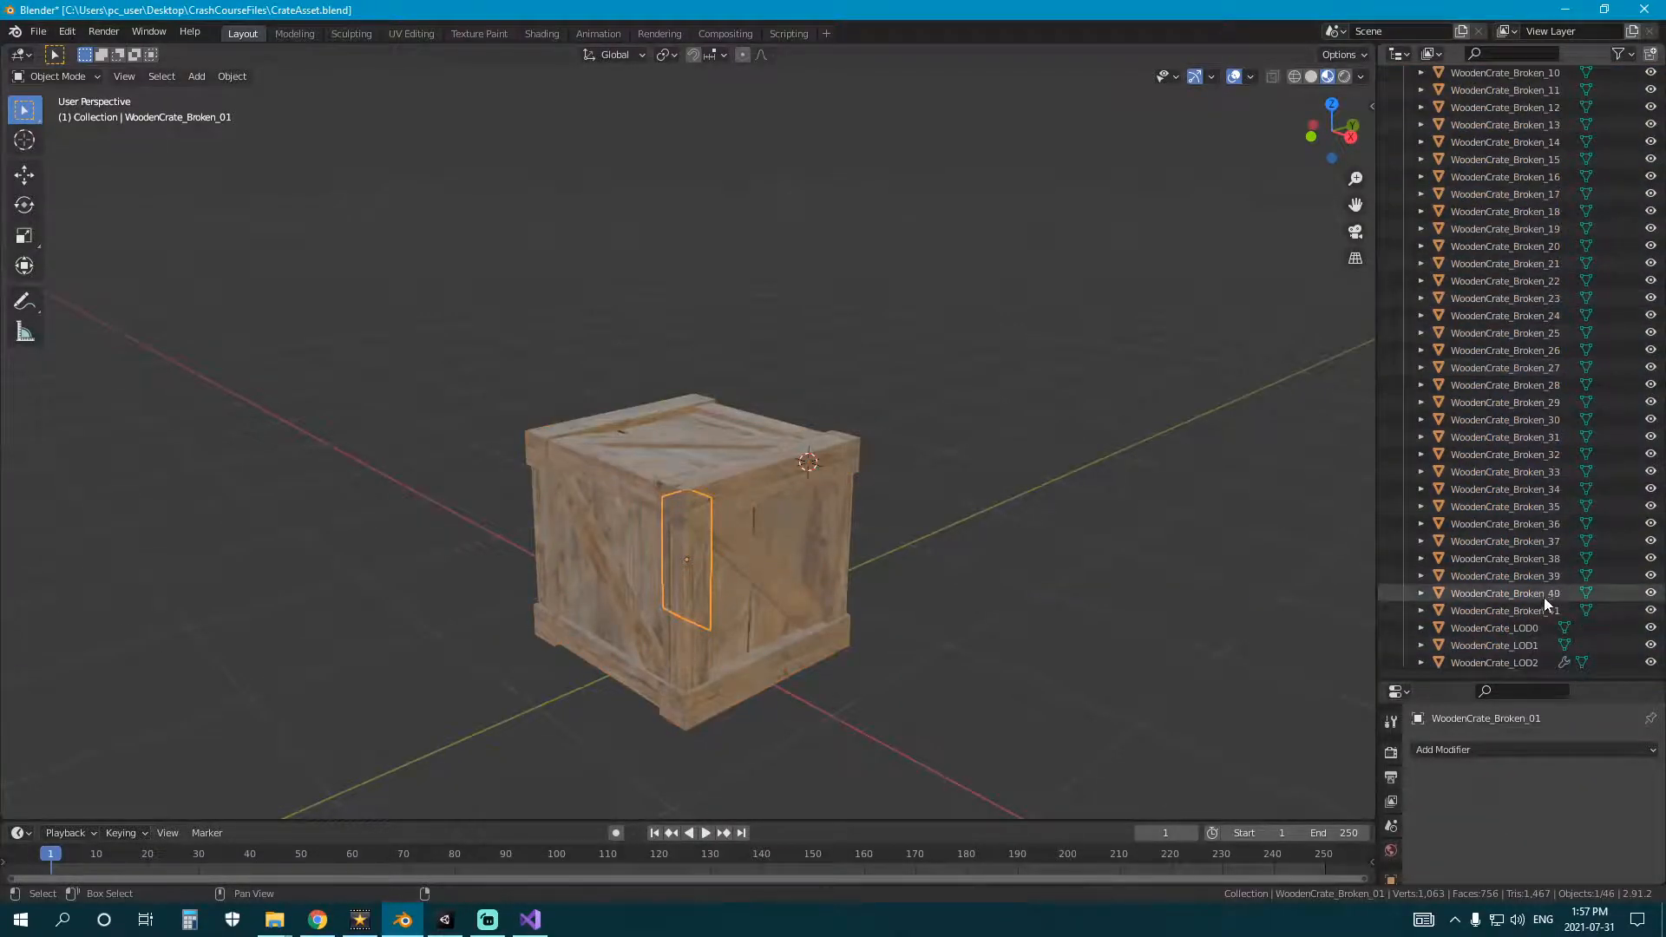
left_click(1509, 610, "shift")
key("Tab")
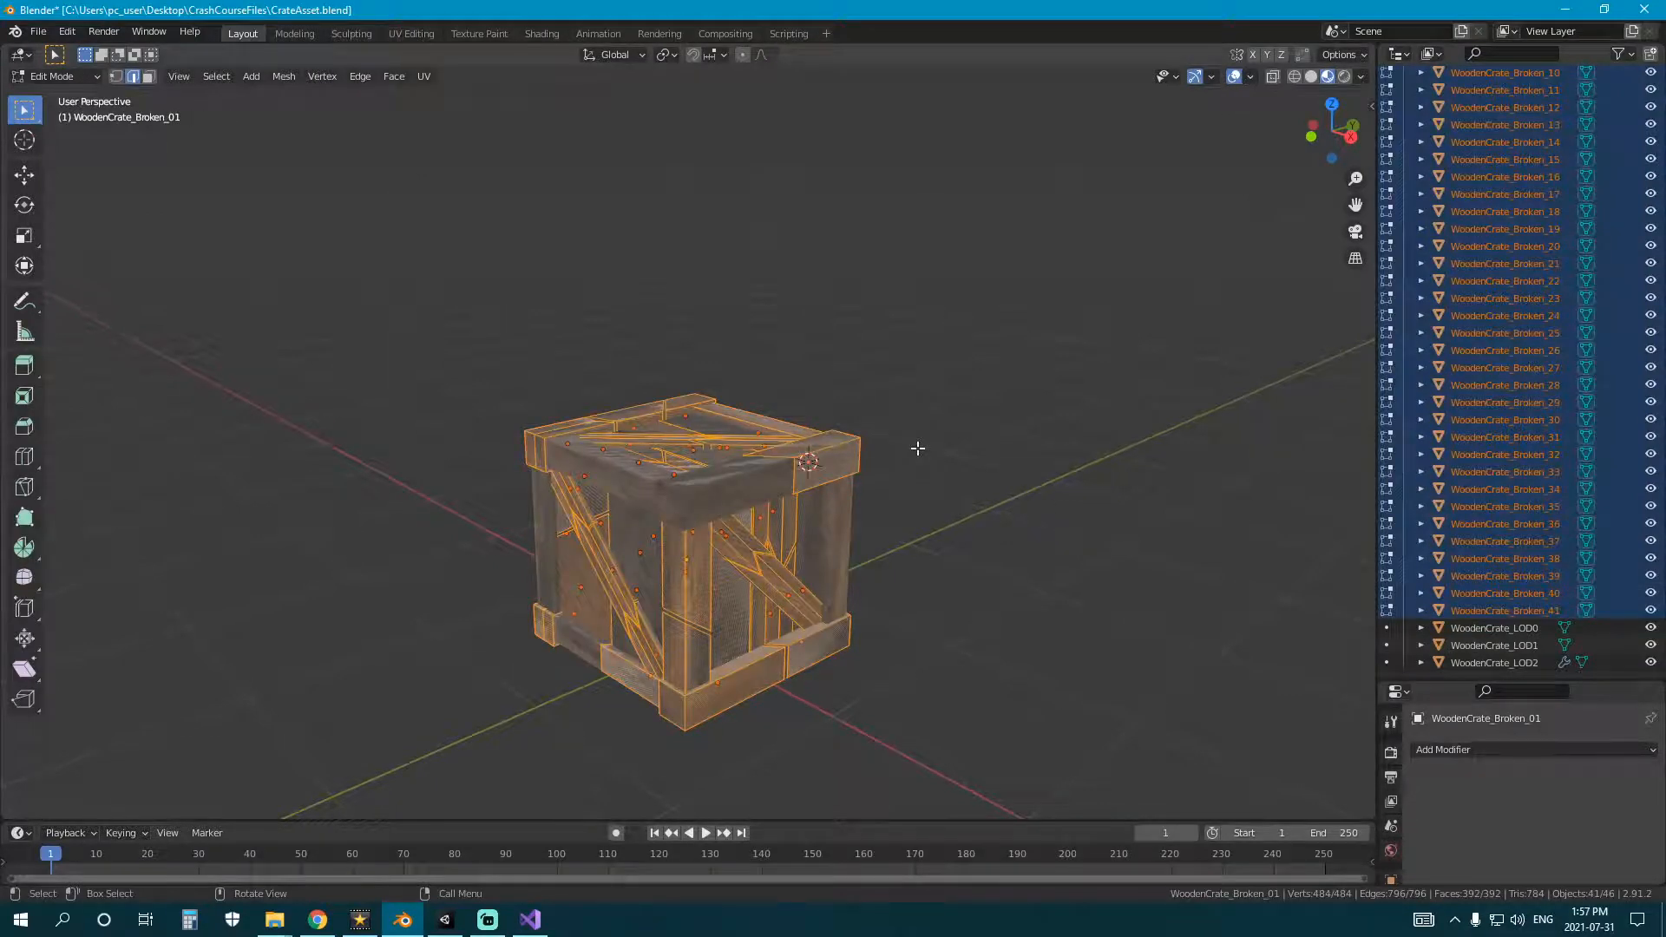
key("shift")
key("shift+n")
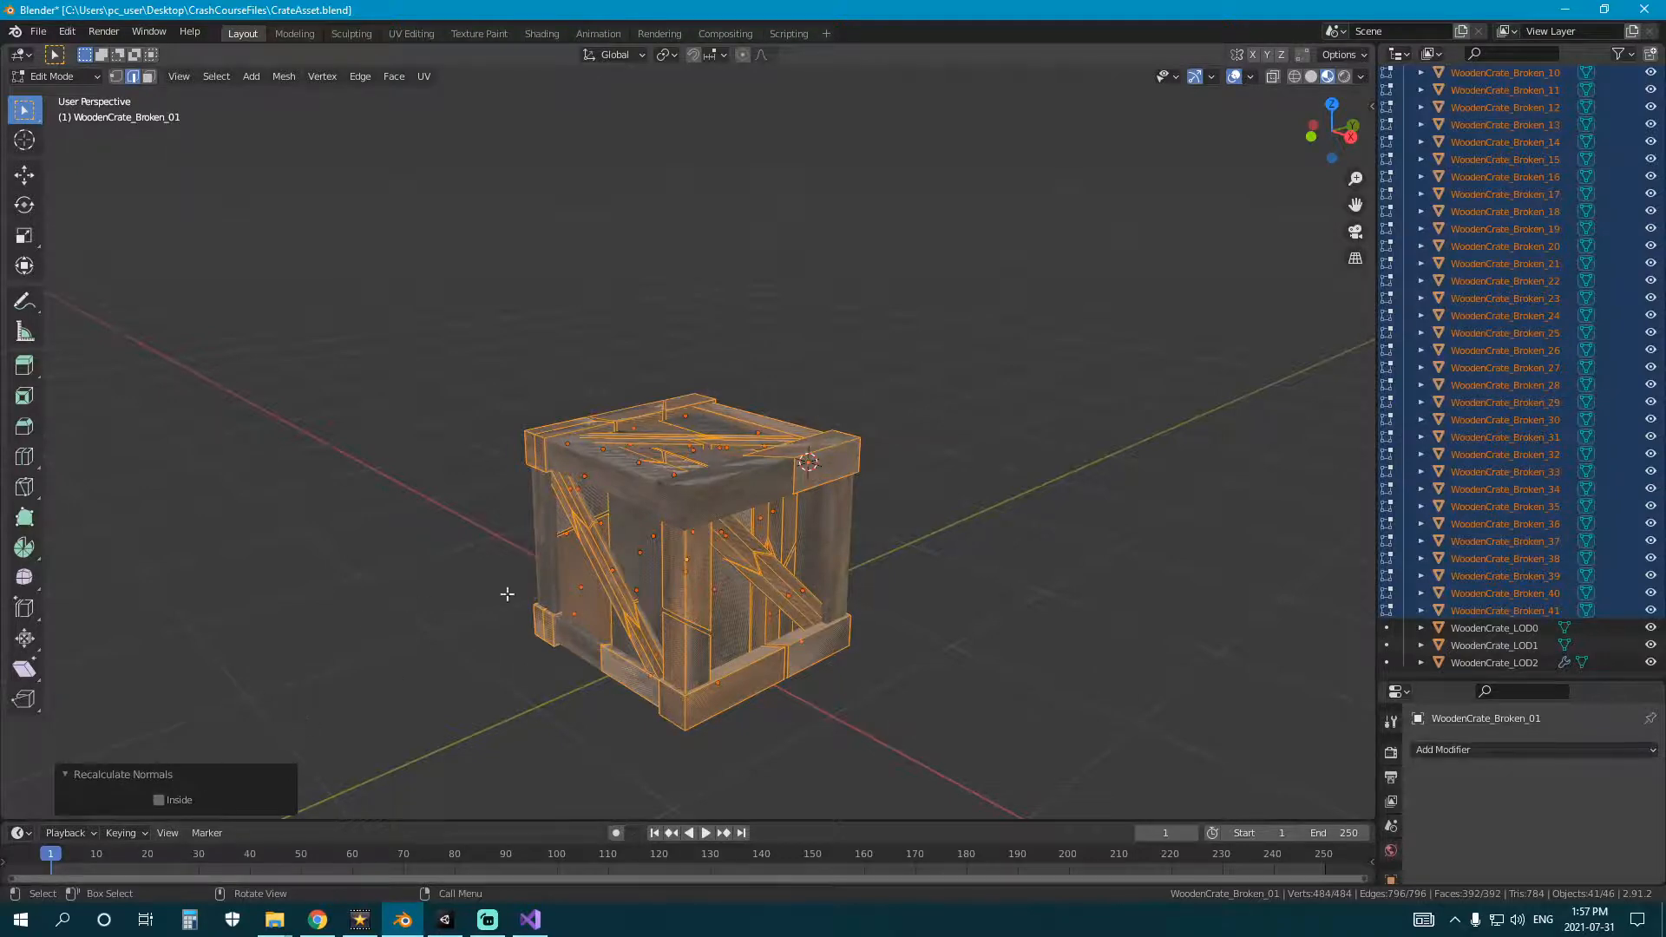
key("Tab")
scroll(929, 498, "down", 3)
middle_click_drag(821, 501, 777, 500)
scroll(1584, 498, "up", 5)
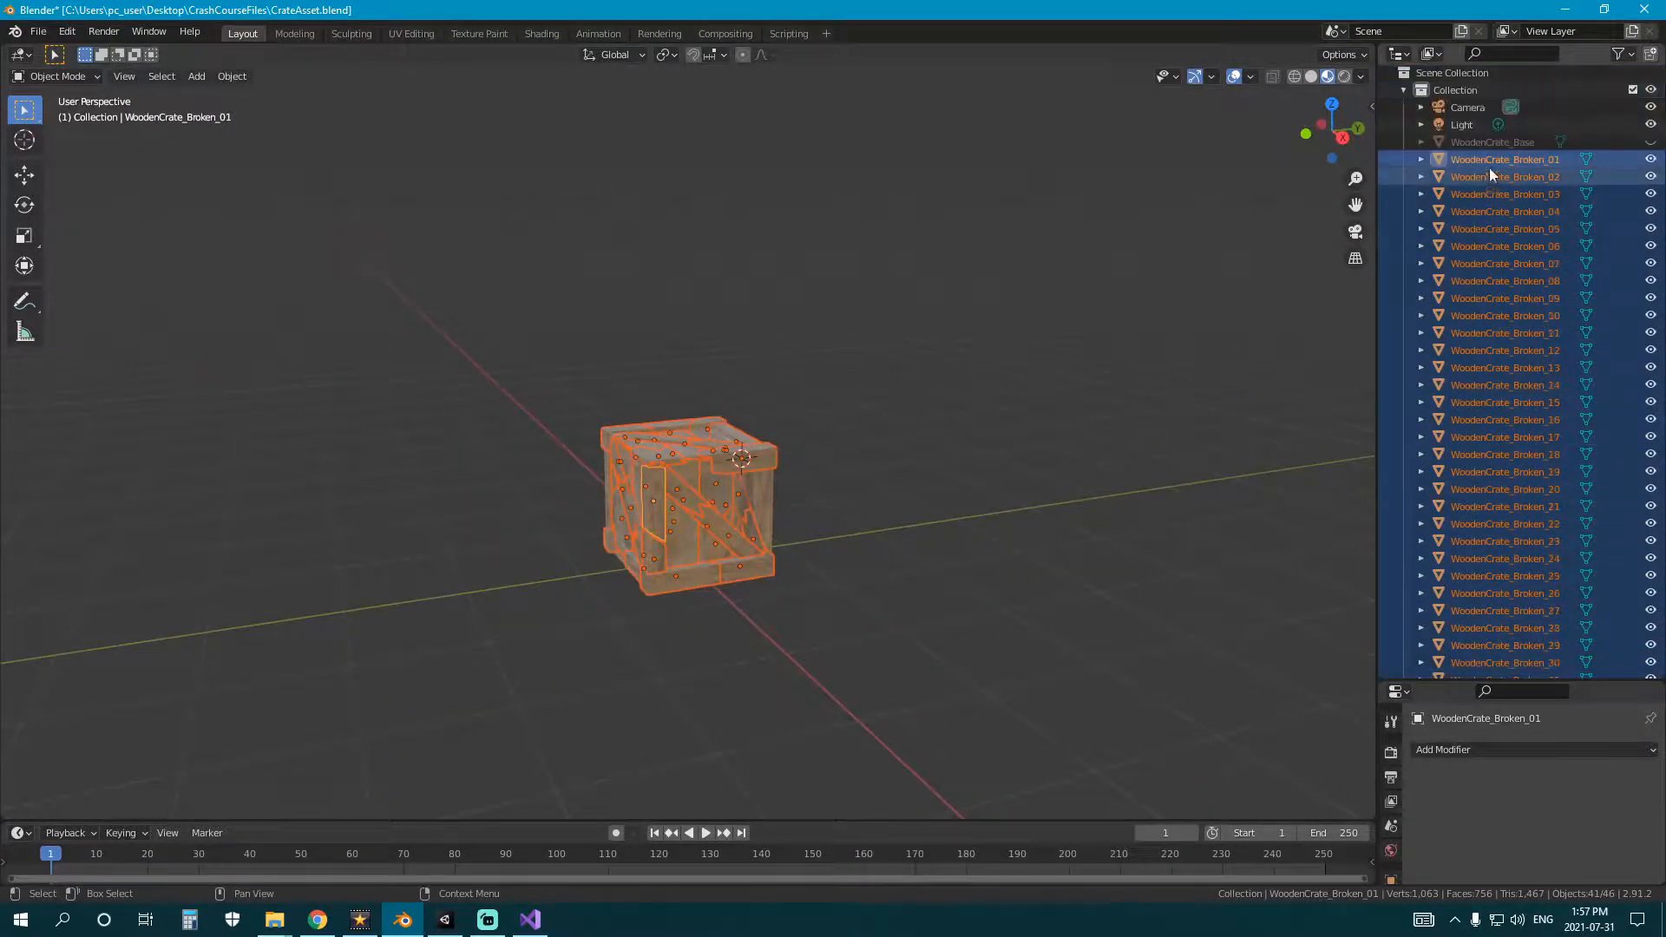
- Export only the selected pieces with Apply Transform as FBX, overwriting BrokenCrateAsset.fbx in the Unity project's Assets\Models folder
left_click(38, 32)
mouse_move(90, 283)
left_click(260, 387)
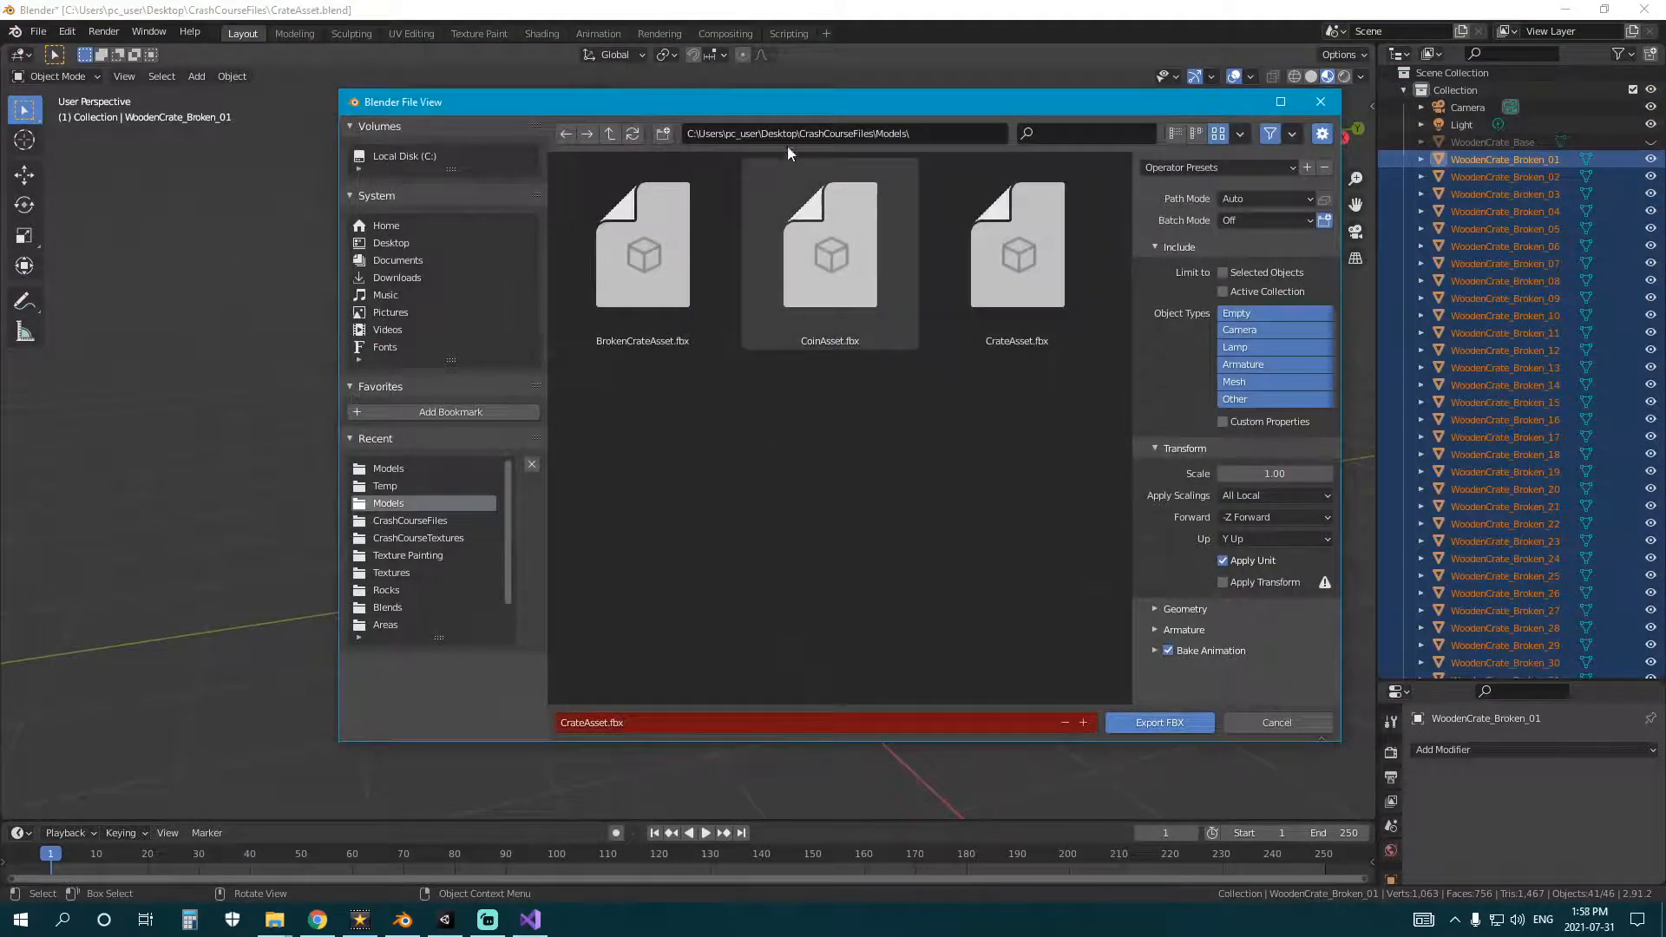
left_click(396, 470)
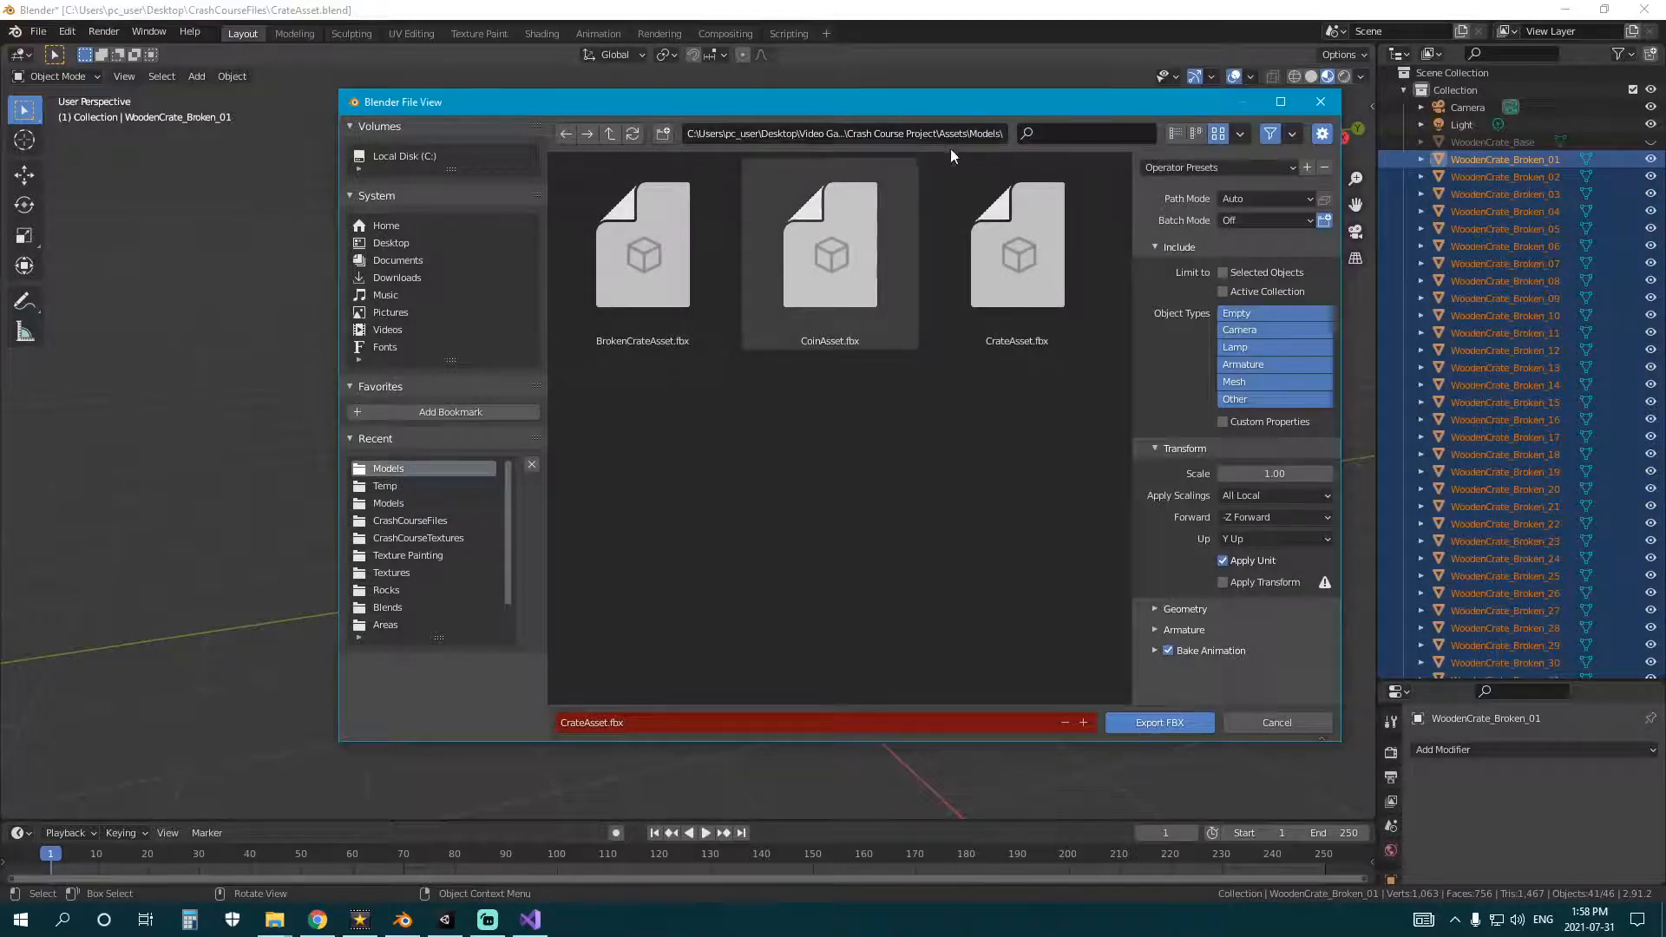
left_click(648, 257)
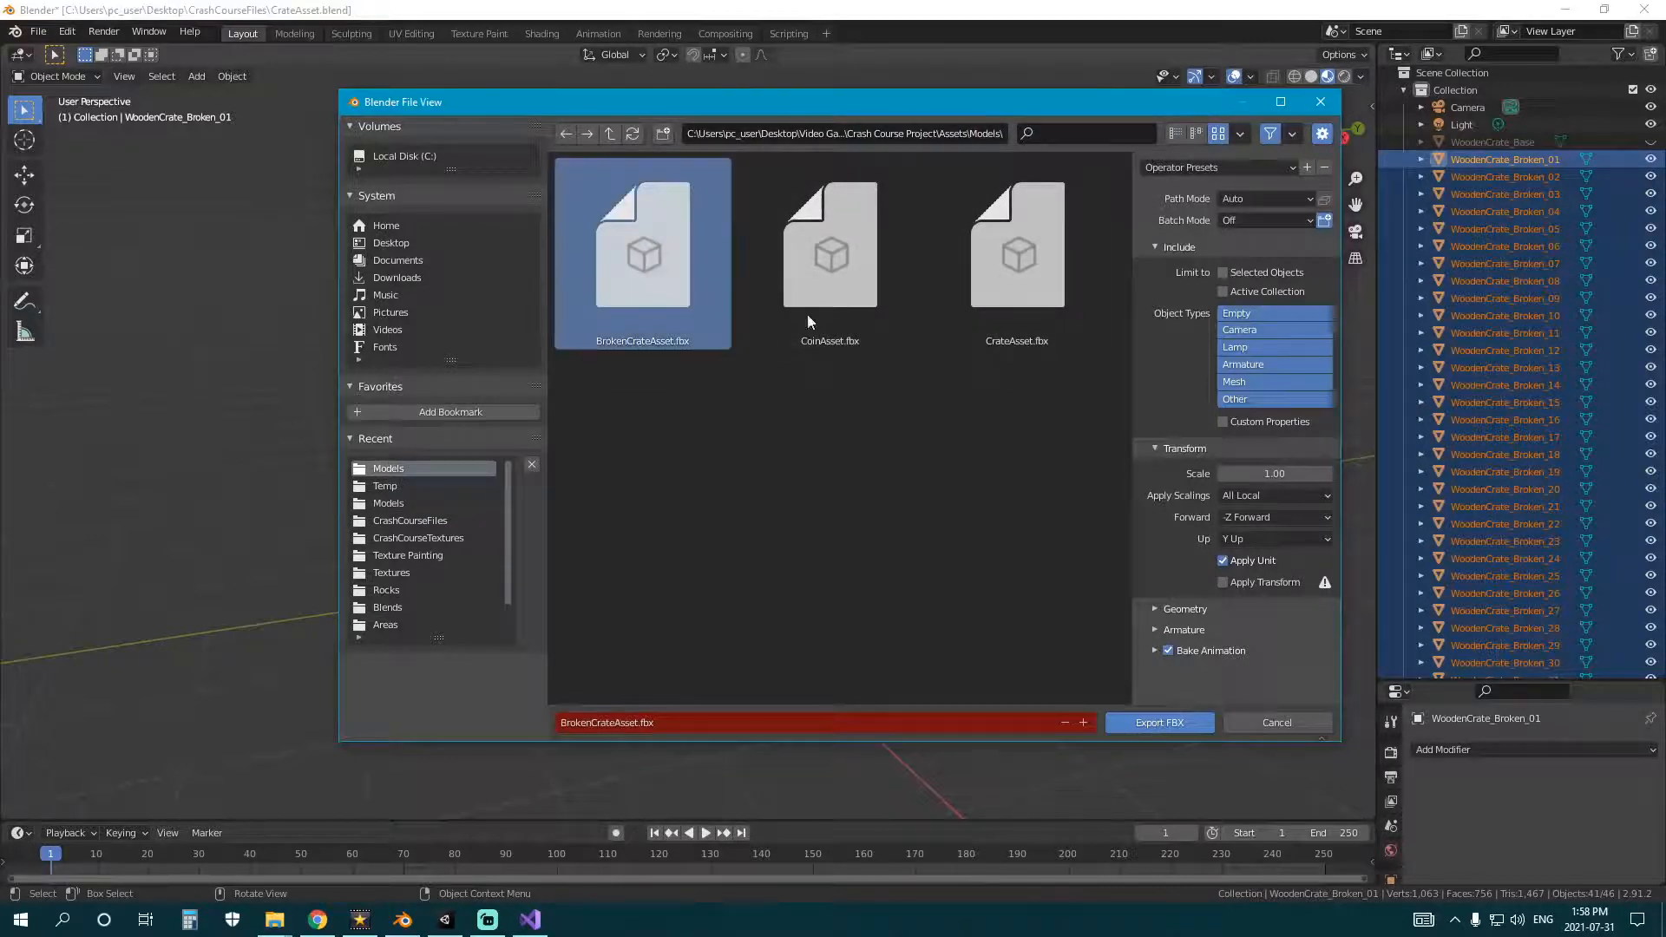
left_click(1223, 273)
left_click(1223, 582)
left_click(1180, 724)
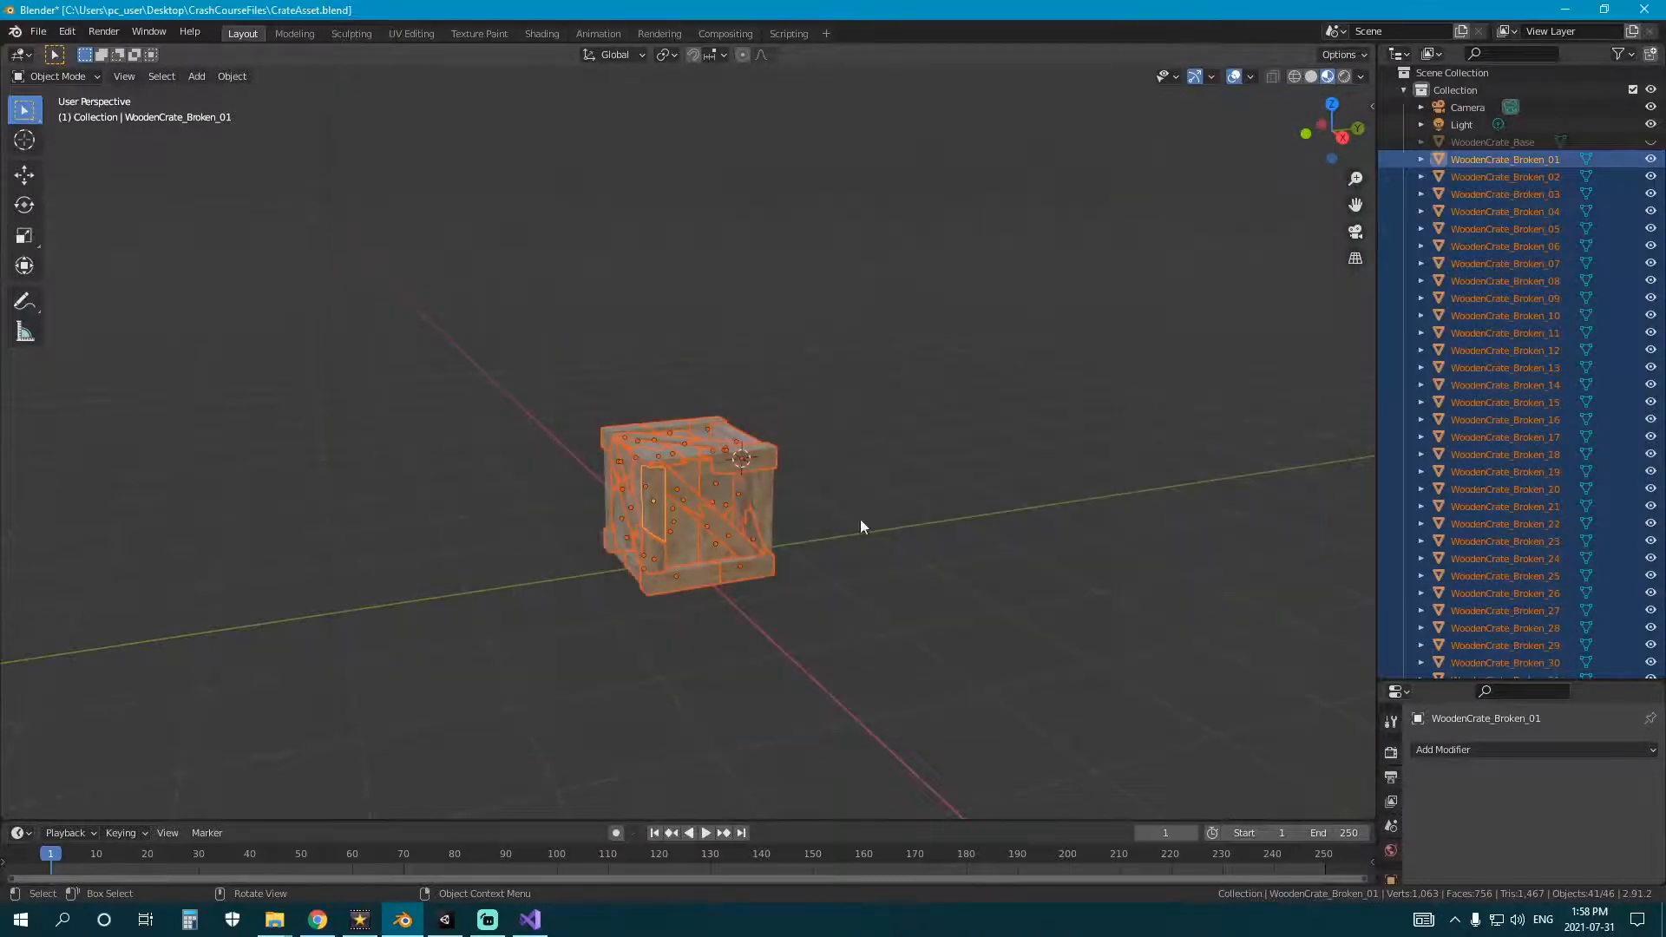
- Switch to Unity, delete the old BrokenCrateAsset from the scene and place the re-exported model beside the intact crate
left_click(445, 919)
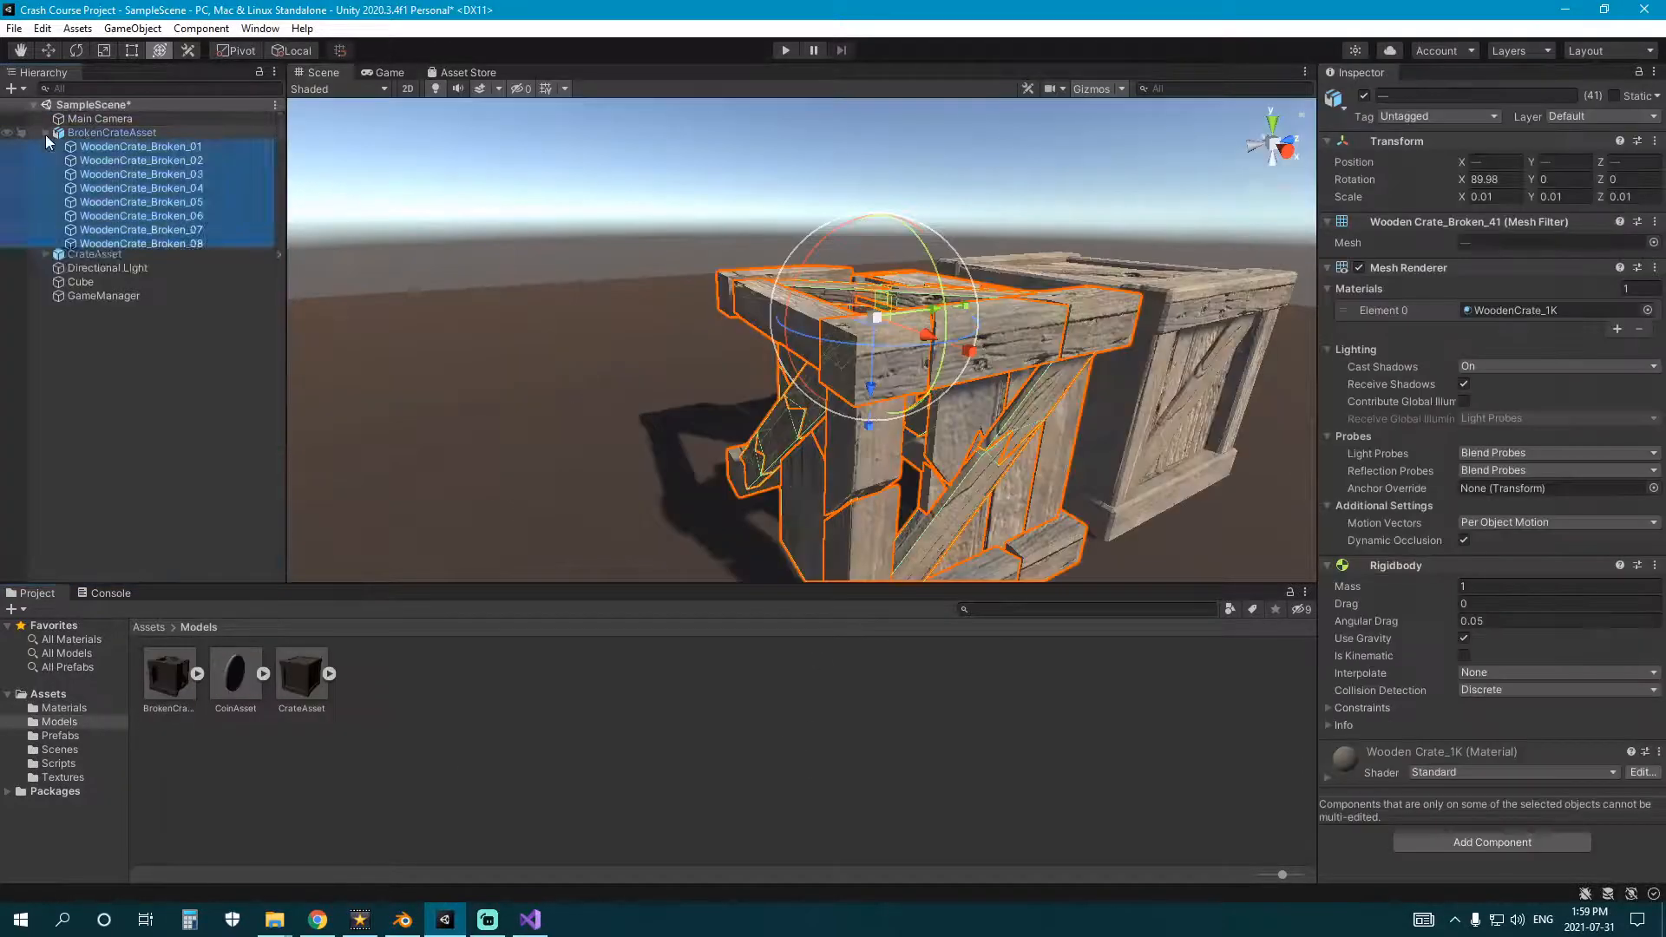
double_click(112, 132)
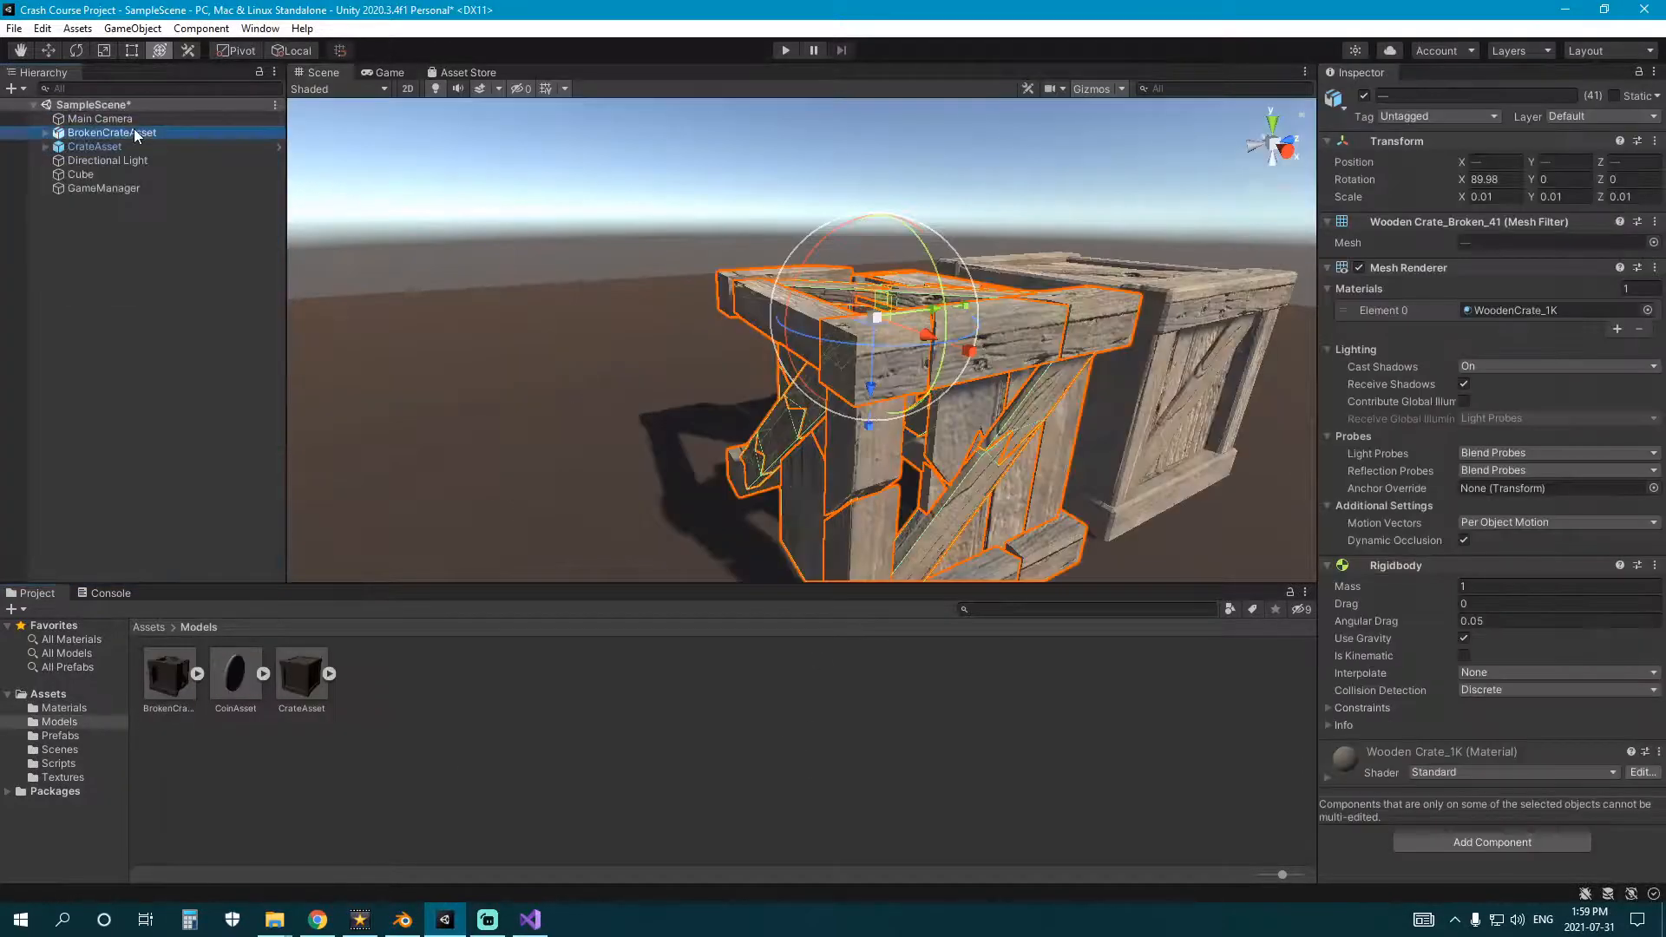
key("Delete")
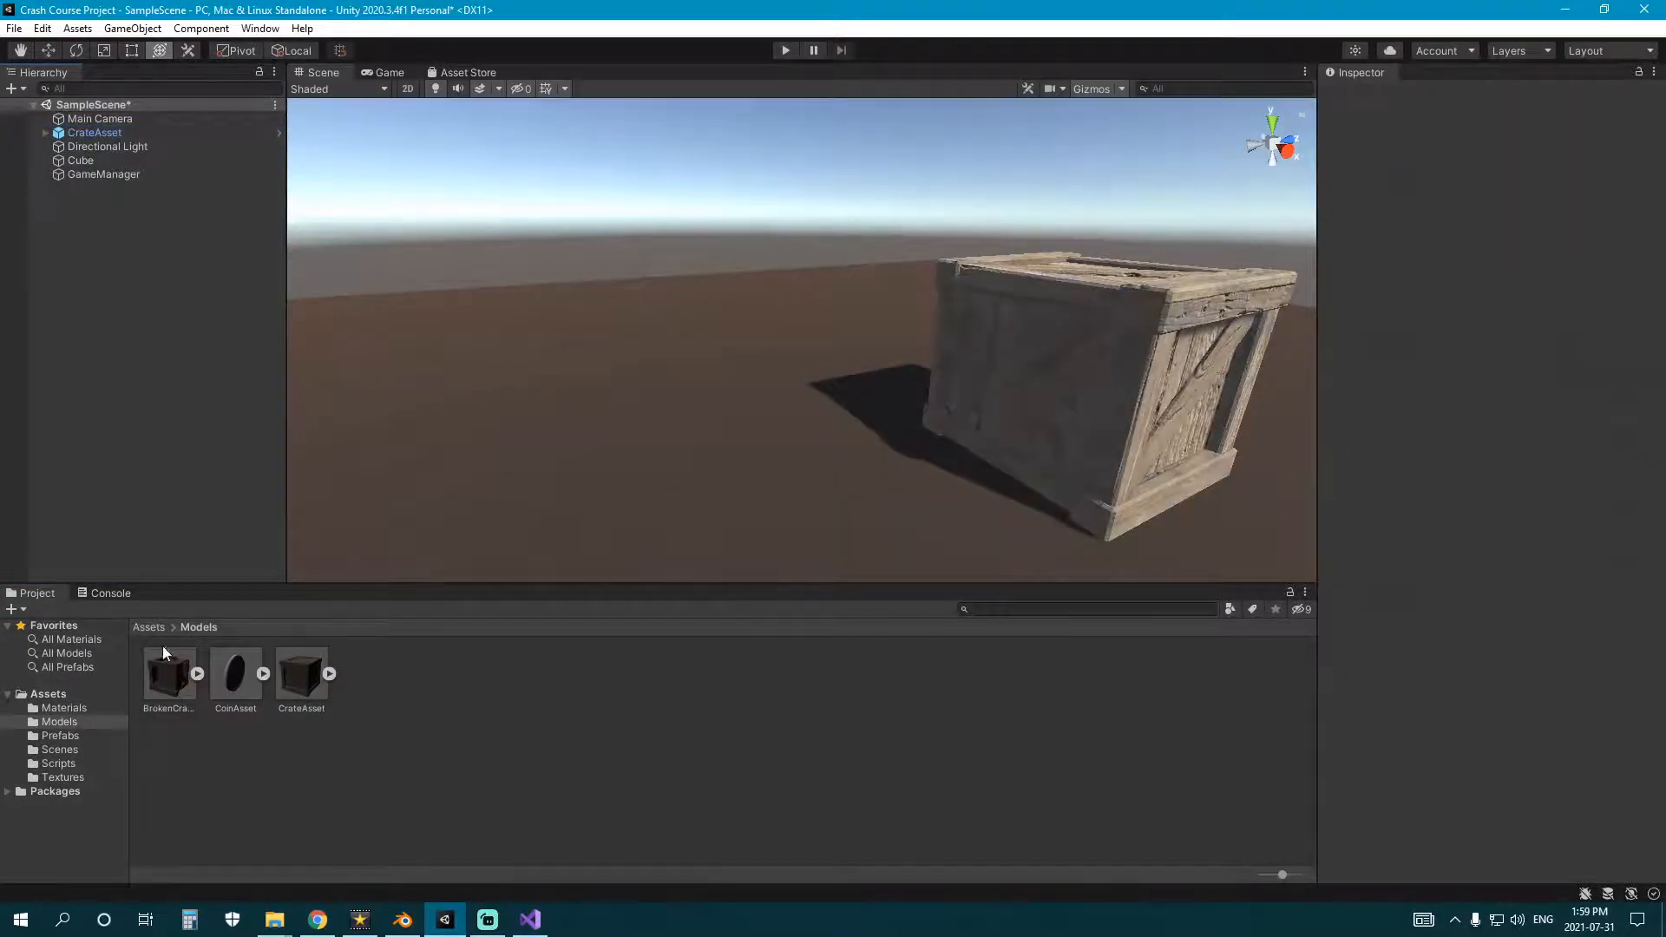
left_click_drag(164, 656, 846, 520)
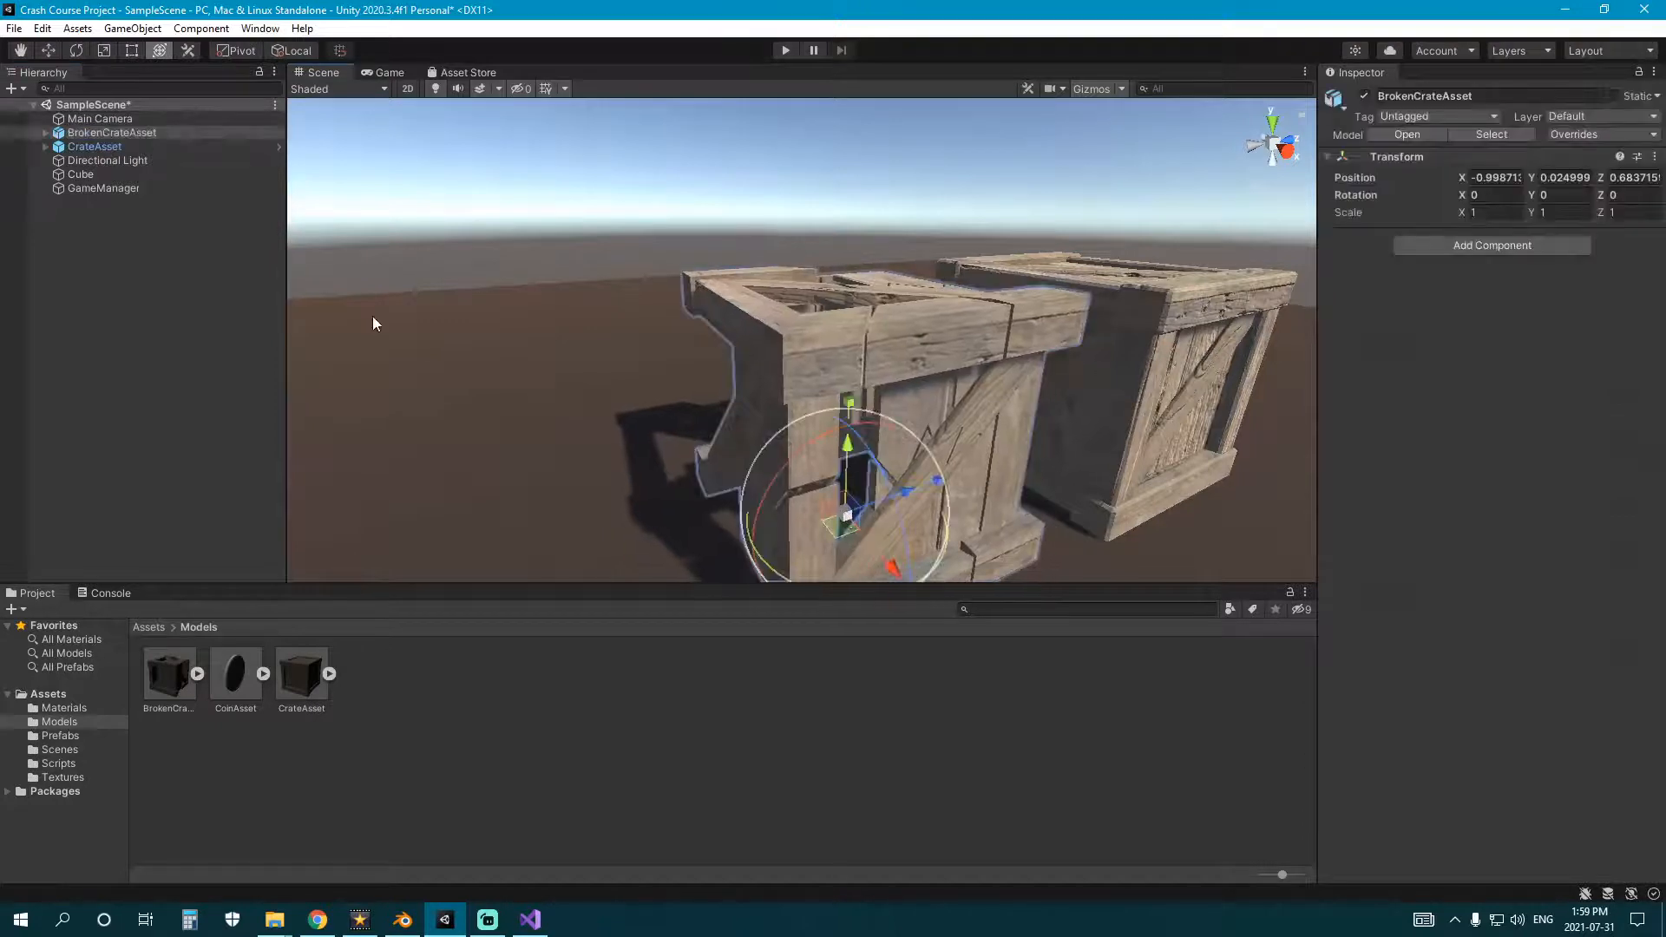
- Assign the WoodenCrate_1K material and add a Rigidbody to all pieces from WoodenCrate_Broken_01 to WoodenCrate_Broken_41
left_click(45, 132)
left_click(147, 147)
scroll(217, 364, "down", 5)
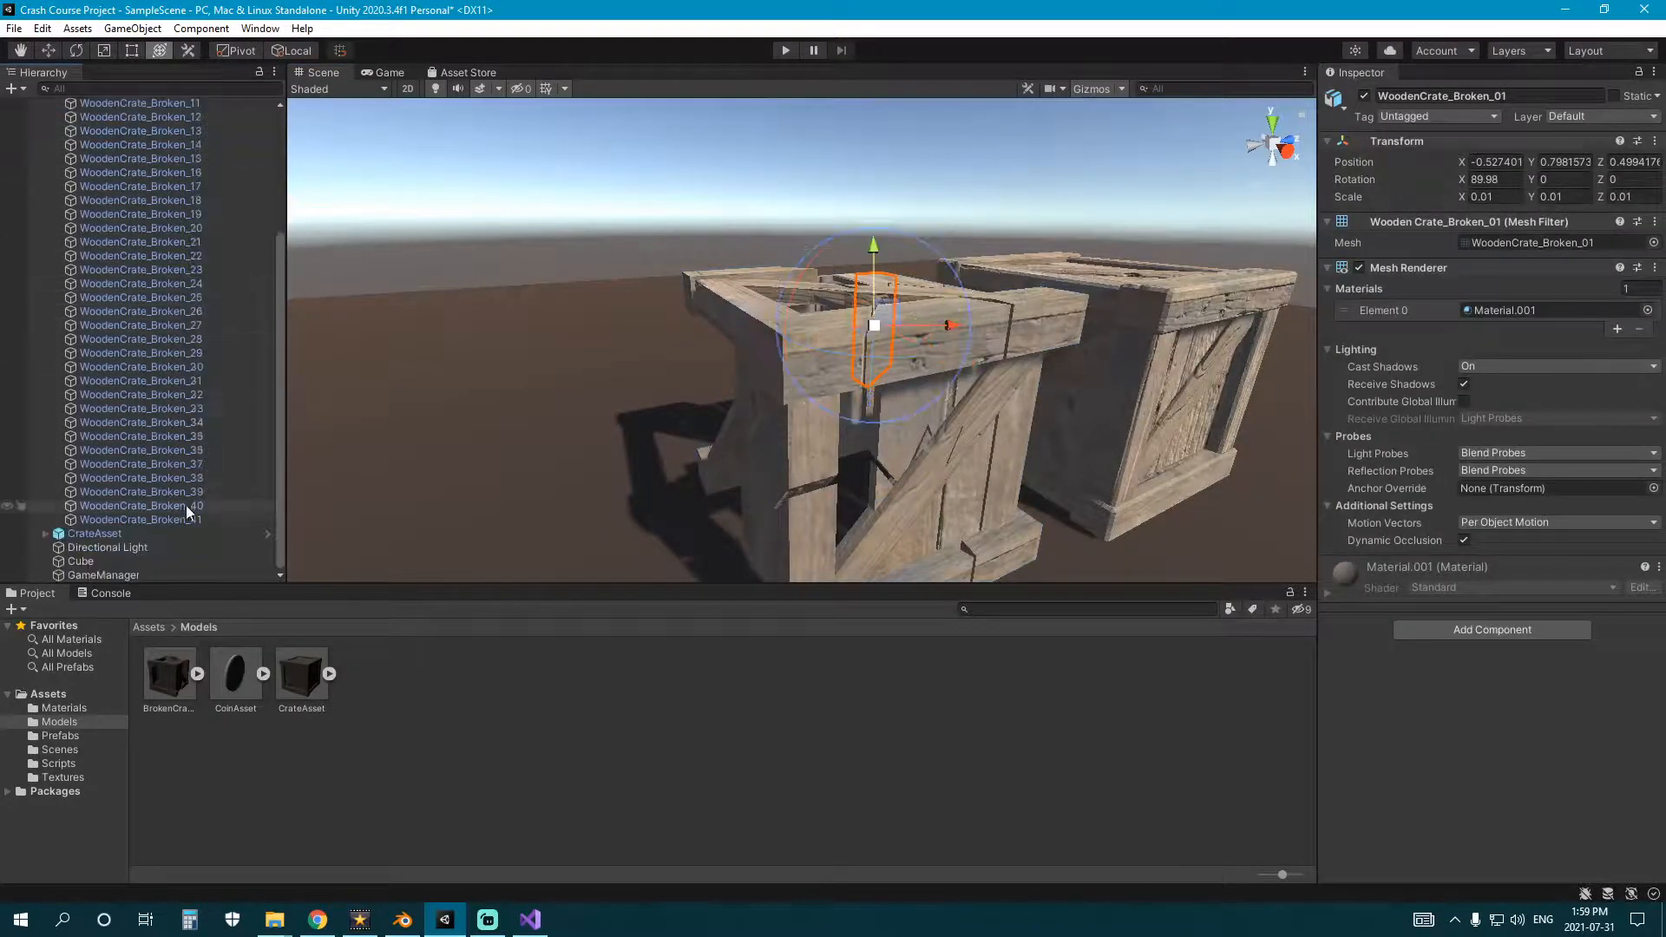
left_click(191, 518, "shift")
left_click(63, 707)
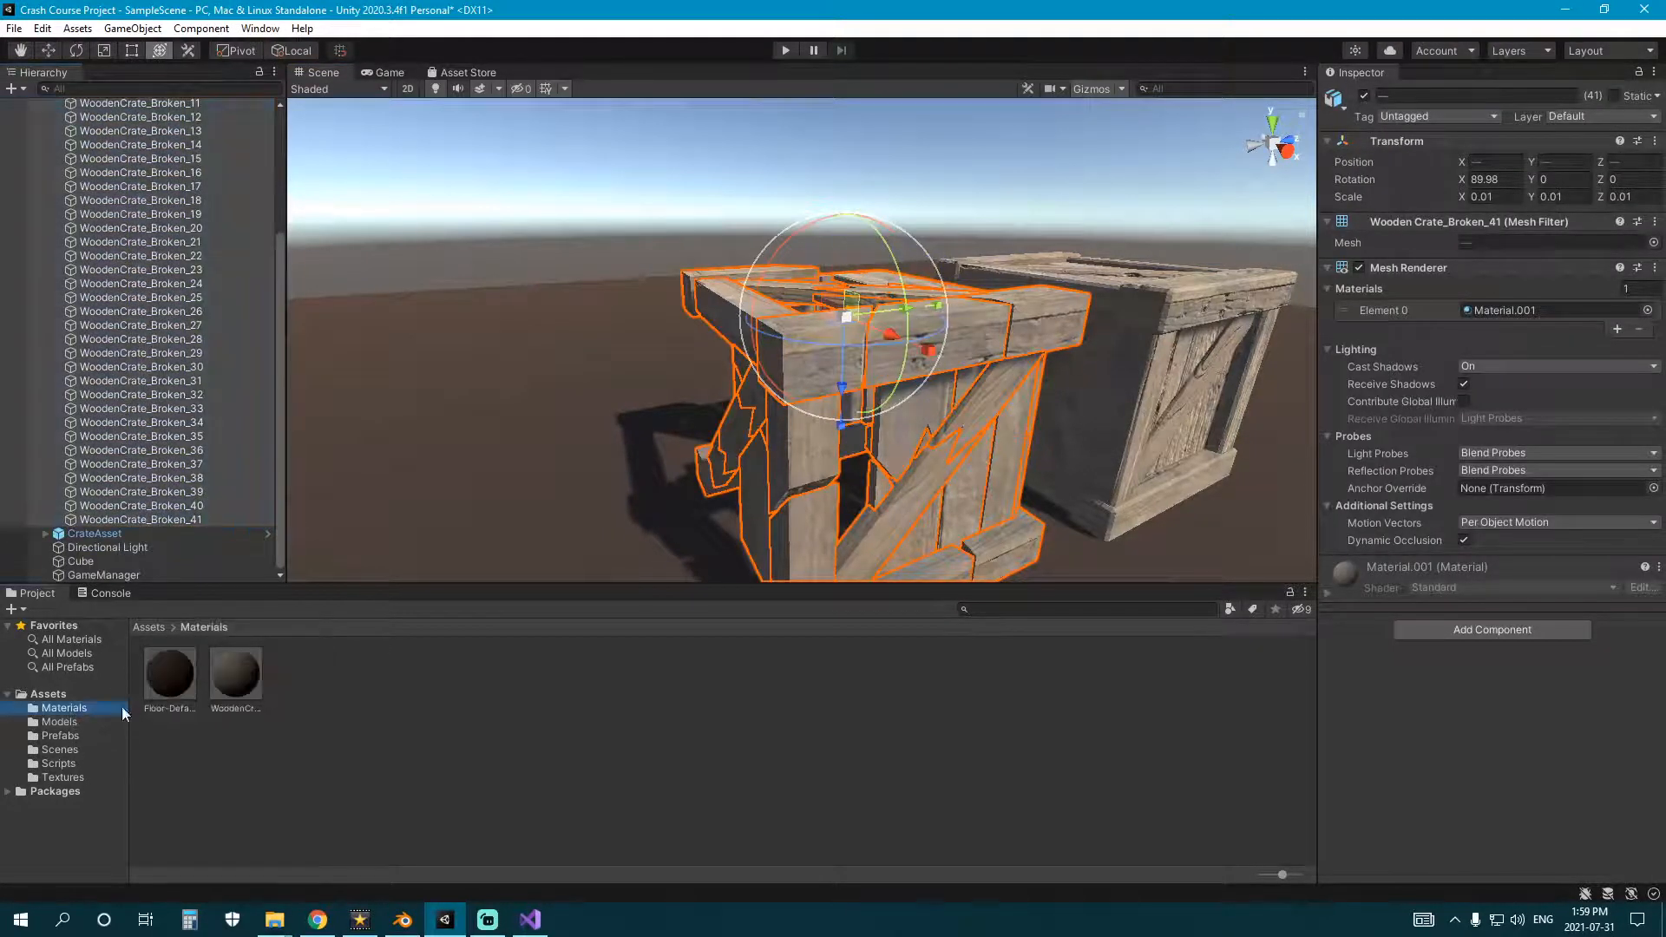
left_click_drag(235, 675, 1483, 310)
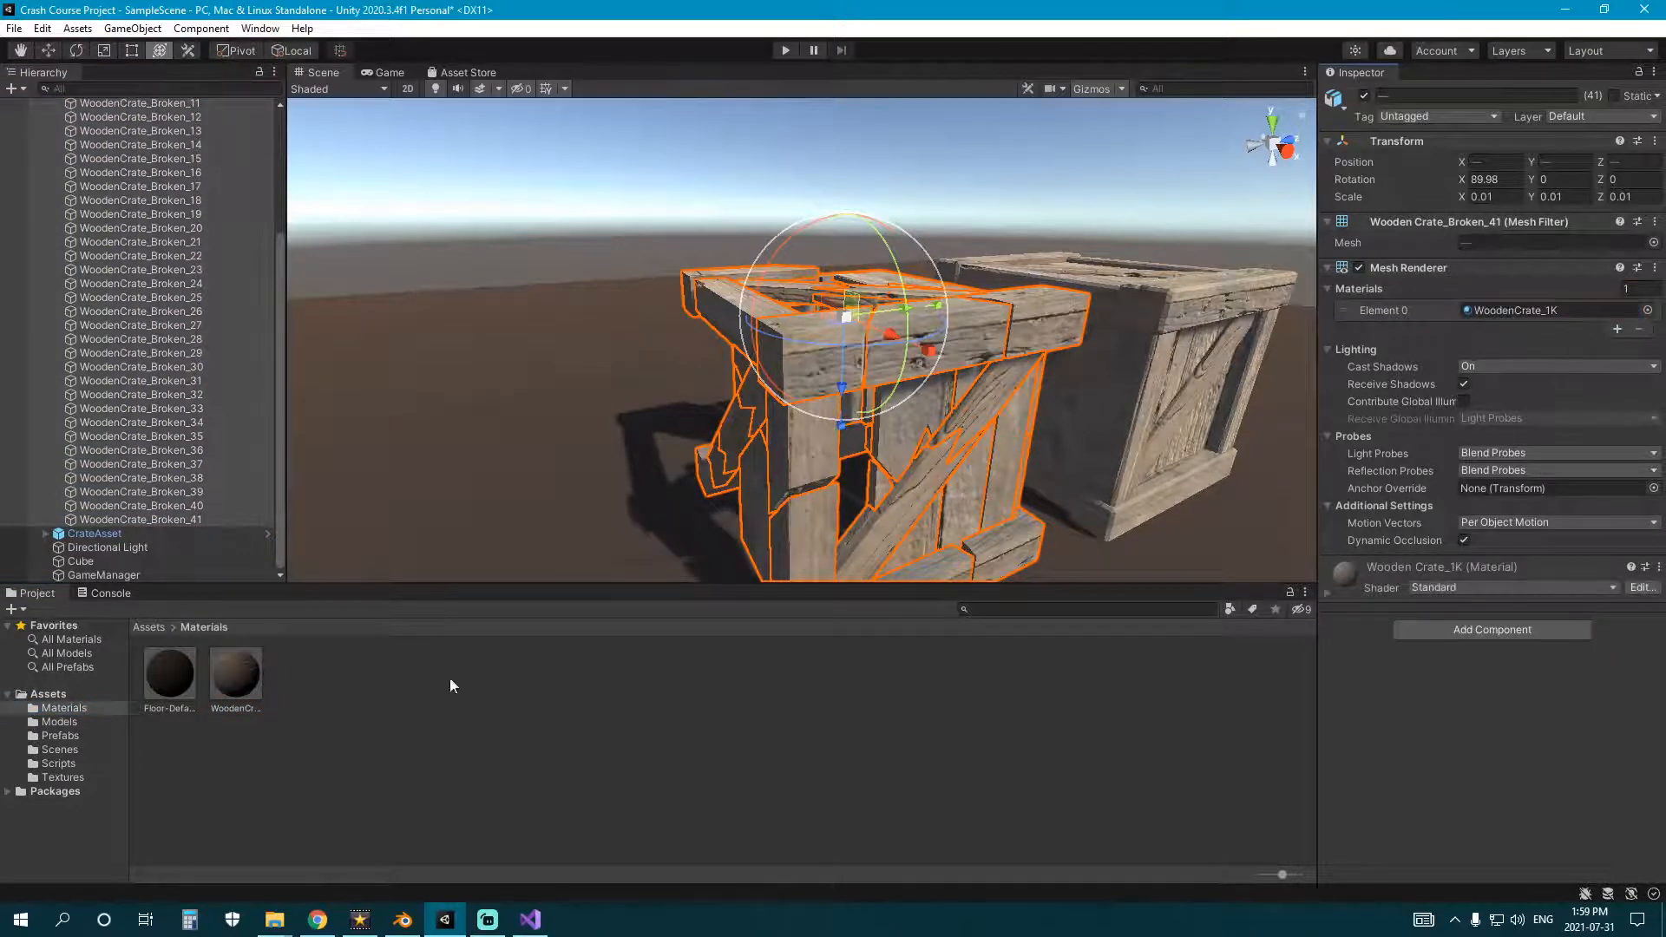
left_click(1454, 627)
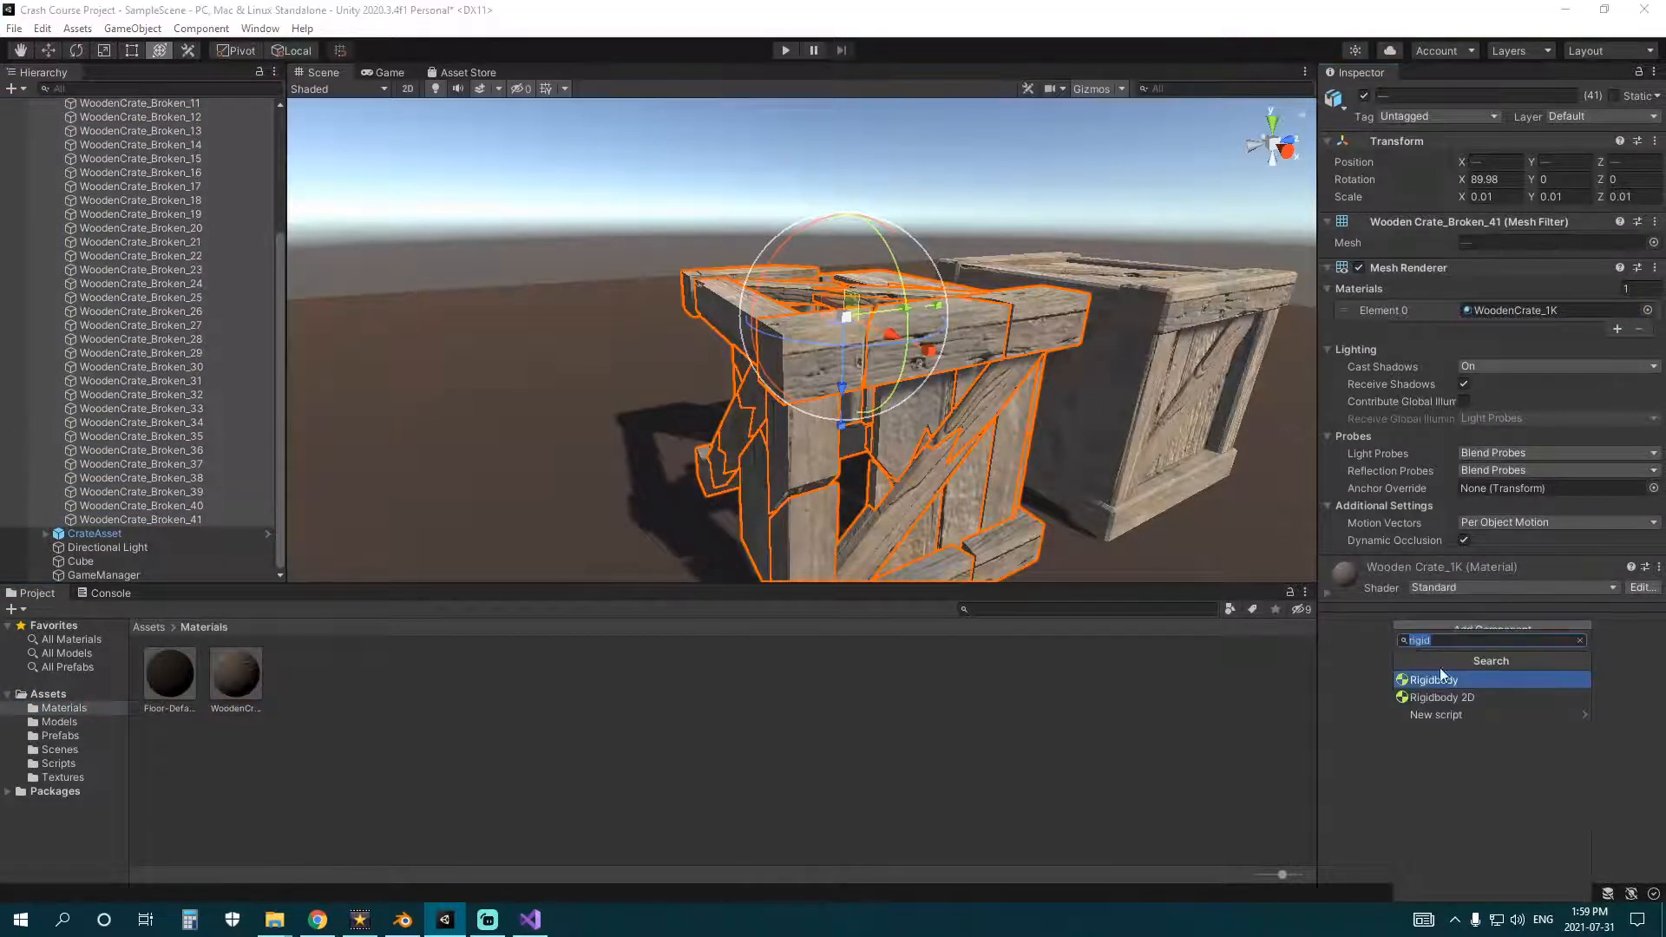
left_click(1439, 679)
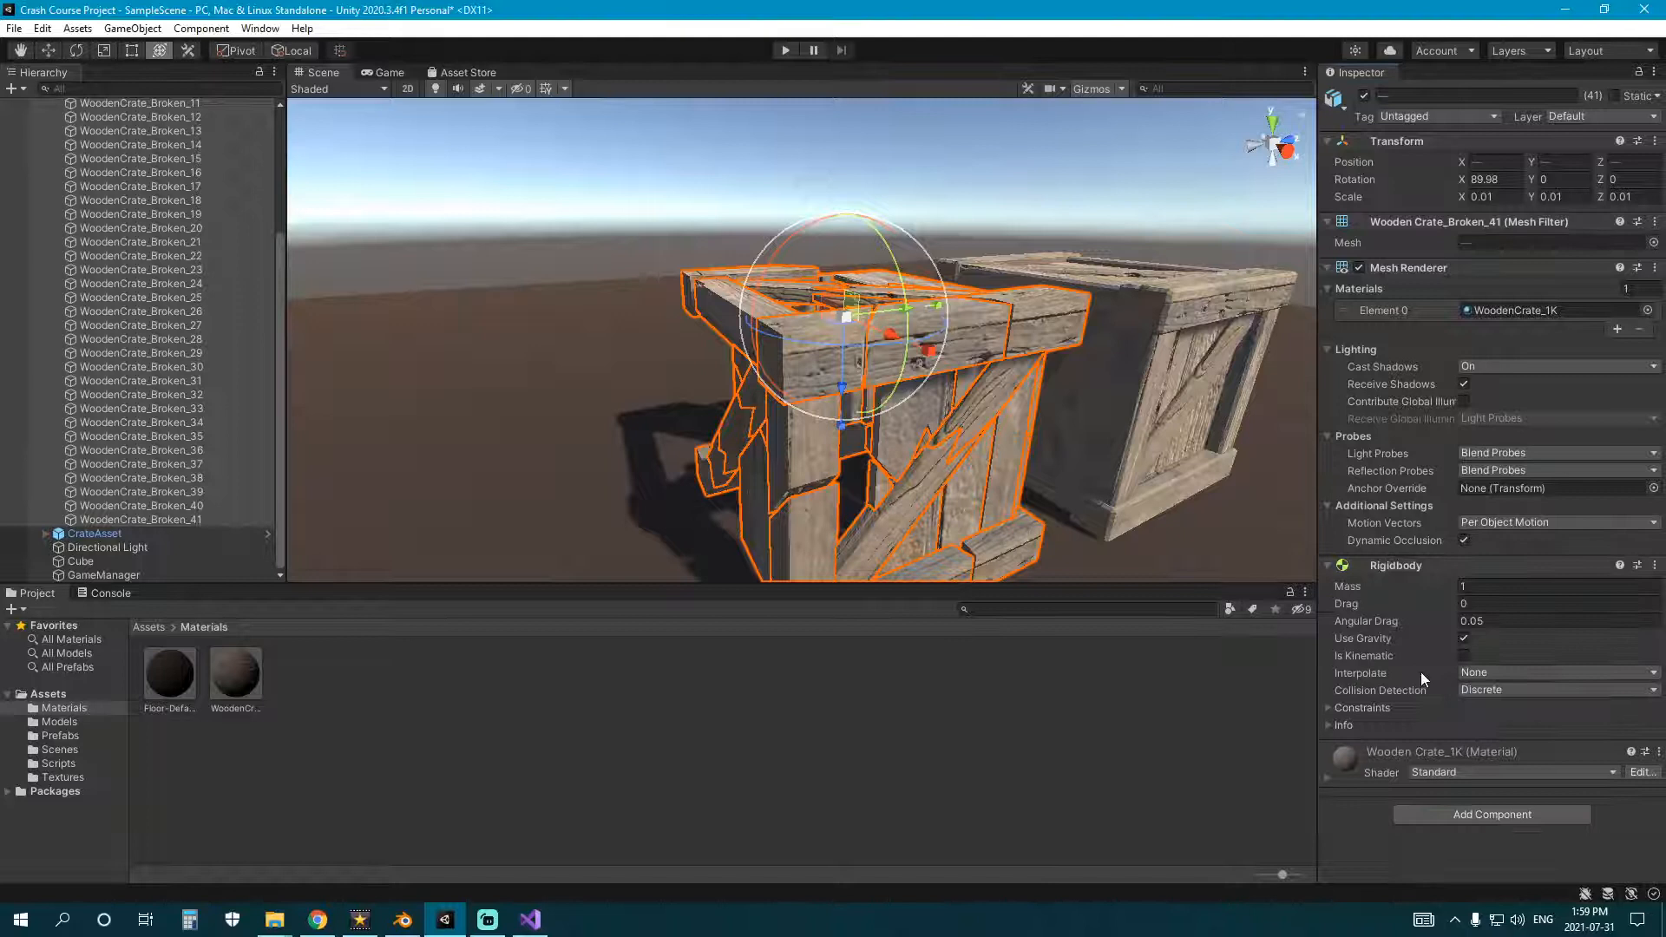
- Add a Box Collider to all selected pieces of the broken crate
left_click(1487, 798)
type("box")
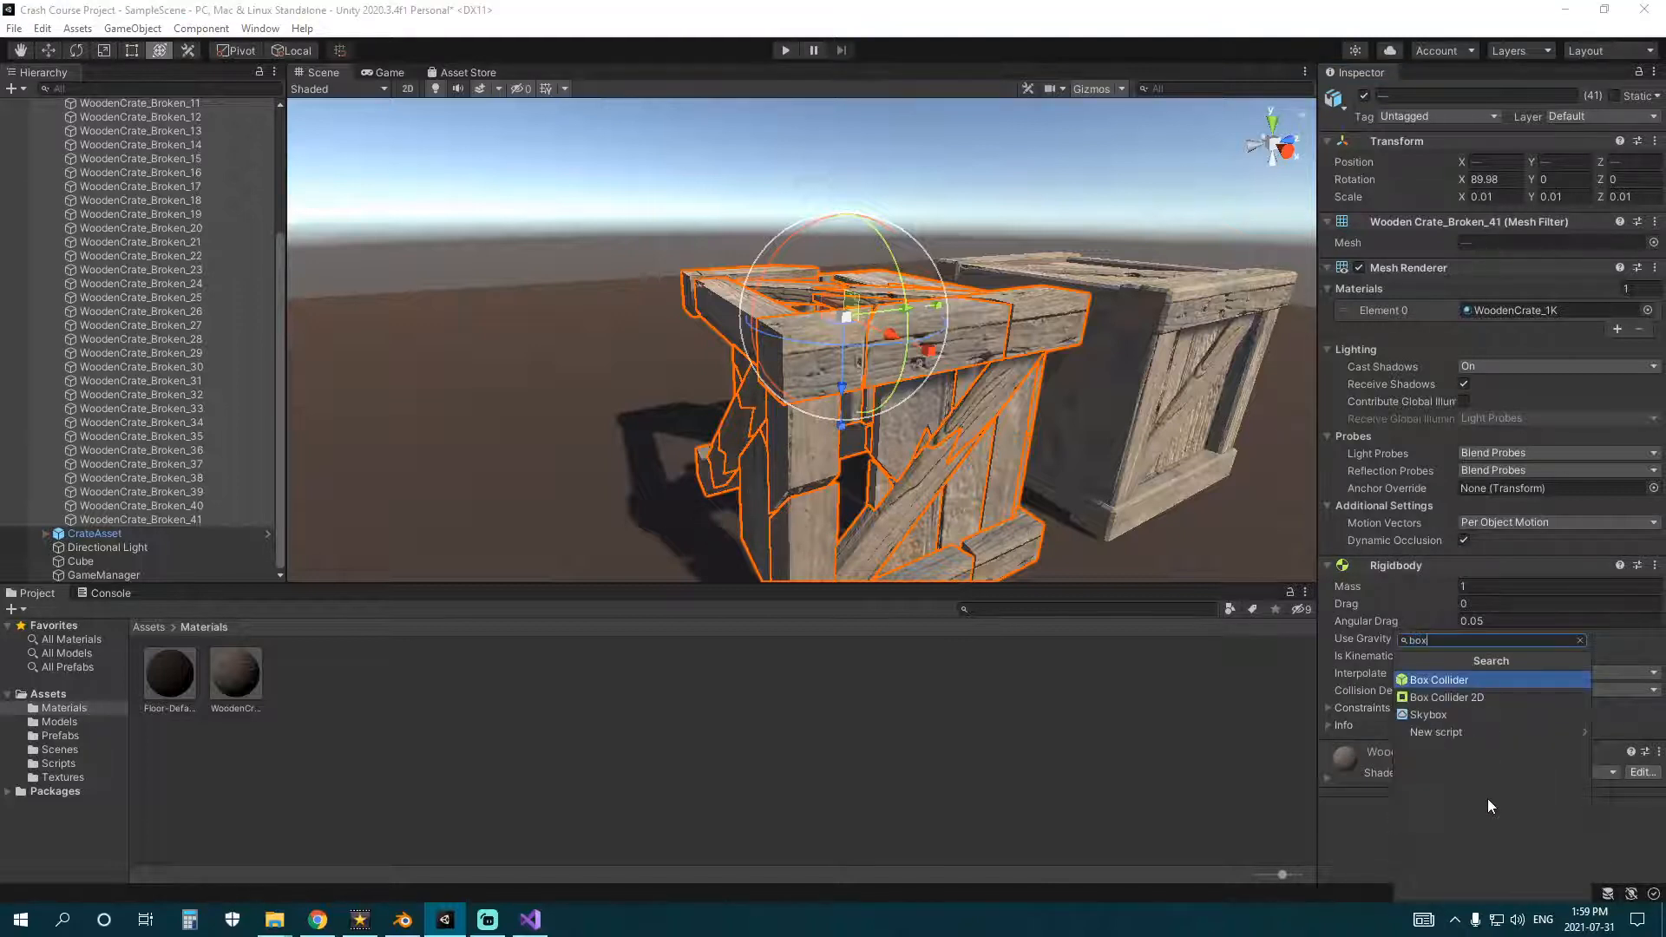
left_click(1463, 684)
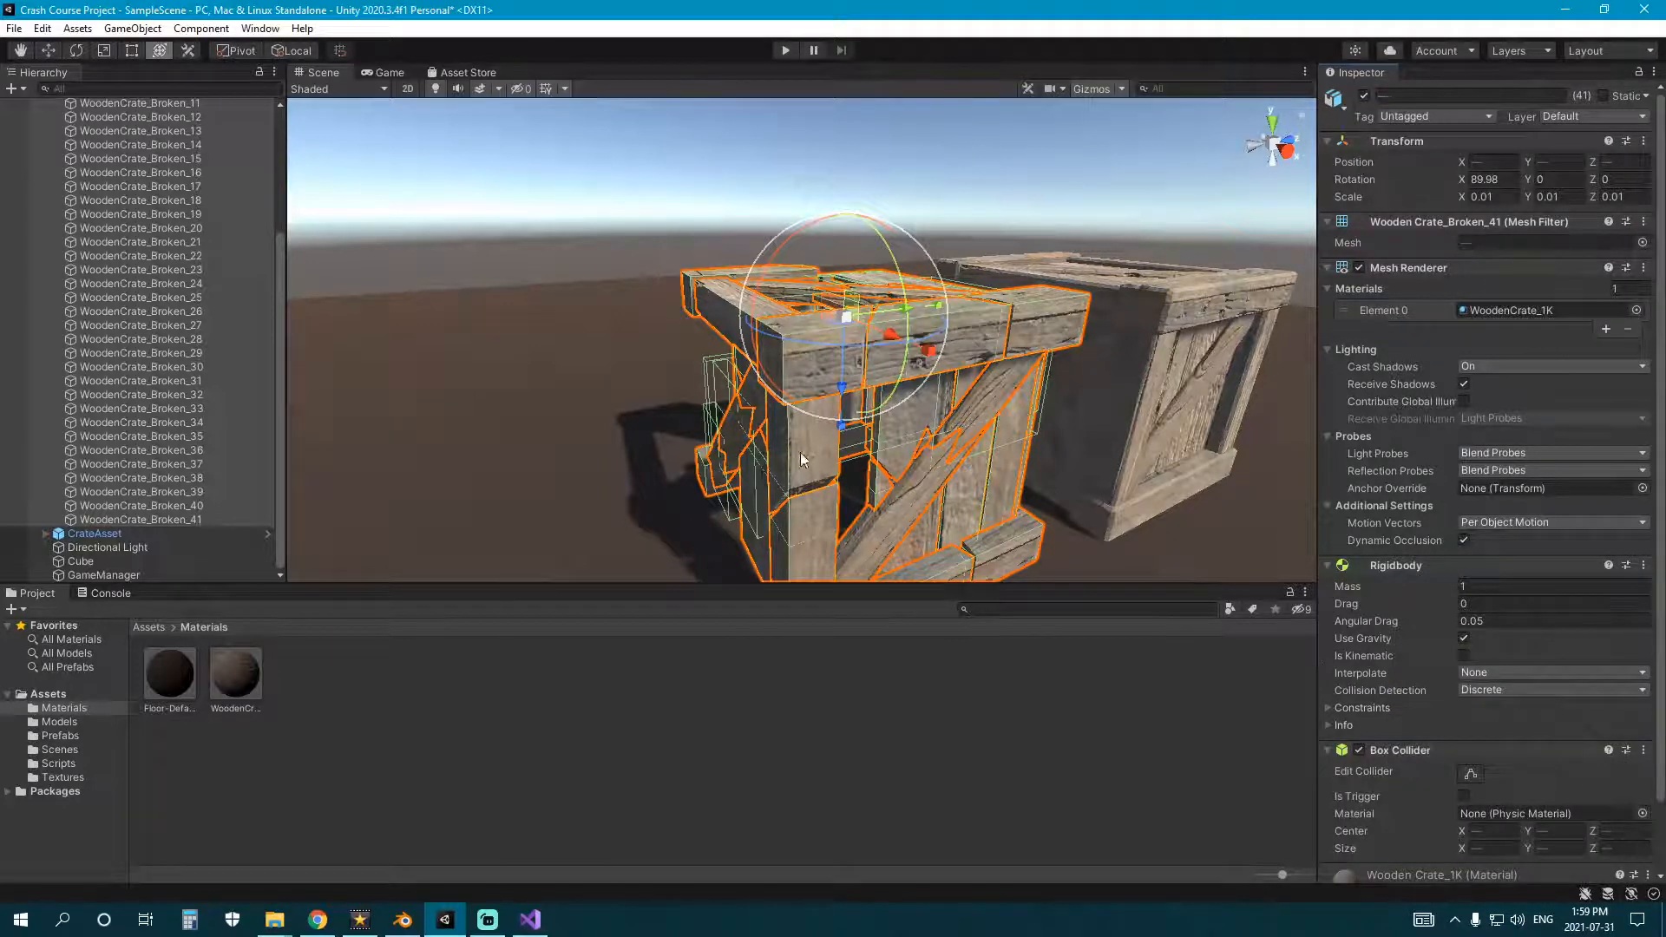
- Remove the Box Collider from the twelve diagonal brace pieces around the broken crate's sides and top
key("w")
right_click_drag(785, 482, 963, 442)
key("a")
left_click(728, 404)
left_click(788, 347)
left_click(679, 442, "shift")
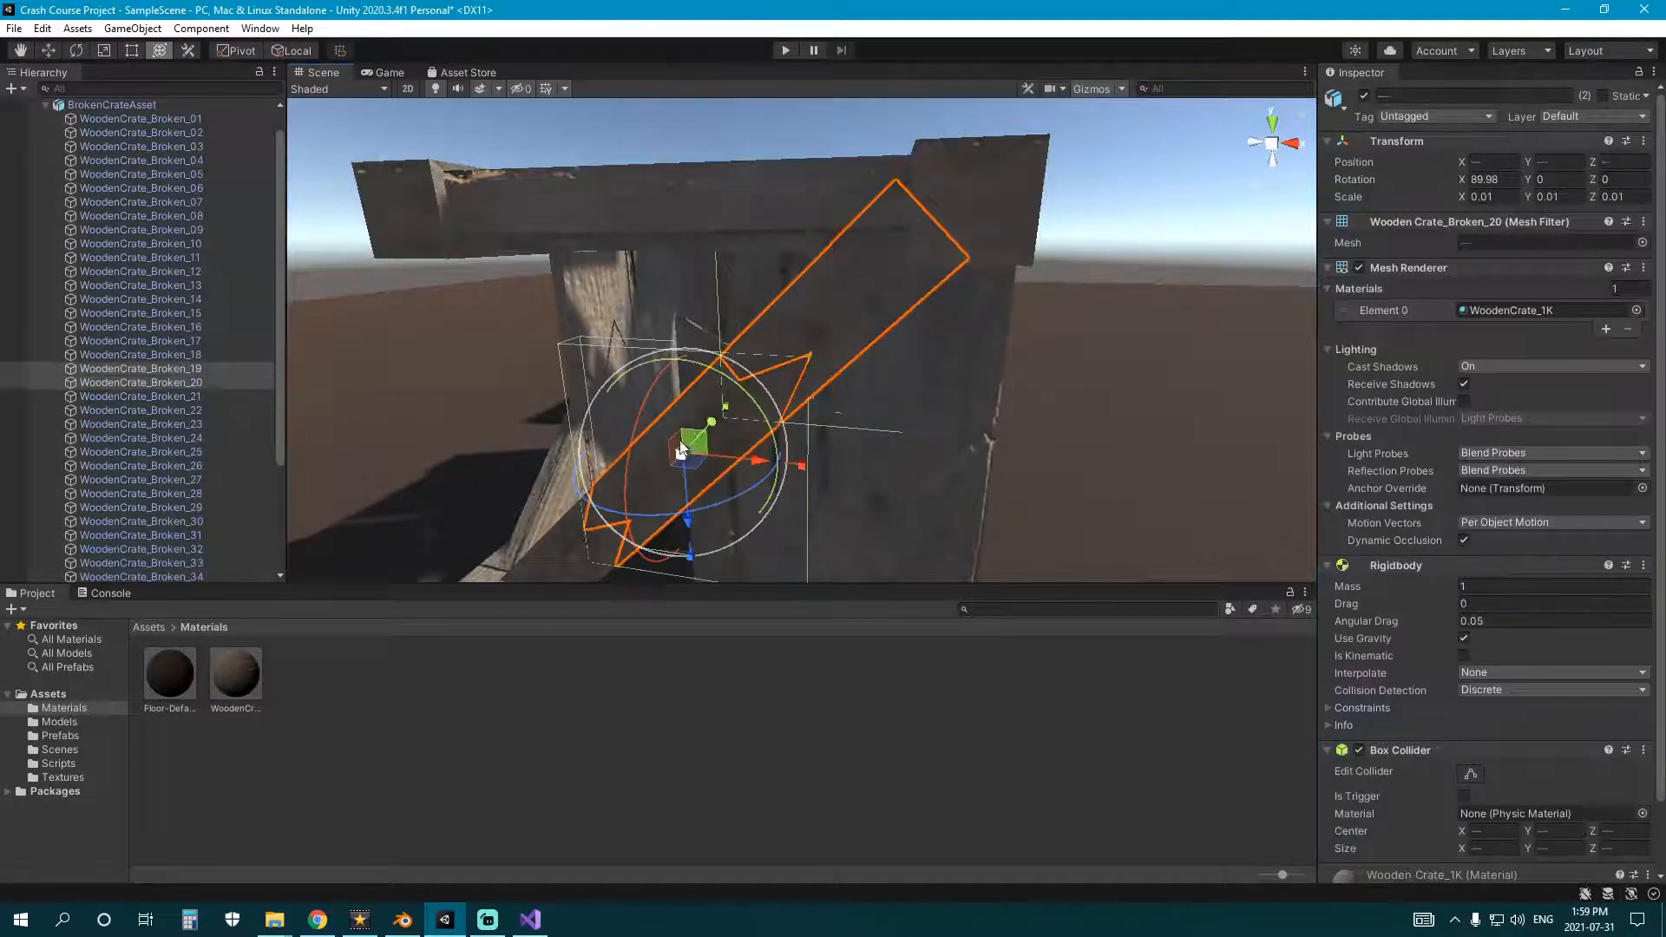
left_click(548, 553, "shift")
right_click_drag(549, 554, 623, 425)
key("d")
left_click(661, 402, "shift")
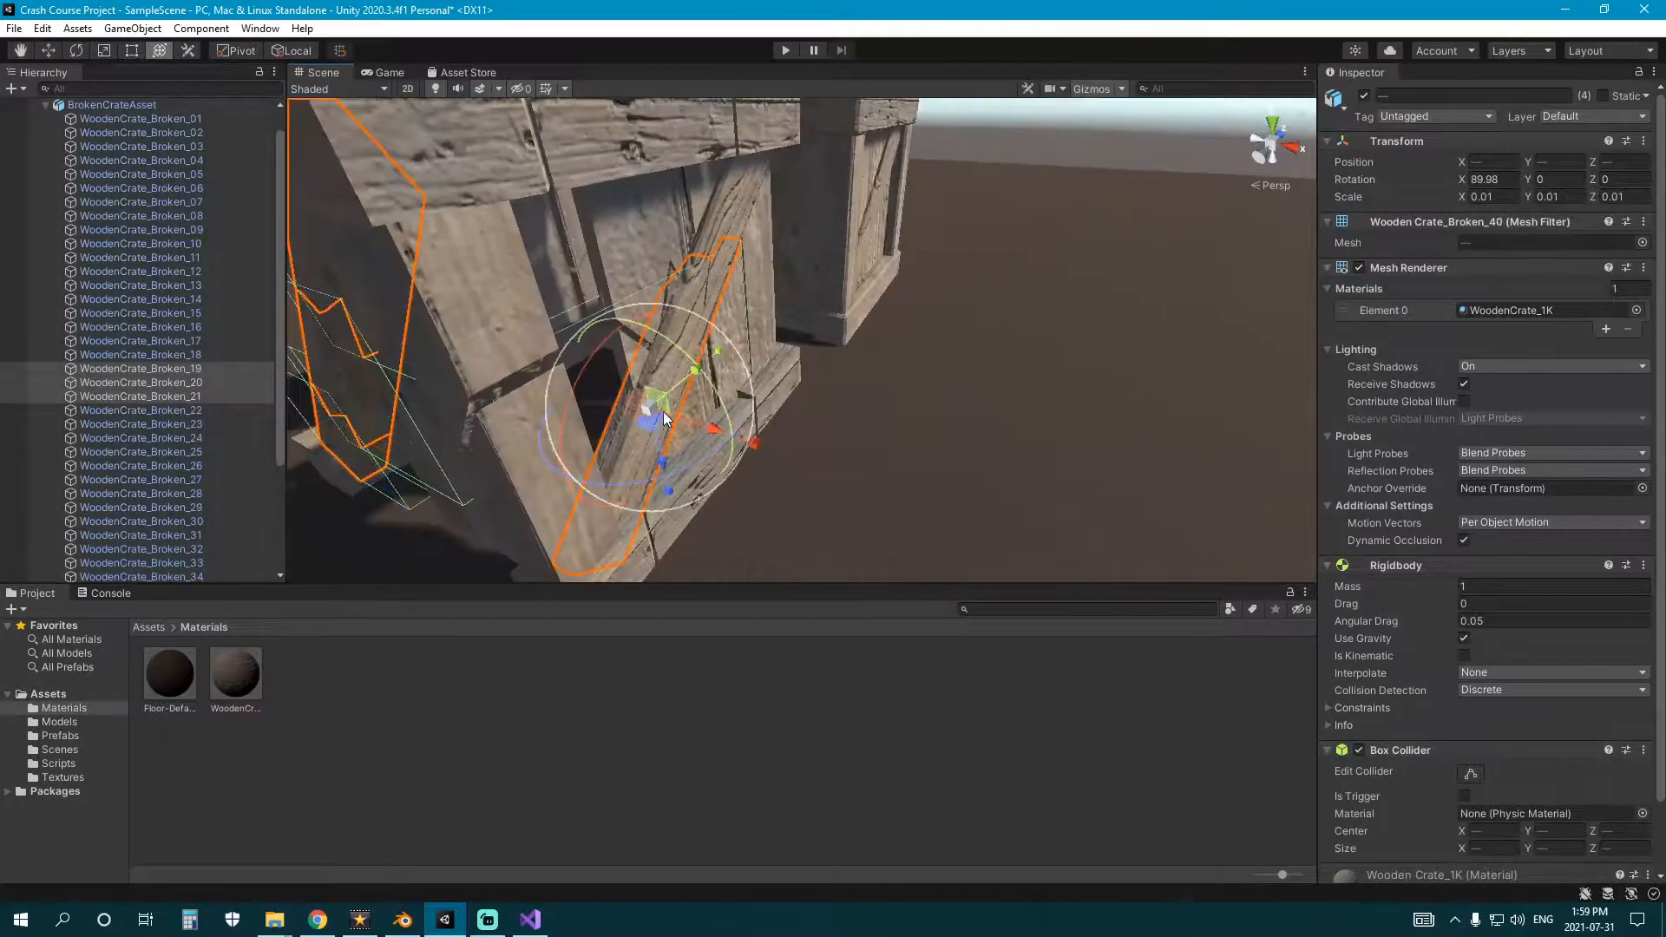
left_click(733, 208, "shift")
key("e")
right_click_drag(733, 208, 665, 336)
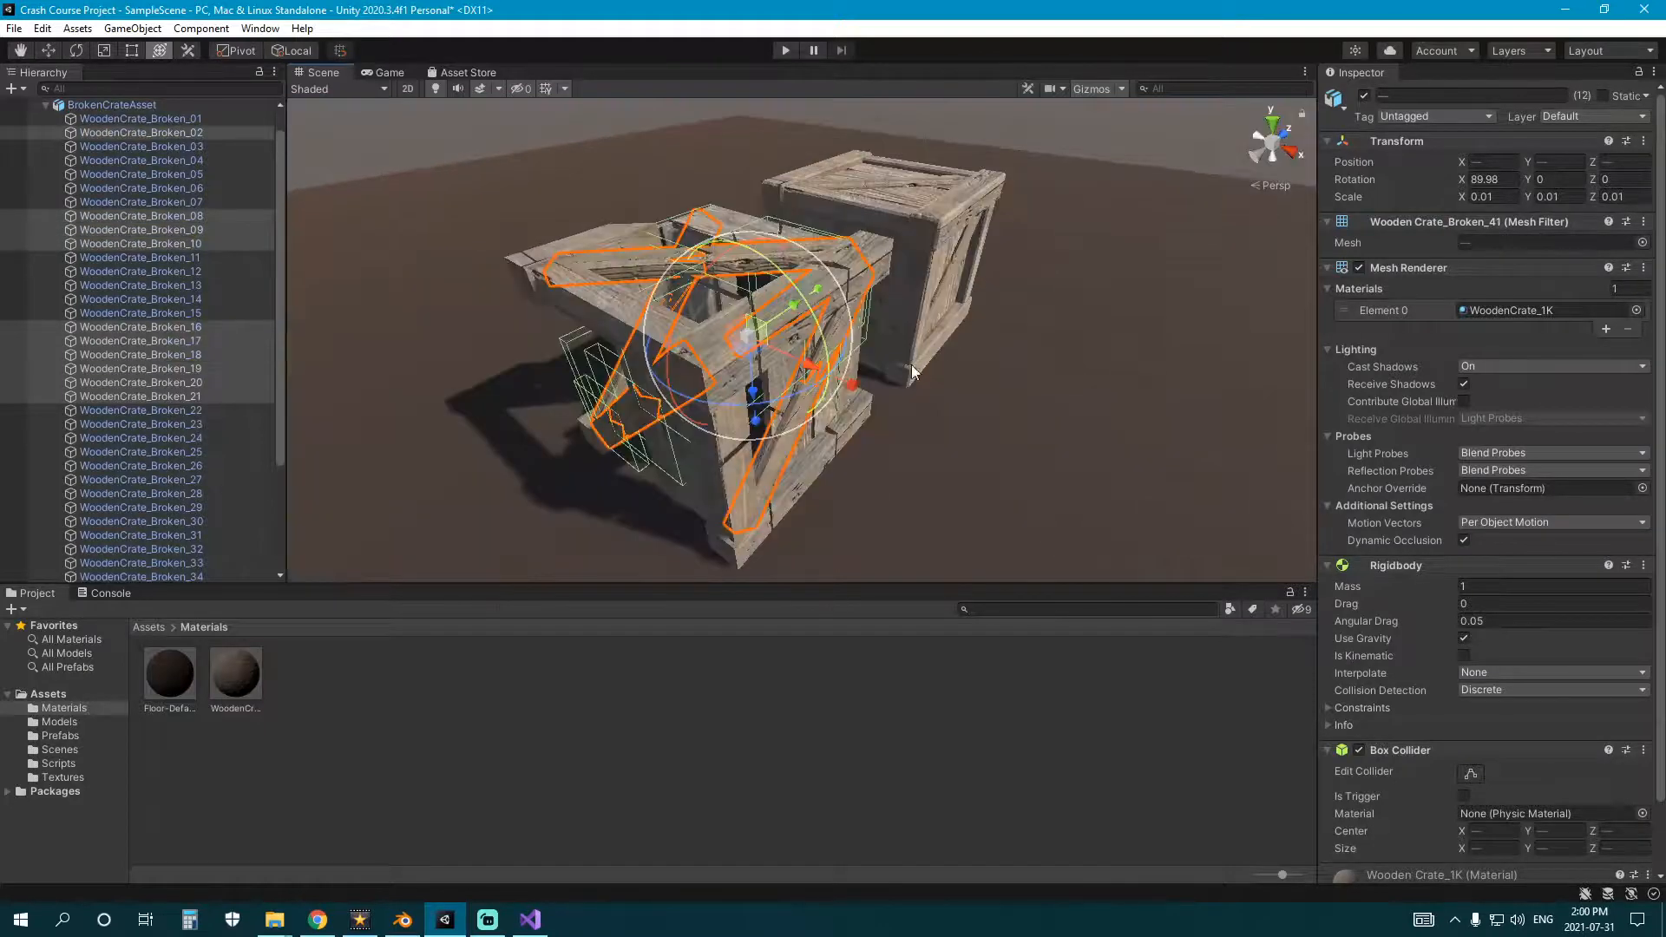
right_click(1502, 751)
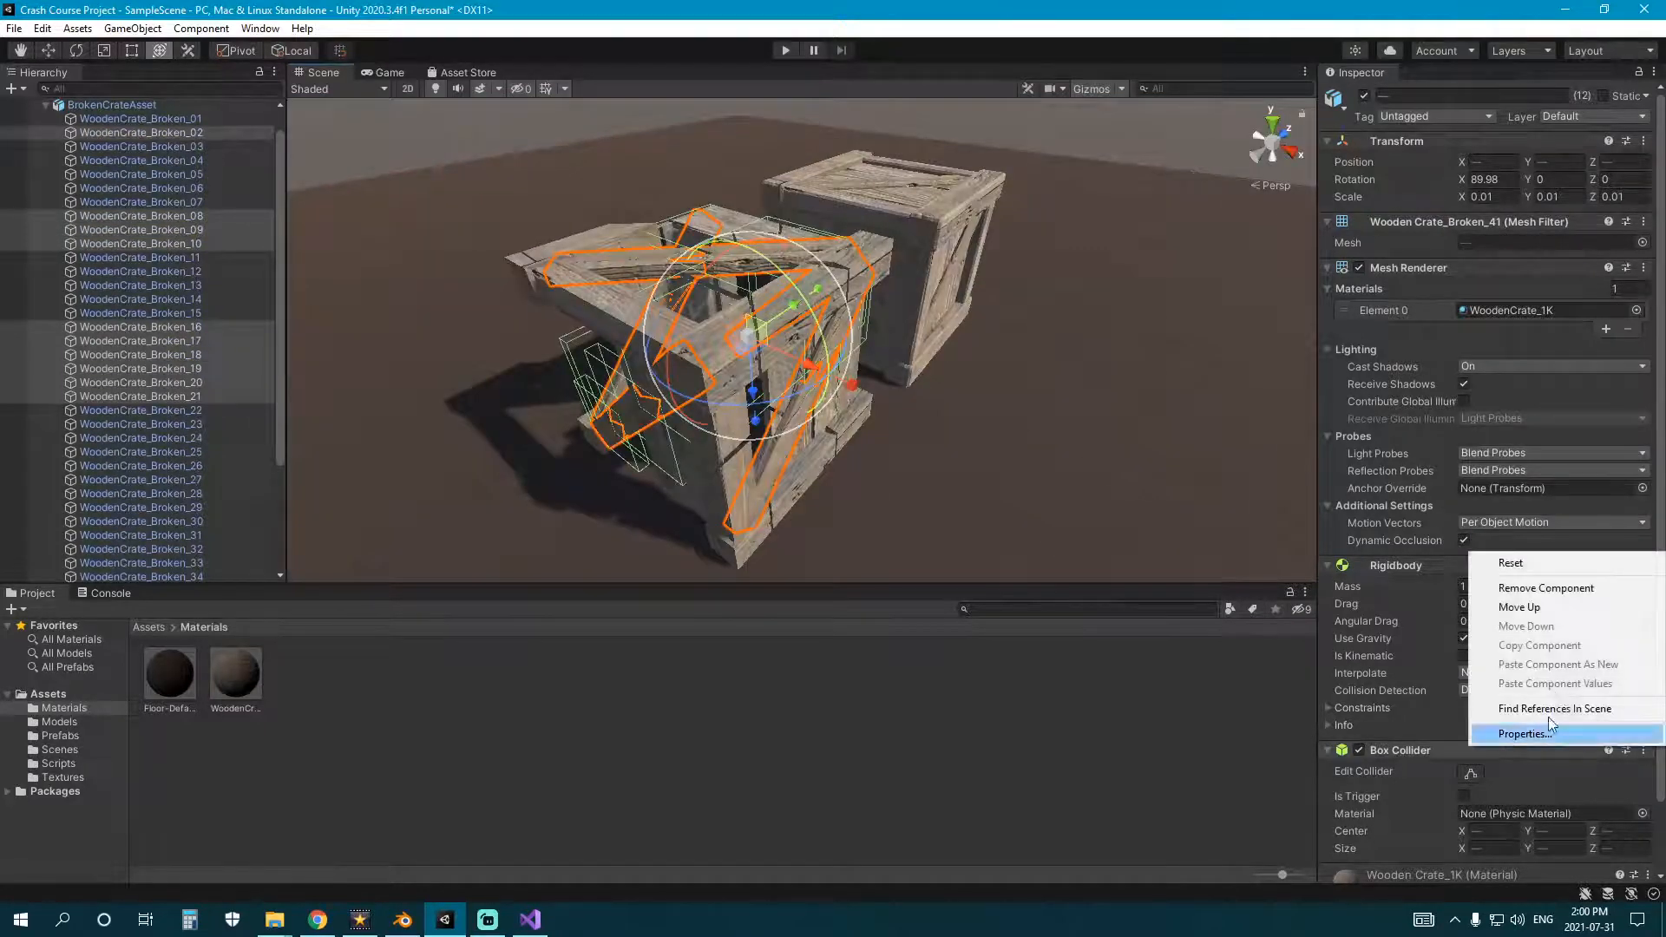
left_click(1543, 588)
- Add a Mesh Collider to the selected diagonal brace pieces and make it Convex
left_click(1497, 814)
type("m")
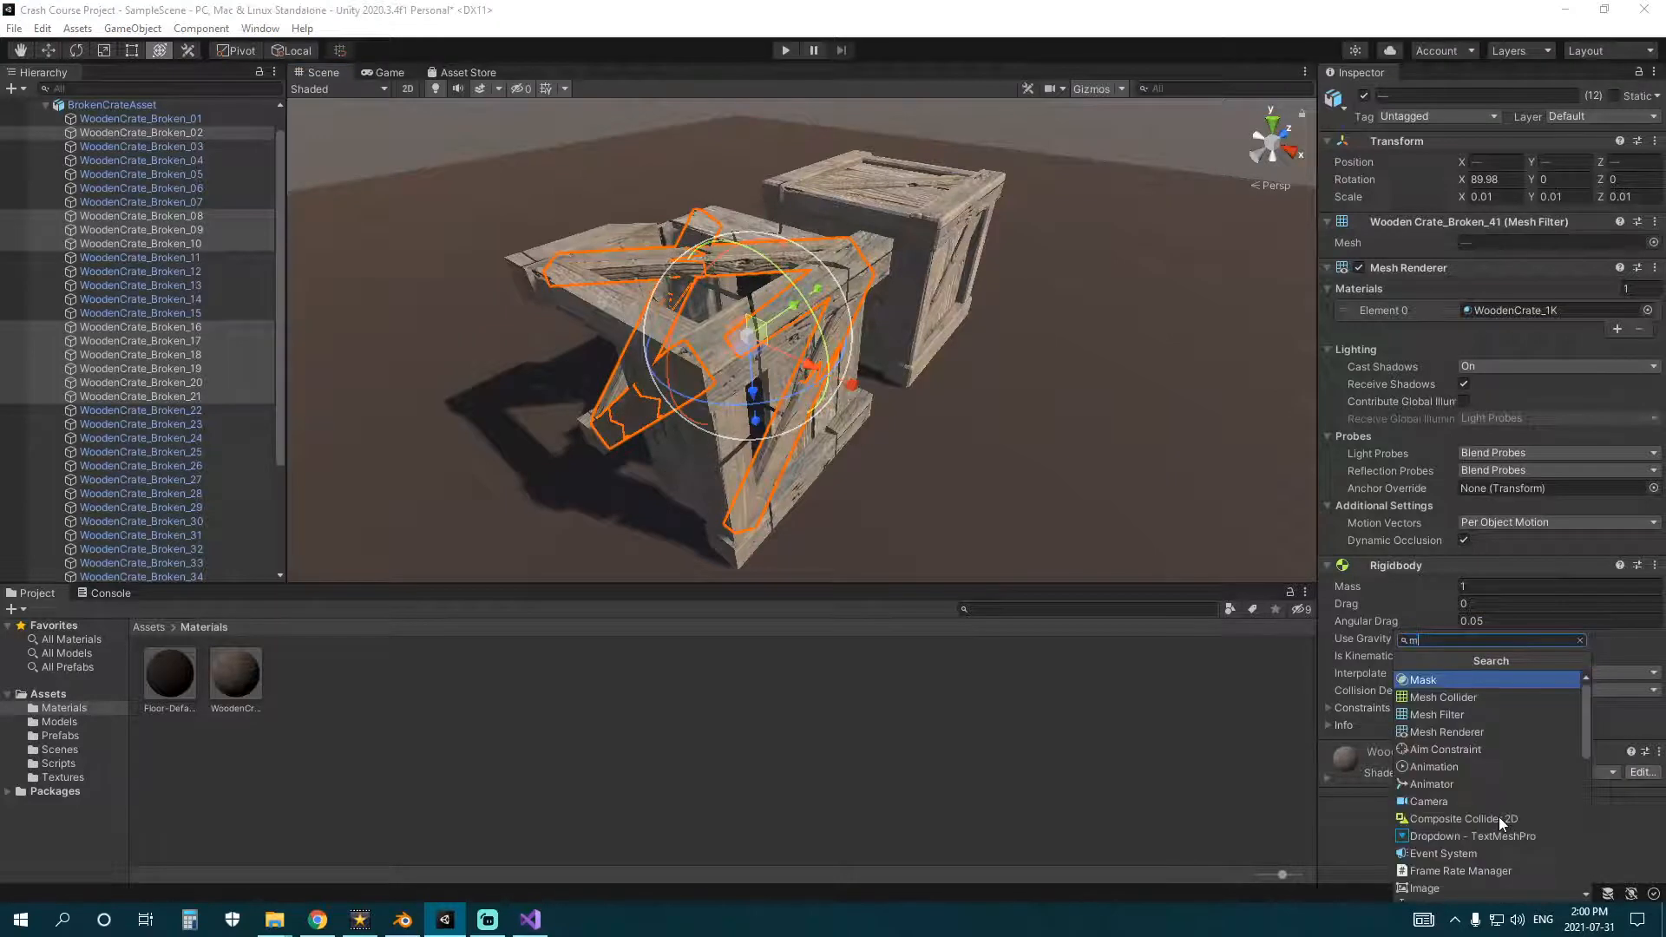
type("esh")
key("Return")
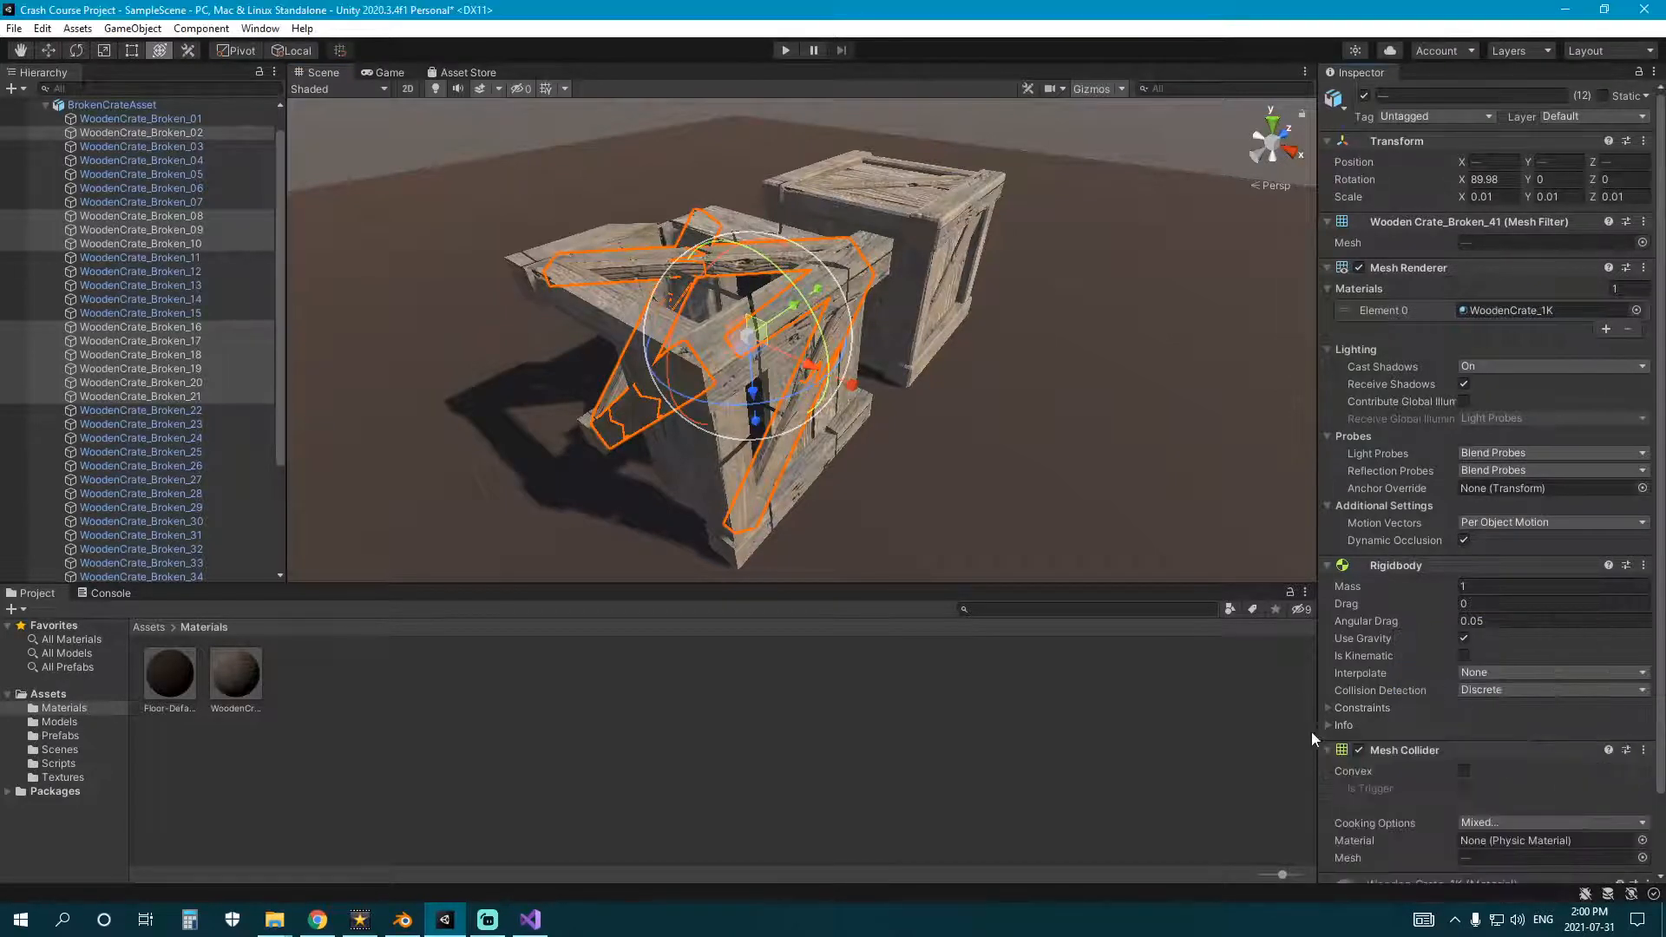
scroll(1429, 783, "down", 3)
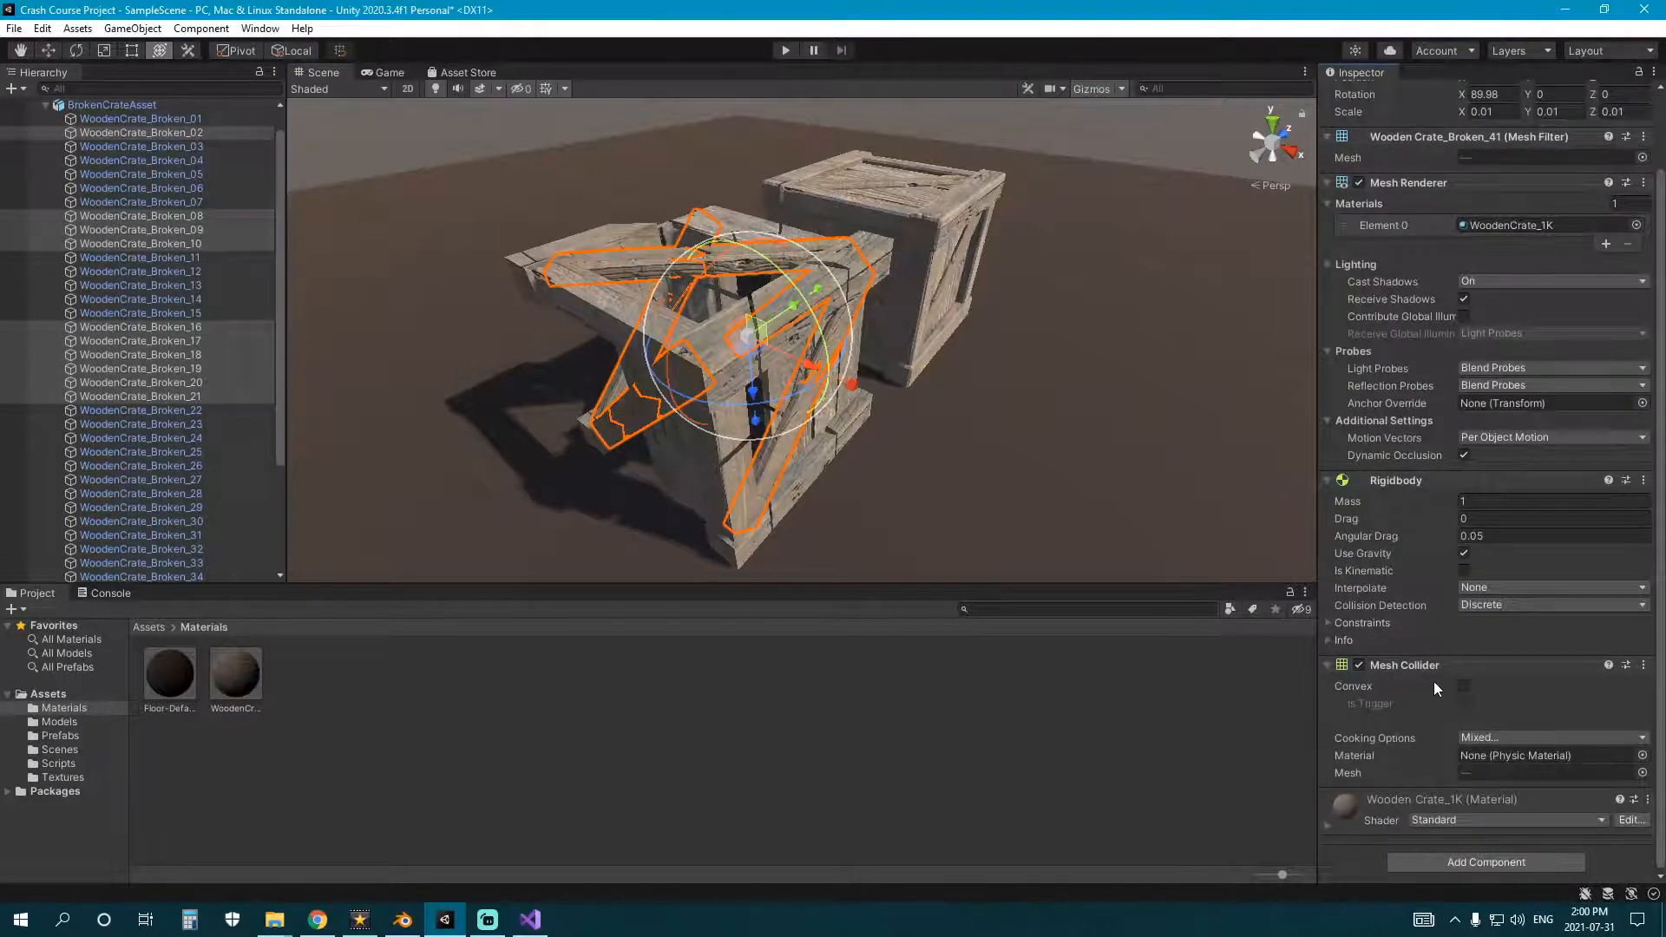
left_click(1464, 686)
- Deselect the pieces, save the scene and run the game to test how the broken crate collapses
left_click_drag(695, 401, 754, 396, "alt")
middle_click_drag(754, 396, 749, 380)
left_click(820, 653)
scroll(697, 404, "down", 2)
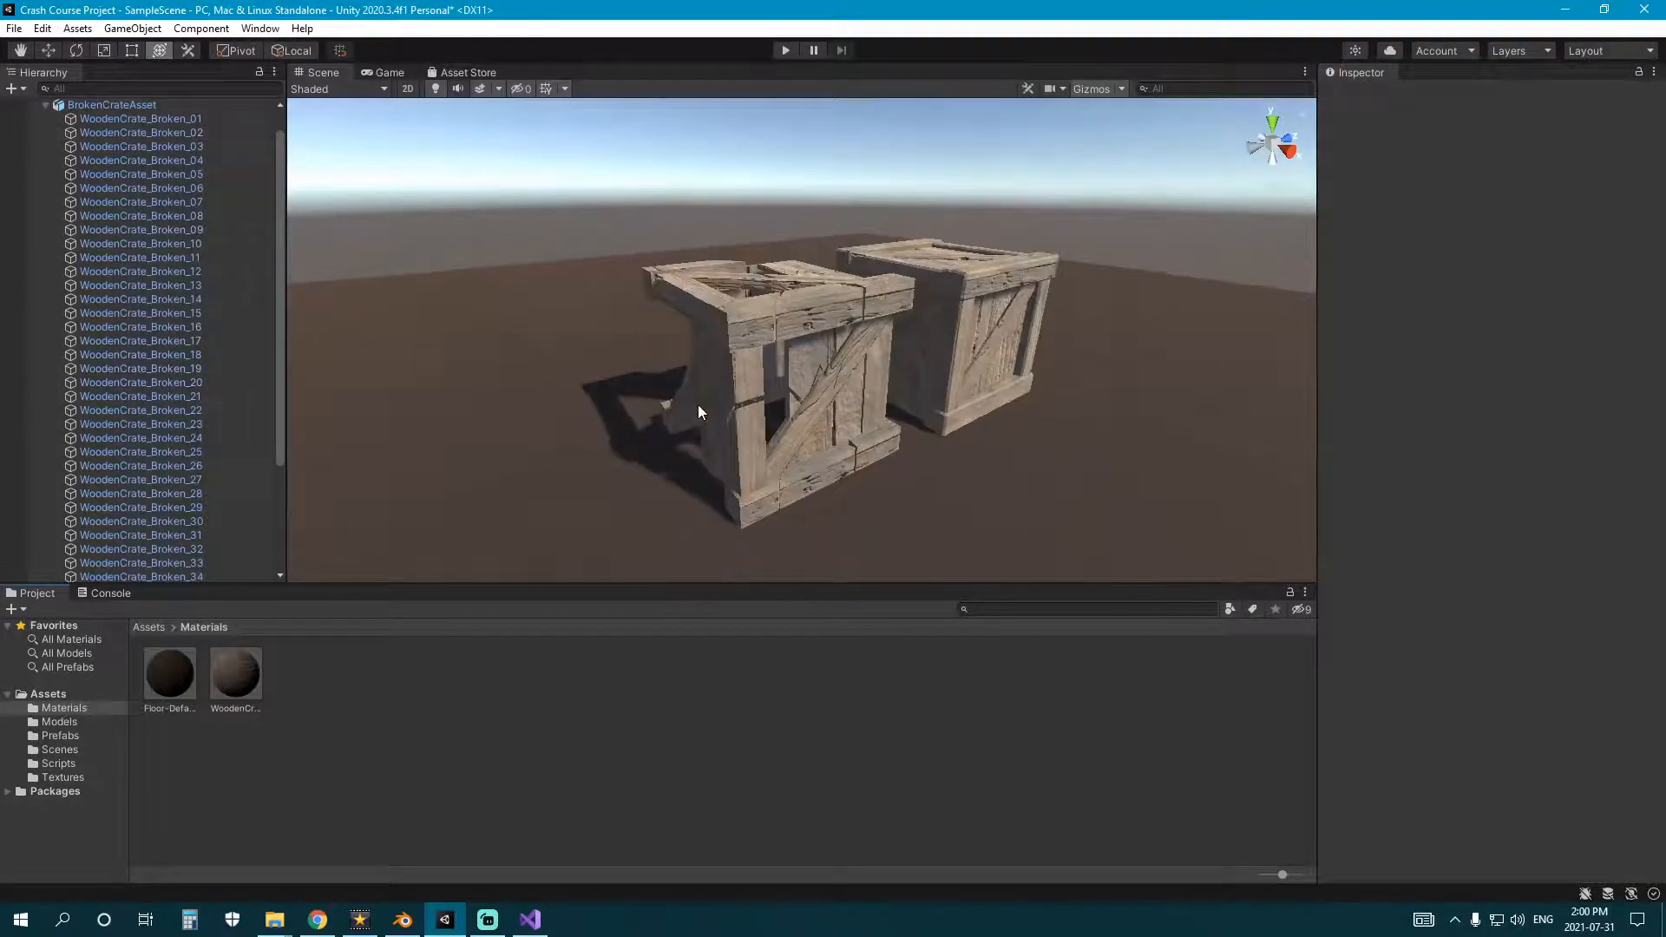
key("ctrl+s")
key("ctrl+p")
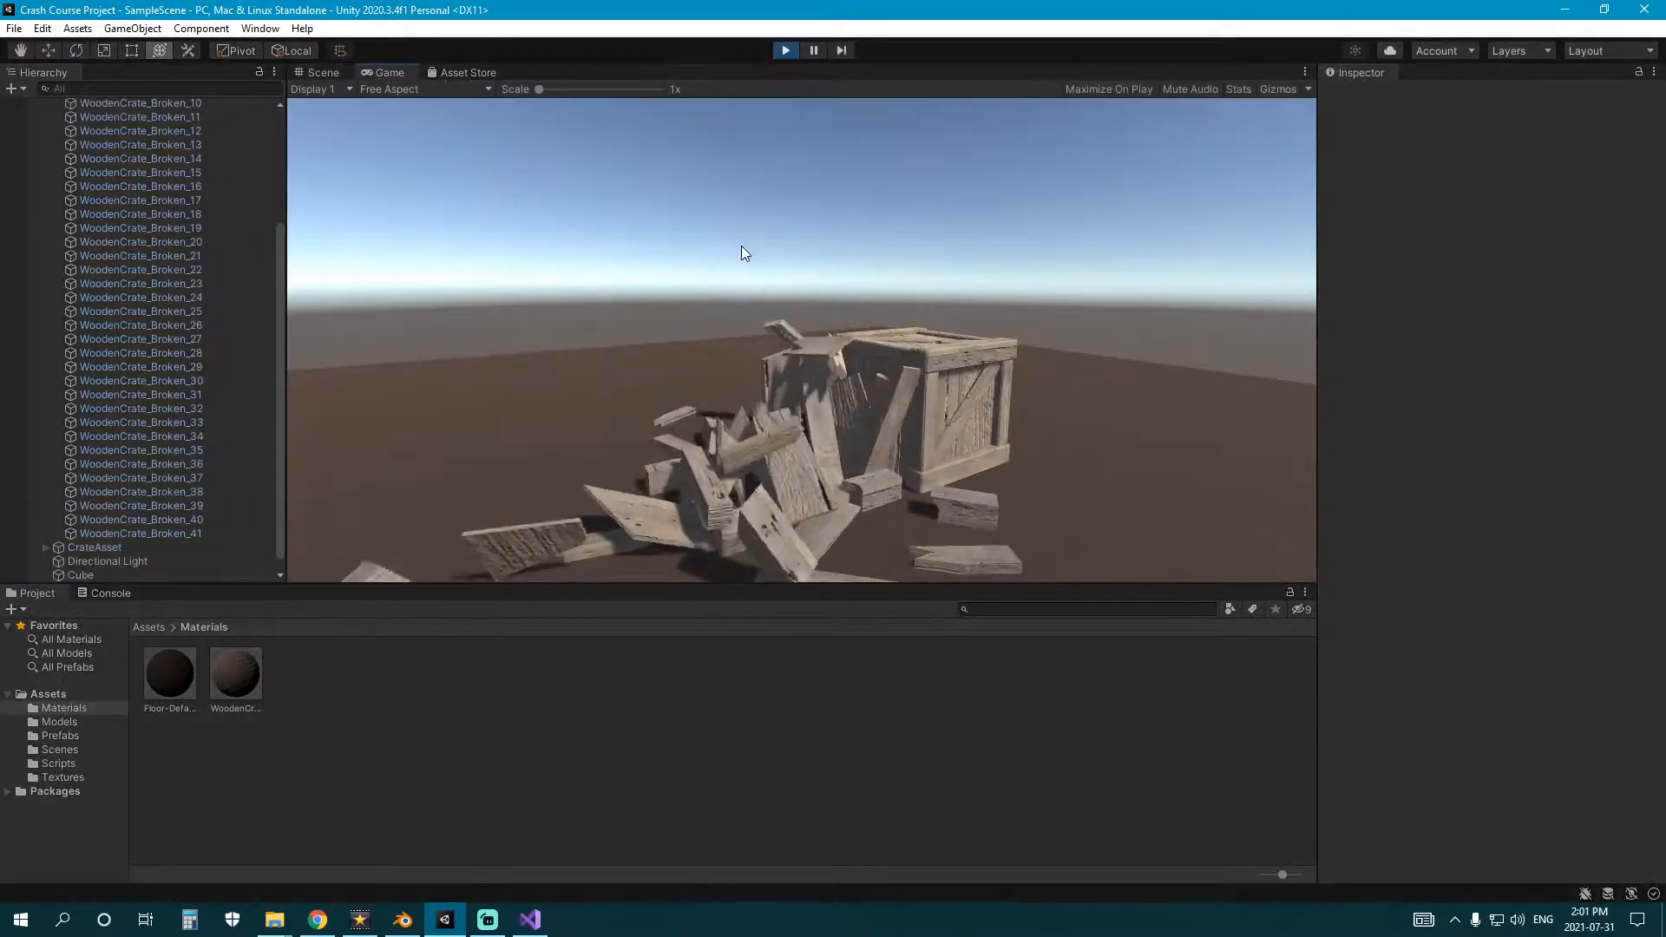